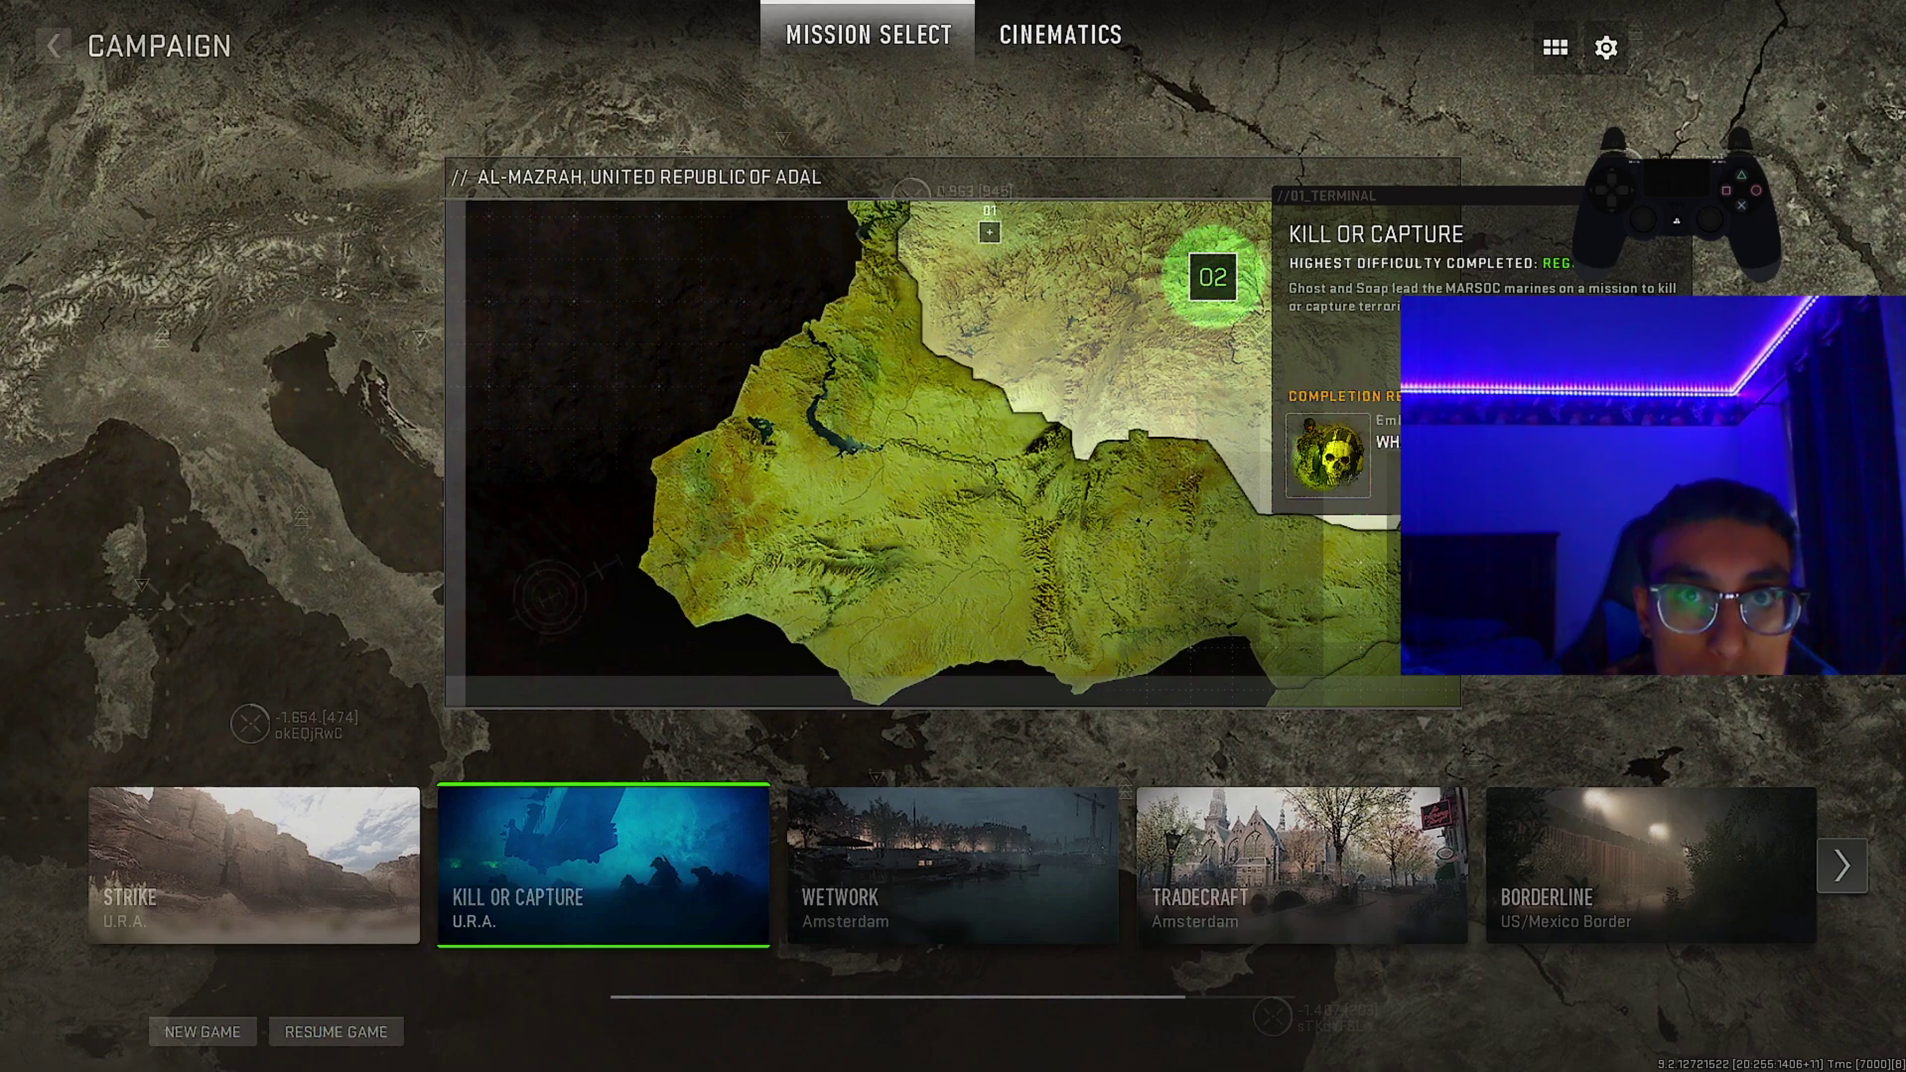
# Step: From the side menu's settings list, open Graphics, landing on Display Mode Fullscreen Borderless
pyautogui.press('Escape')
pyautogui.press('e')
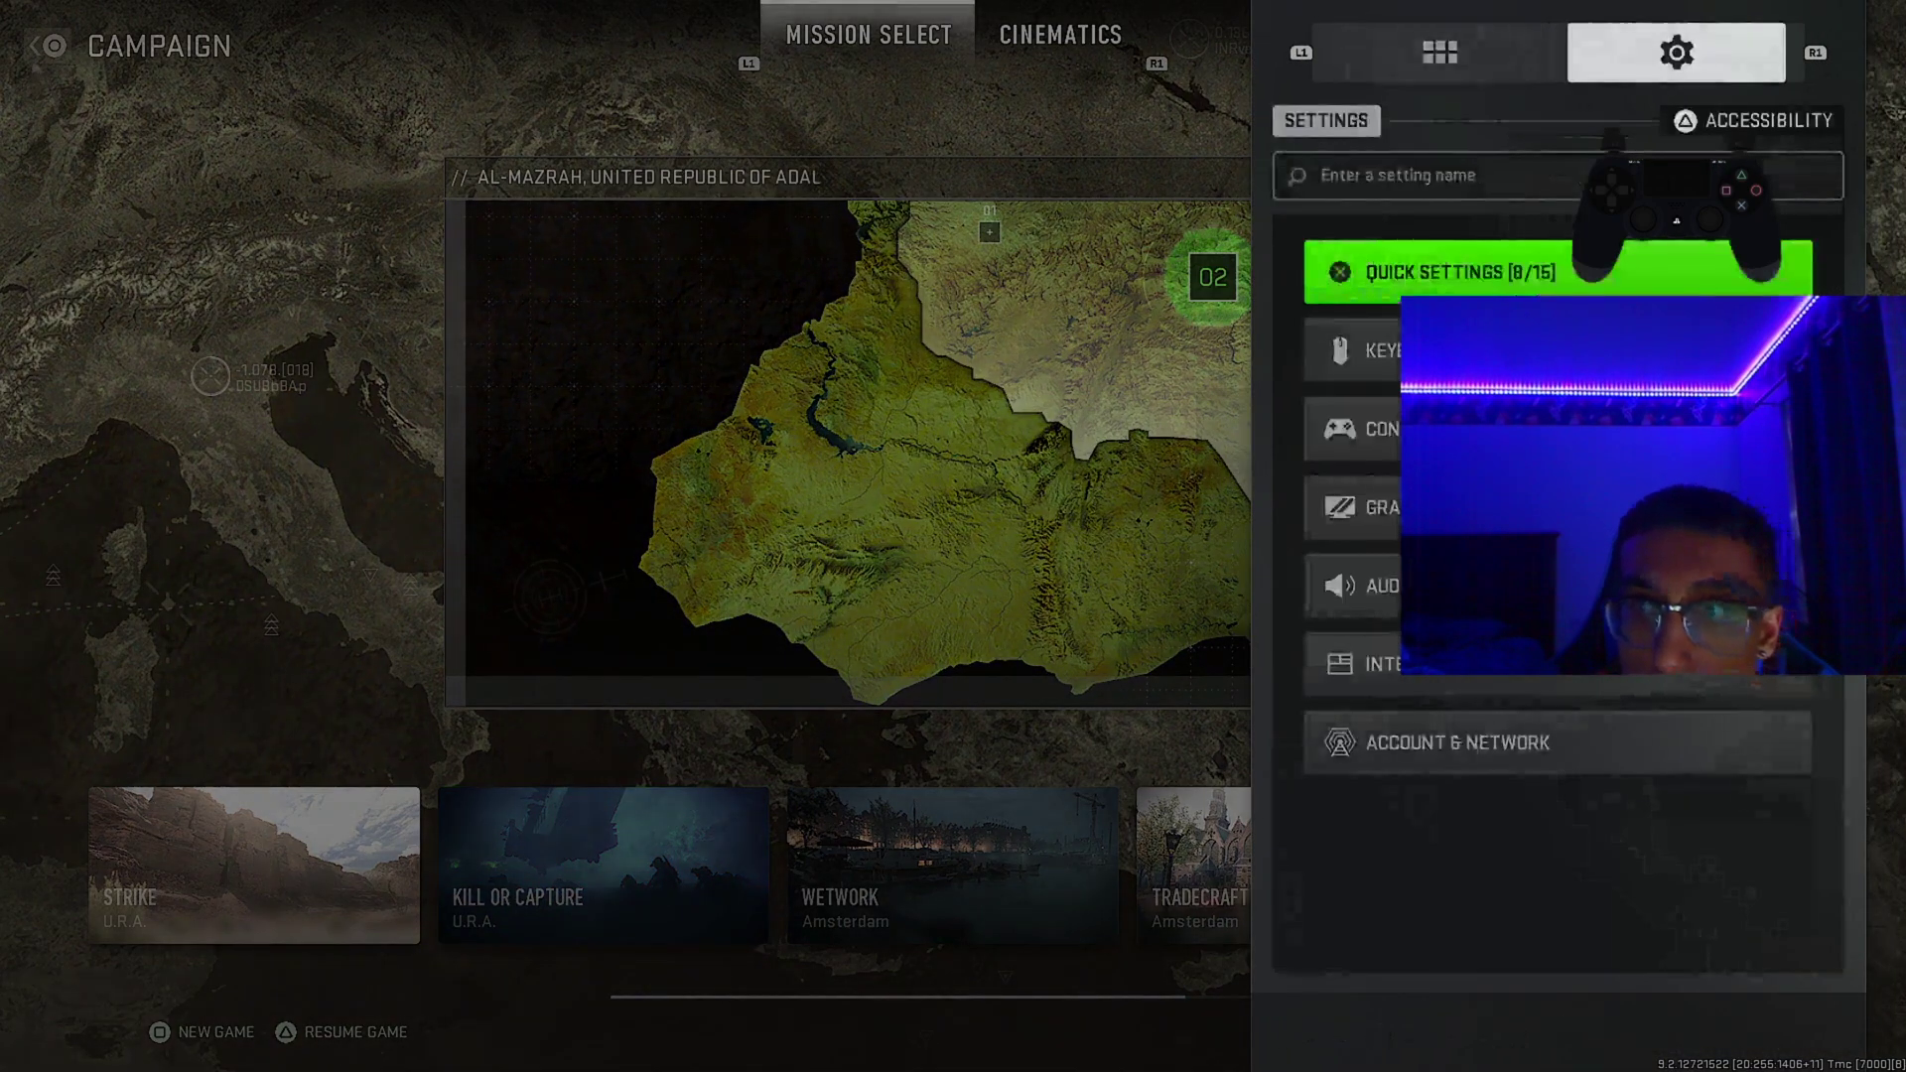
pyautogui.press('Down')
pyautogui.press('Down')
pyautogui.press('Down')
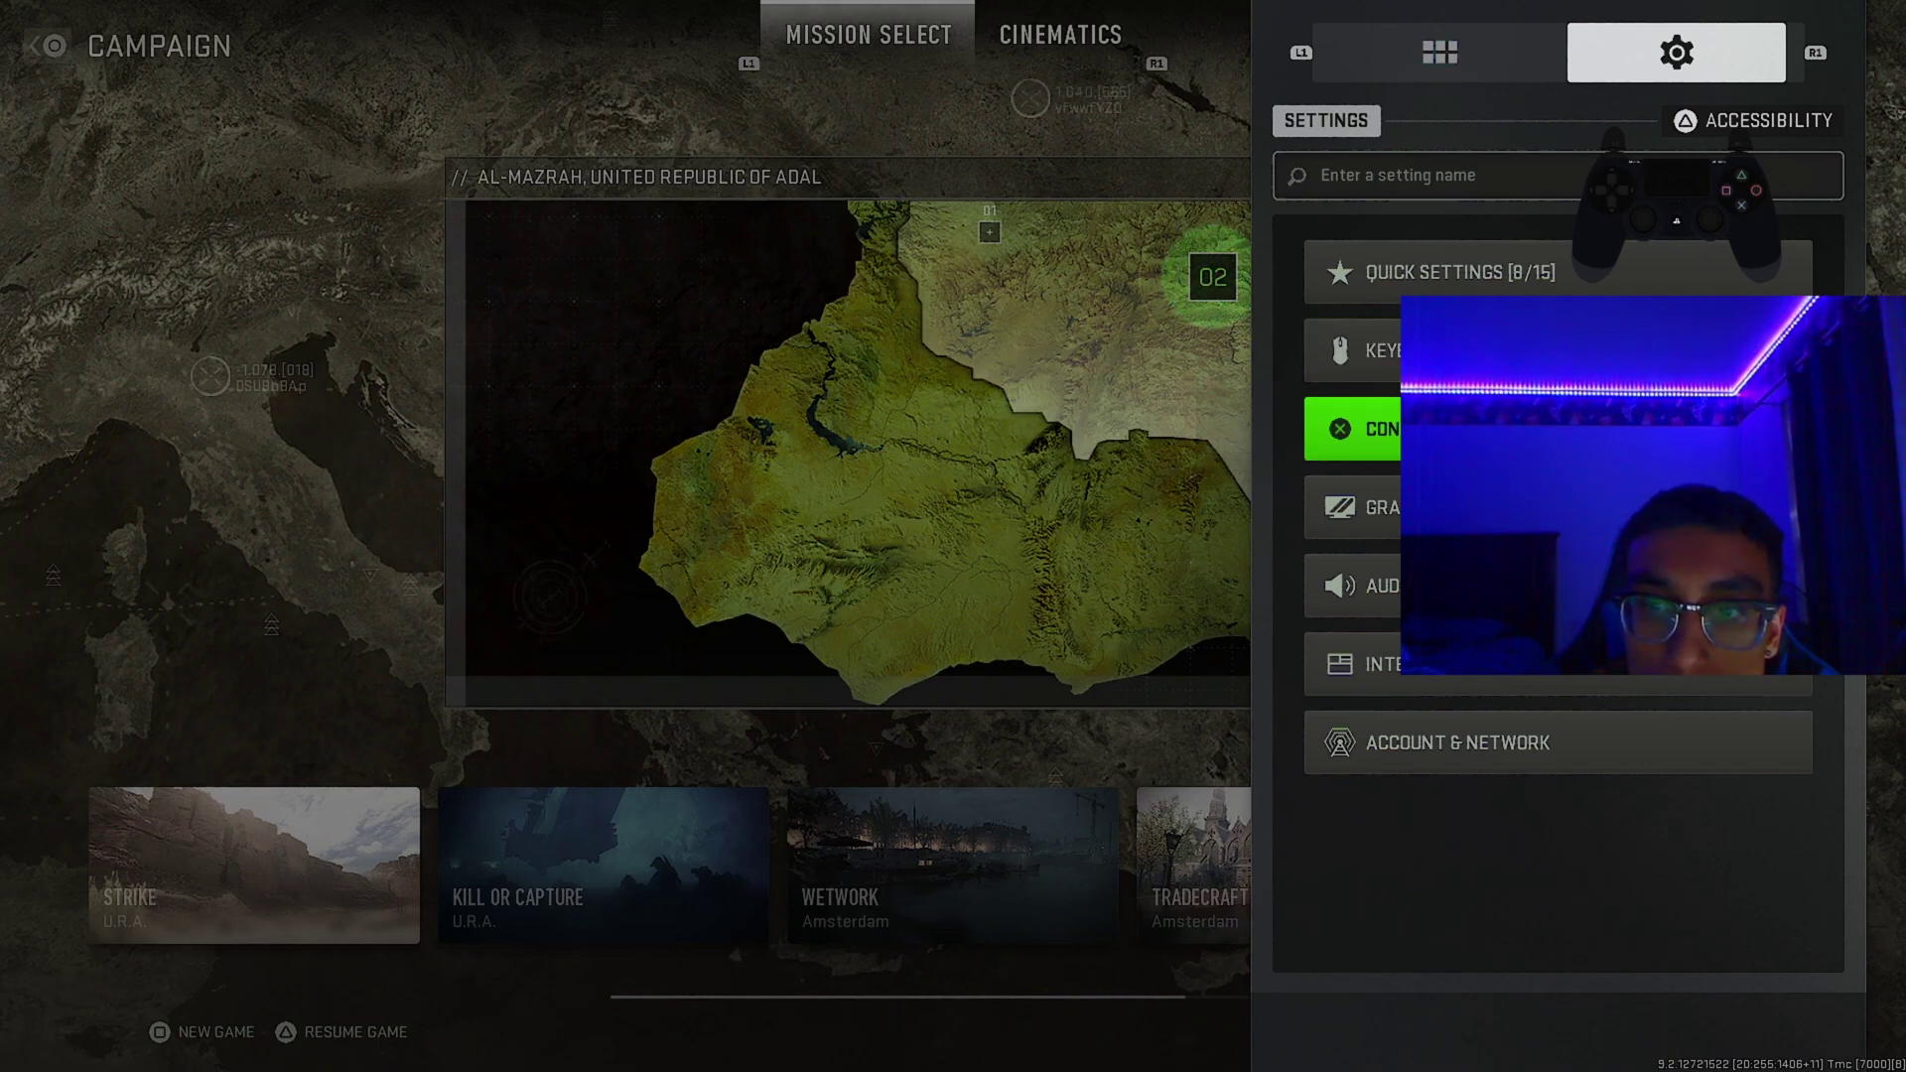
pyautogui.press('Down')
pyautogui.press('Up')
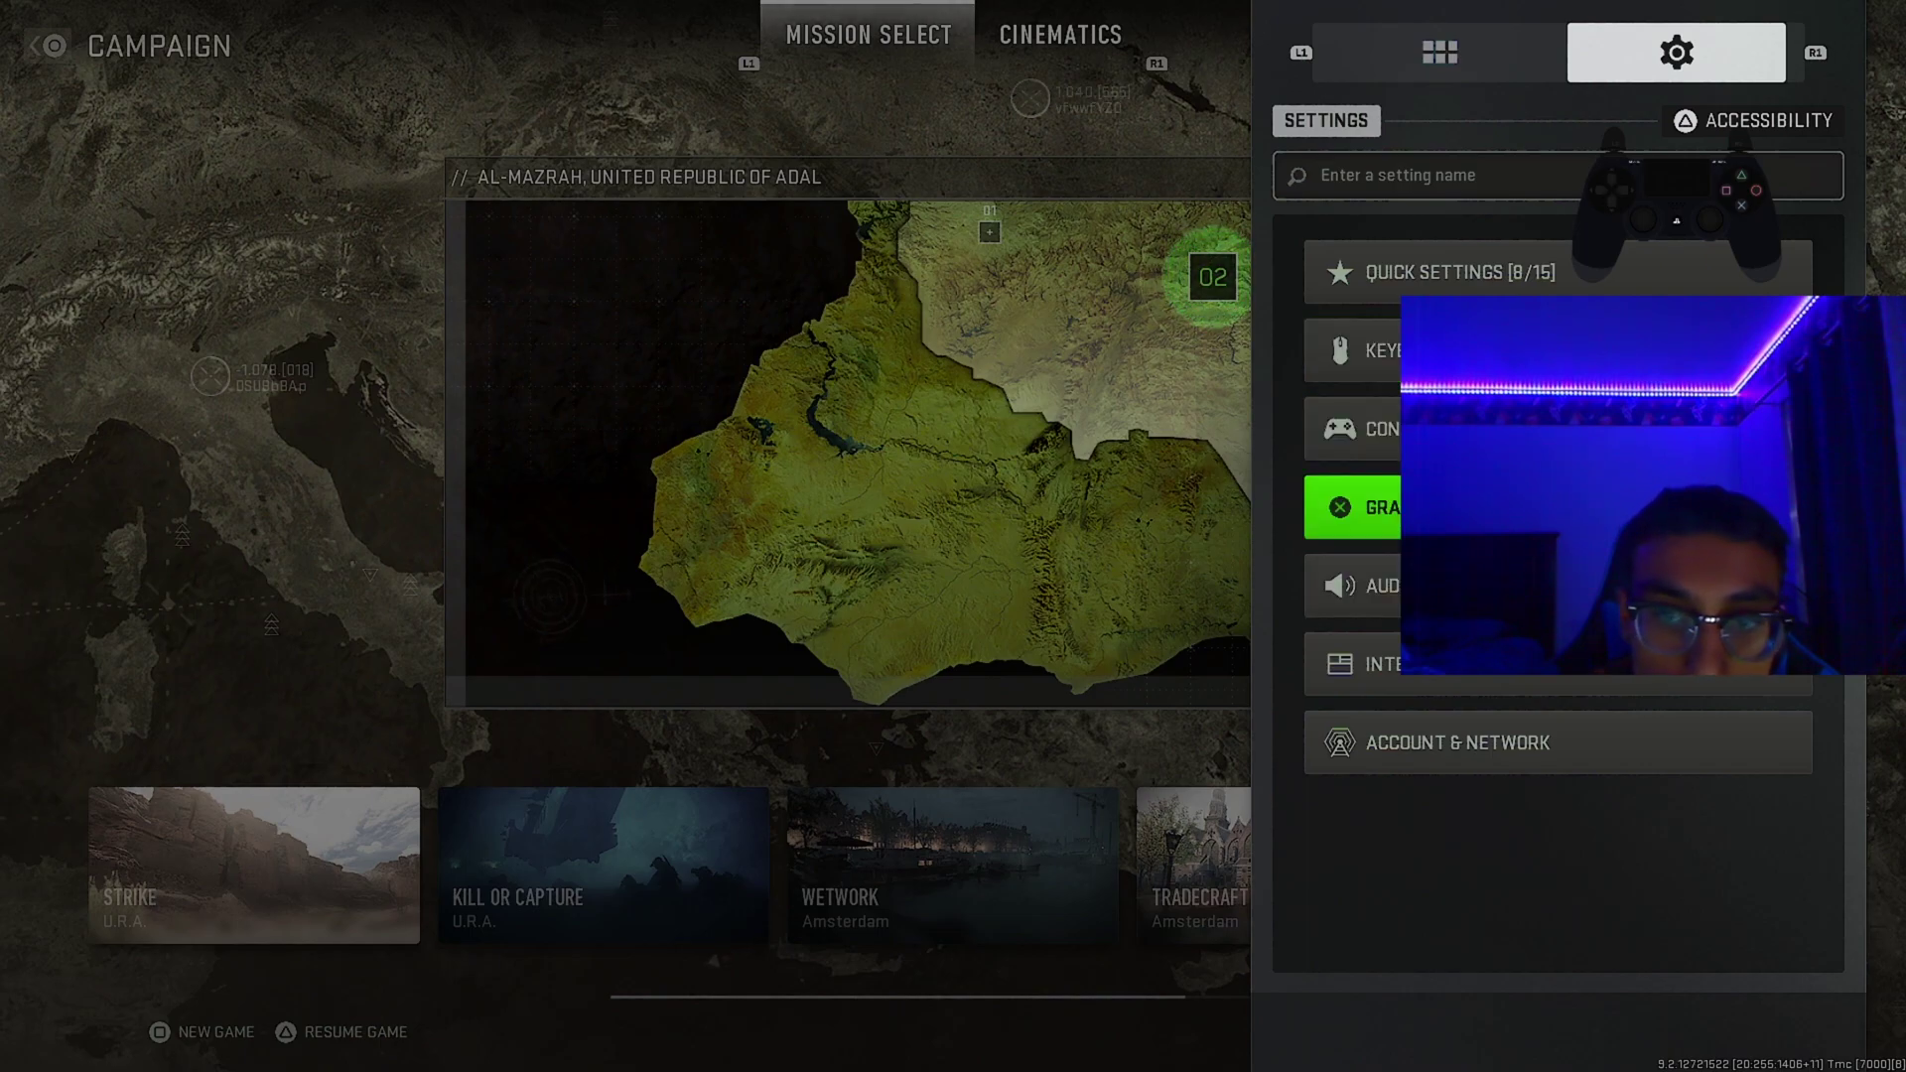
pyautogui.press('Return')
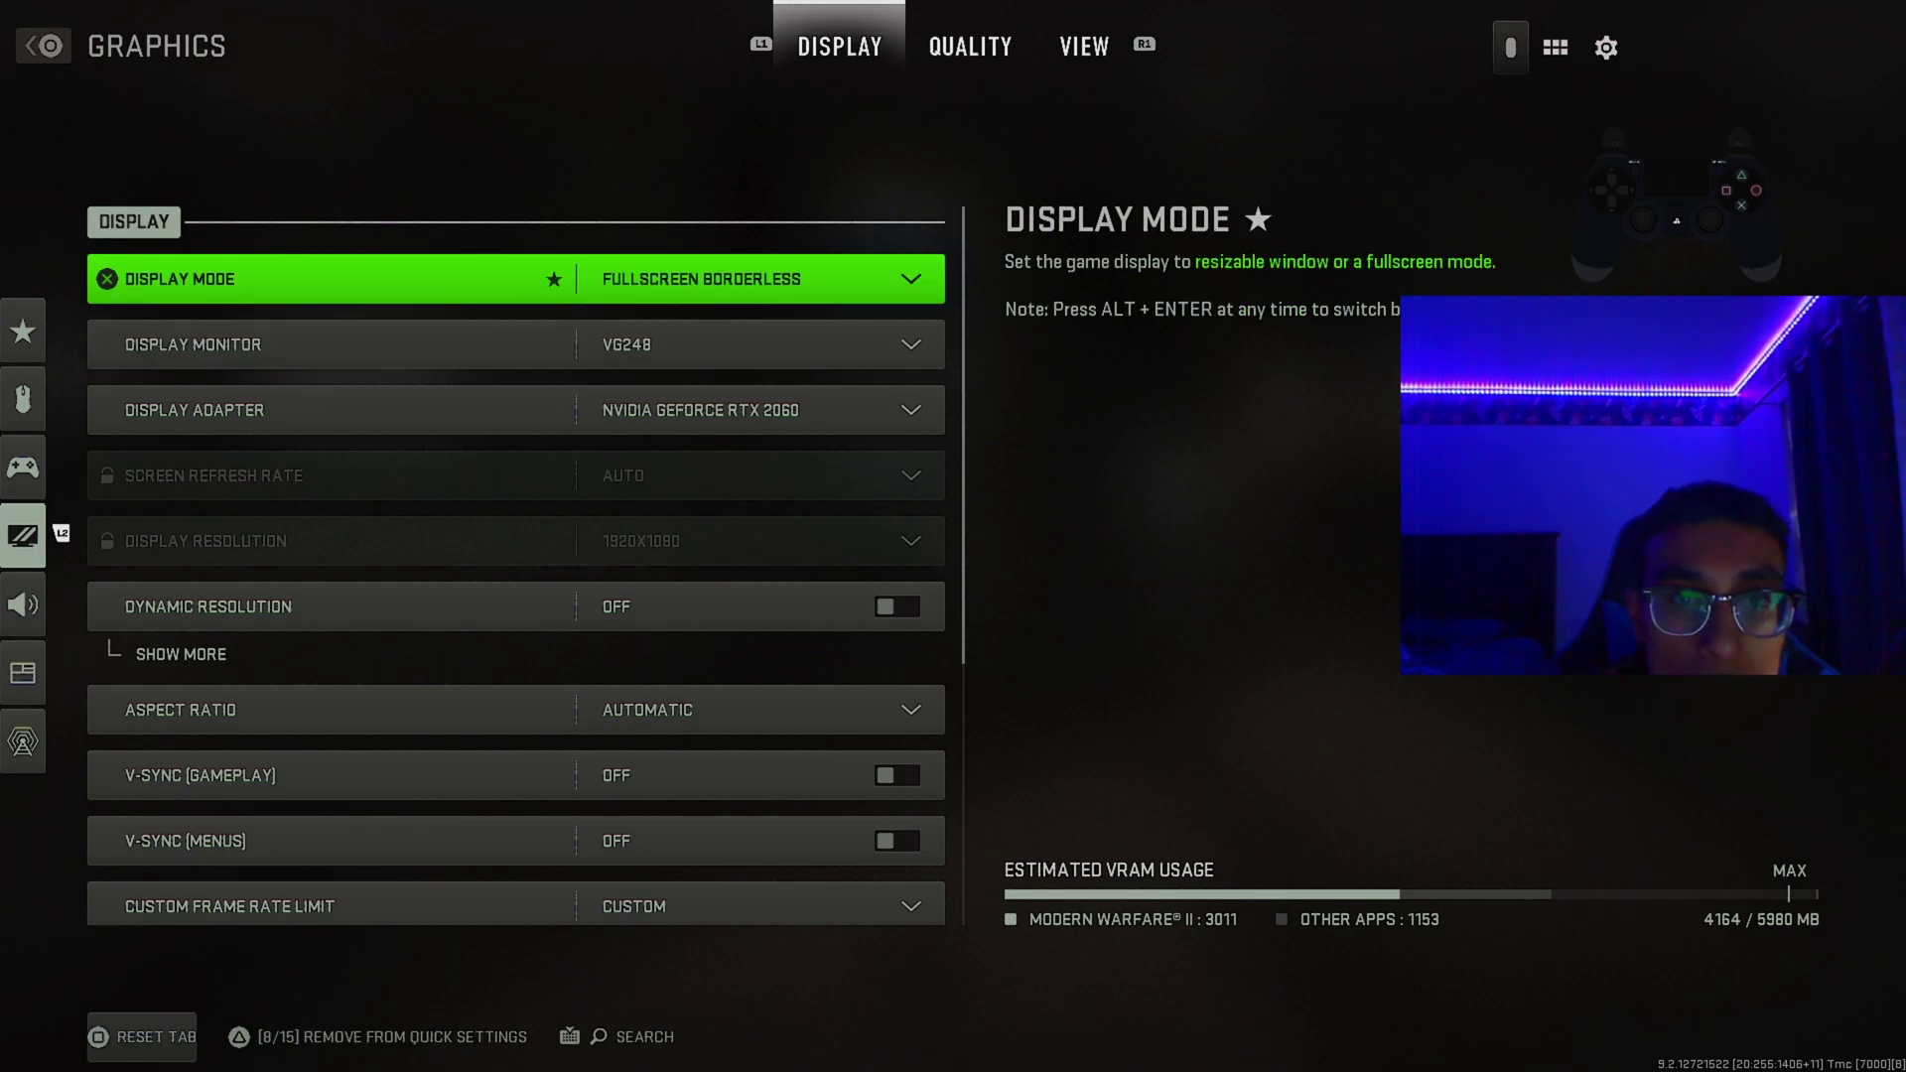
pyautogui.press('Return')
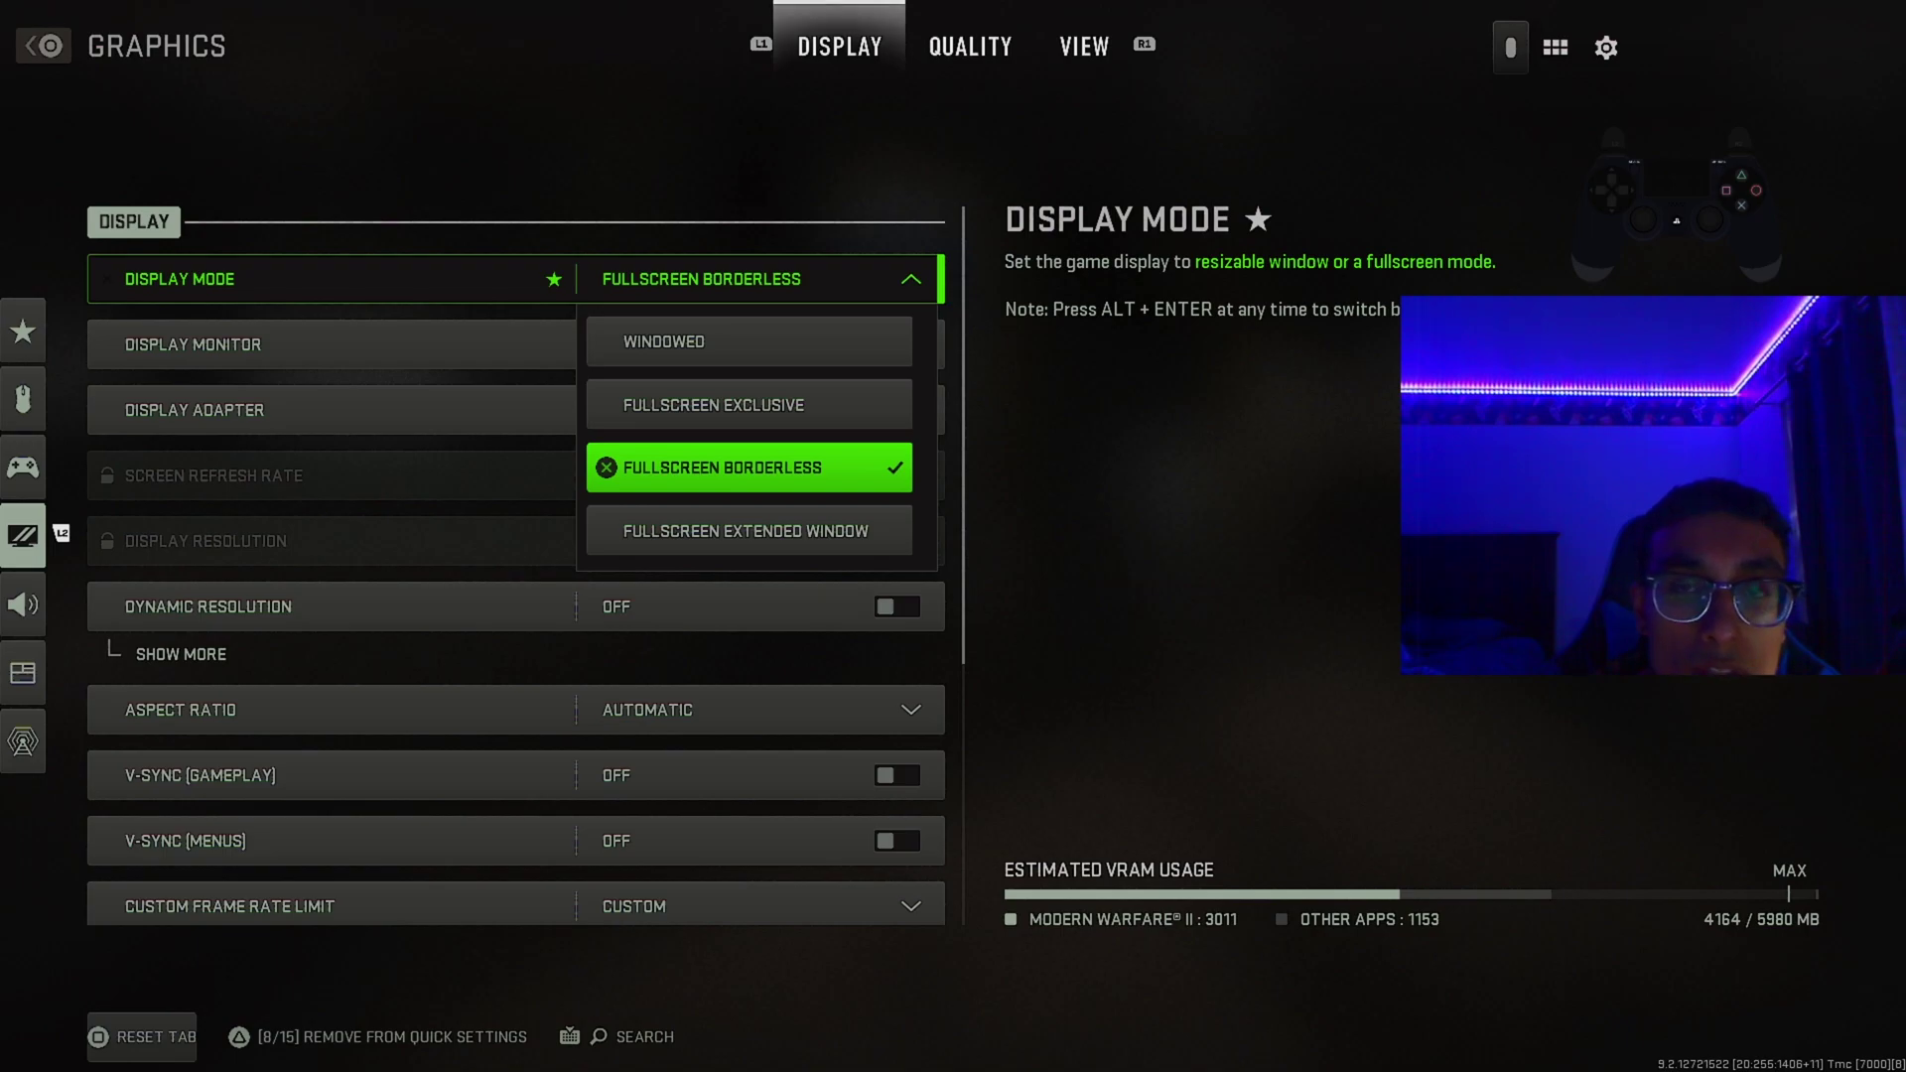
pyautogui.press('Up')
pyautogui.press('Up')
pyautogui.press('Down')
pyautogui.press('Down')
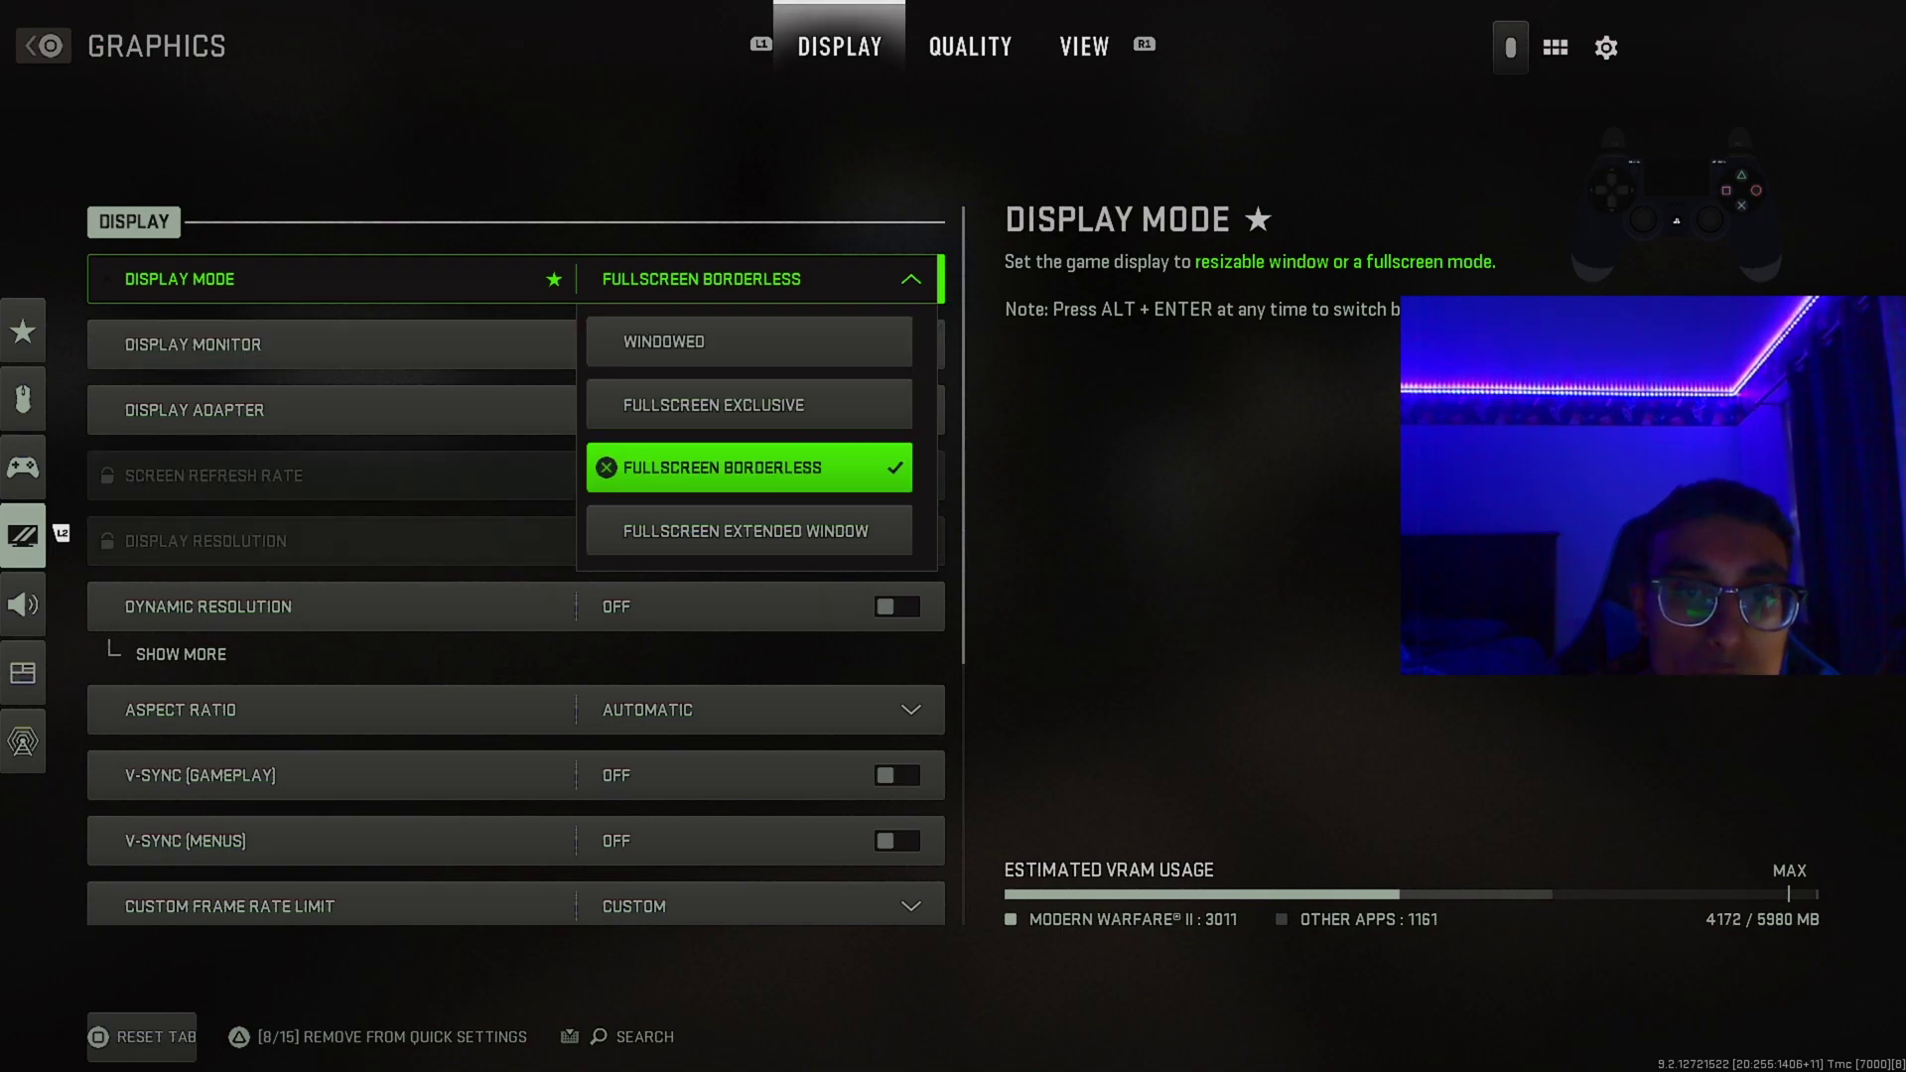
pyautogui.press('Down')
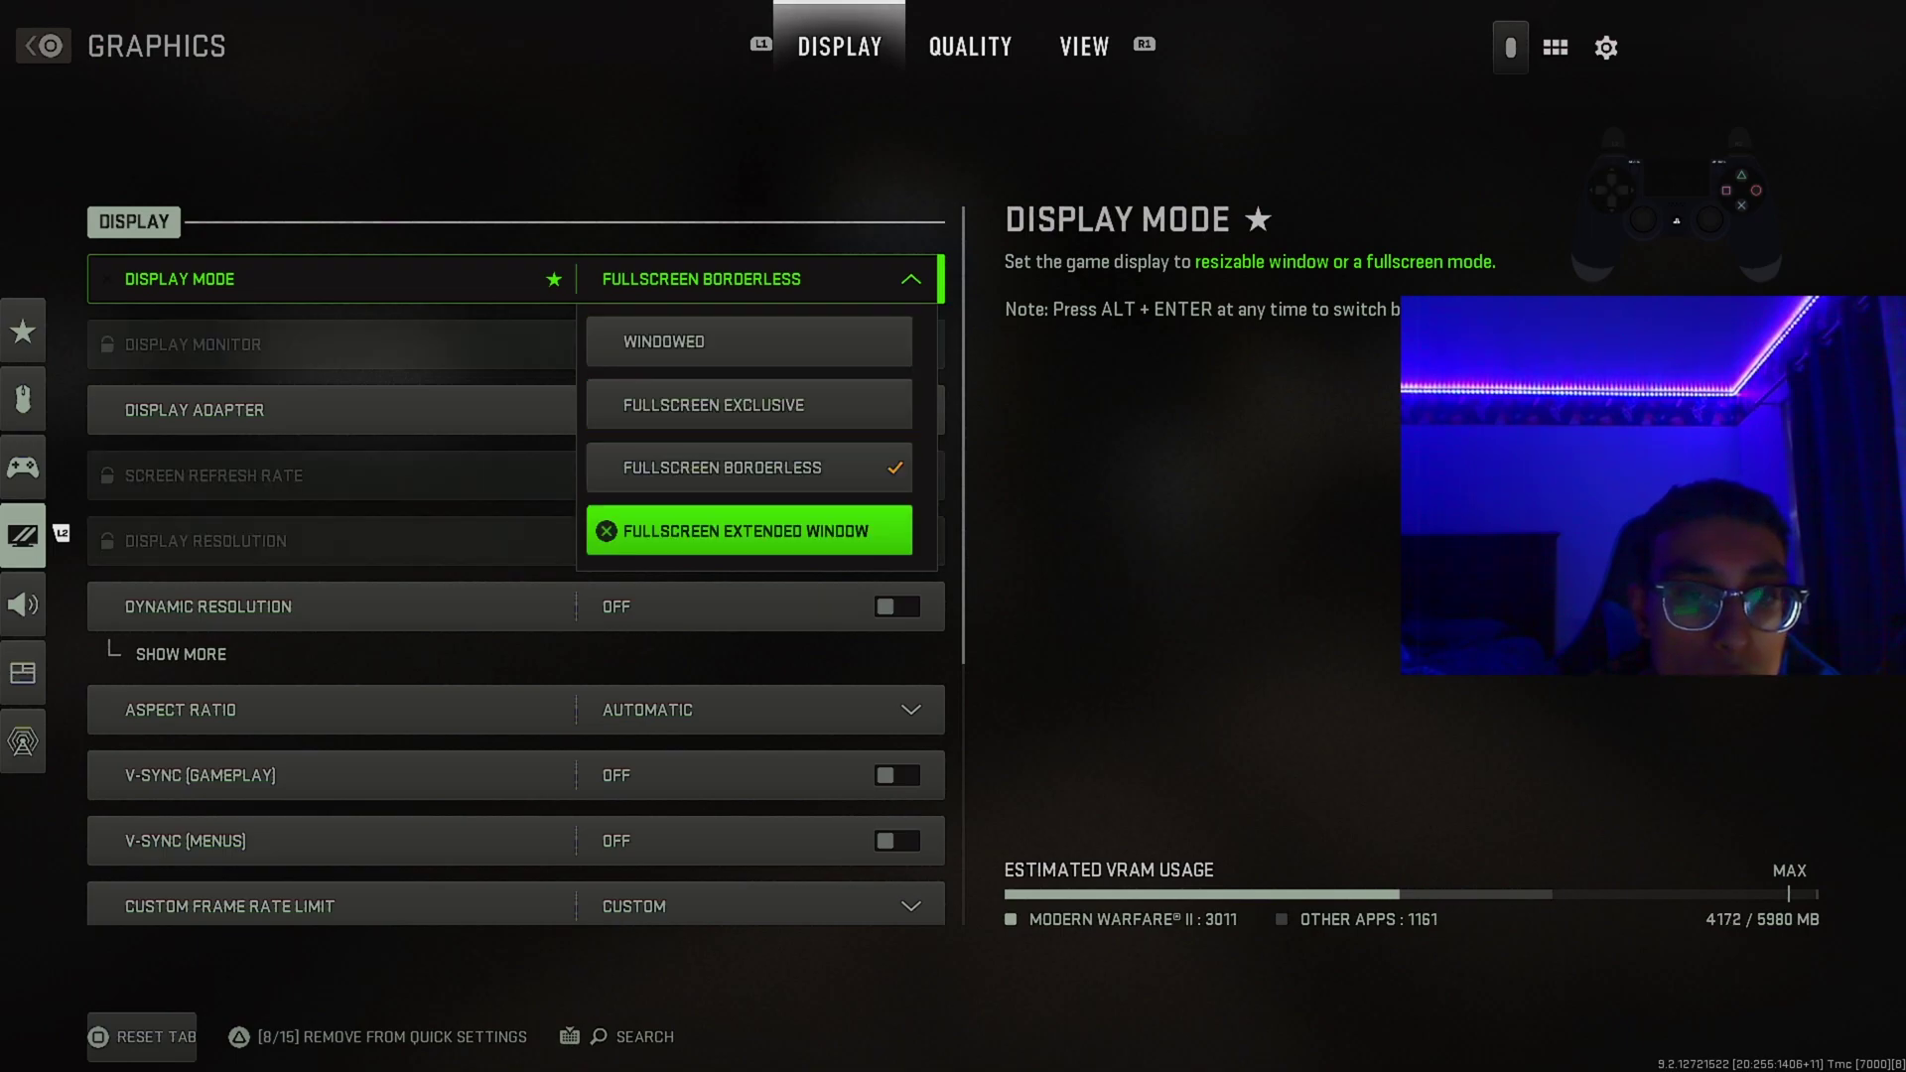
pyautogui.press('Up')
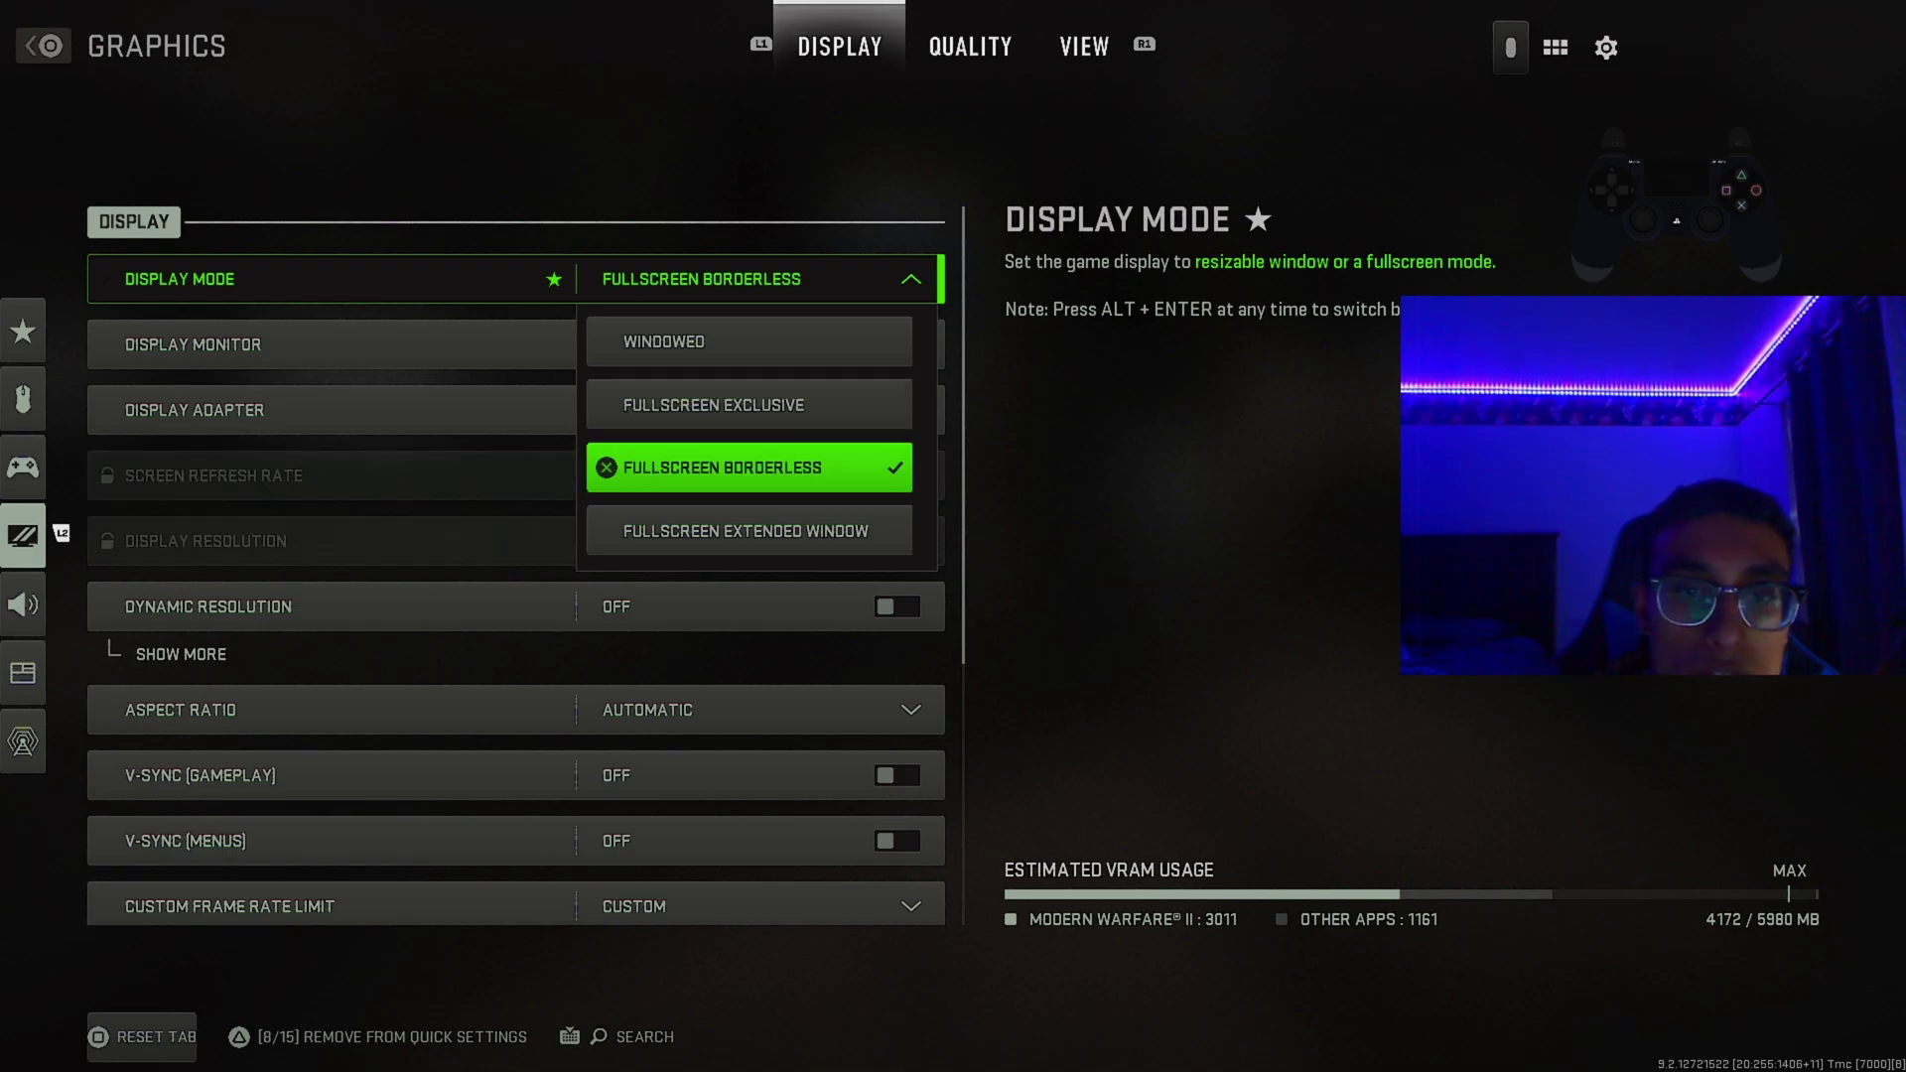
pyautogui.press('Down')
pyautogui.press('Up')
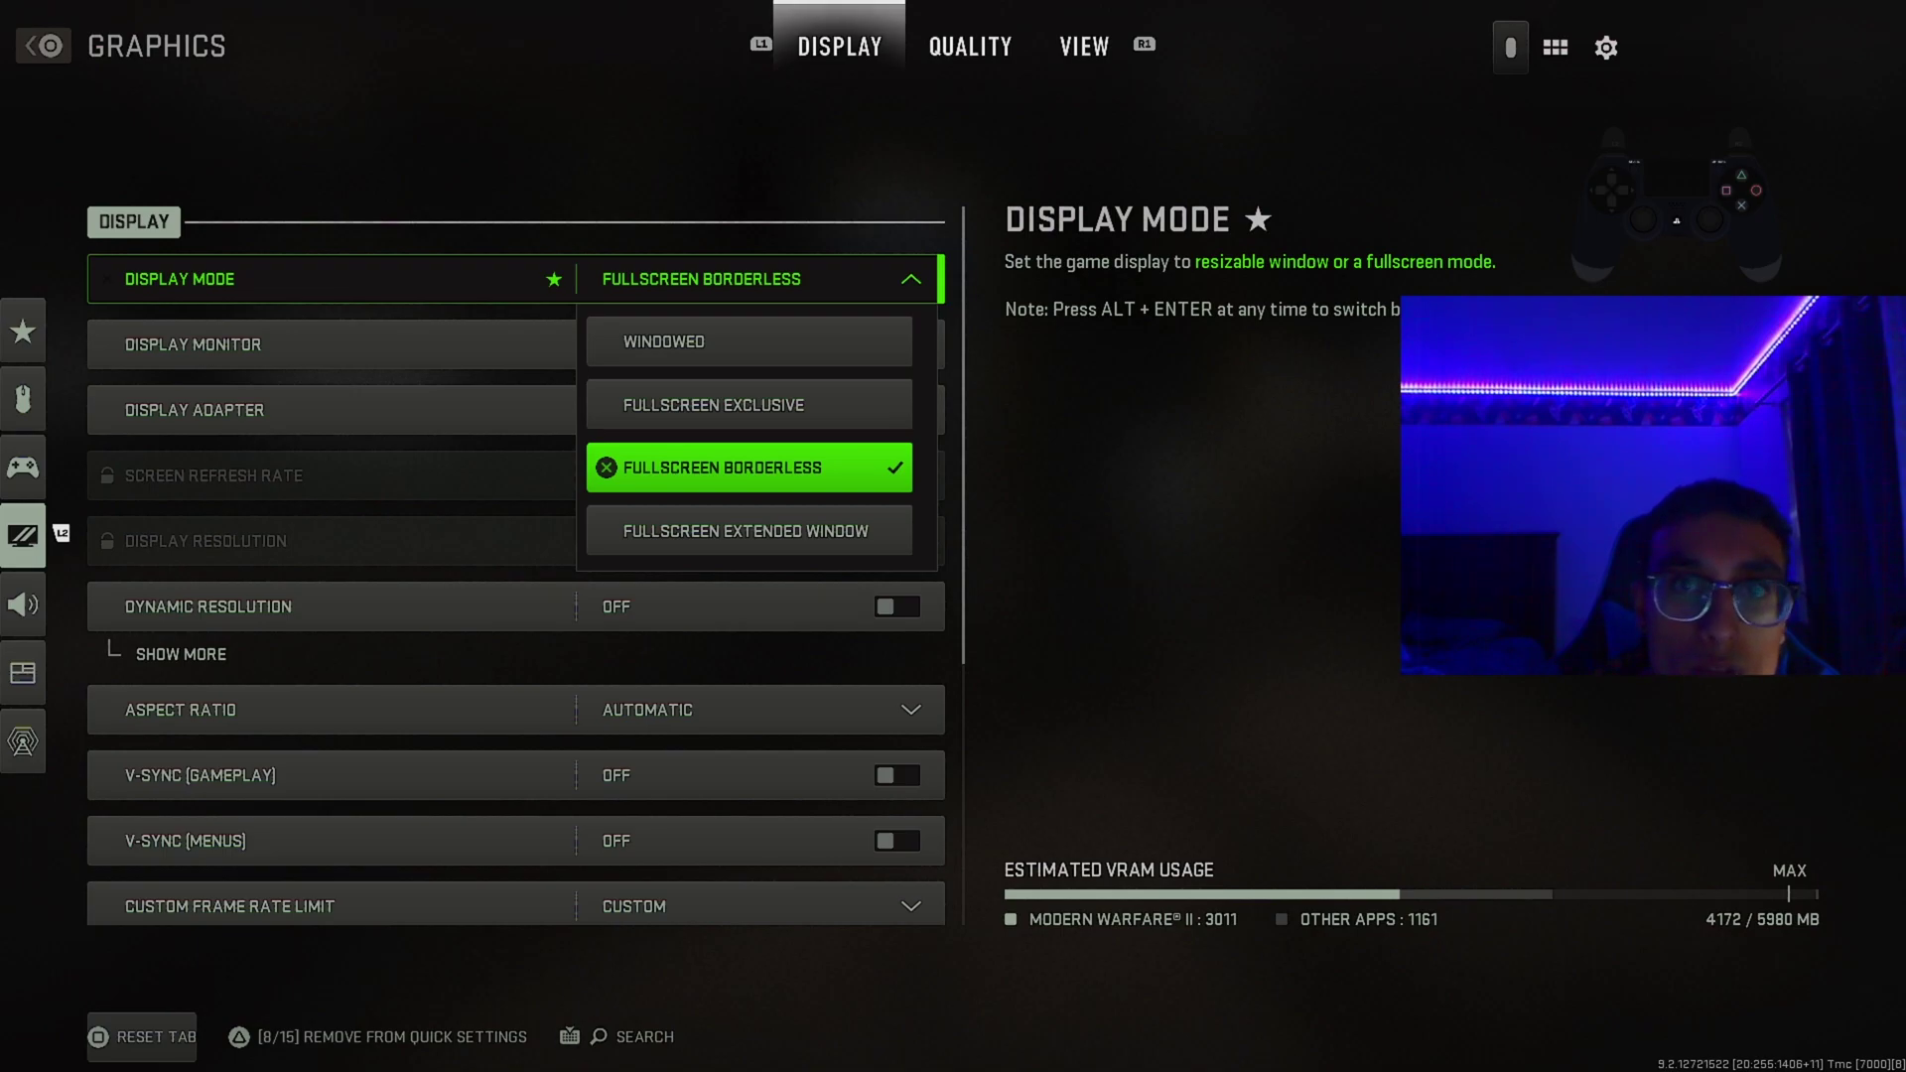
pyautogui.press('Escape')
pyautogui.press('Down')
pyautogui.press('Down')
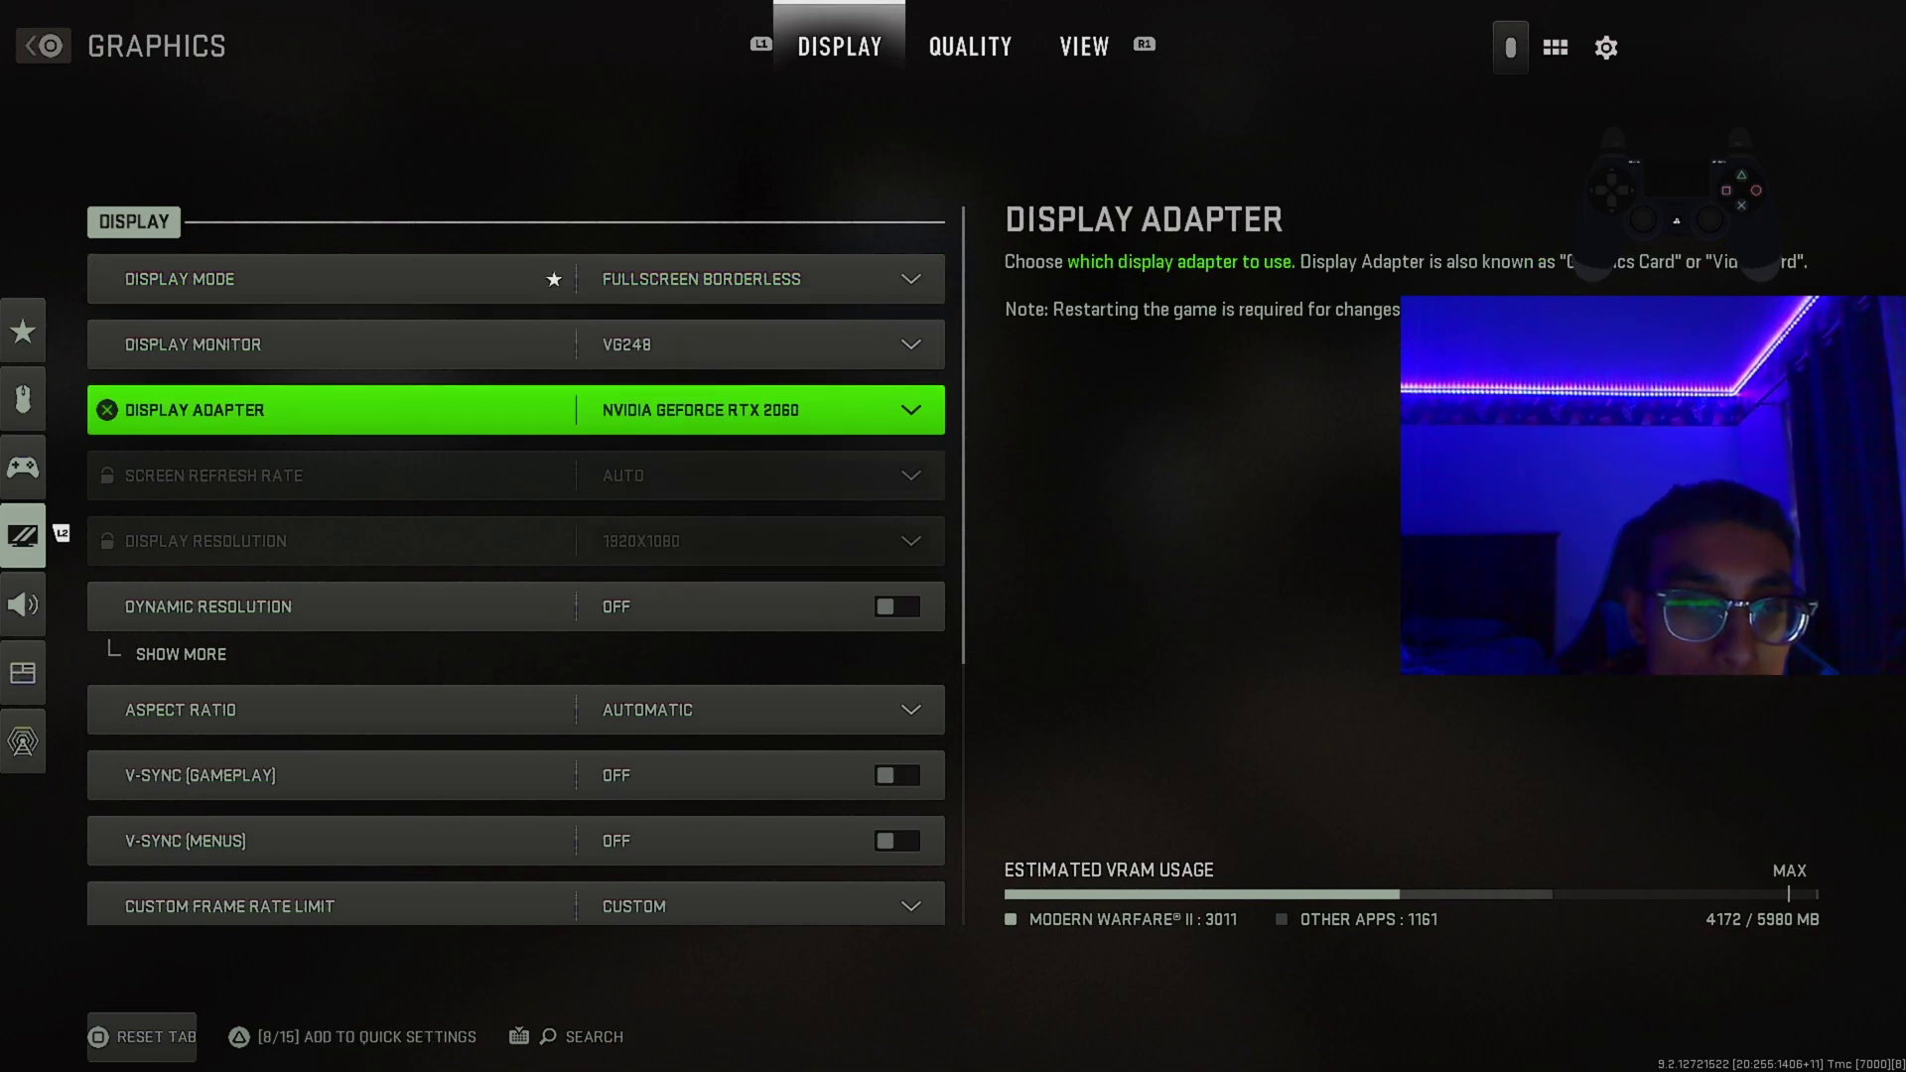
pyautogui.press('Return')
pyautogui.press('Escape')
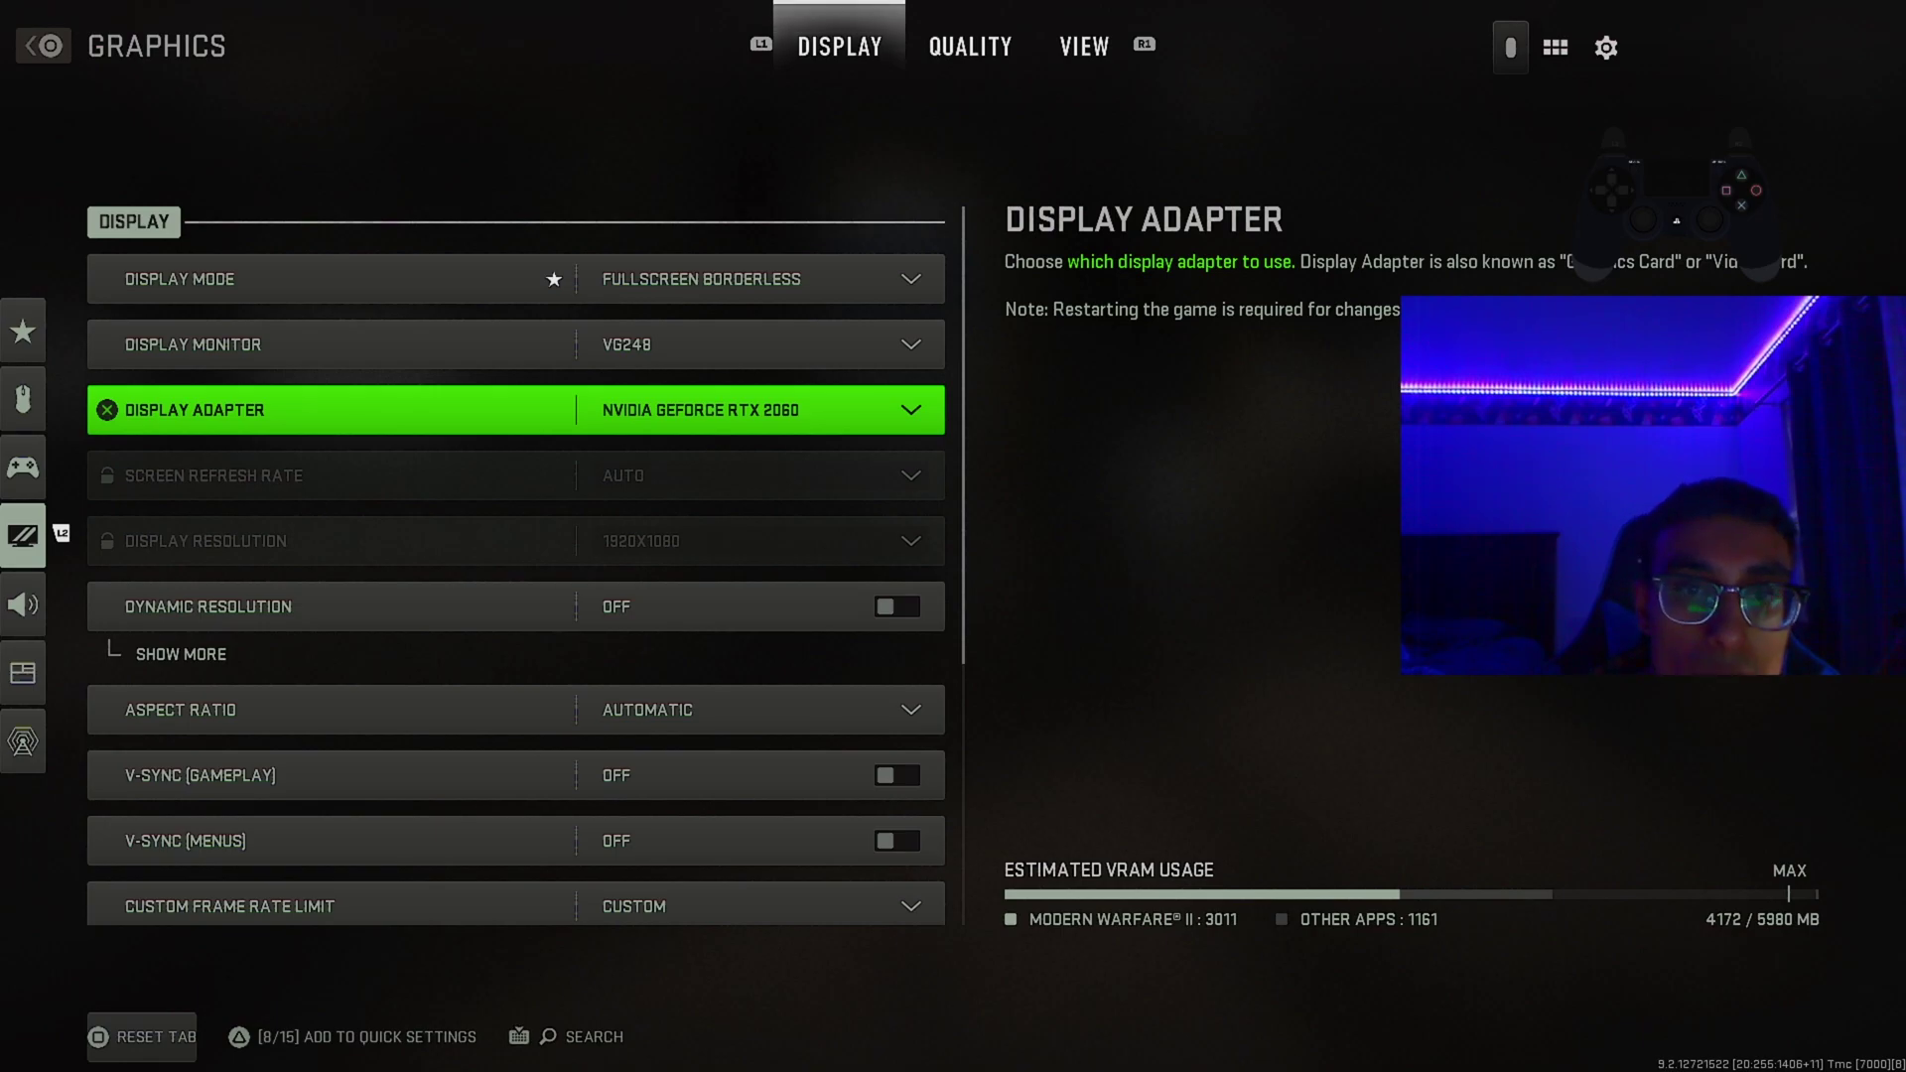
pyautogui.press('Down')
pyautogui.press('Up')
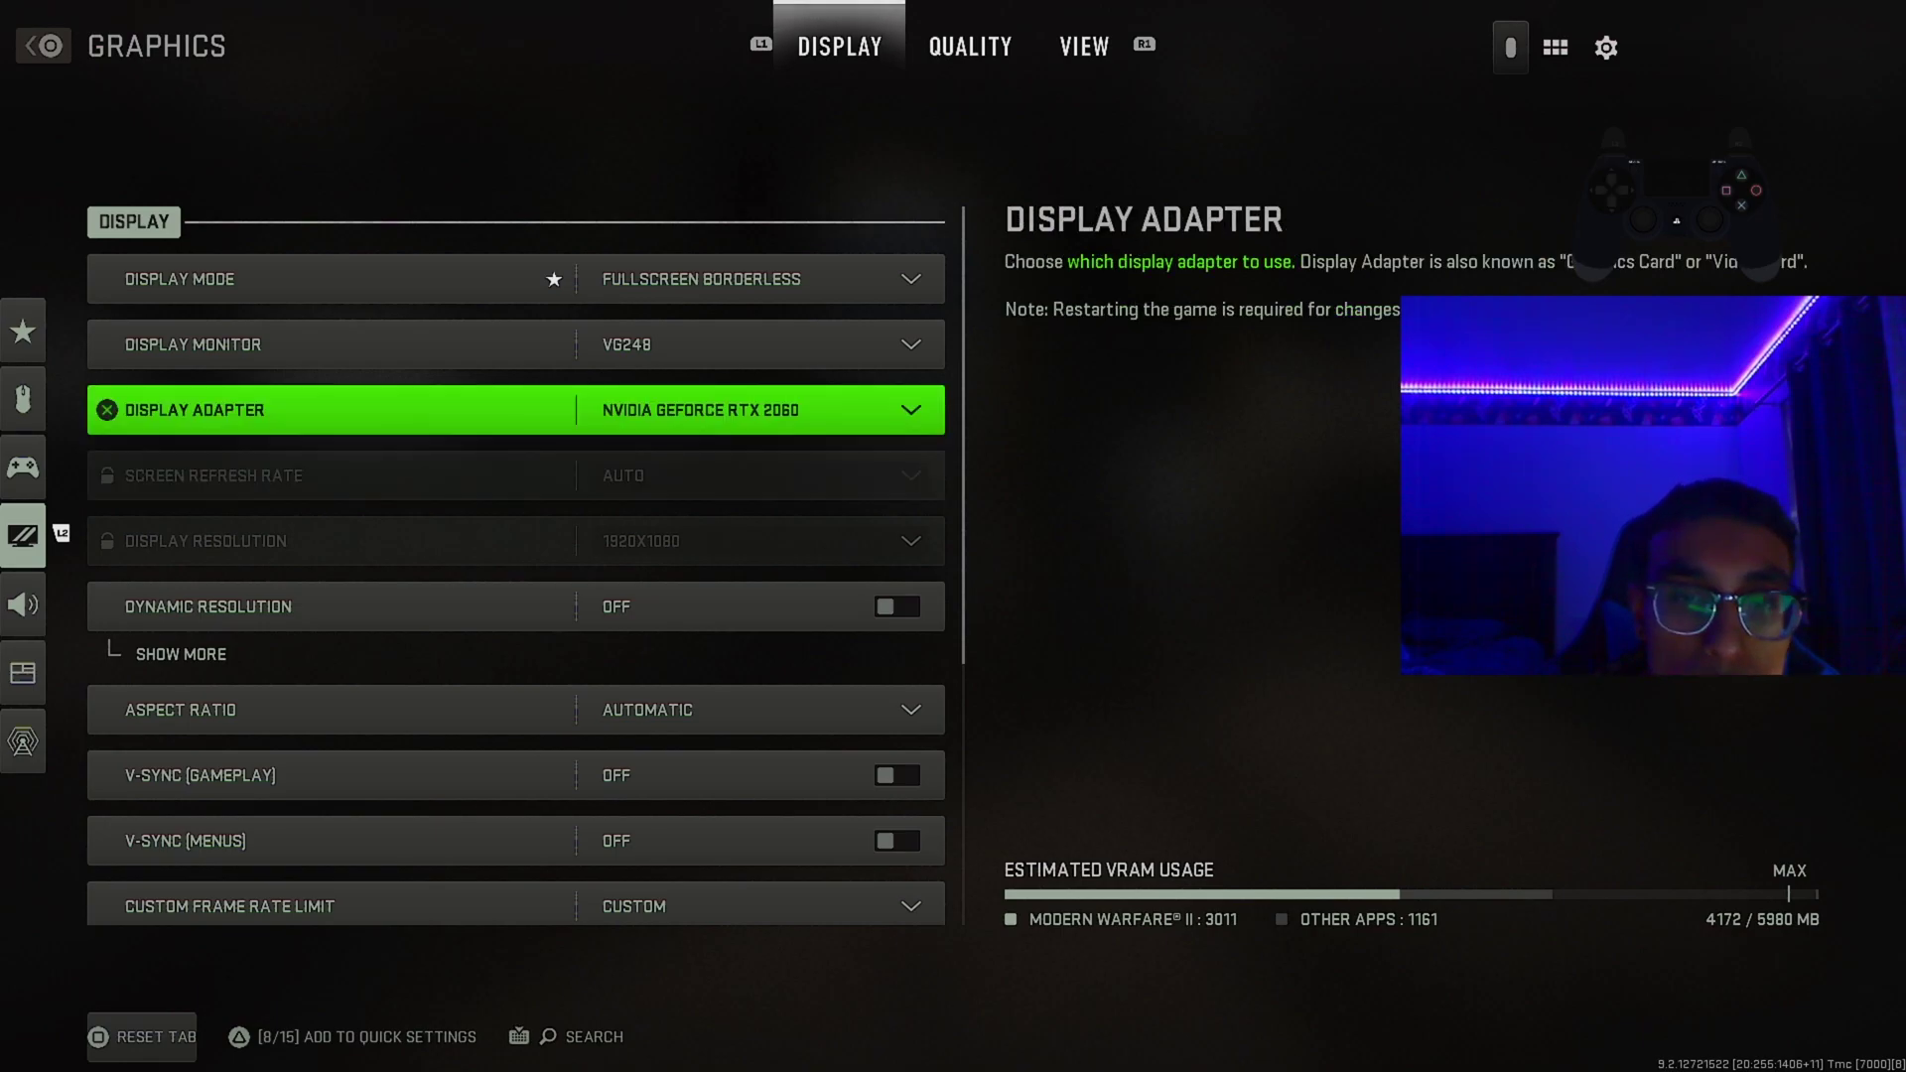
pyautogui.press('Down')
pyautogui.press('Down')
pyautogui.press('Down')
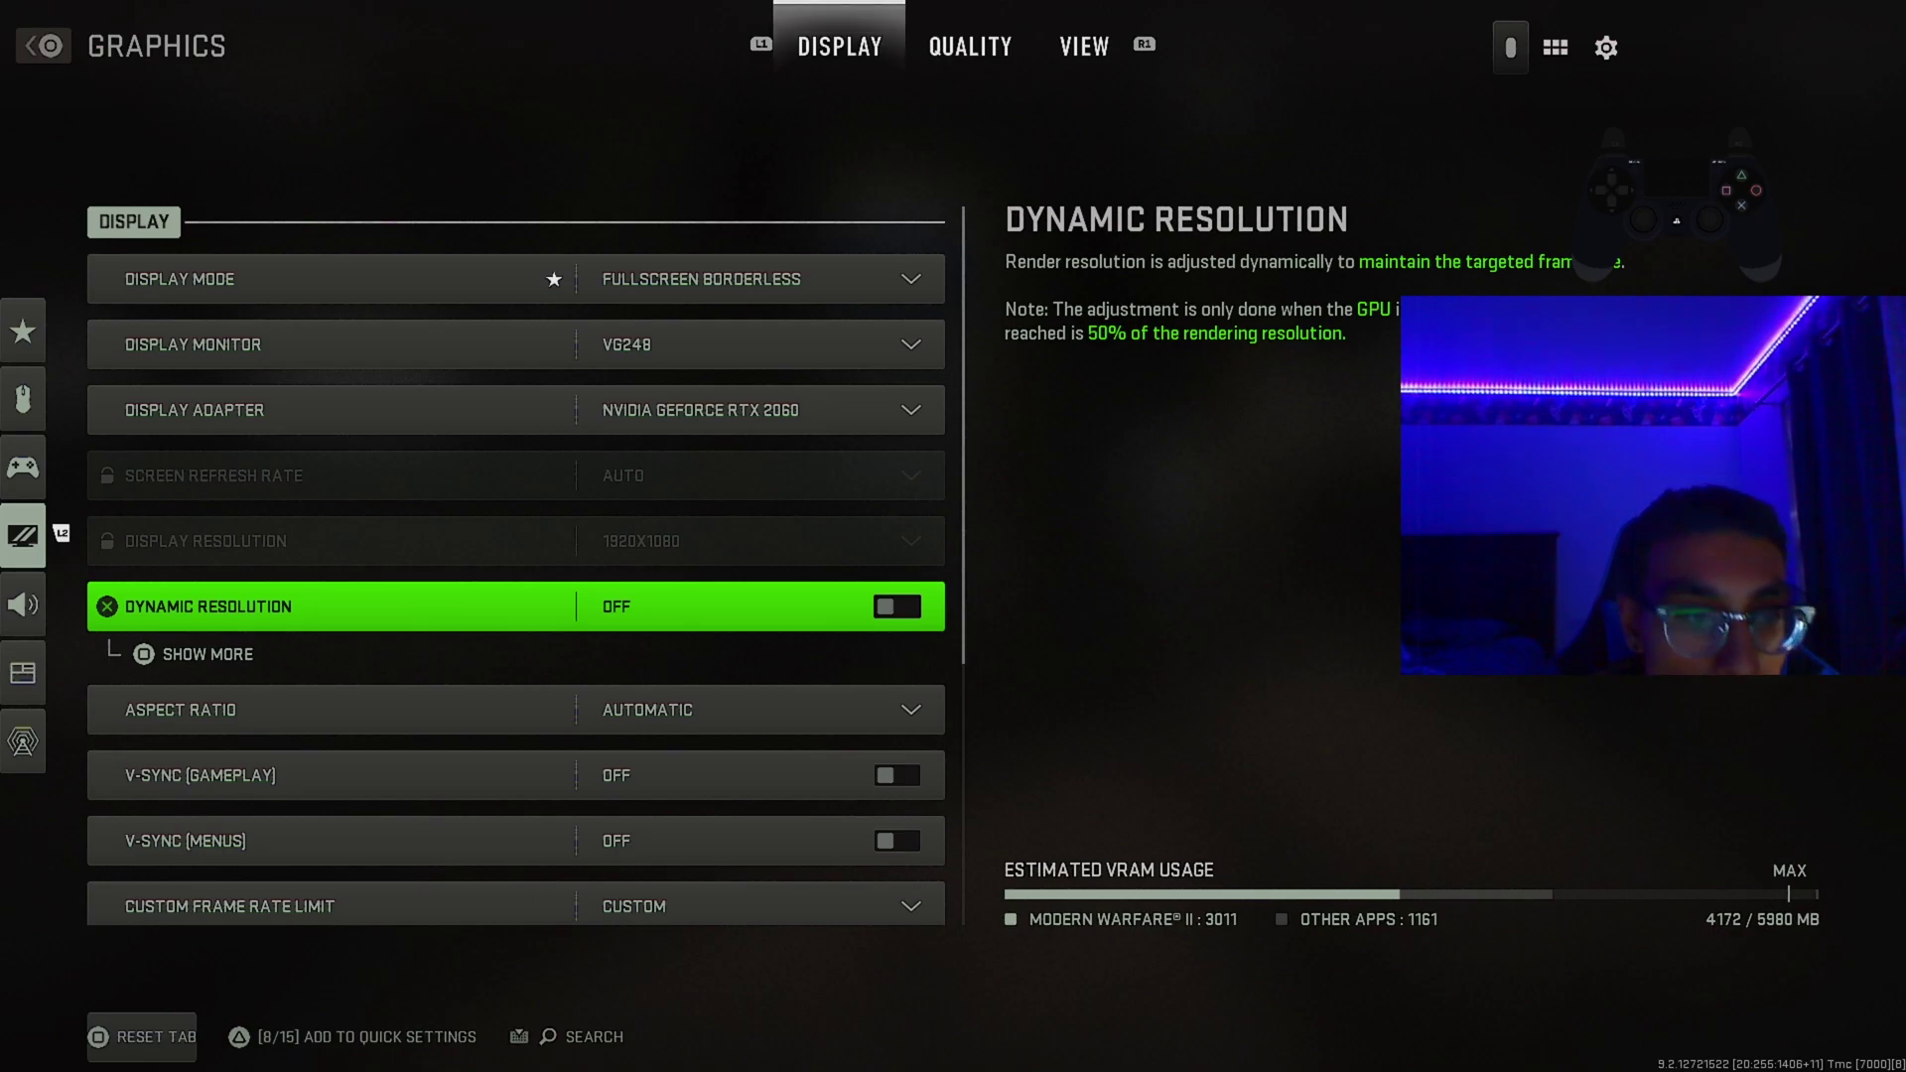
pyautogui.press('Down')
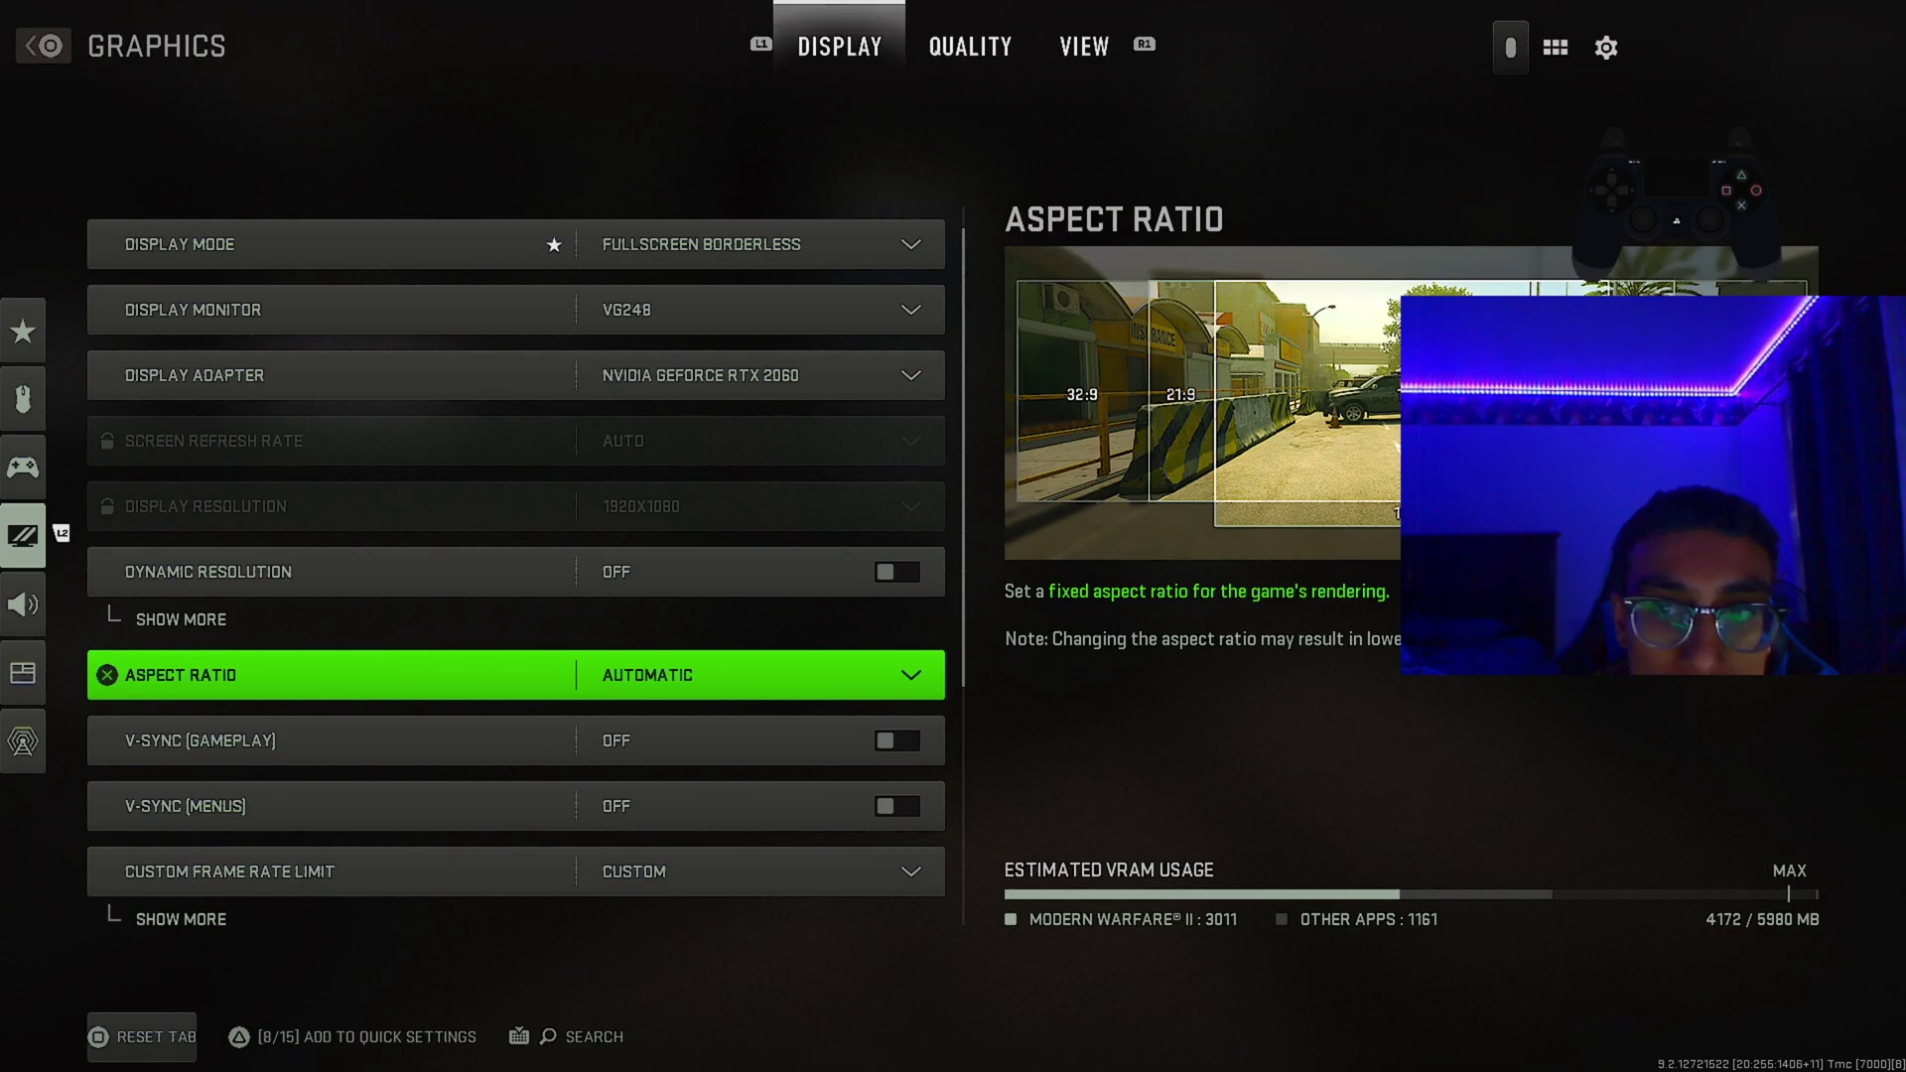
pyautogui.press('Return')
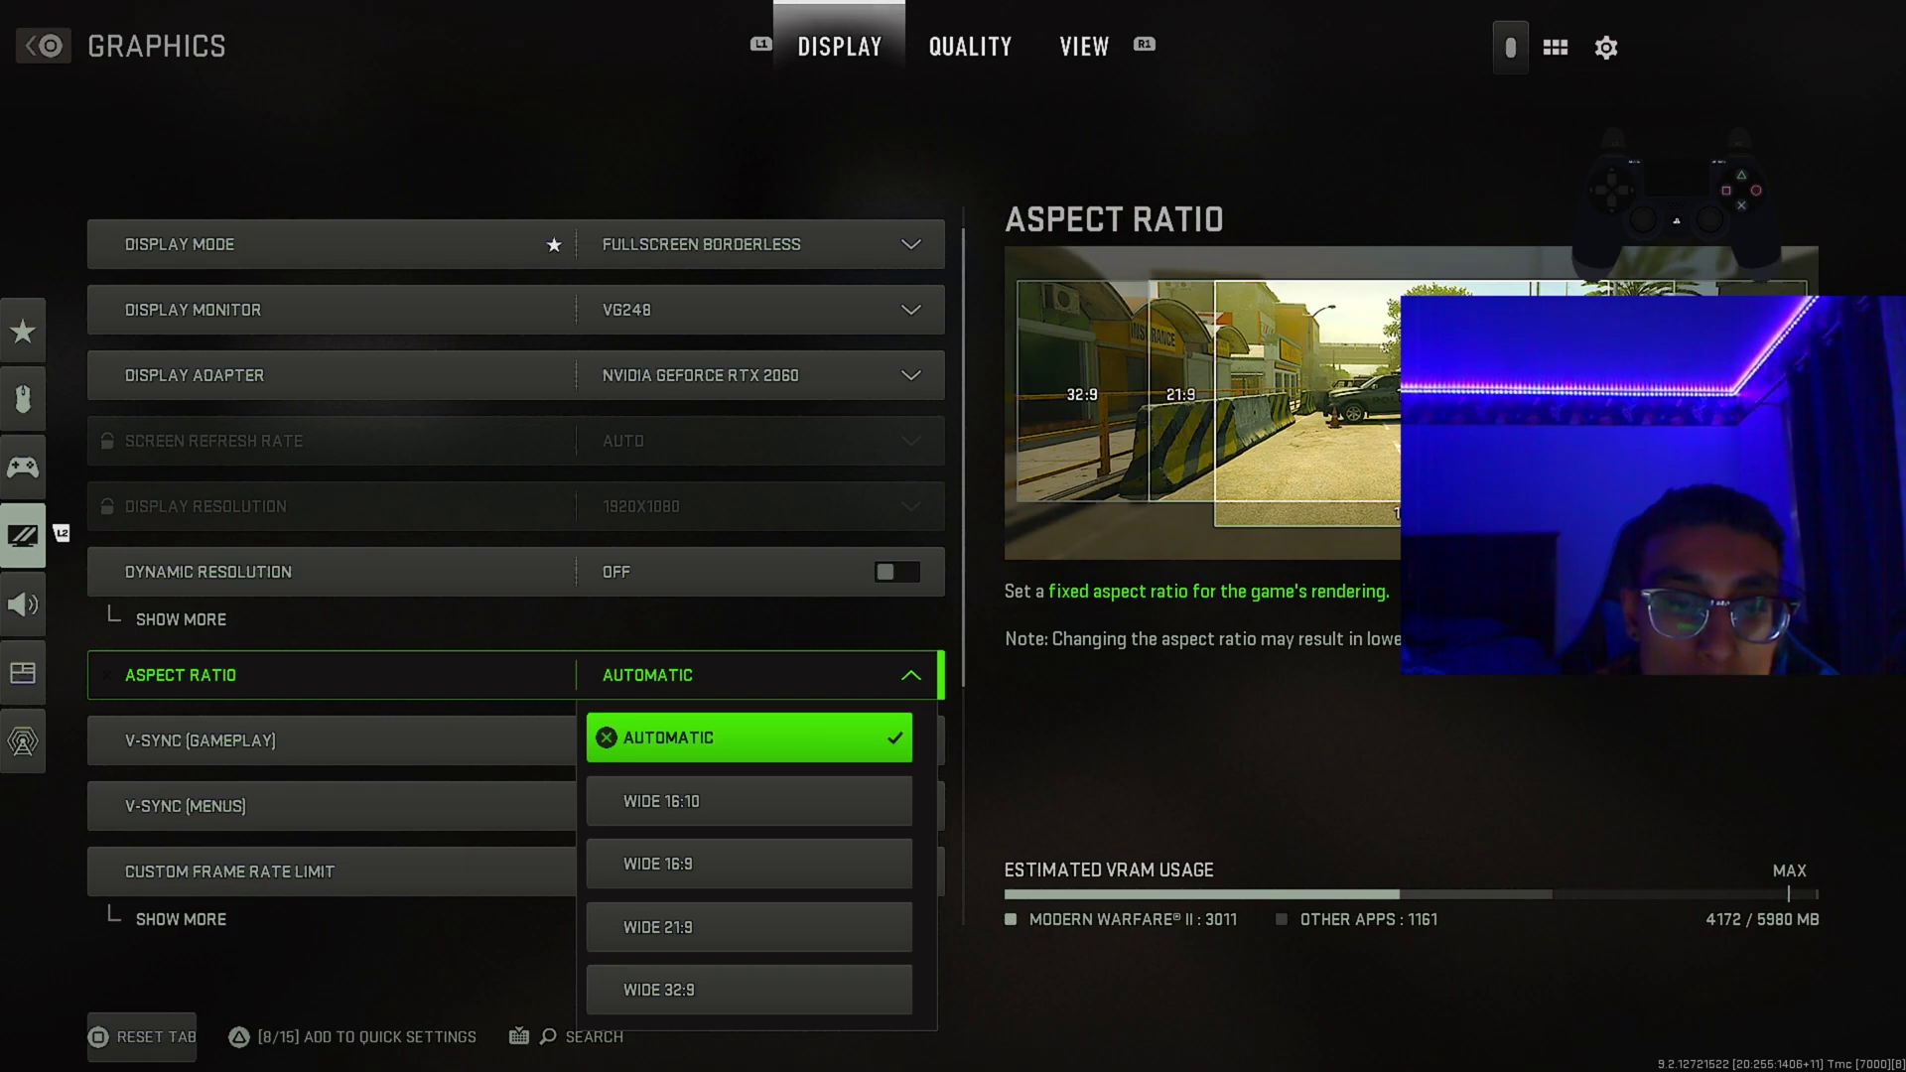
pyautogui.press('Down')
pyautogui.press('Down')
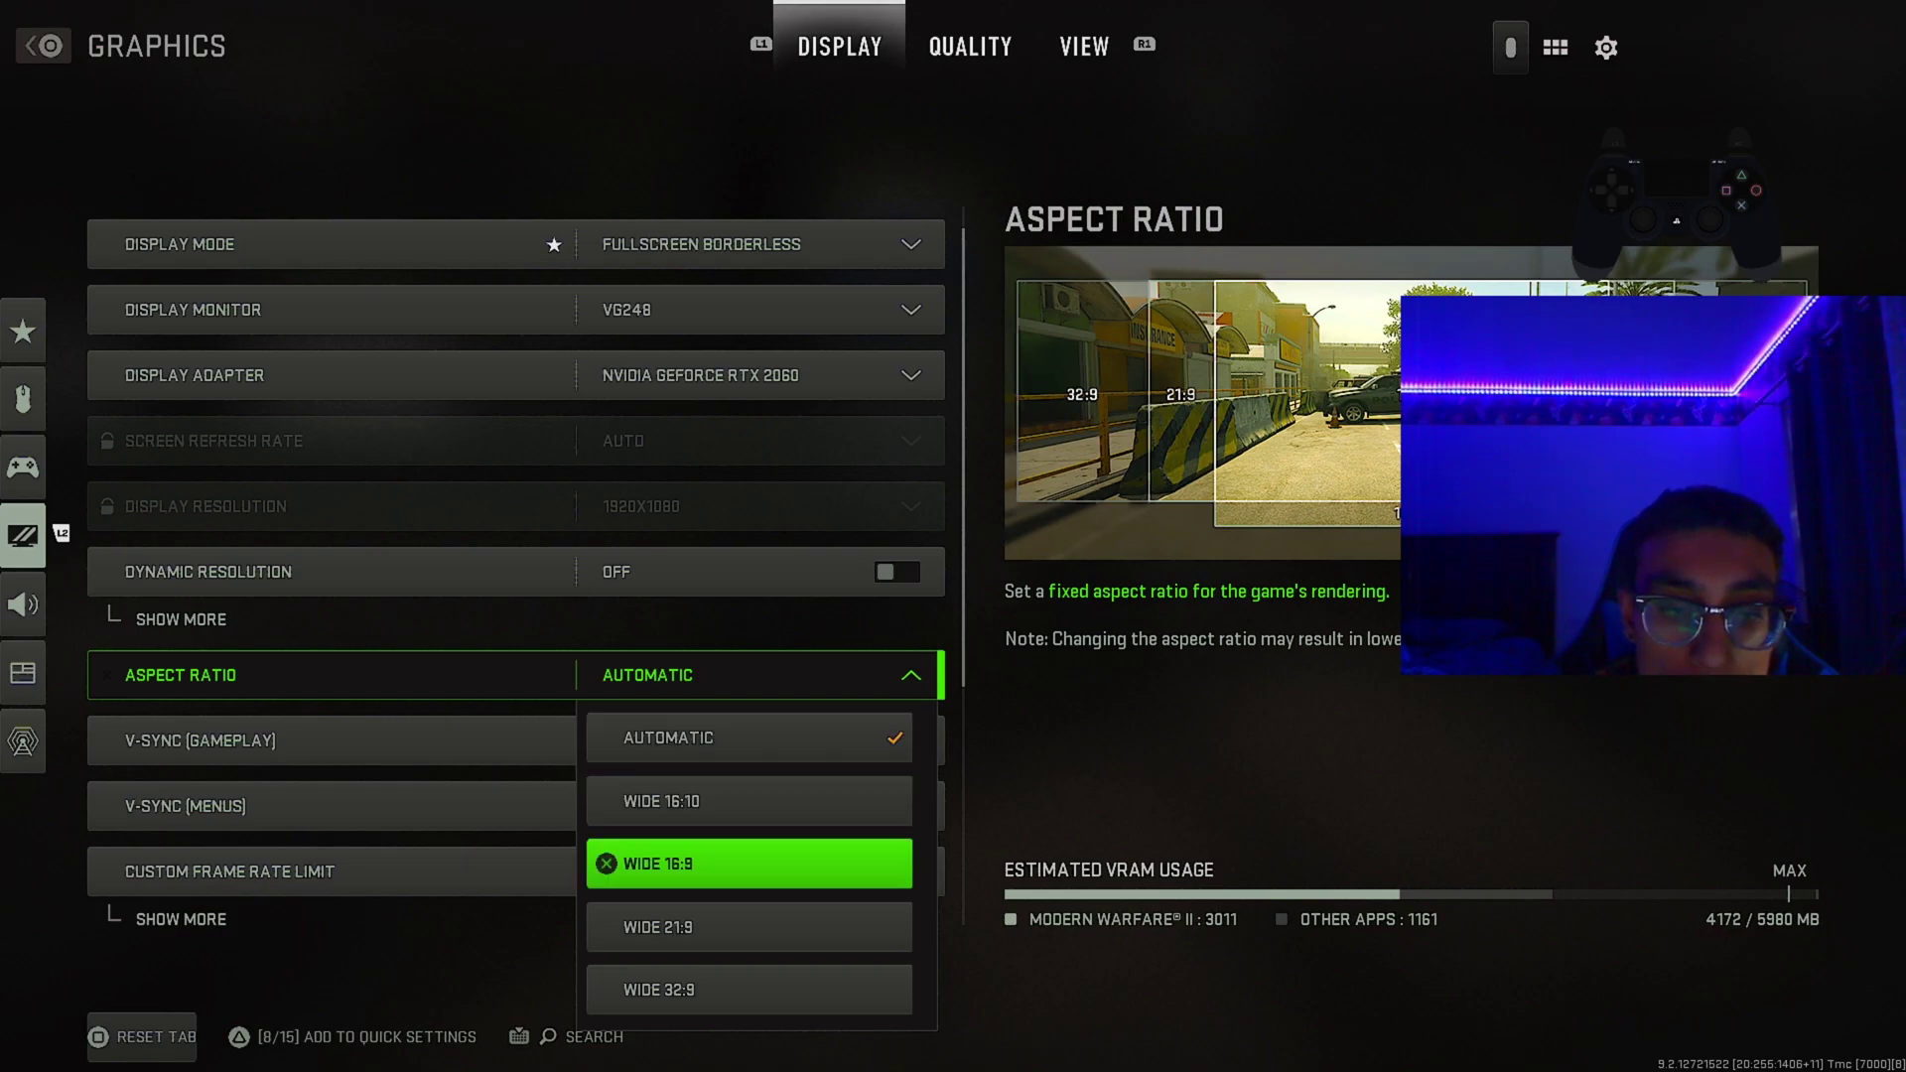
pyautogui.press('Down')
pyautogui.press('Down')
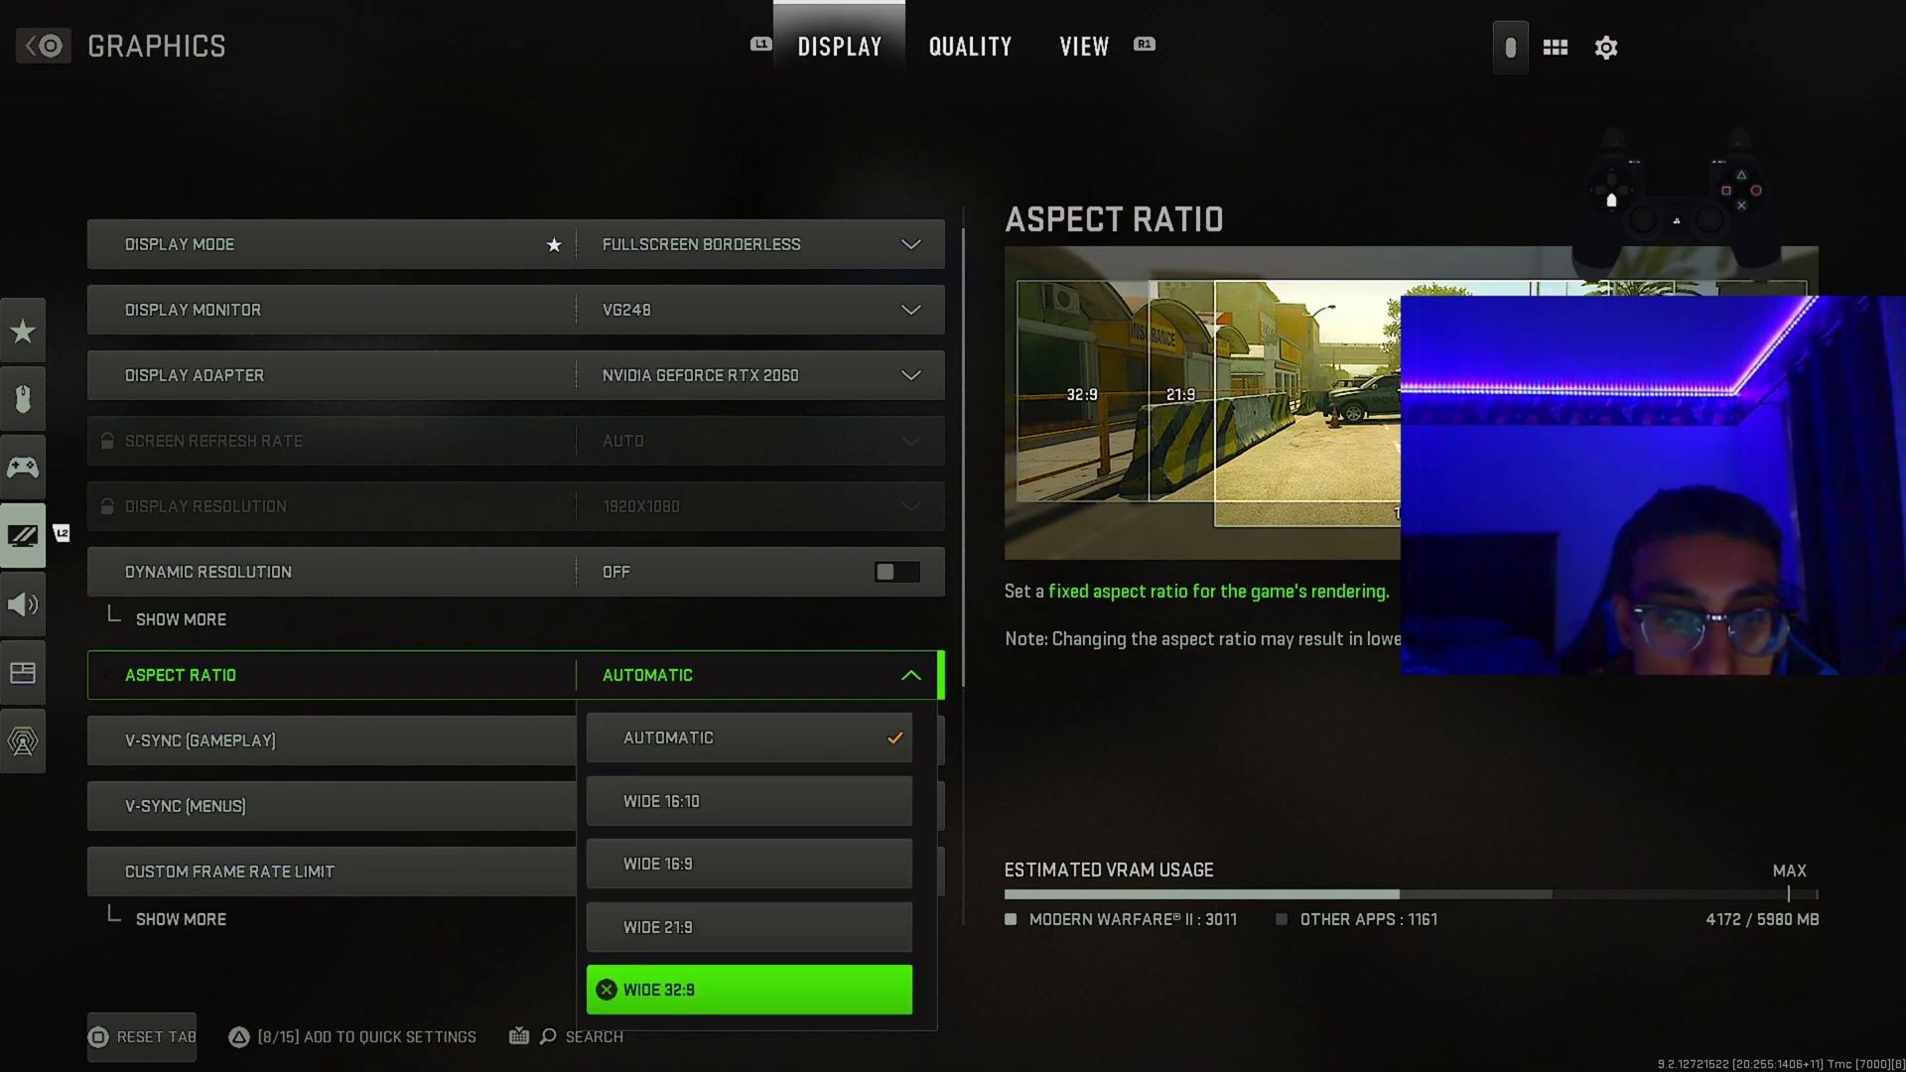
pyautogui.press('Up')
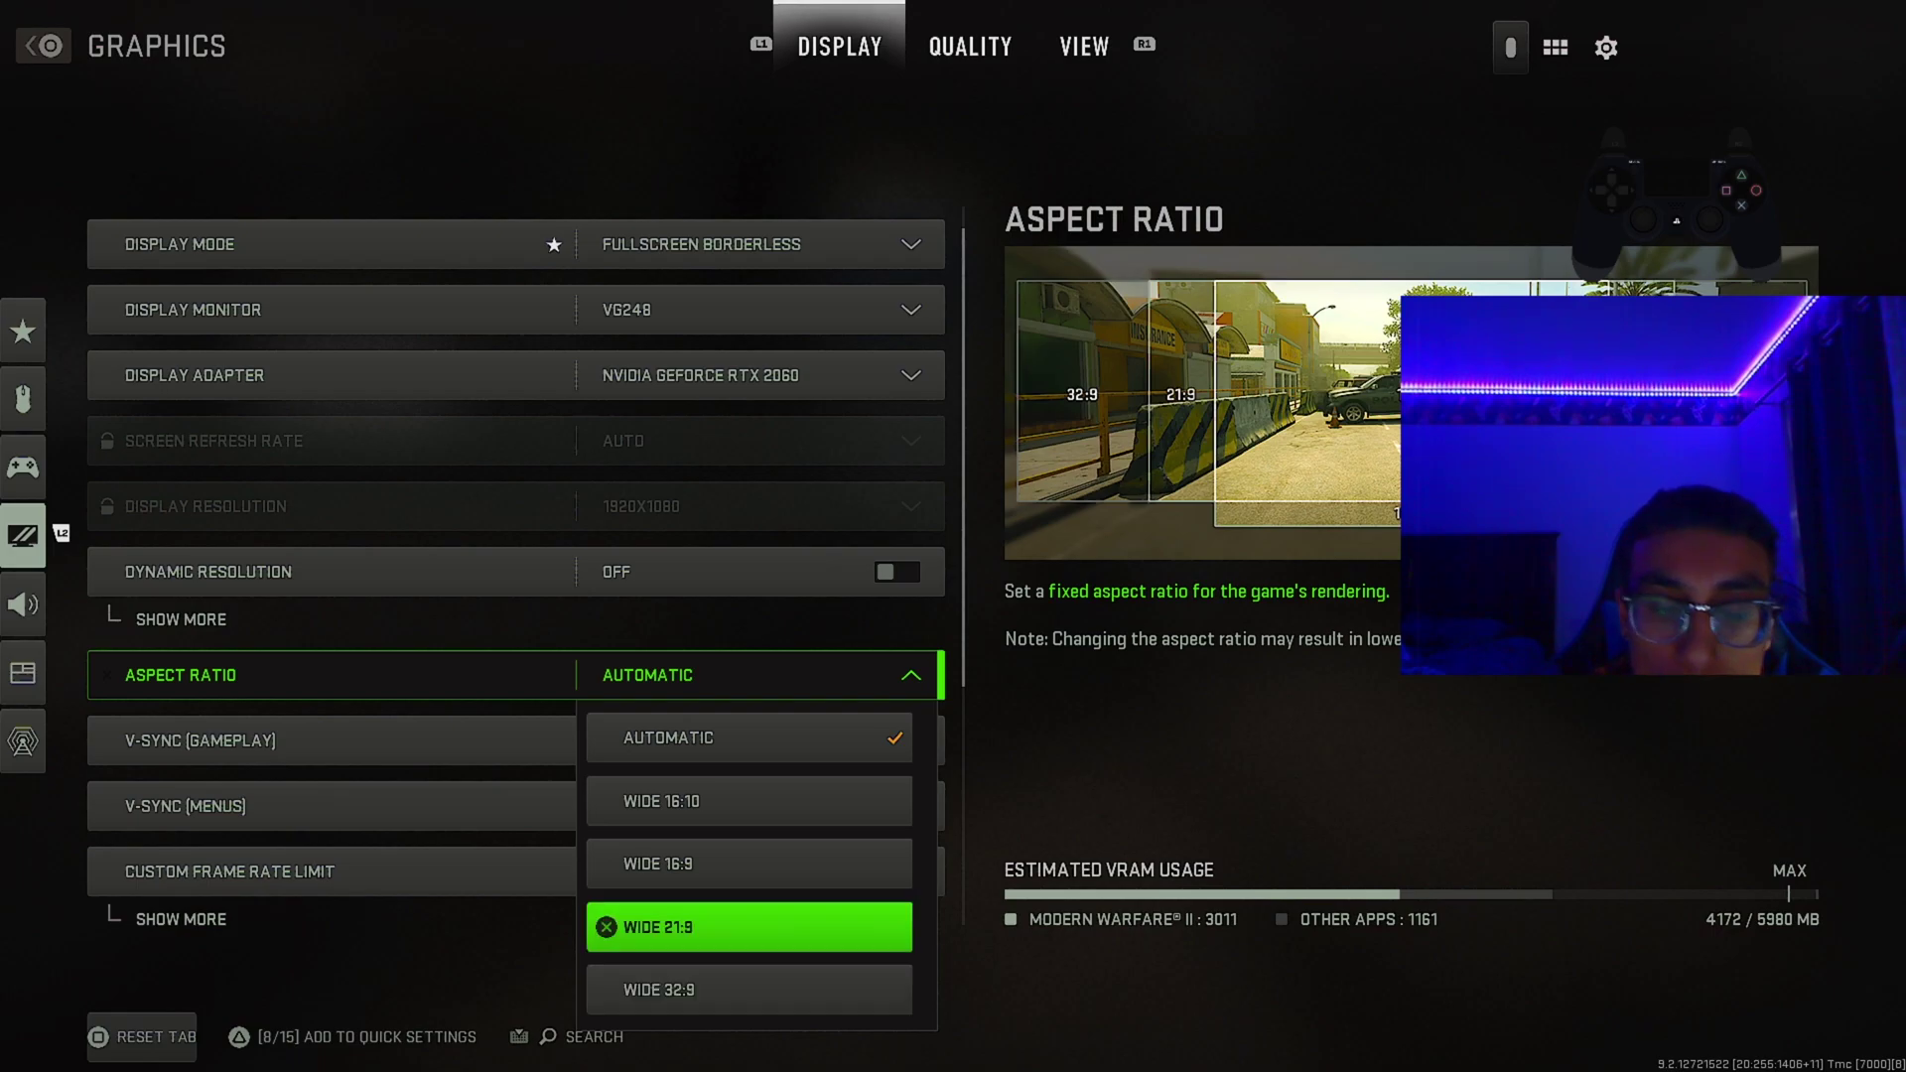
pyautogui.press('Up')
pyautogui.press('Up')
pyautogui.press('Up')
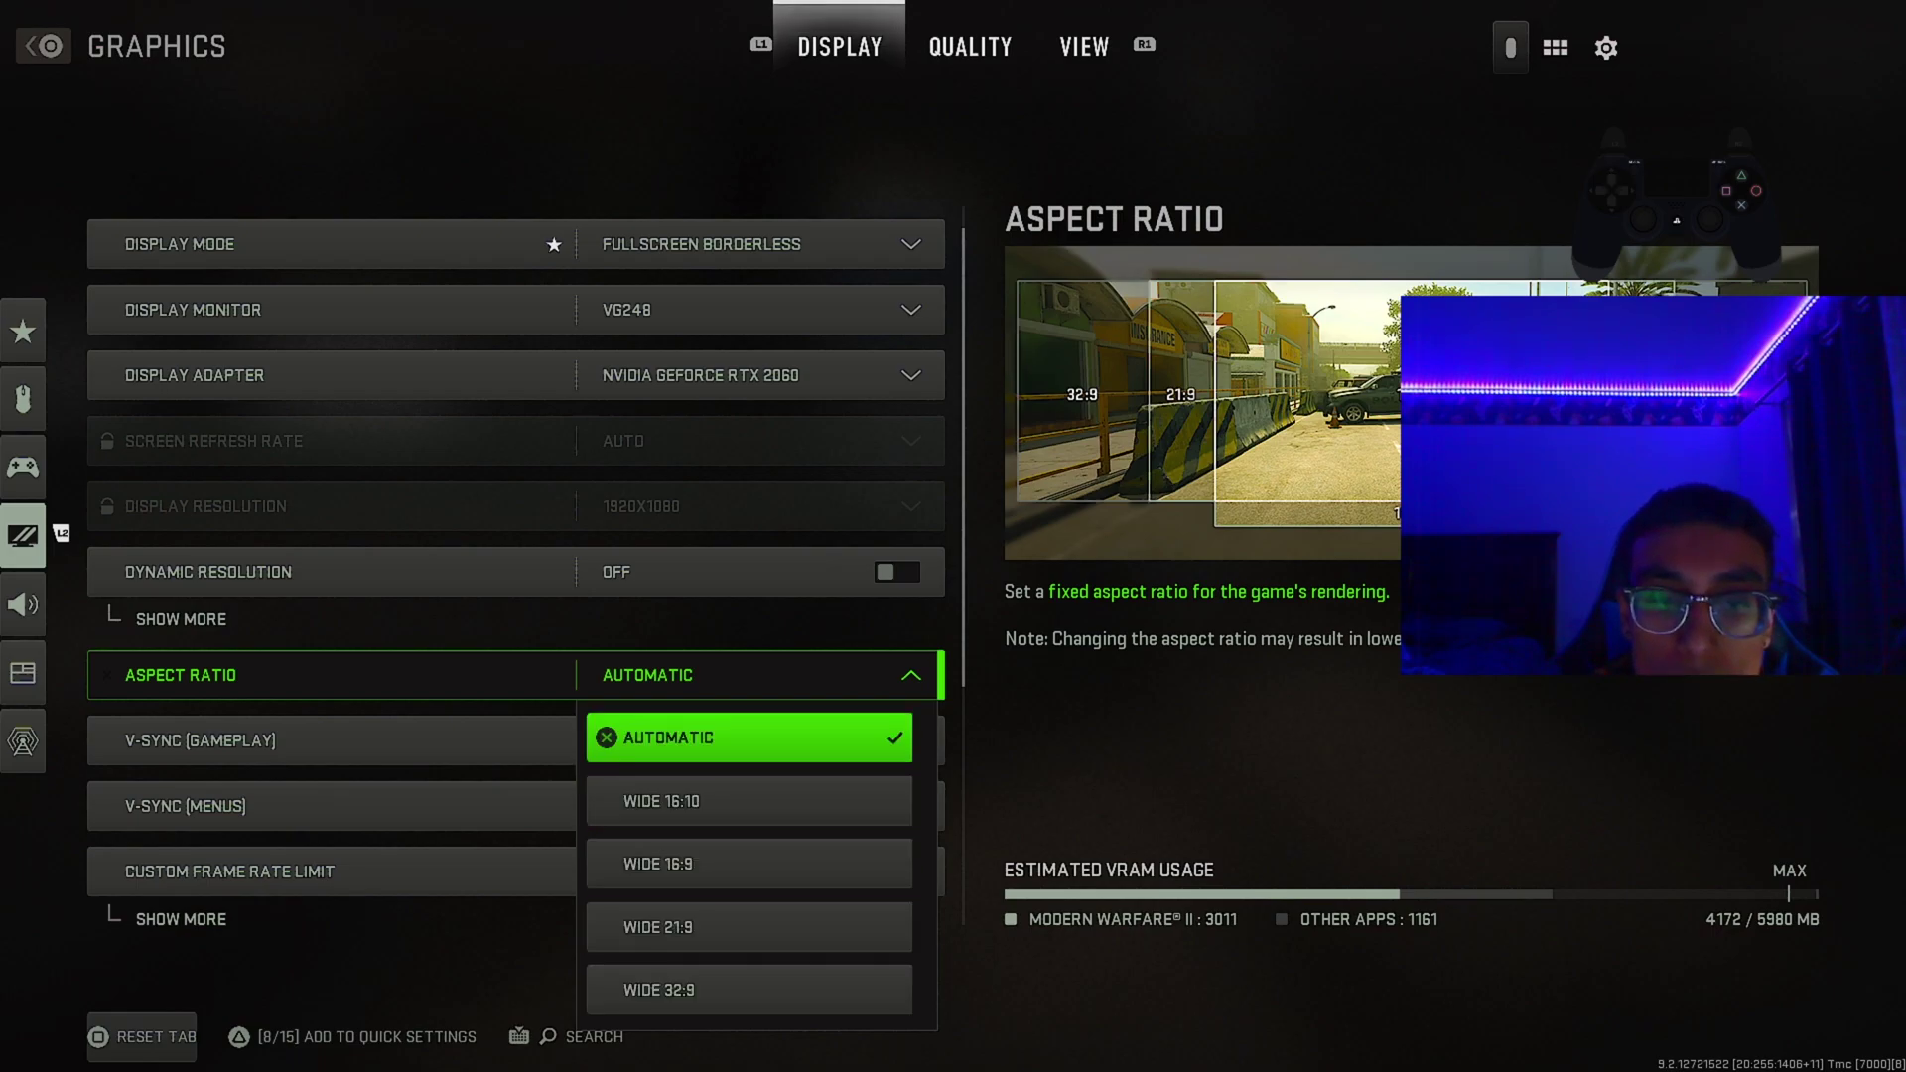
pyautogui.press('Return')
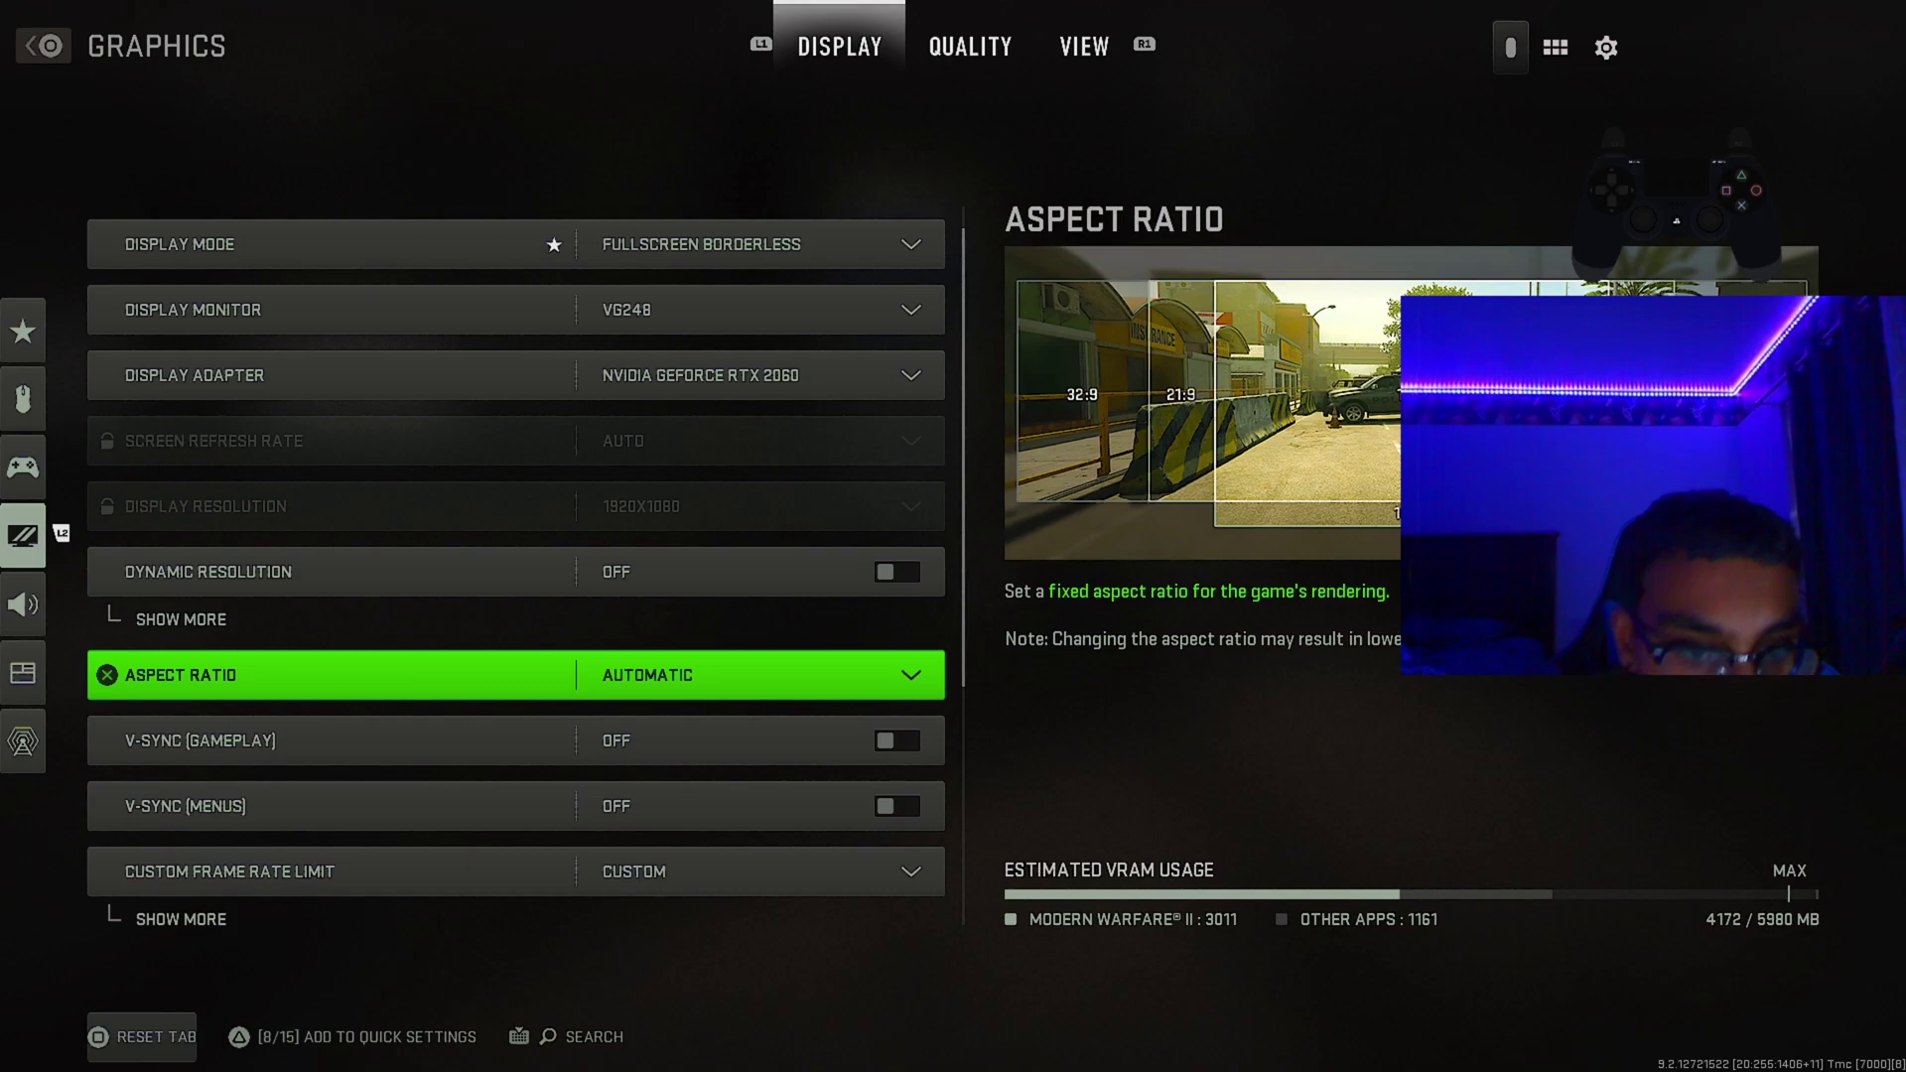
pyautogui.press('Down')
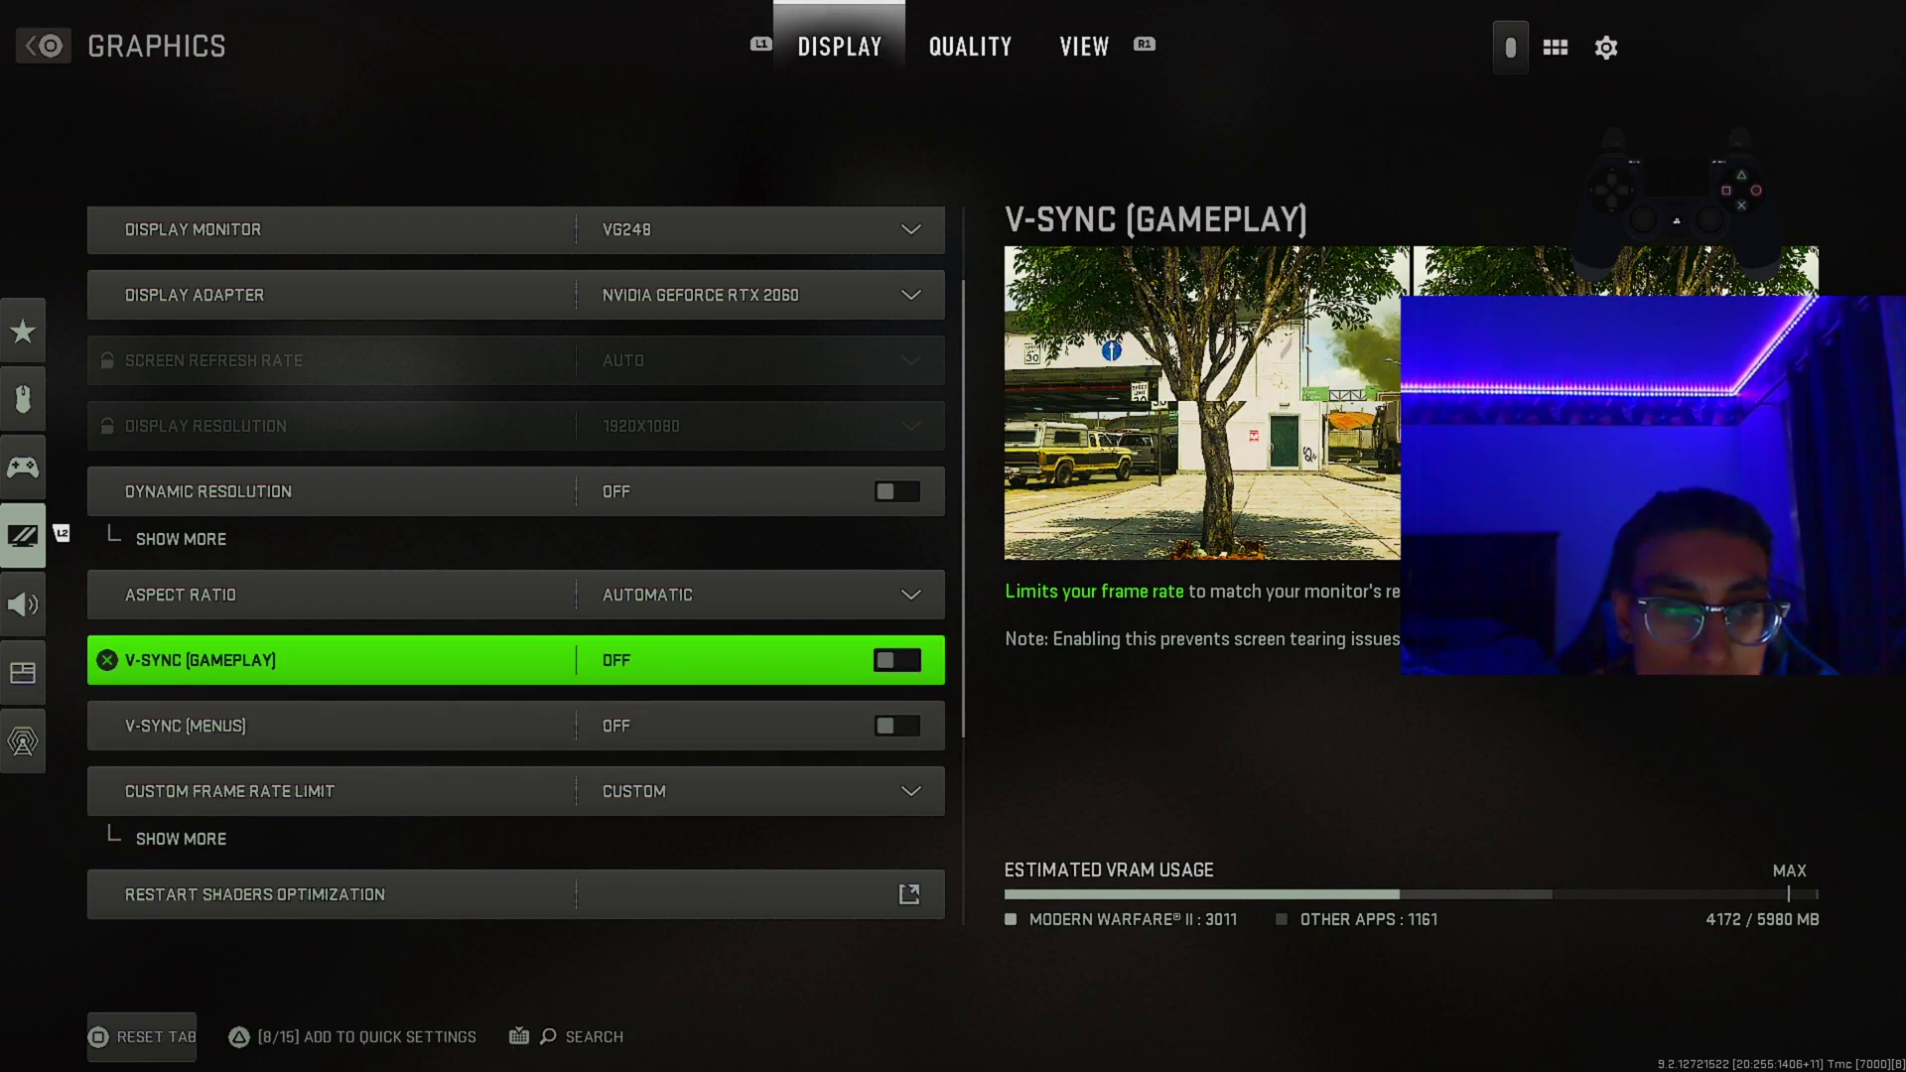
# Step: Expand the custom frame rate limits and compare the gameplay, menu and out-of-focus limits
pyautogui.press('Down')
pyautogui.press('Down')
pyautogui.press('Down')
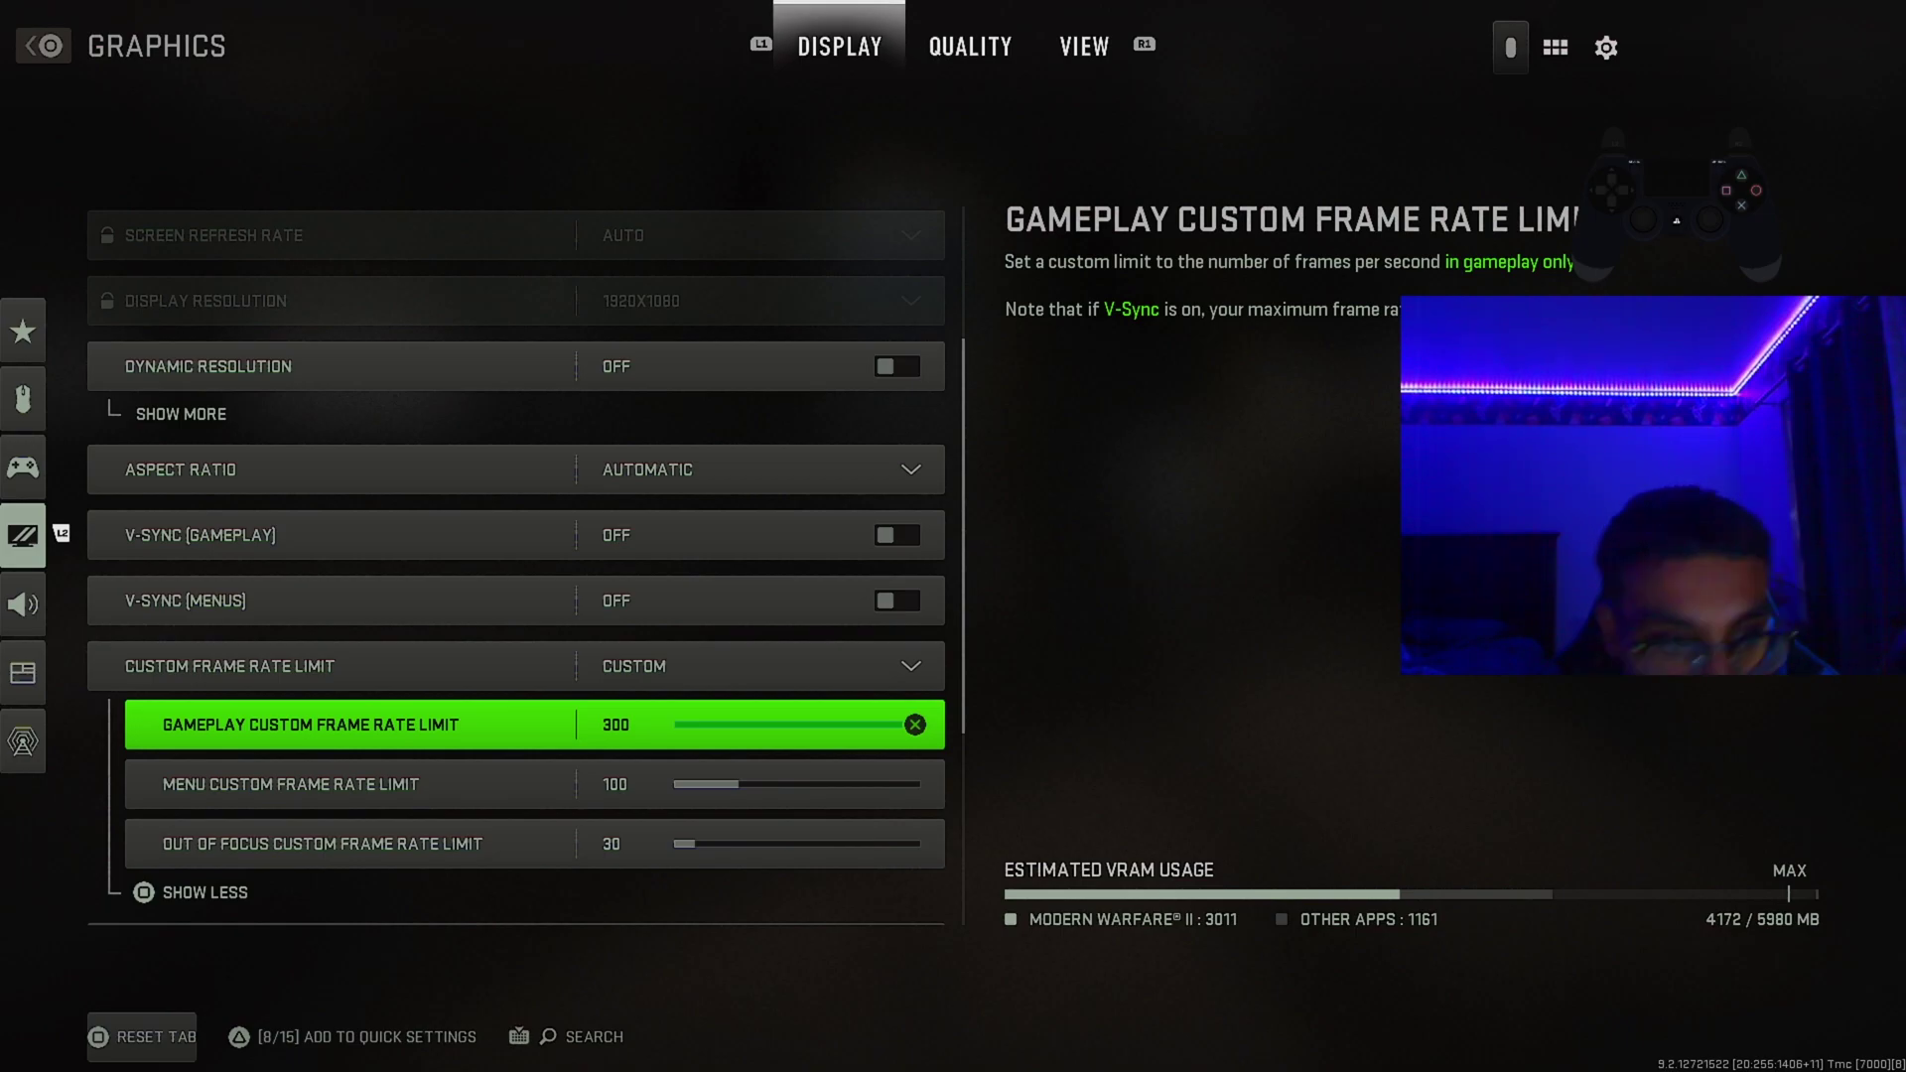
pyautogui.press('Down')
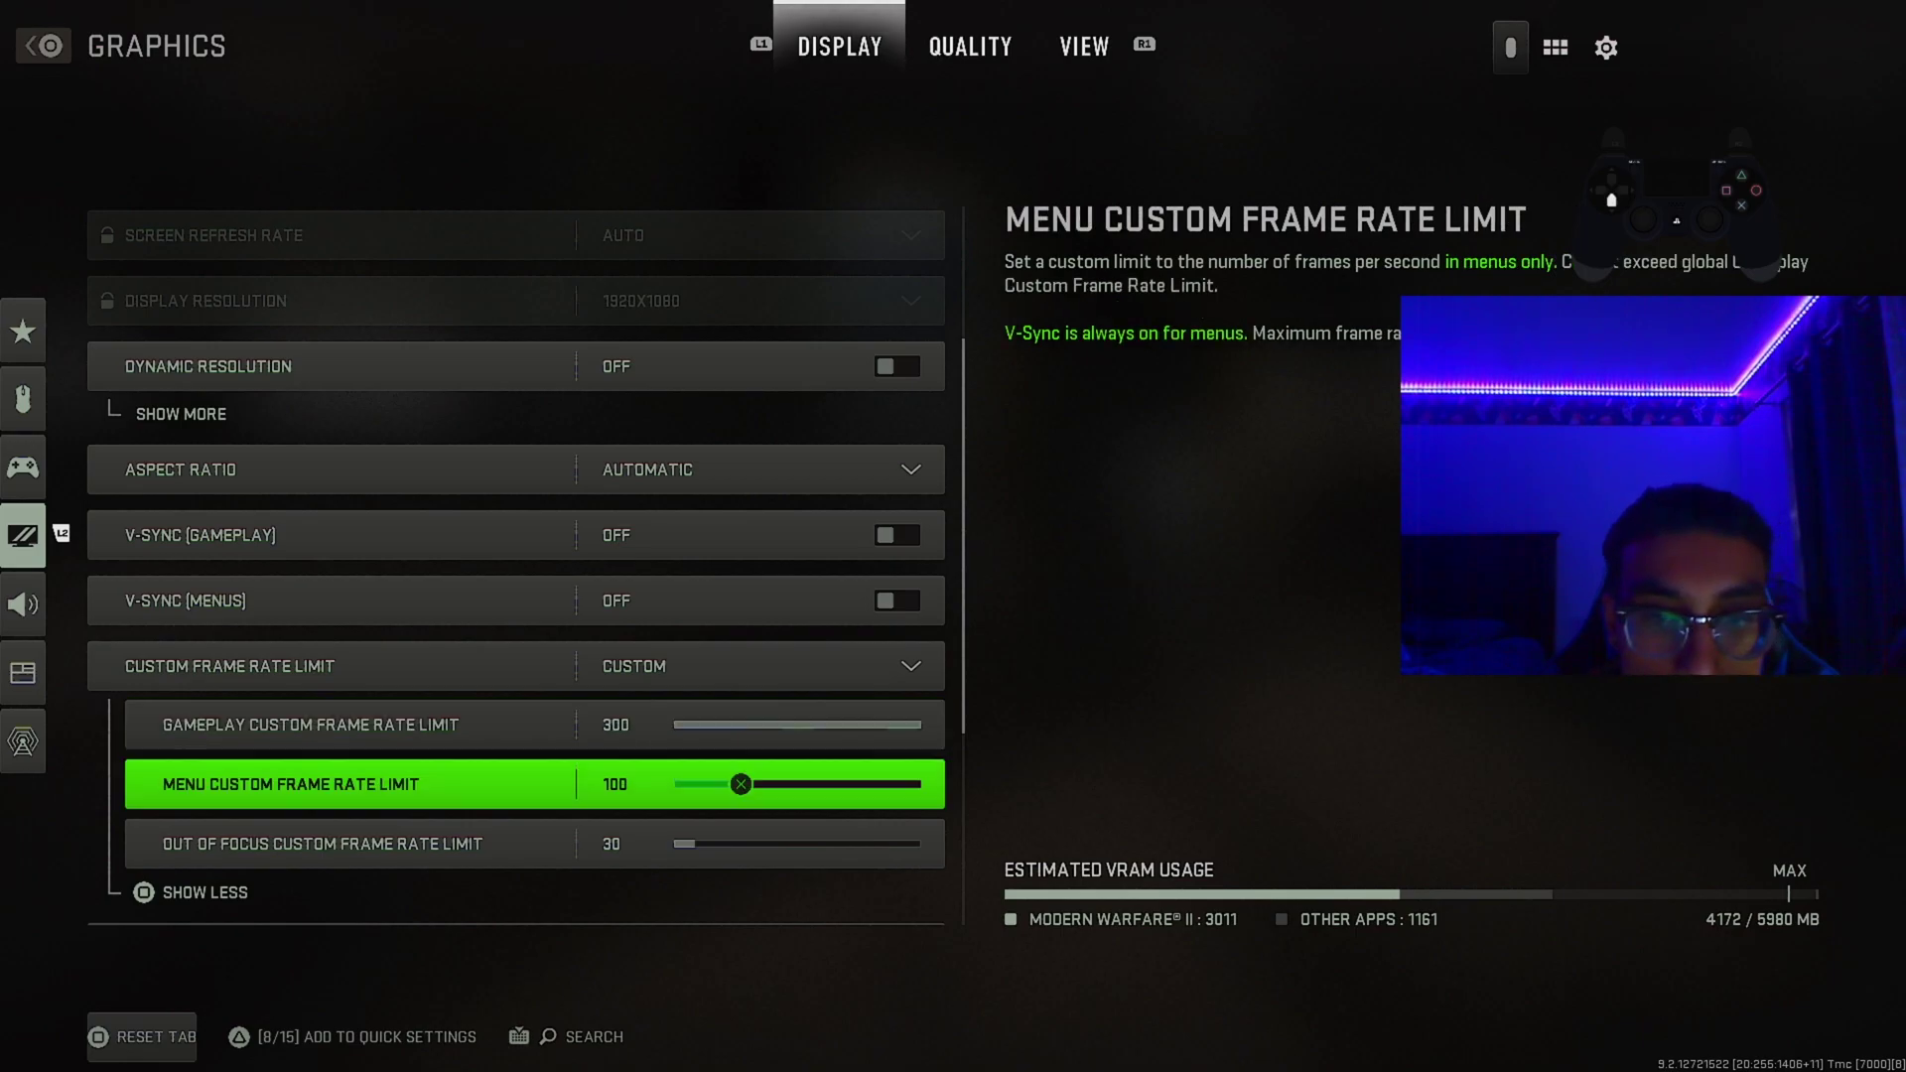
pyautogui.press('Up')
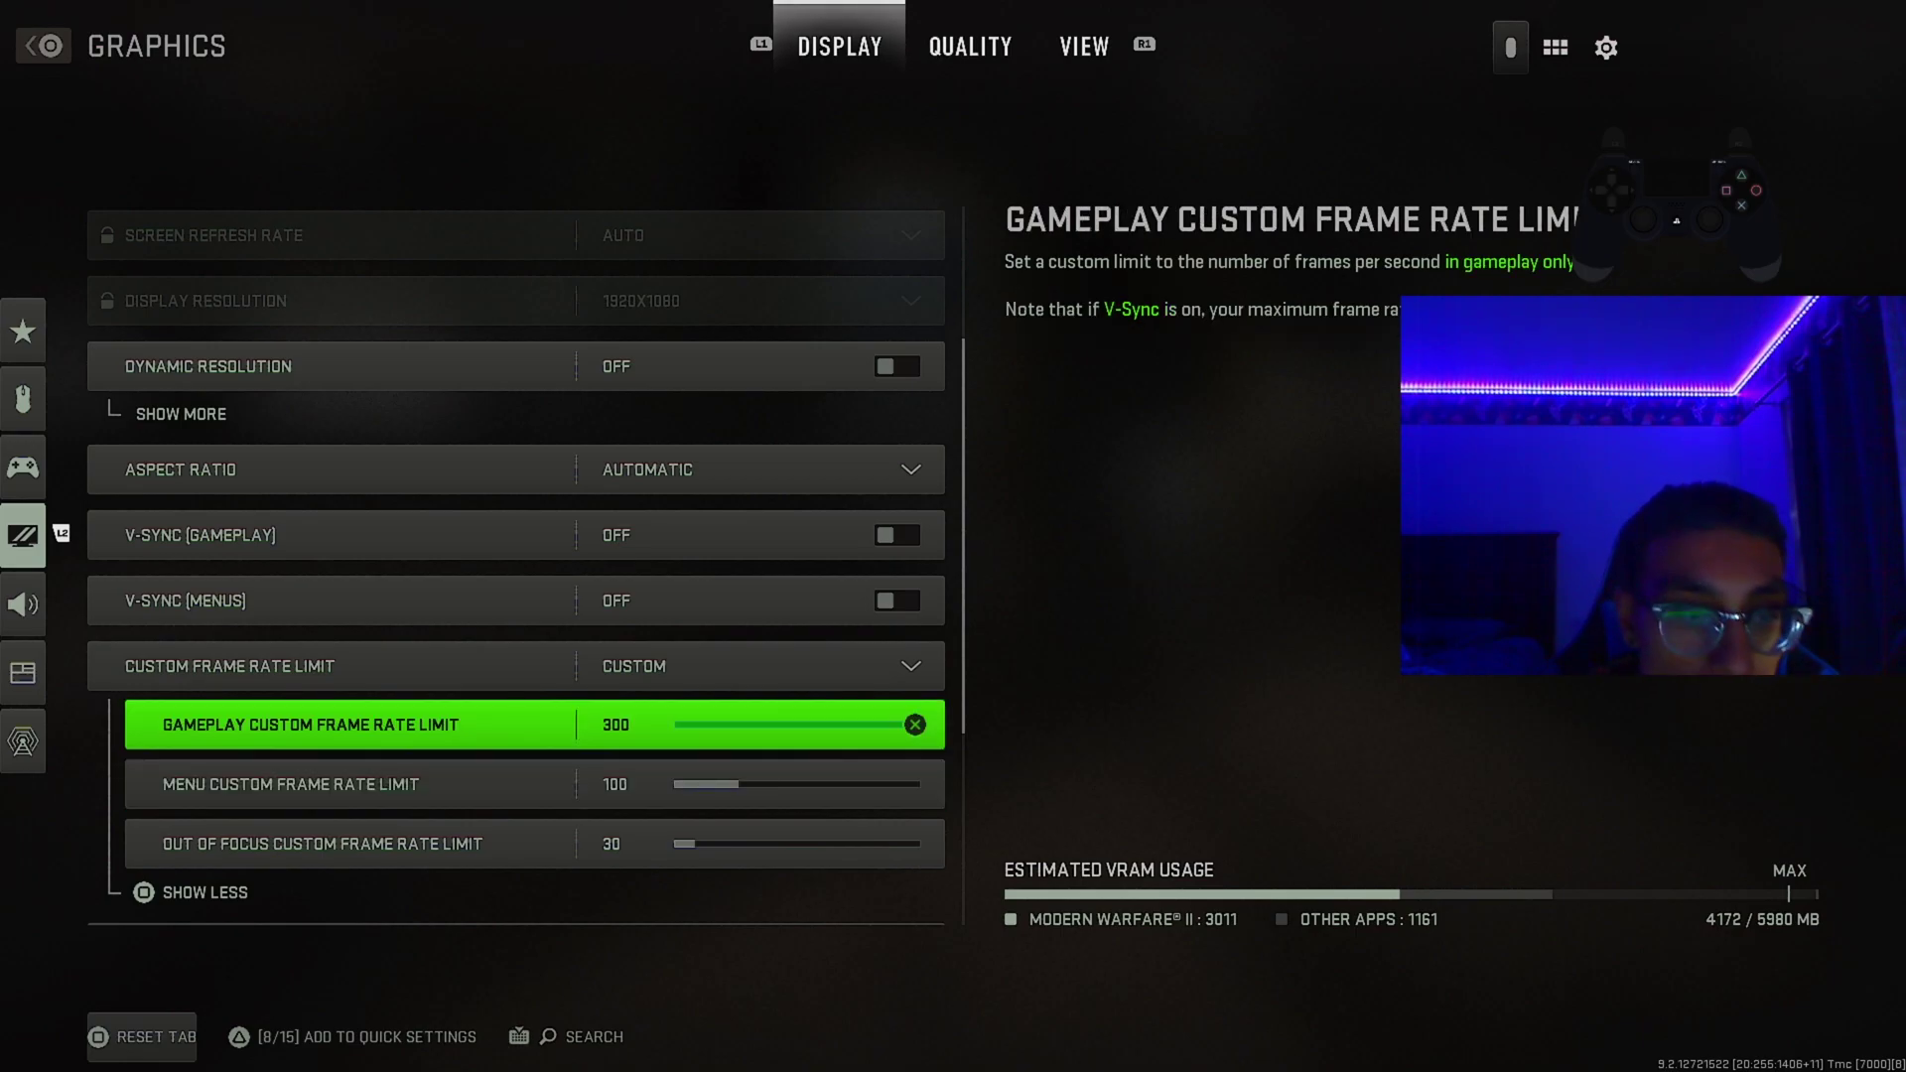
pyautogui.press('Down')
pyautogui.press('Down')
pyautogui.press('Up')
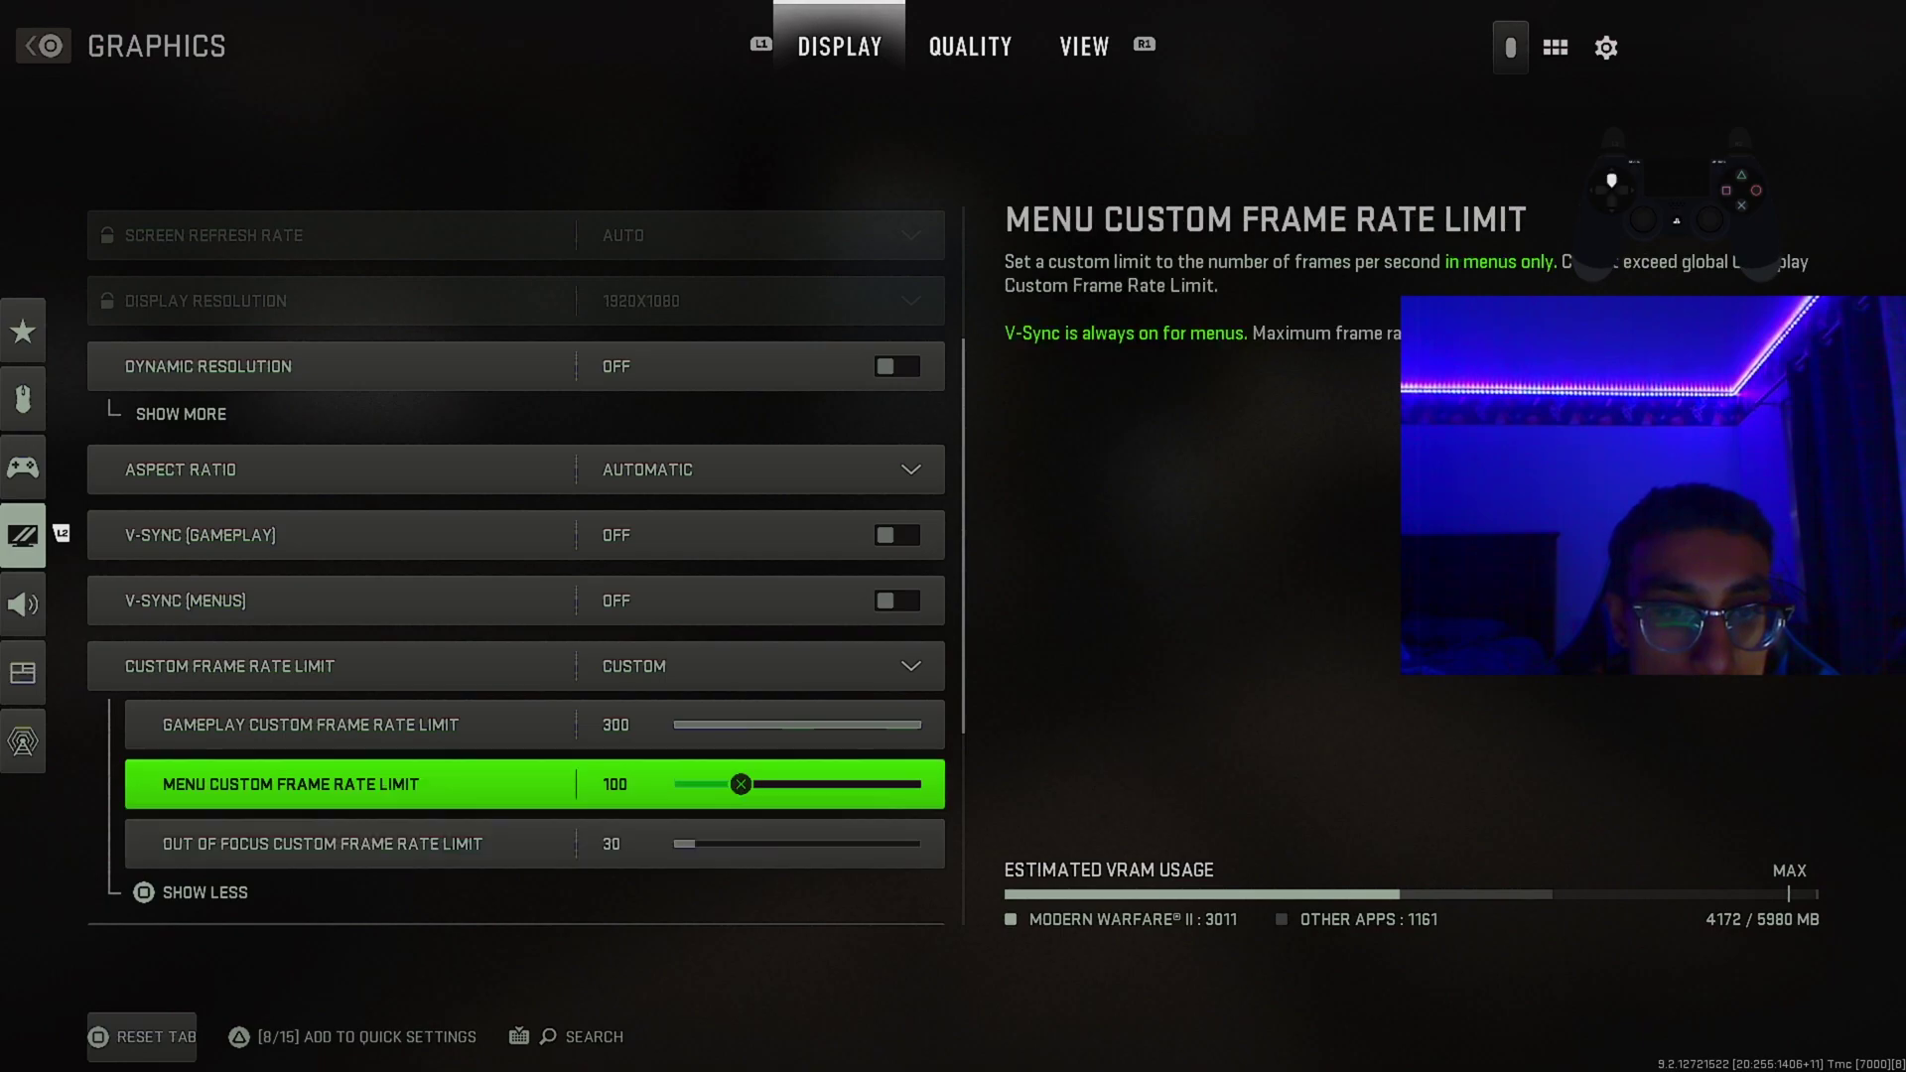
pyautogui.press('Down')
pyautogui.press('Up')
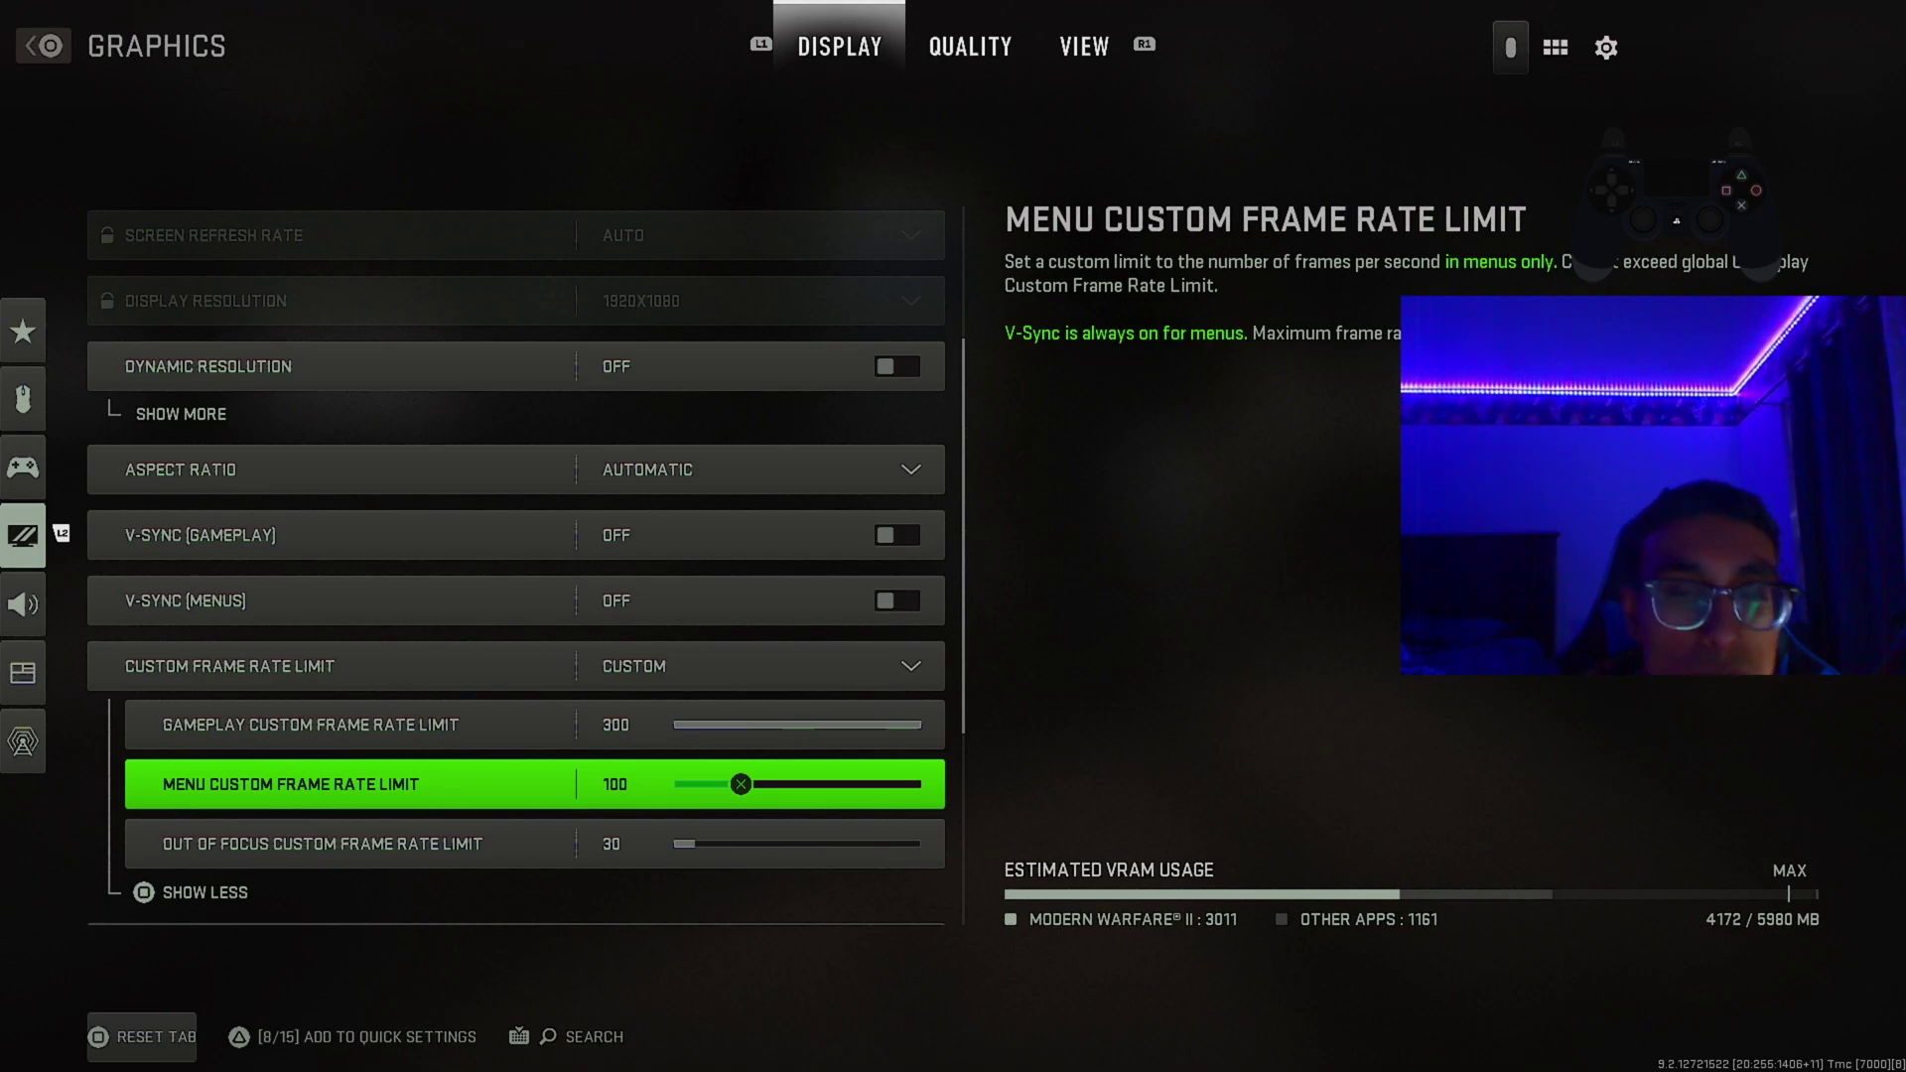
pyautogui.press('Down')
pyautogui.press('Up')
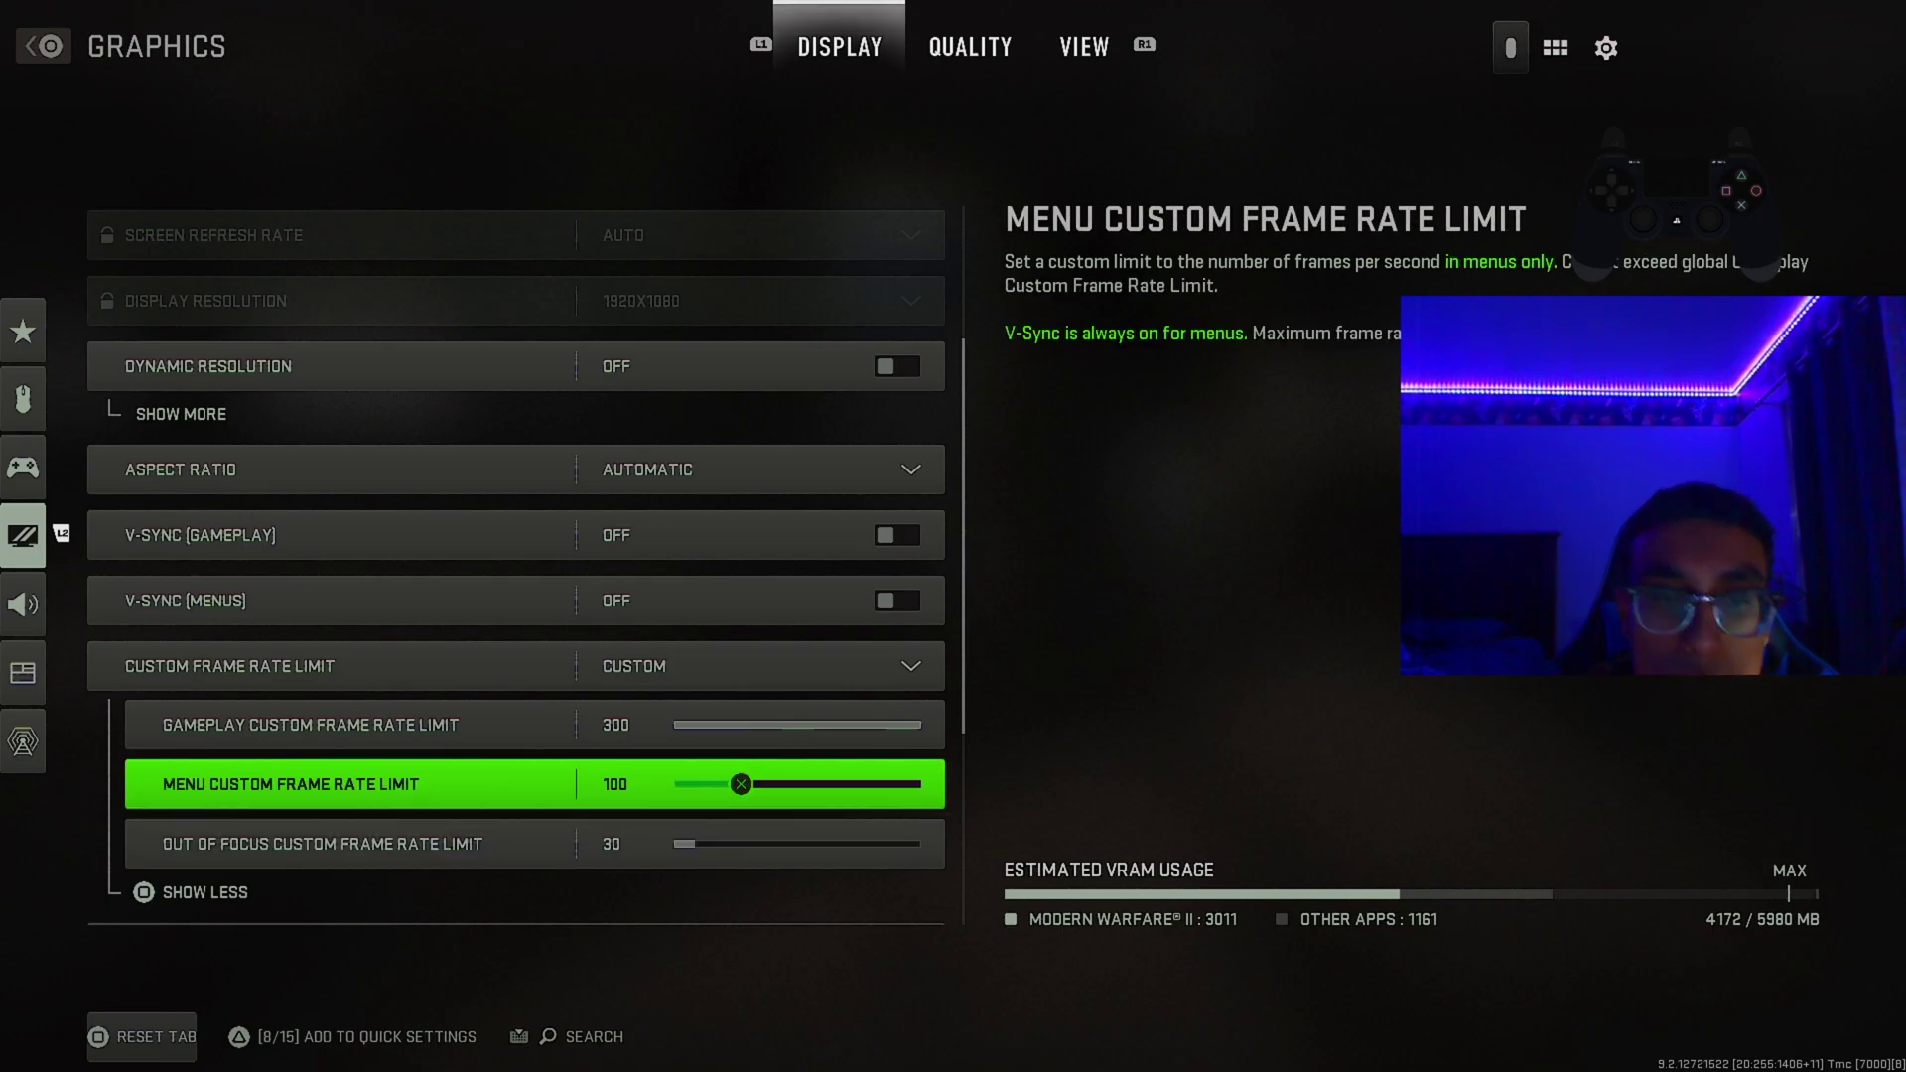
pyautogui.press('Down')
pyautogui.press('Down')
pyautogui.press('Down')
pyautogui.press('Down')
# Step: Pass restart shaders and mouse constraint, collapse Focused Mode's extra options, and reach Brightness
pyautogui.press('Up')
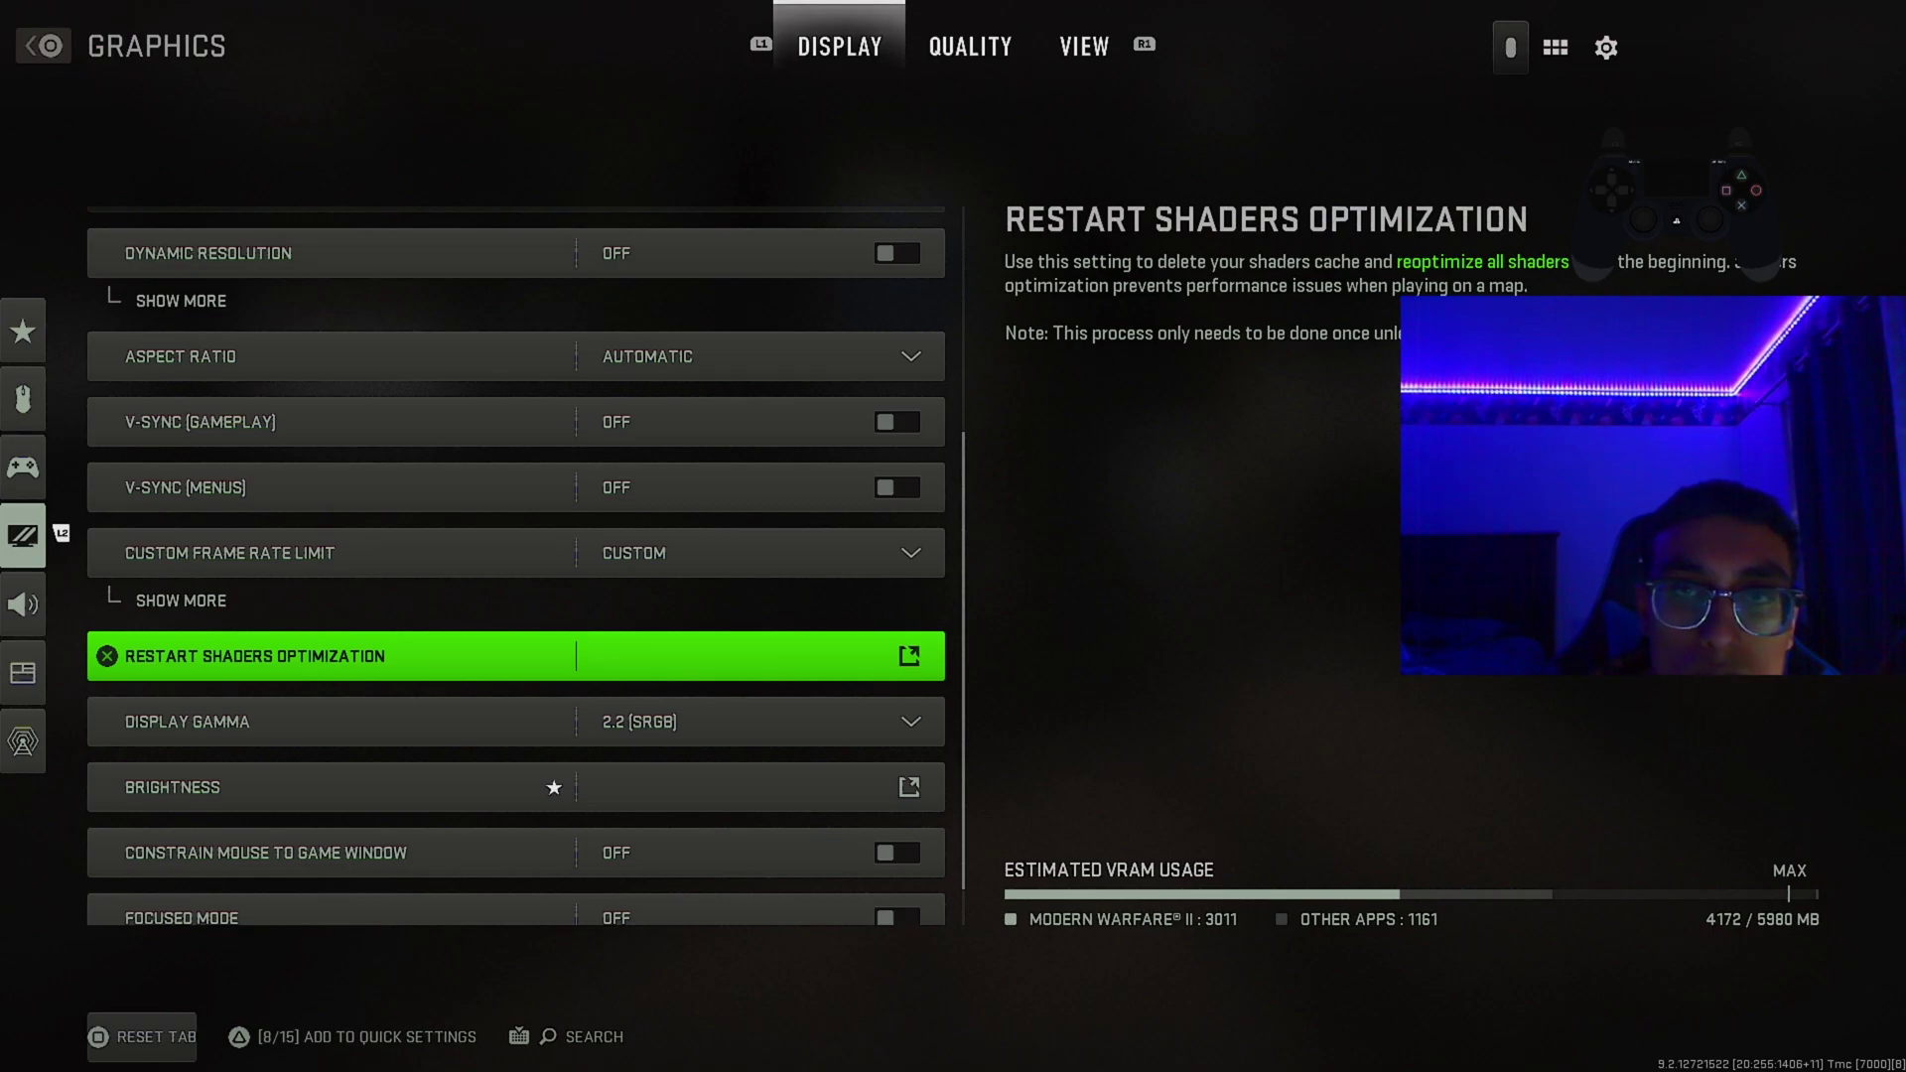
pyautogui.press('Down')
pyautogui.press('Down')
pyautogui.press('Down')
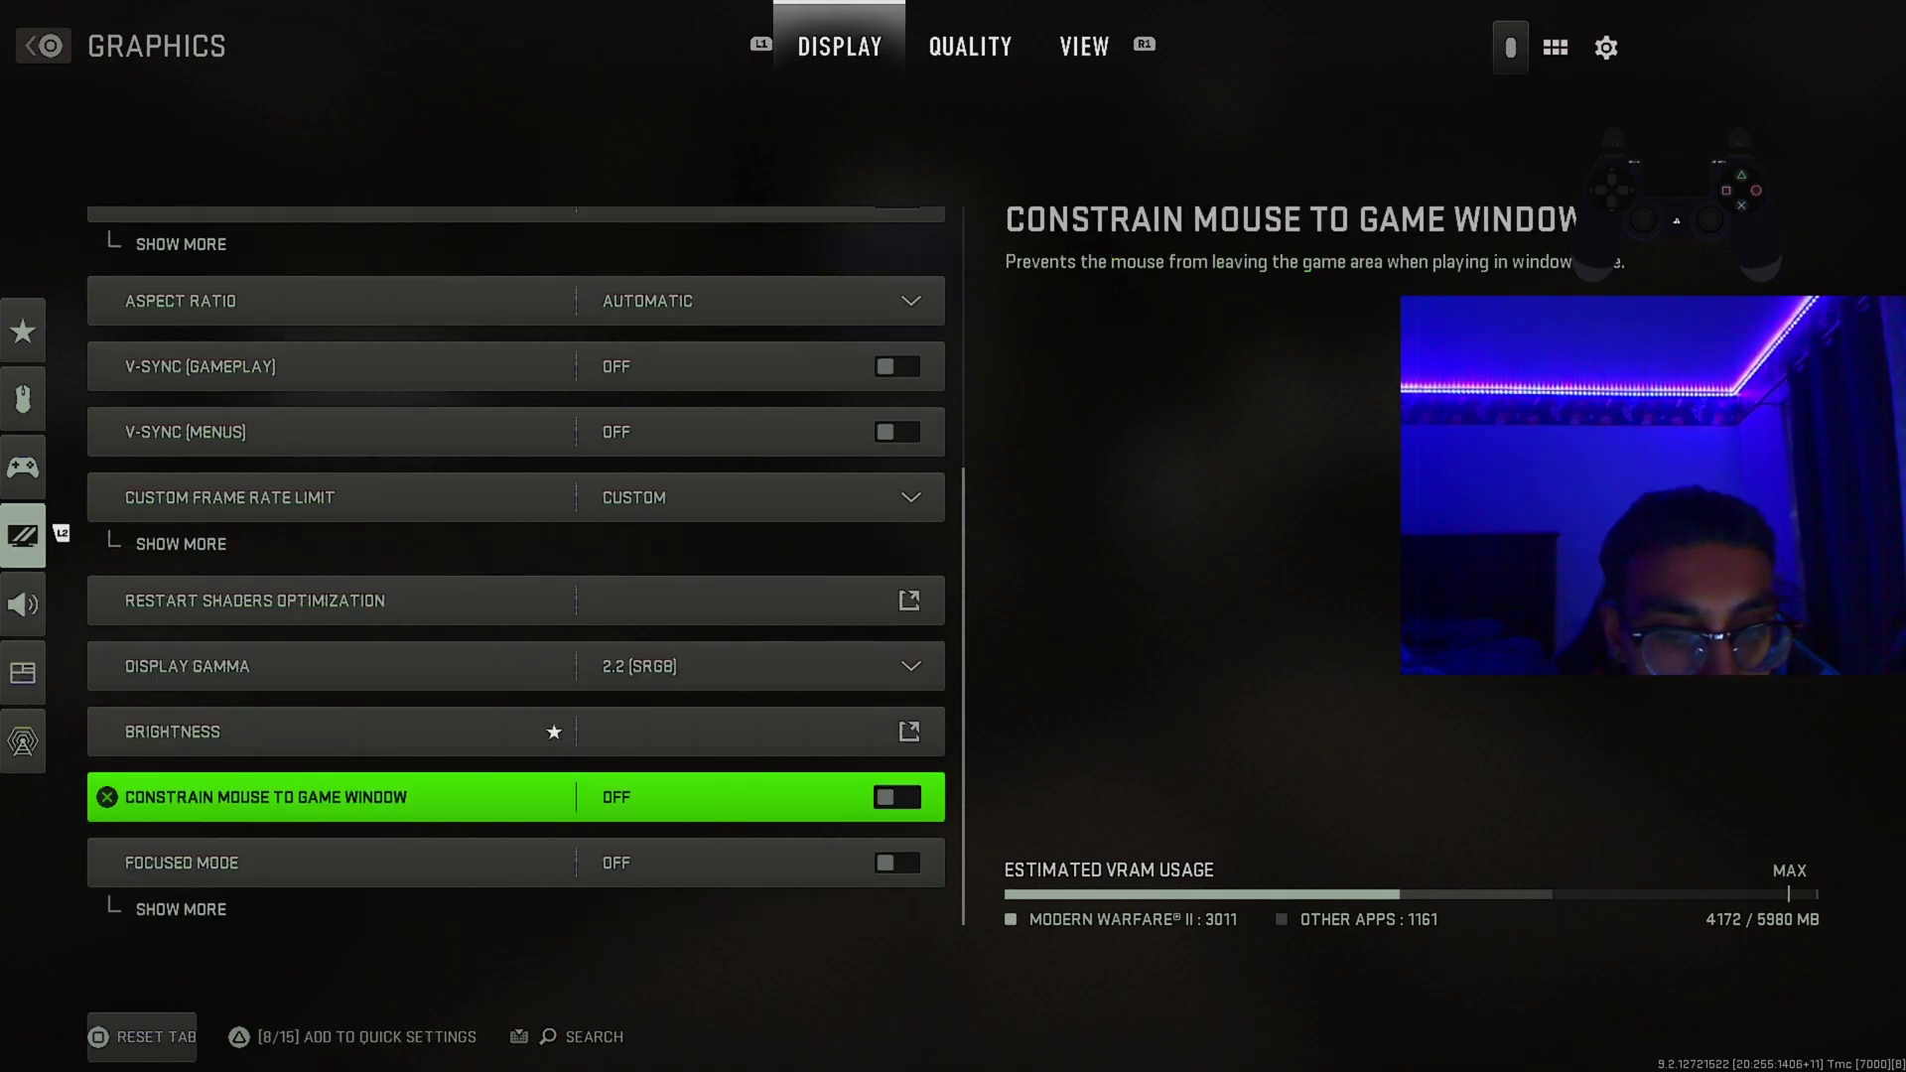
pyautogui.press('Down')
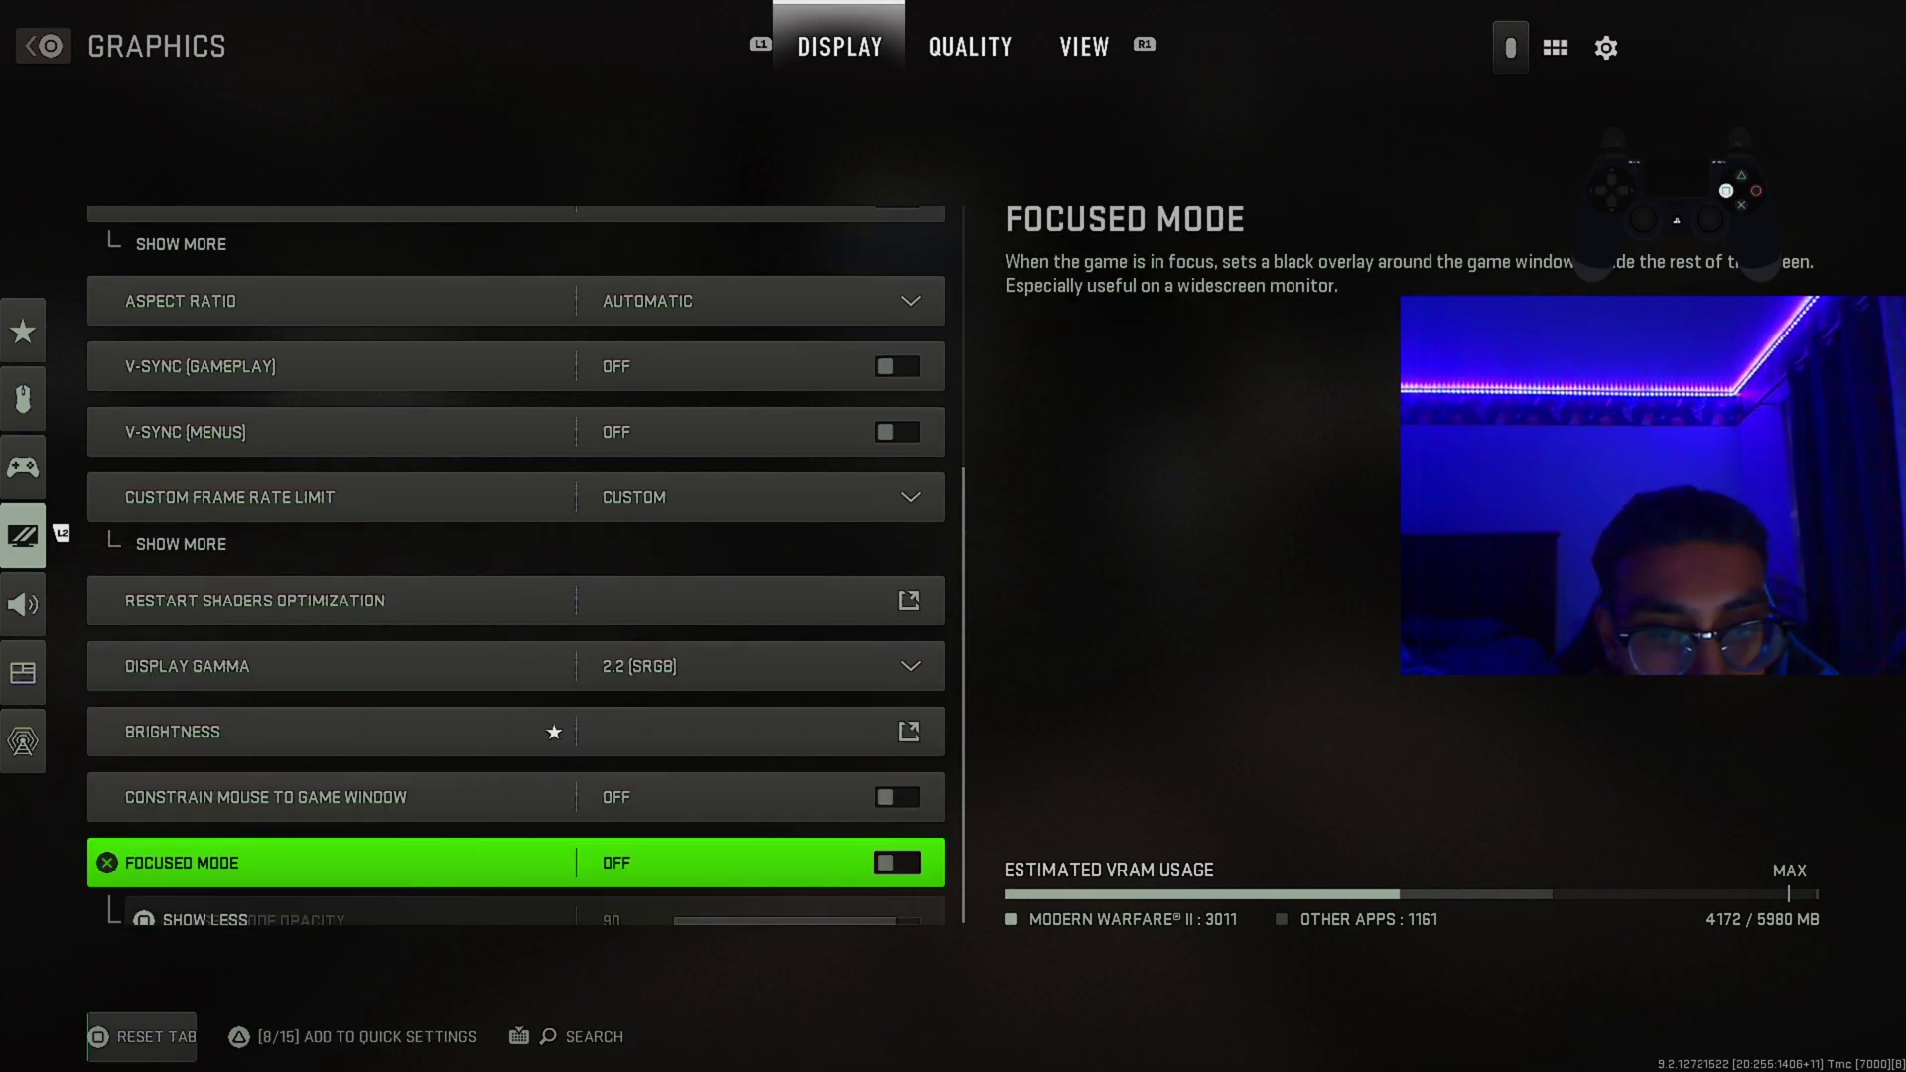
pyautogui.press('space')
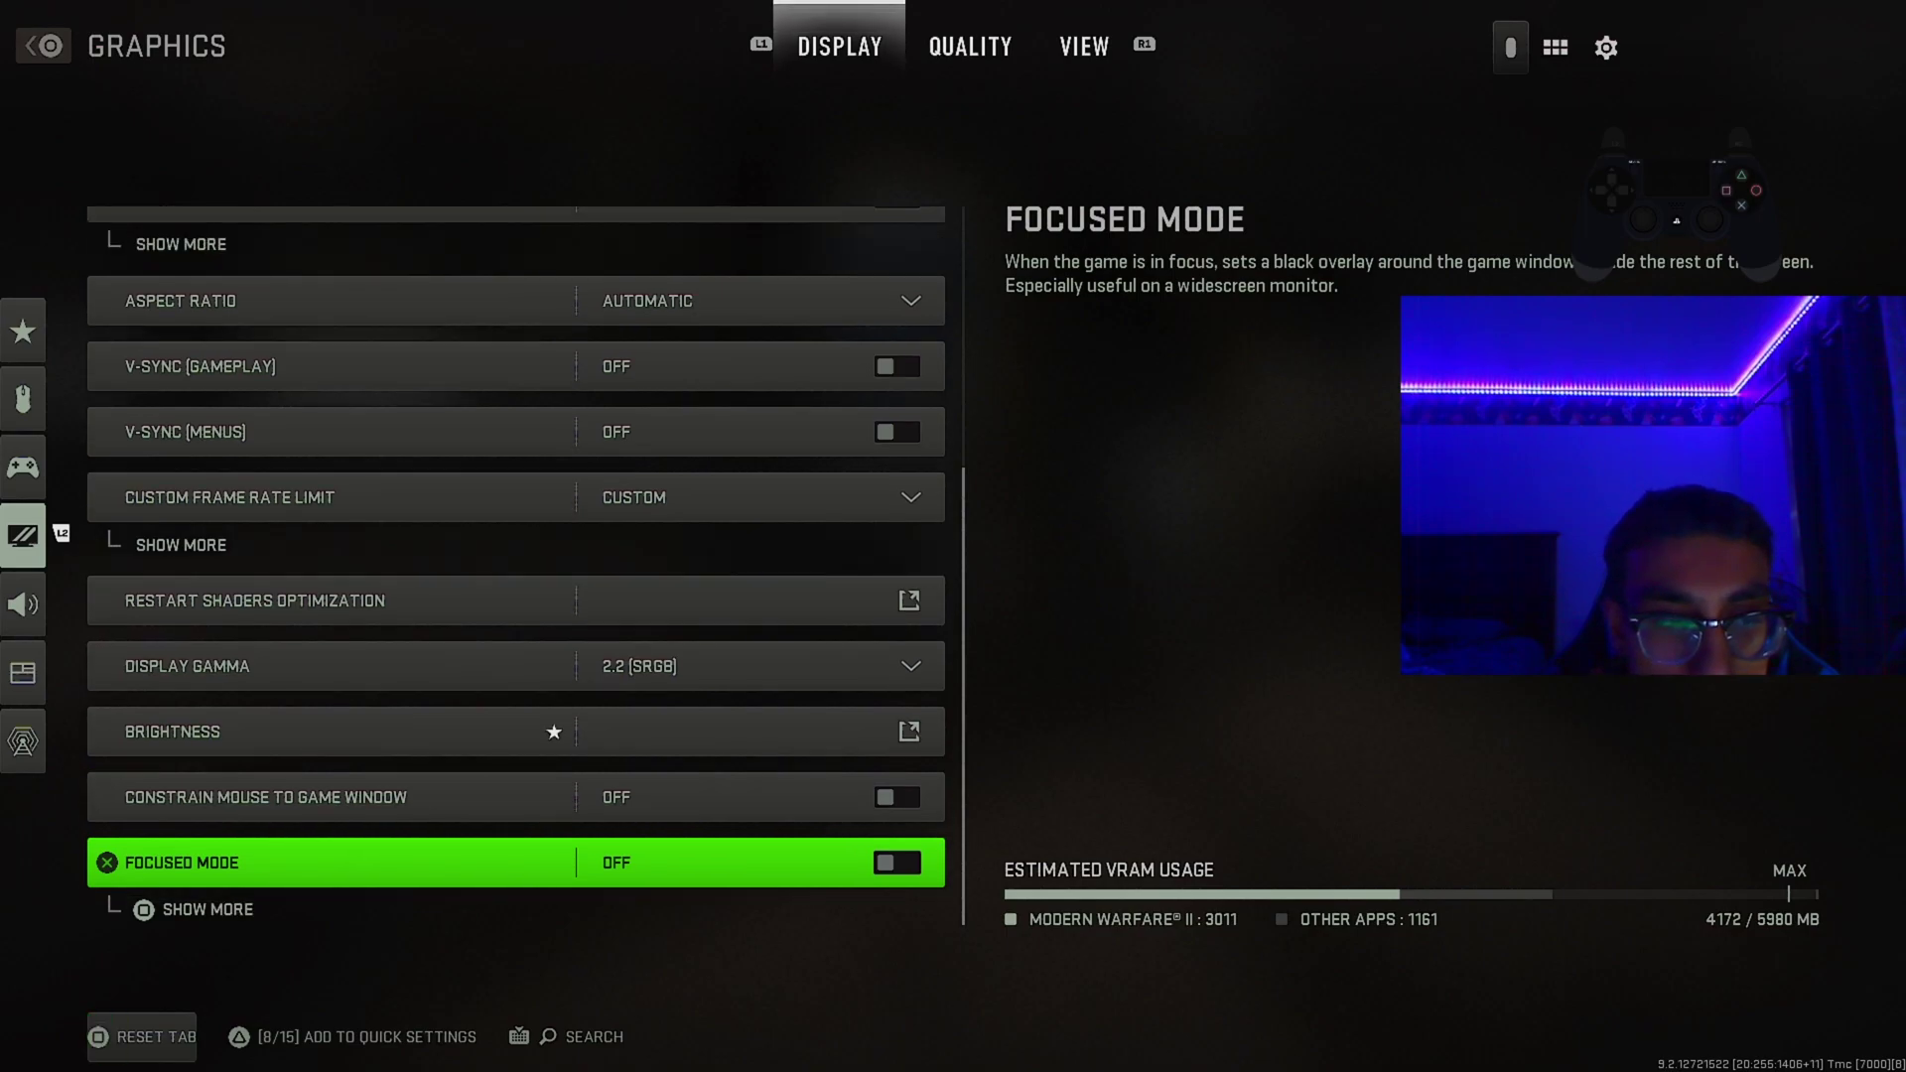
pyautogui.press('Up')
pyautogui.press('Up')
pyautogui.press('Up')
pyautogui.press('Down')
# Step: Test brightness values between 46 and 57 until the middle logo is barely visible, then confirm
pyautogui.press('Return')
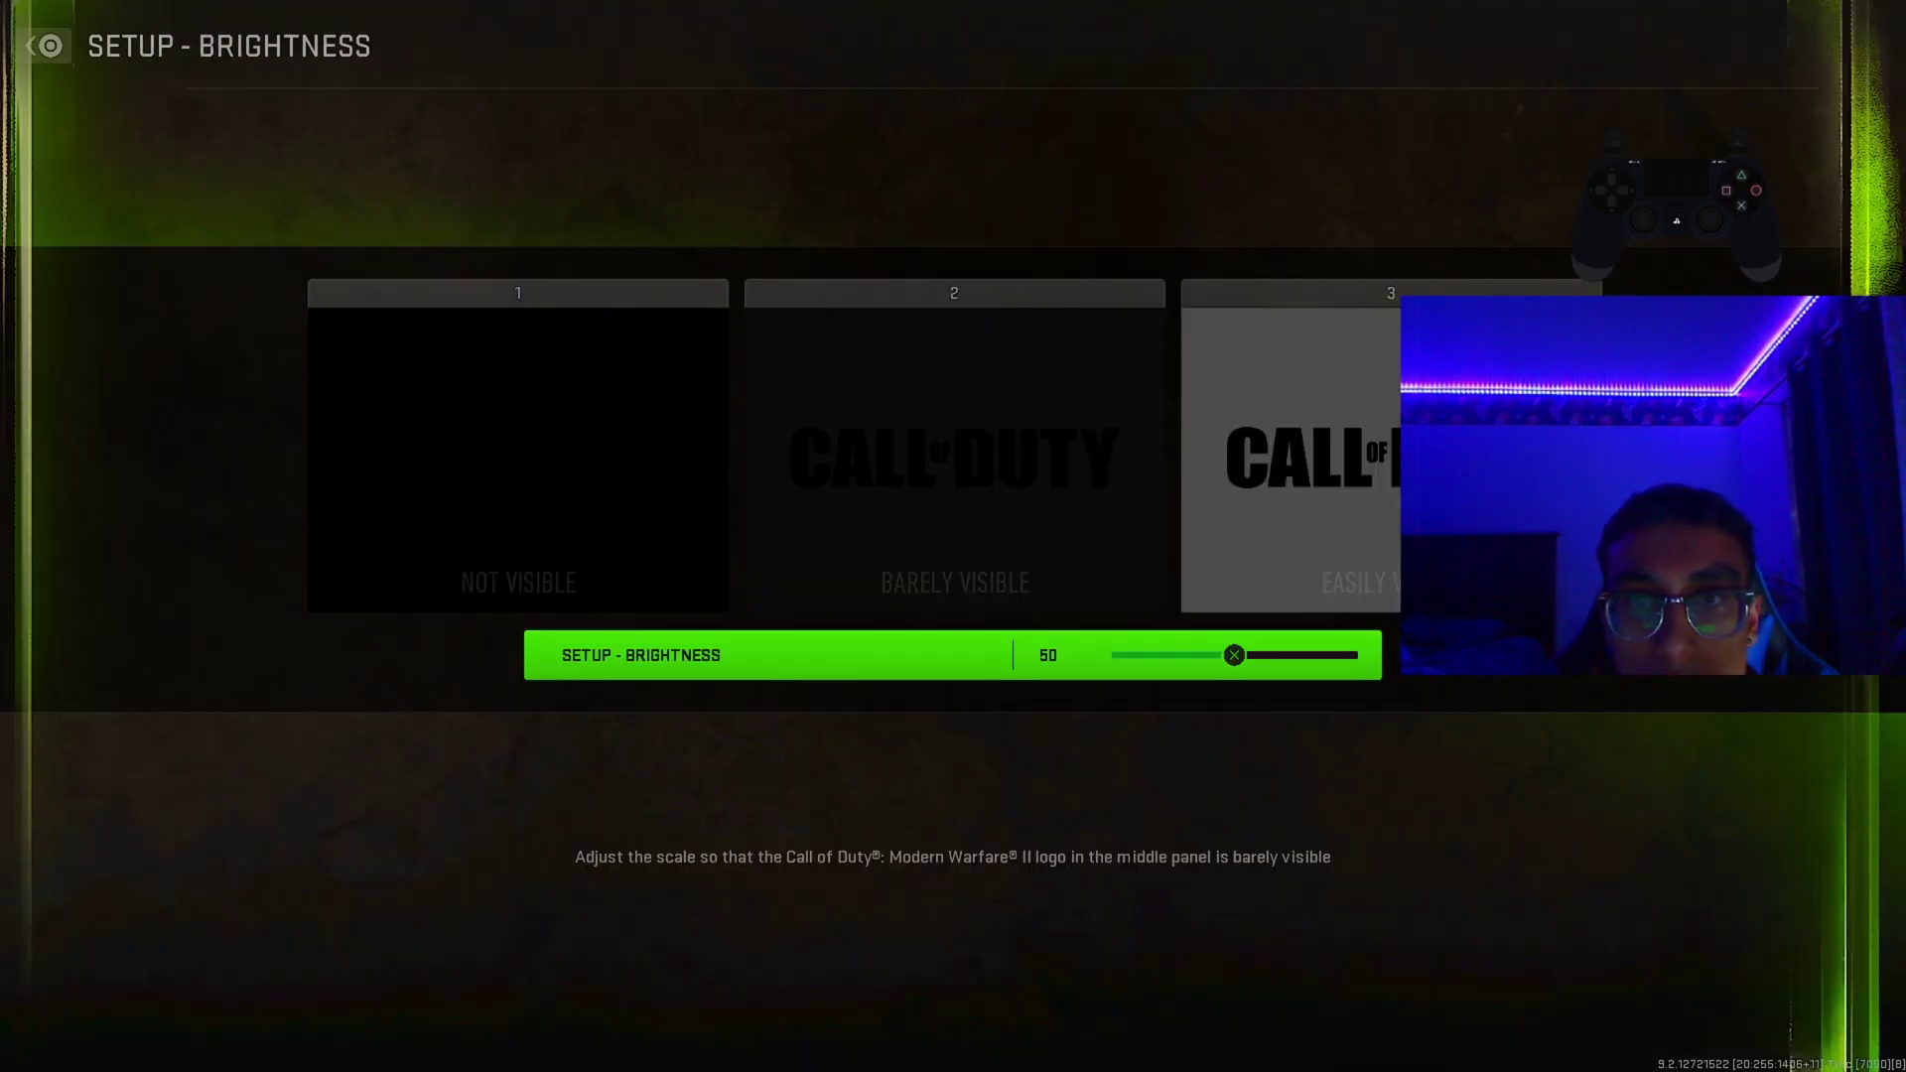
pyautogui.press('Return')
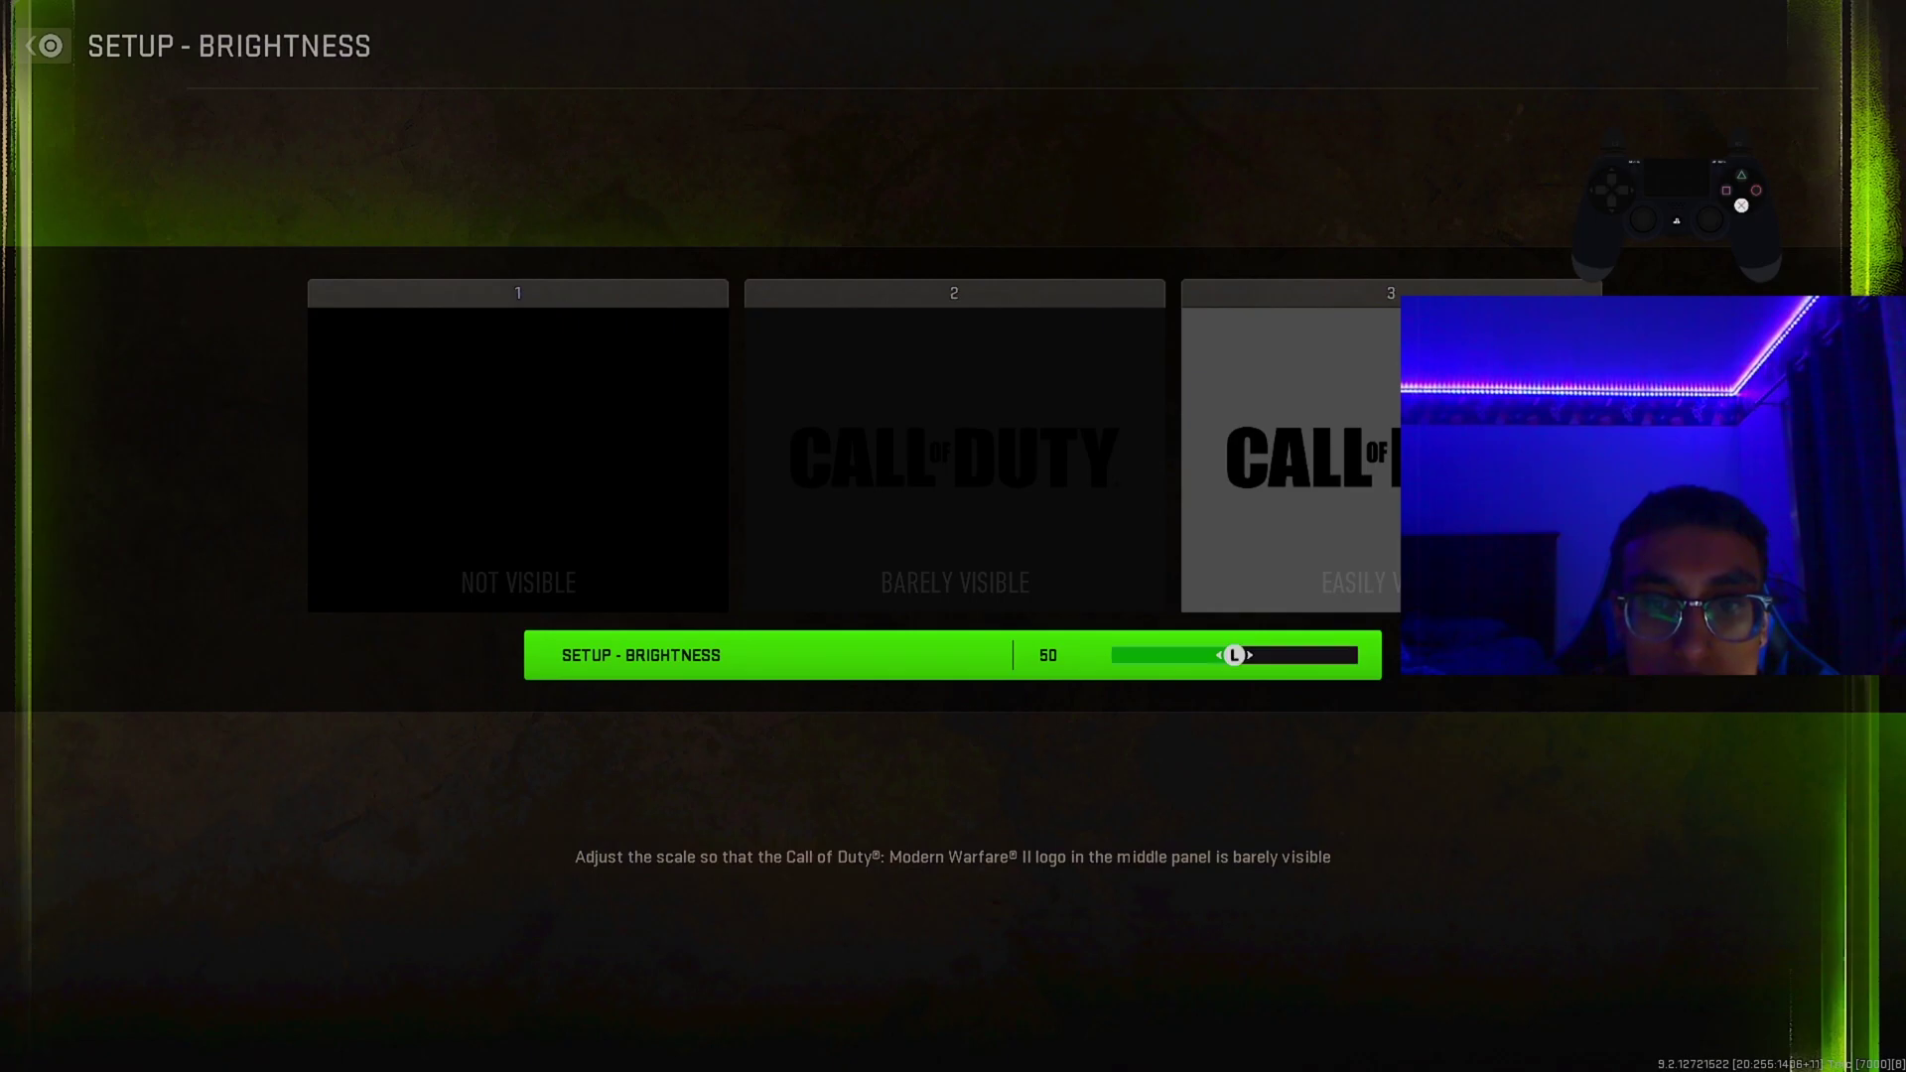
pyautogui.press('Left')
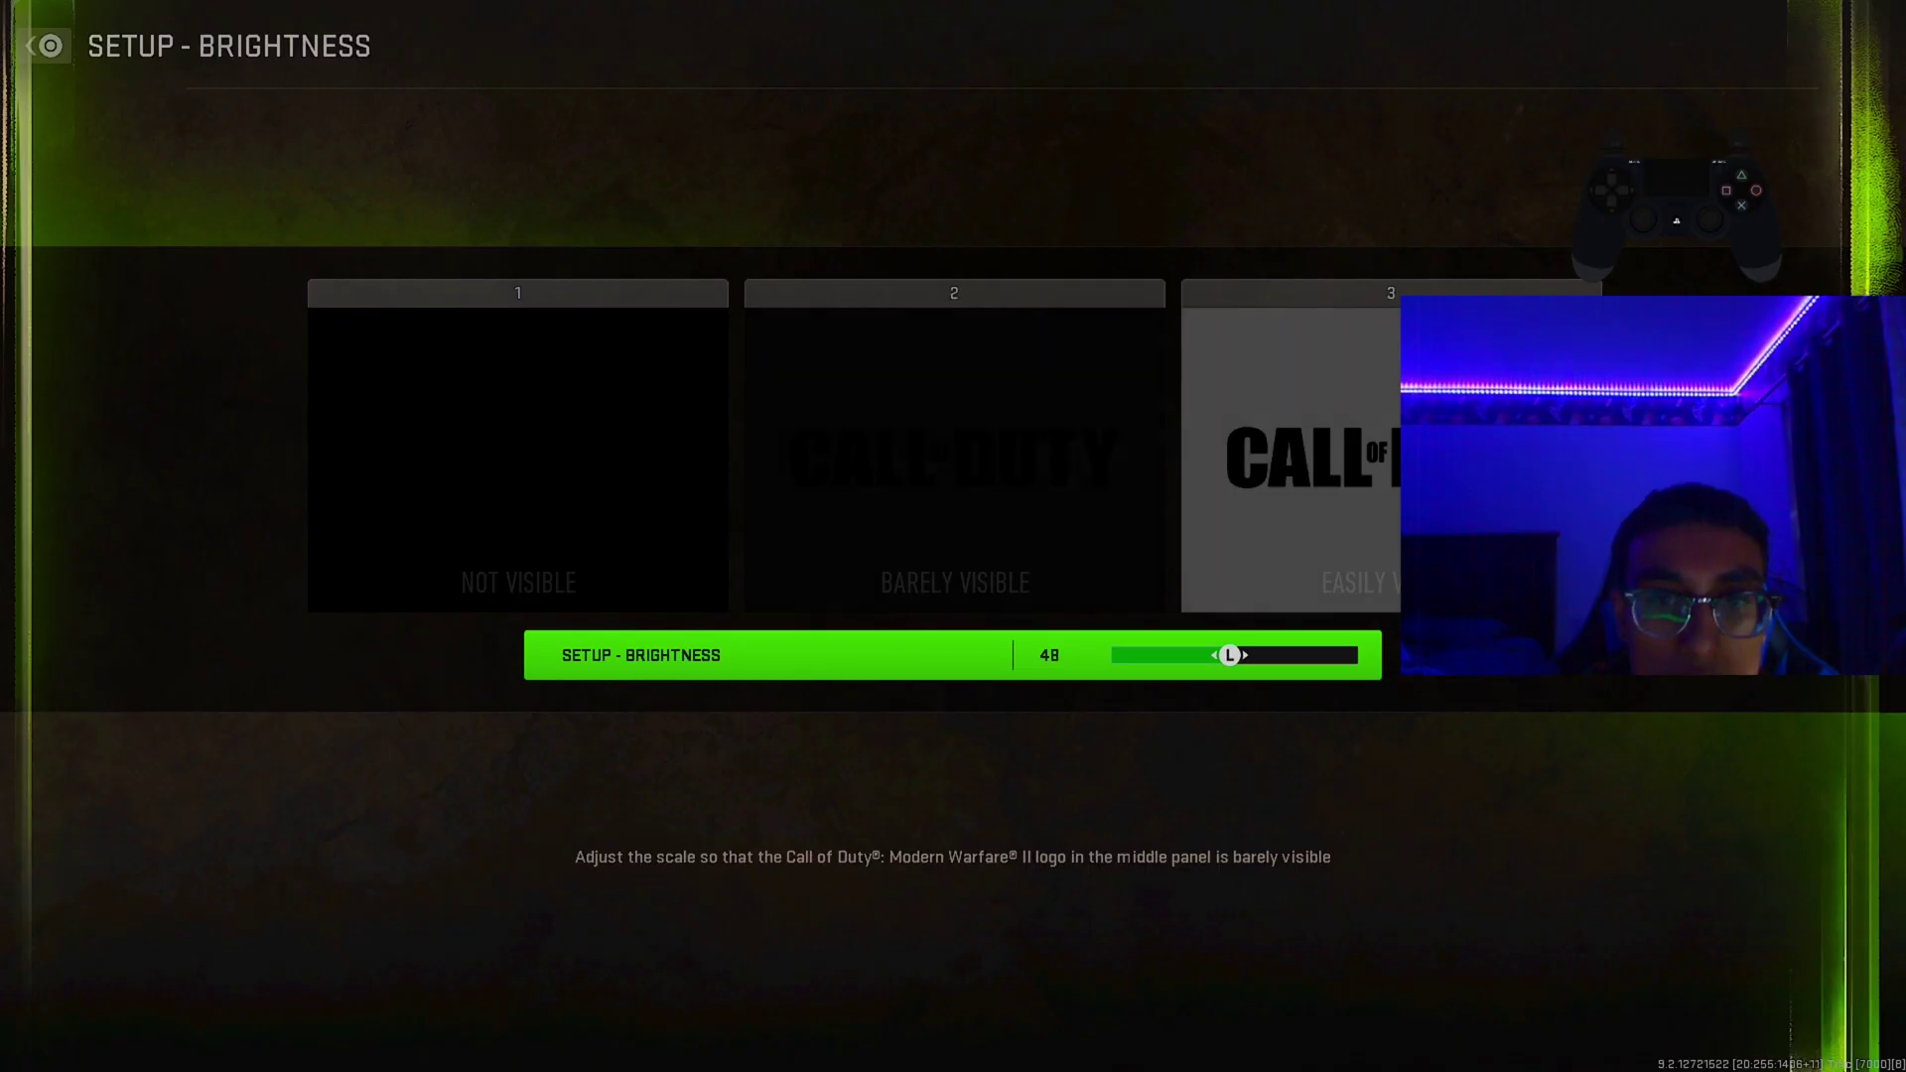
pyautogui.press('Right')
pyautogui.press('Right')
pyautogui.press('Right')
pyautogui.press('Right')
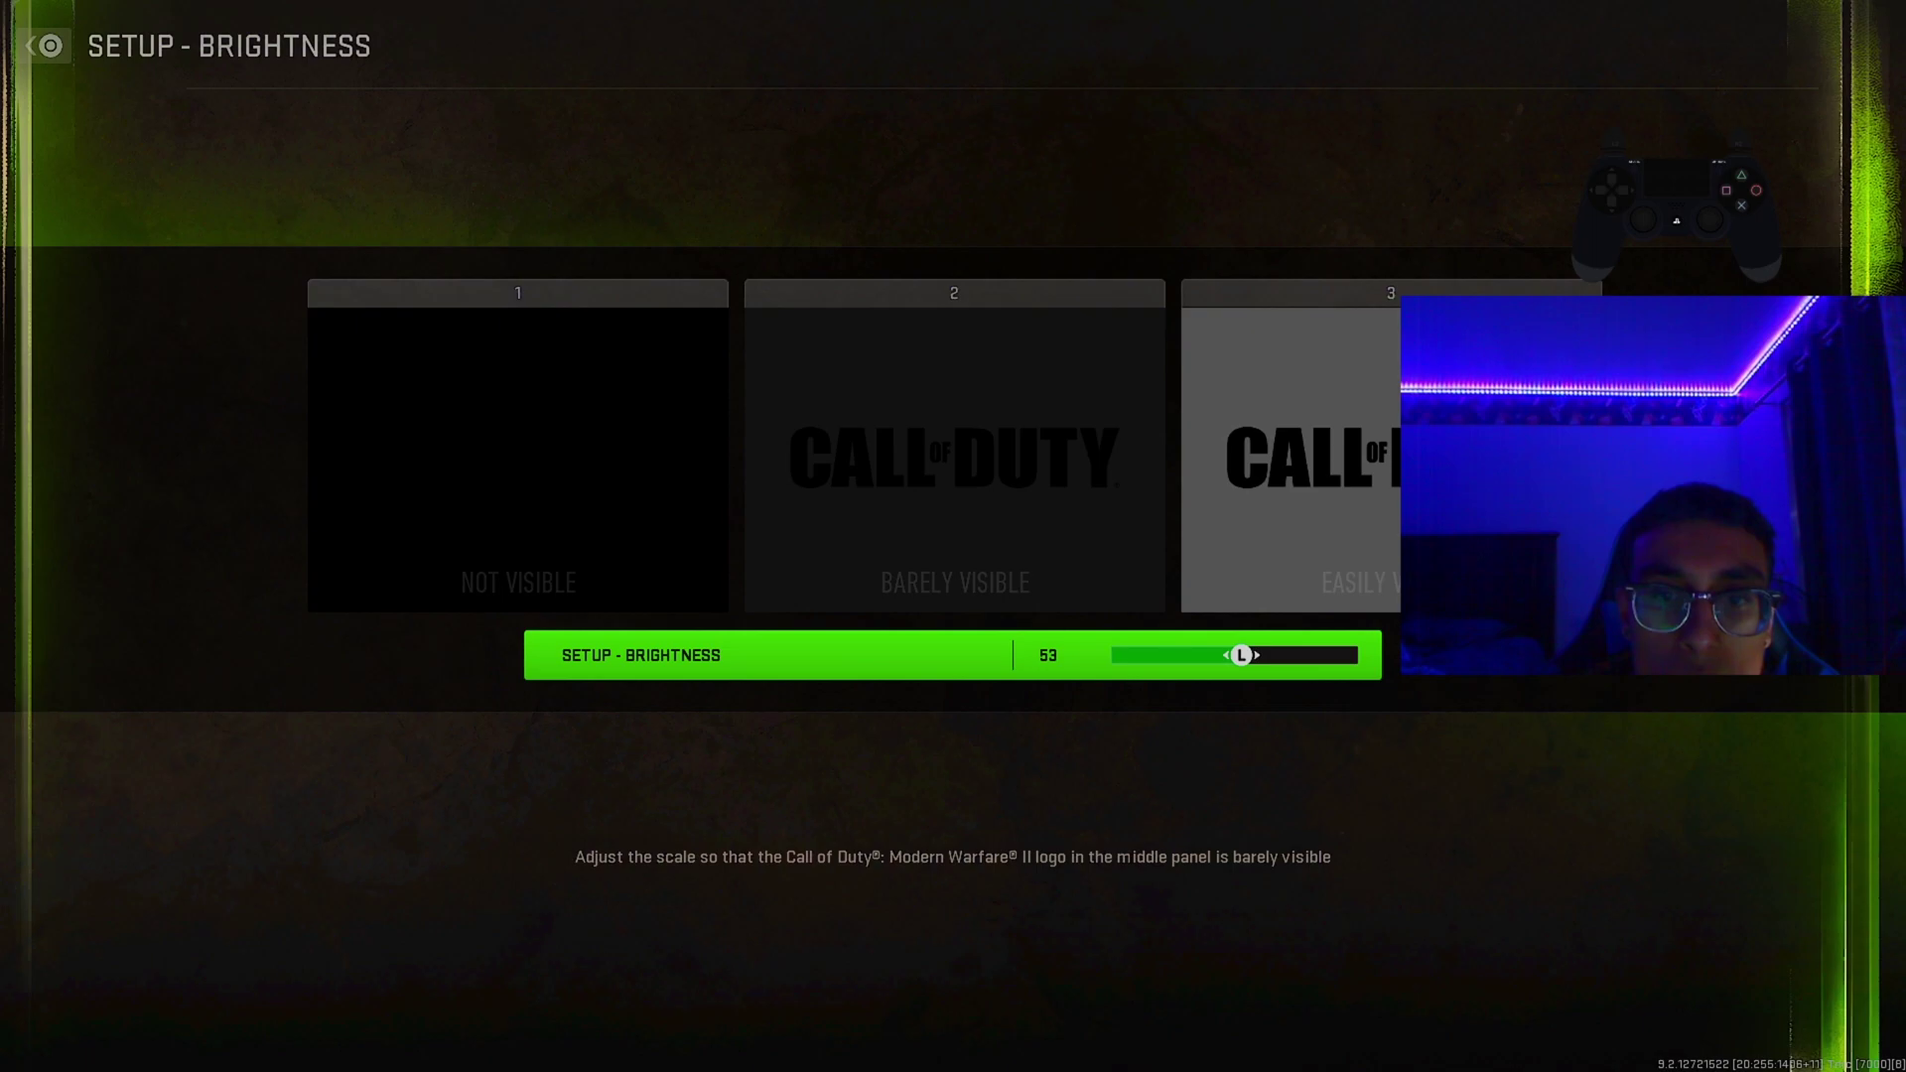
pyautogui.press('Left')
pyautogui.press('Left')
pyautogui.press('Left')
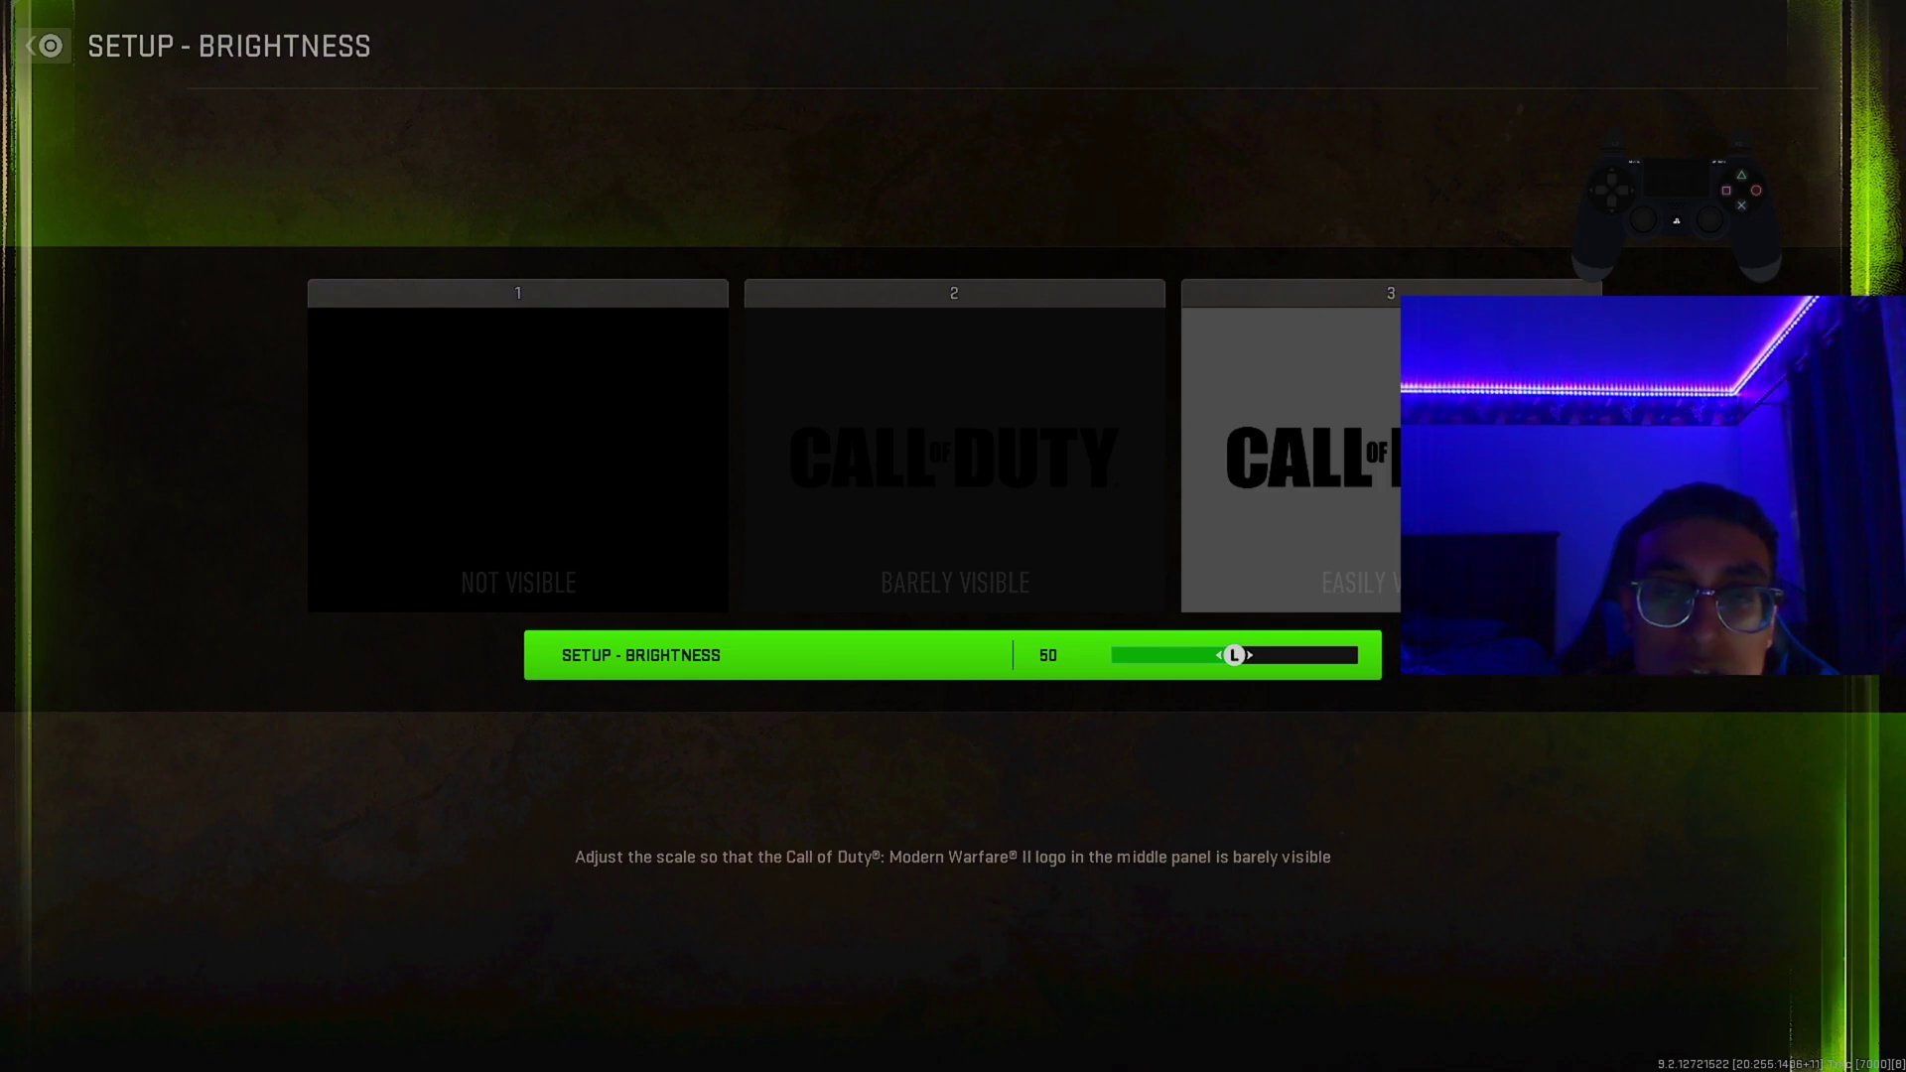
pyautogui.press('Left')
pyautogui.press('Left')
pyautogui.press('Left')
pyautogui.press('Left')
pyautogui.press('Left')
pyautogui.press('Left')
pyautogui.press('Left')
pyautogui.press('Left')
pyautogui.press('Left')
pyautogui.press('Right')
pyautogui.press('Right')
pyautogui.press('Right')
pyautogui.press('Right')
pyautogui.press('Right')
pyautogui.press('Right')
pyautogui.press('Right')
pyautogui.press('Right')
pyautogui.press('Right')
pyautogui.press('Right')
pyautogui.press('Right')
pyautogui.press('Right')
pyautogui.press('Right')
pyautogui.press('Right')
pyautogui.press('Right')
pyautogui.press('Right')
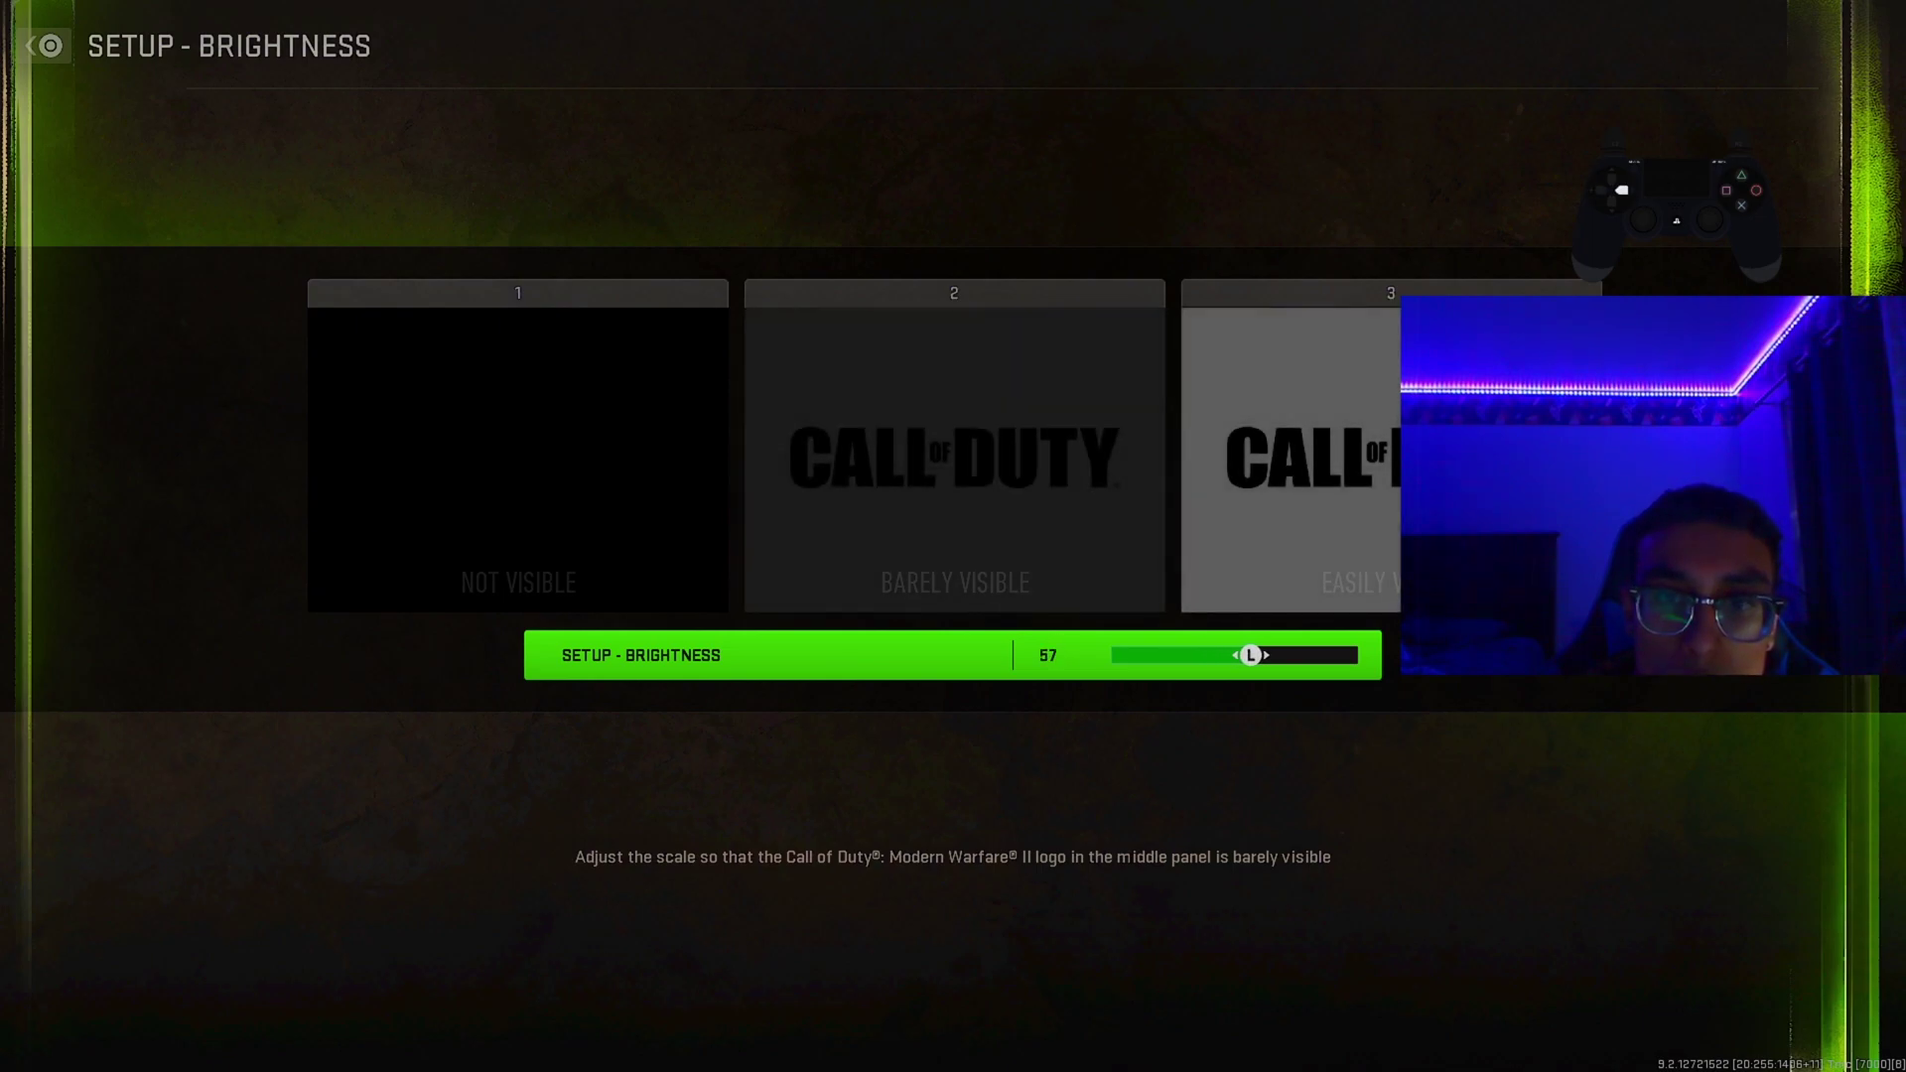
pyautogui.press('Right')
pyautogui.press('Right')
pyautogui.press('Right')
pyautogui.press('Right')
pyautogui.press('Left')
pyautogui.press('Left')
pyautogui.press('Left')
pyautogui.press('Left')
pyautogui.press('Left')
pyautogui.press('Left')
pyautogui.press('Left')
pyautogui.press('Left')
pyautogui.press('Left')
pyautogui.press('Left')
pyautogui.press('Left')
pyautogui.press('Left')
pyautogui.press('Left')
pyautogui.press('Left')
pyautogui.press('Left')
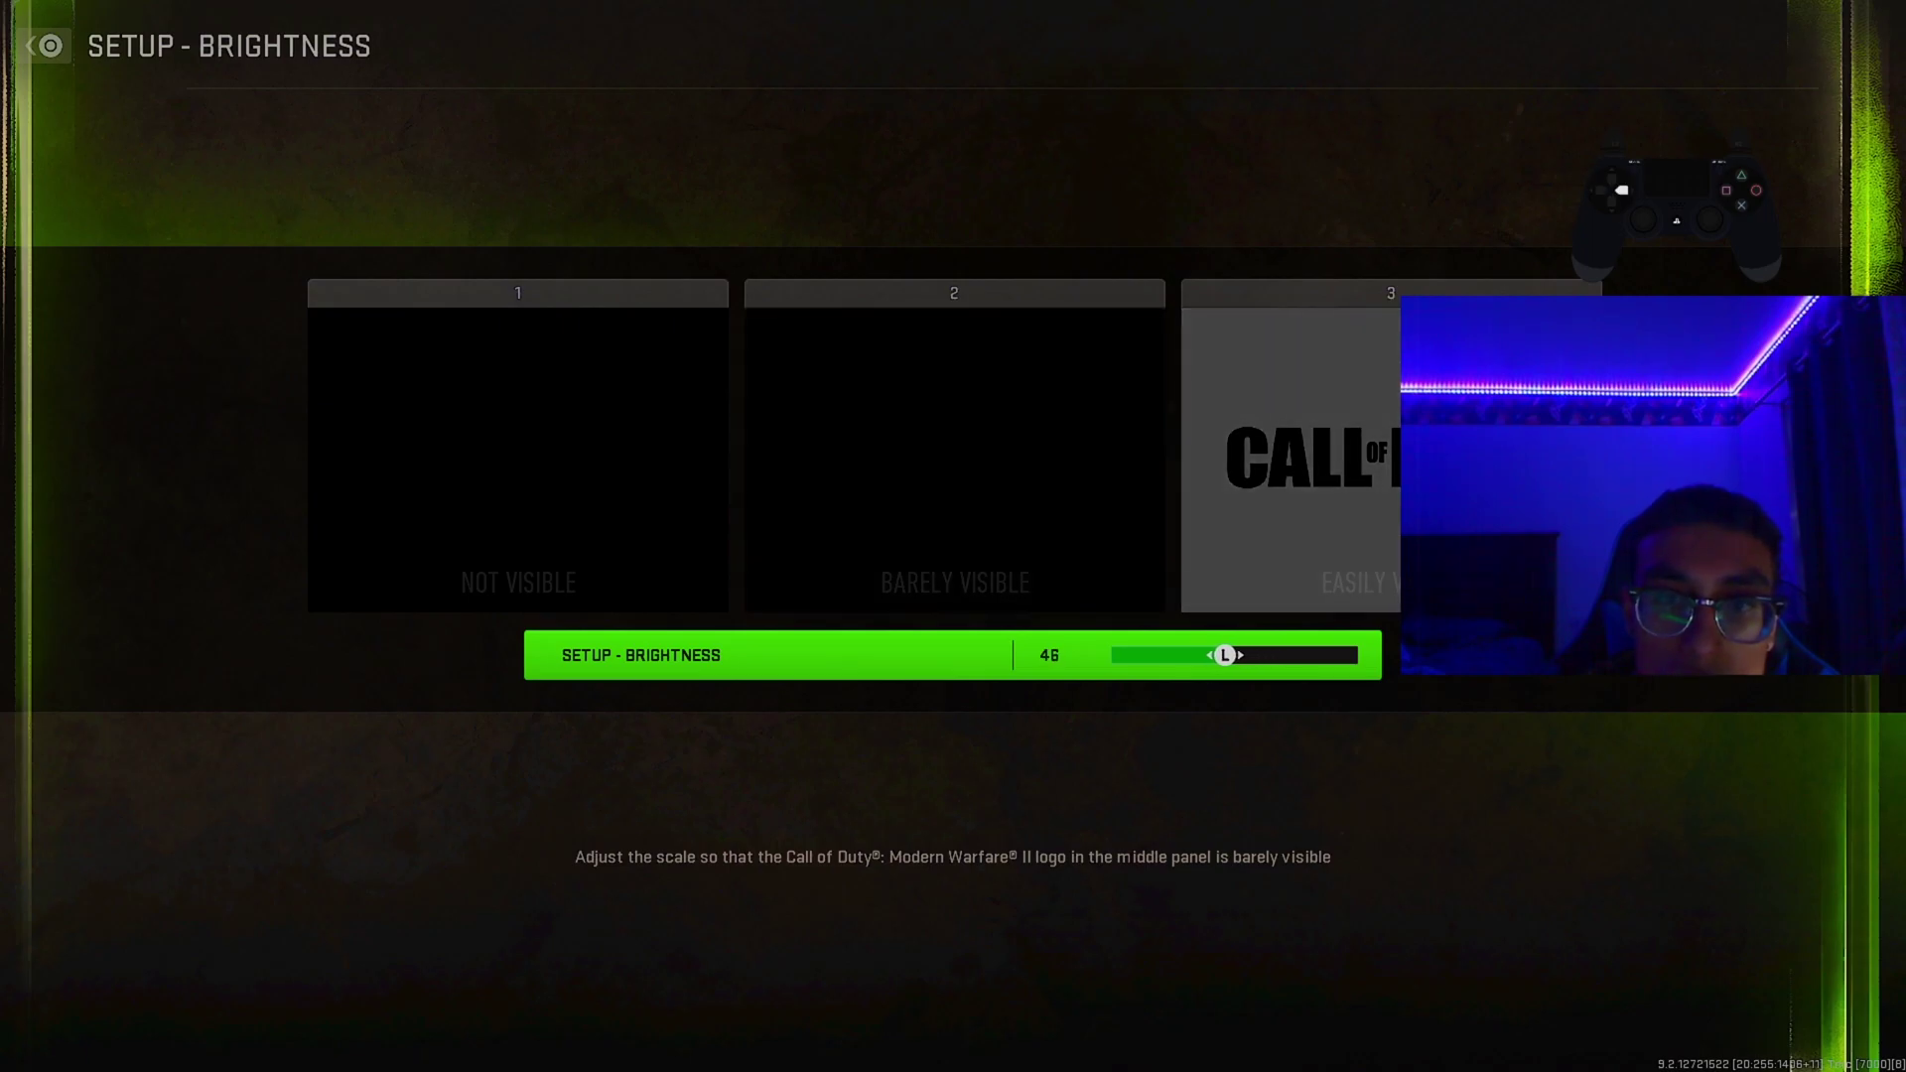
pyautogui.press('Right')
pyautogui.press('Right')
pyautogui.press('Right')
pyautogui.press('Right')
pyautogui.press('Escape')
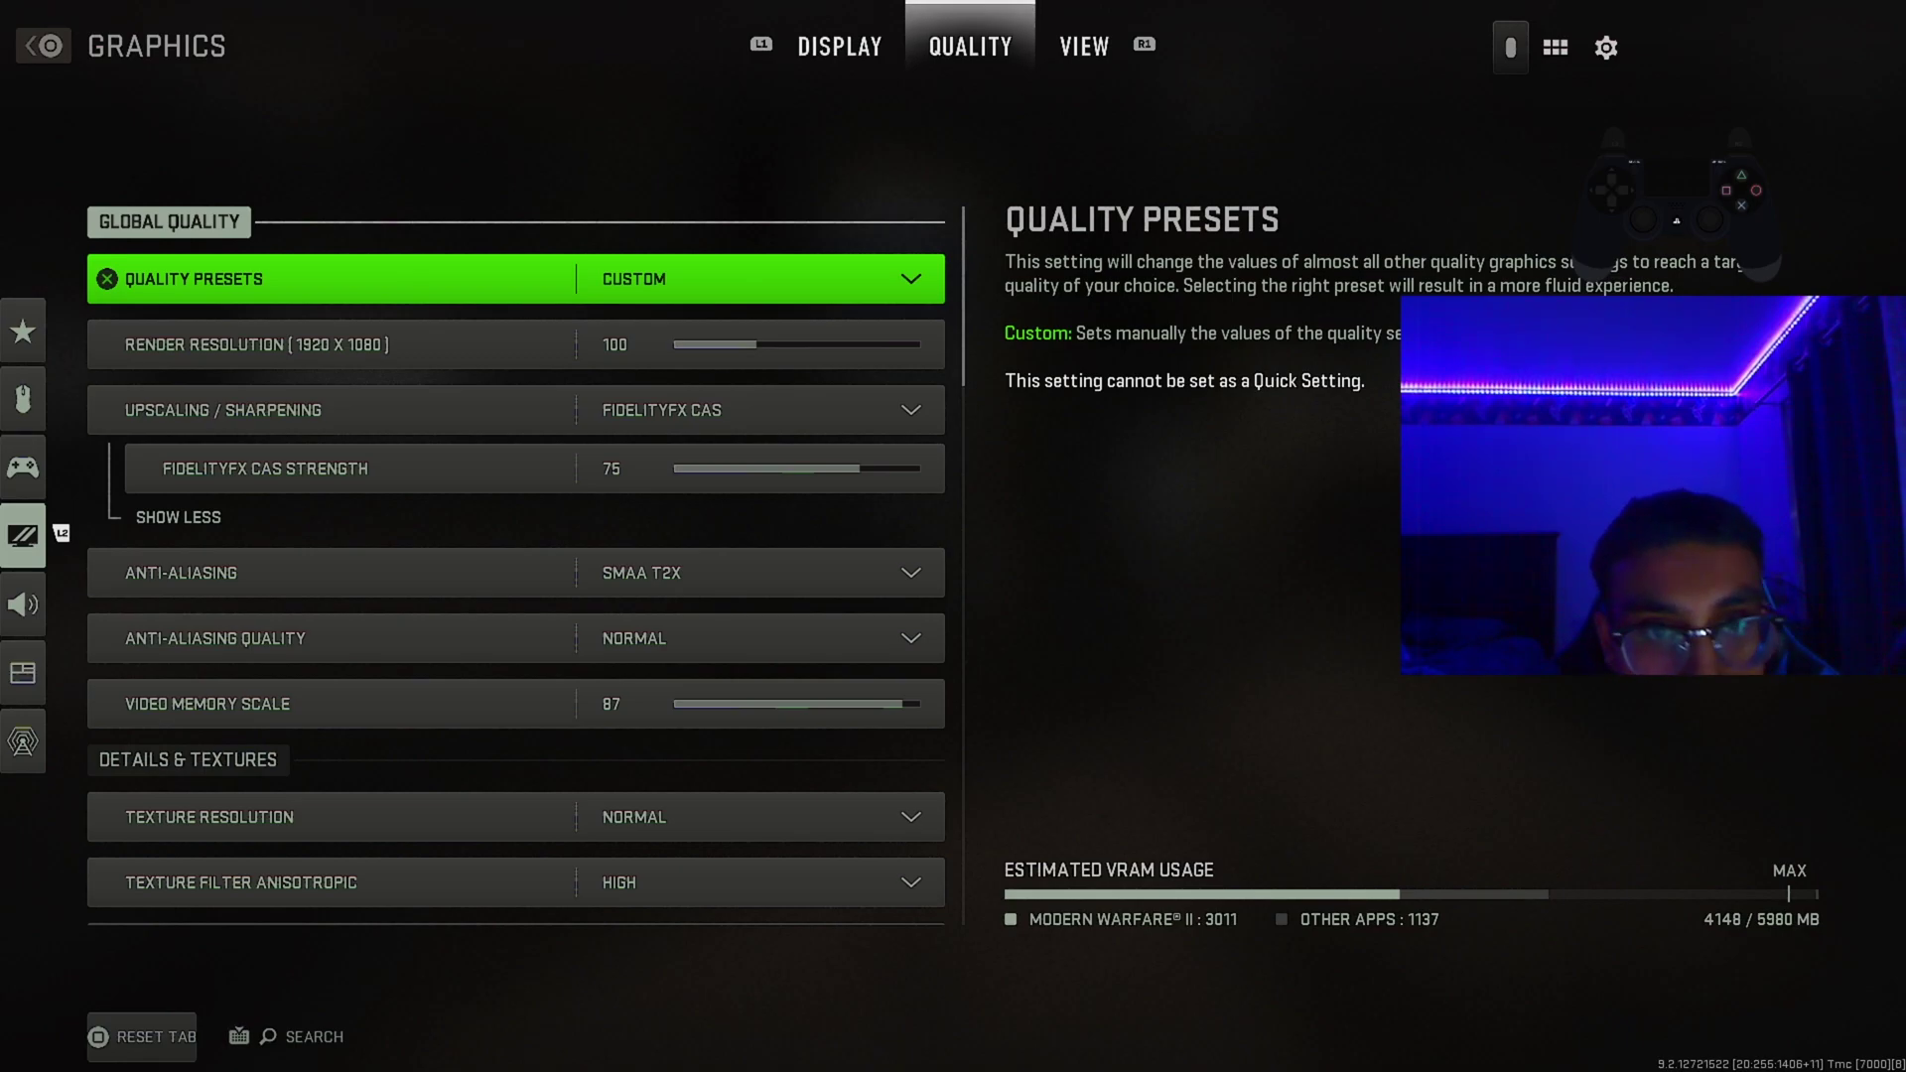
pyautogui.press('Down')
pyautogui.press('Up')
pyautogui.press('Down')
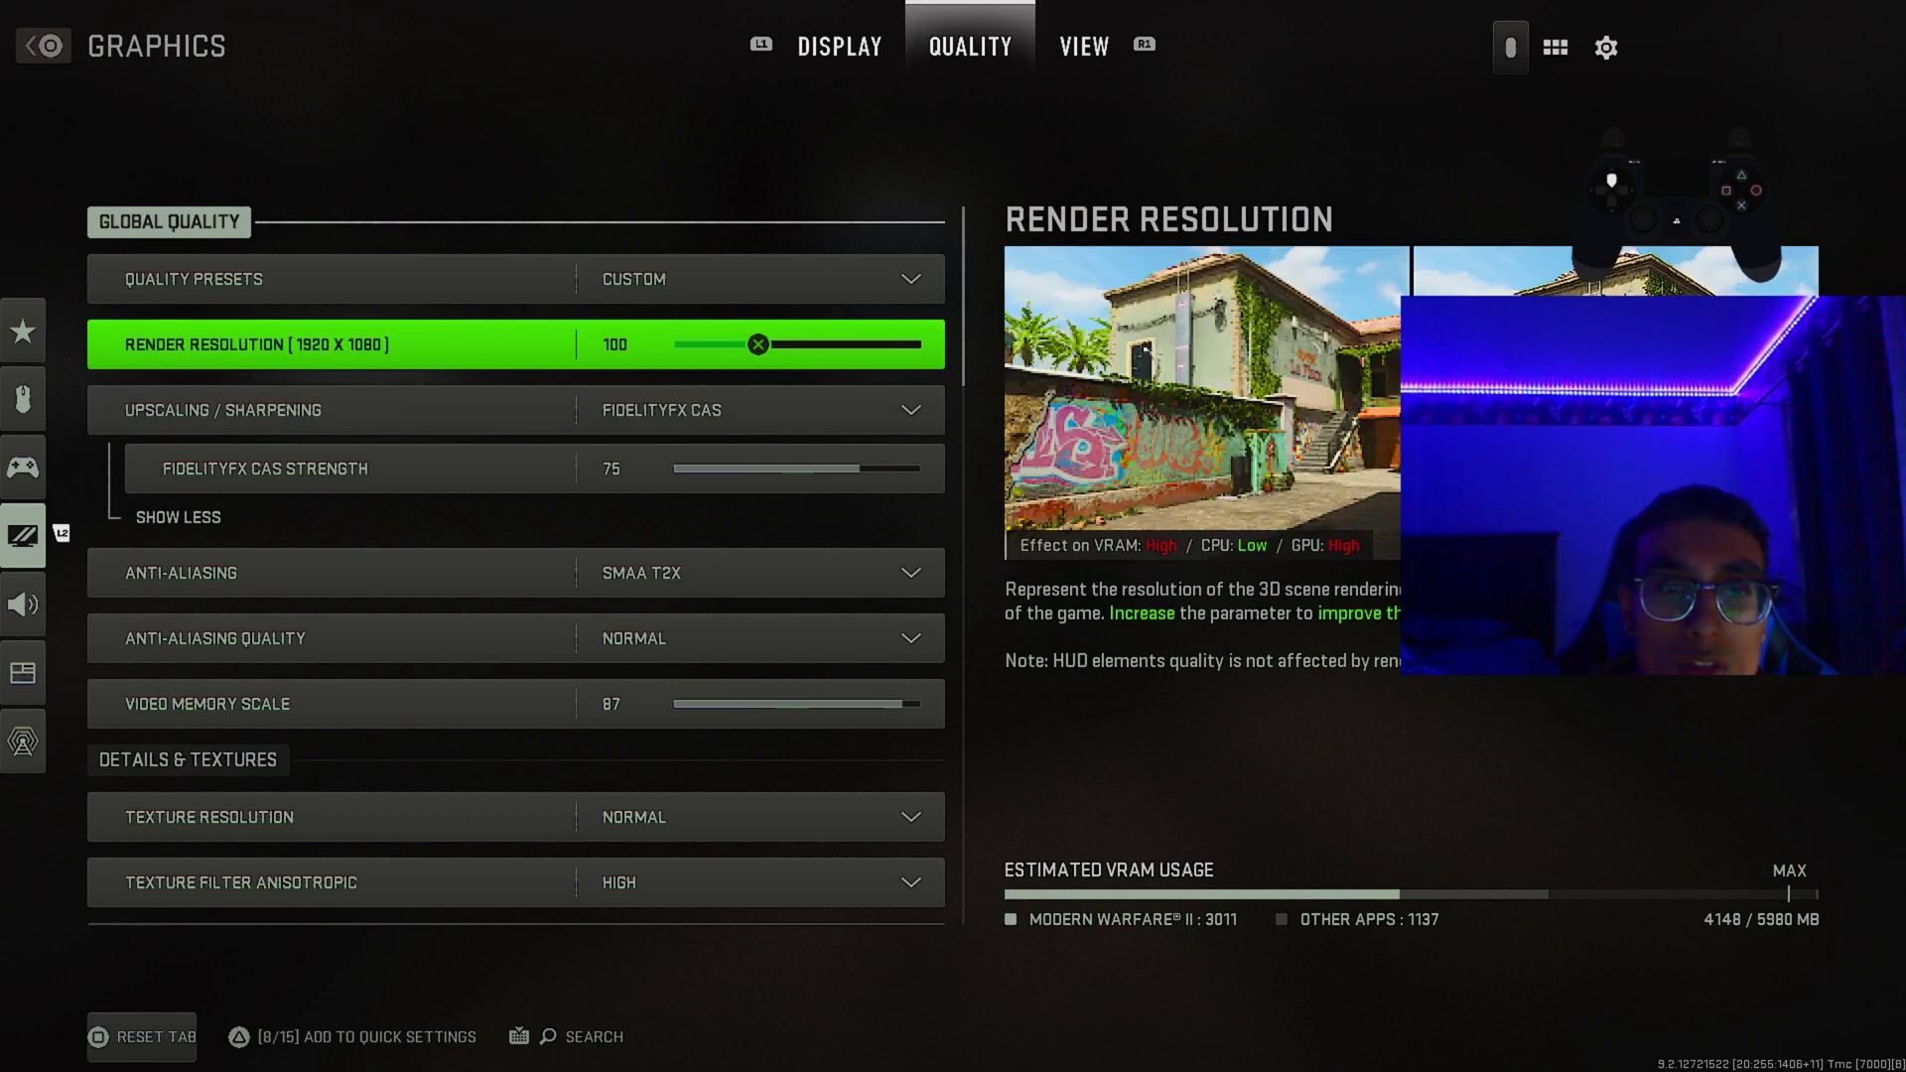
pyautogui.click(337, 410)
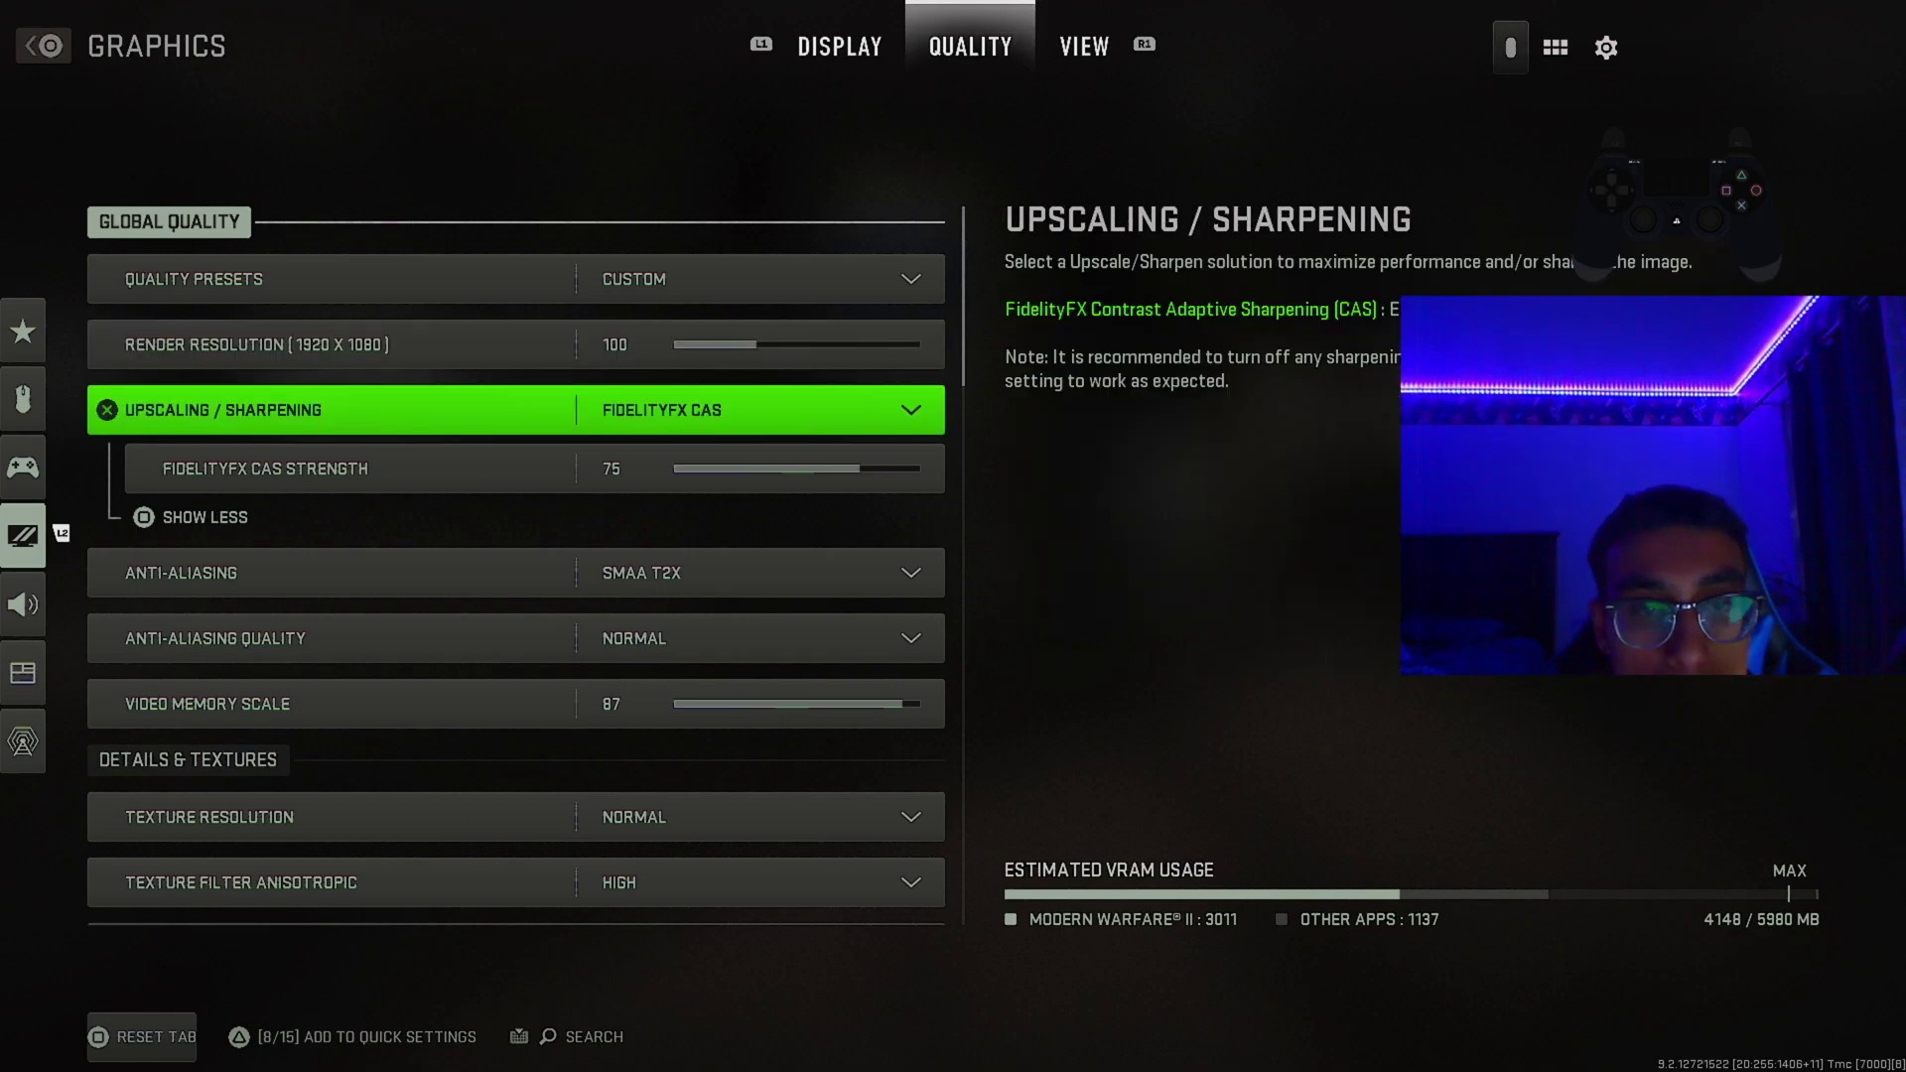
pyautogui.press('Down')
pyautogui.press('Up')
pyautogui.press('Return')
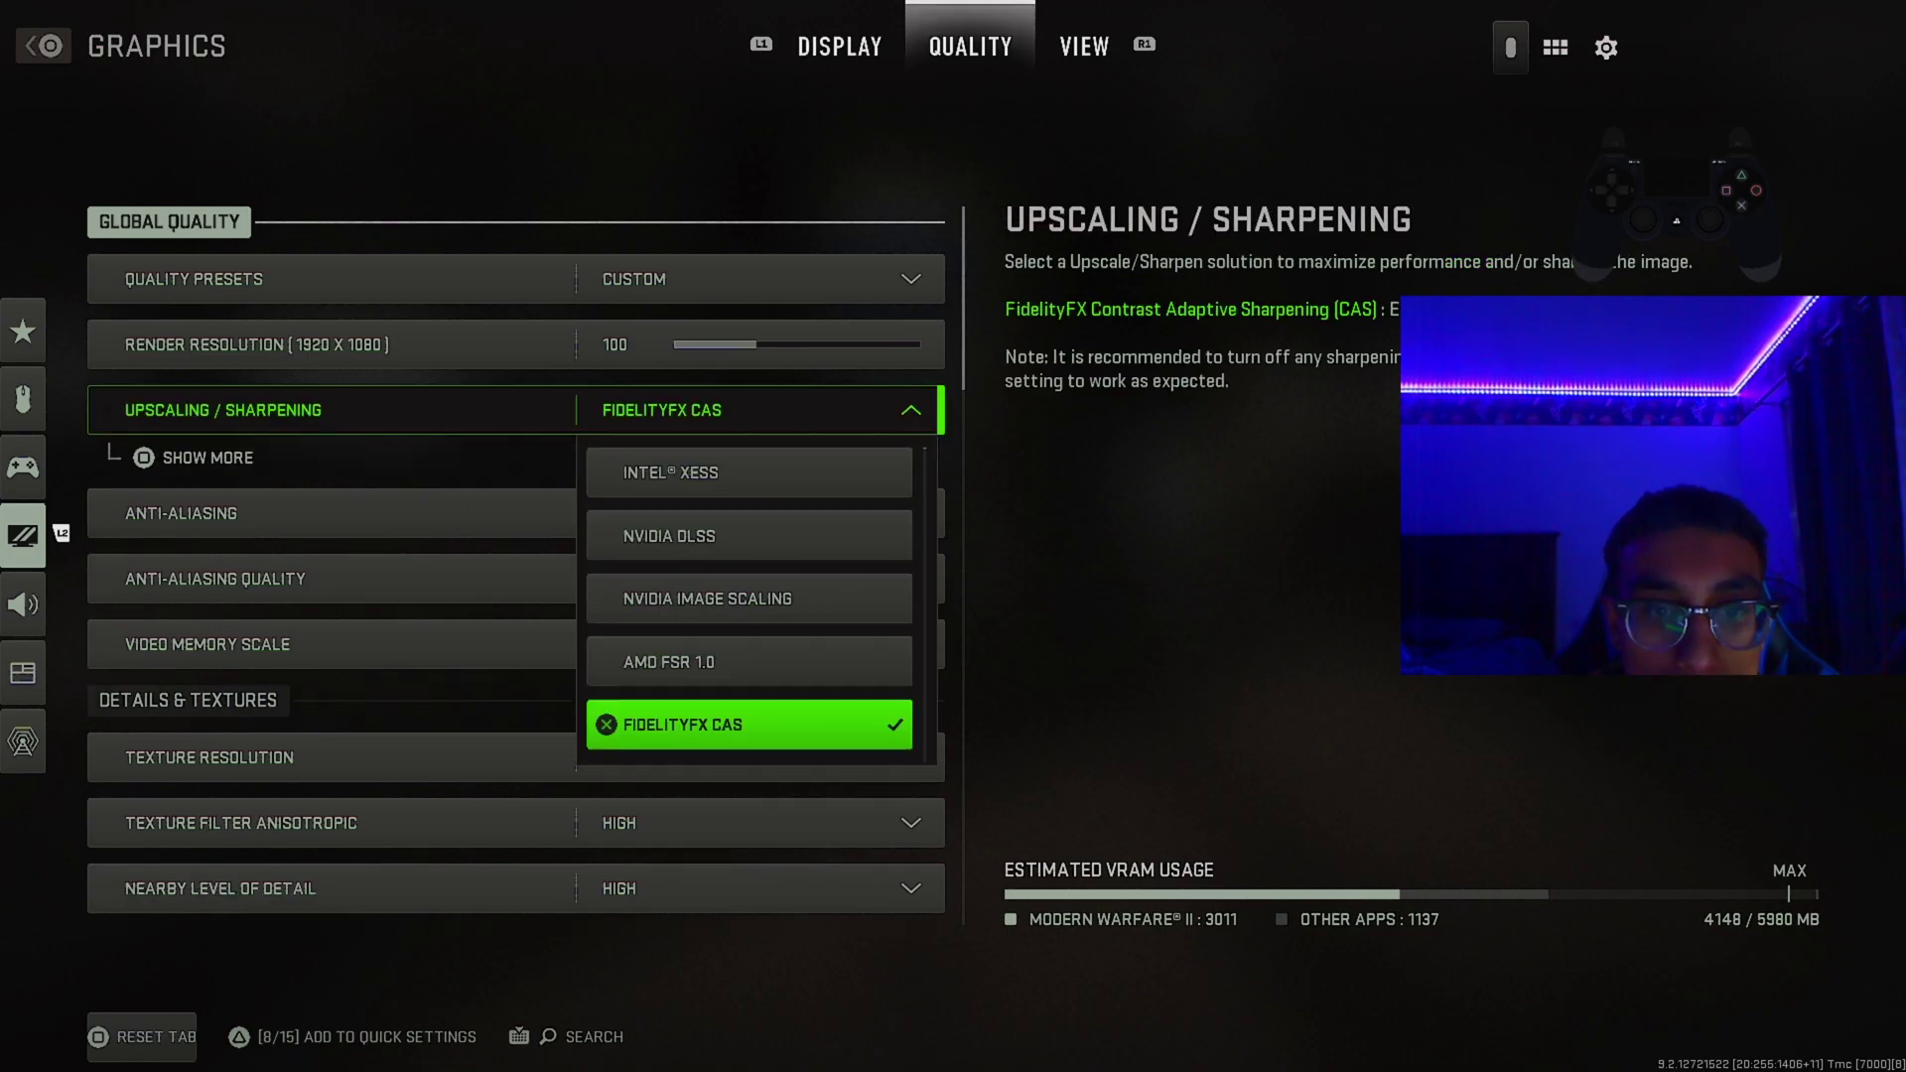
pyautogui.press('Up')
pyautogui.press('Up')
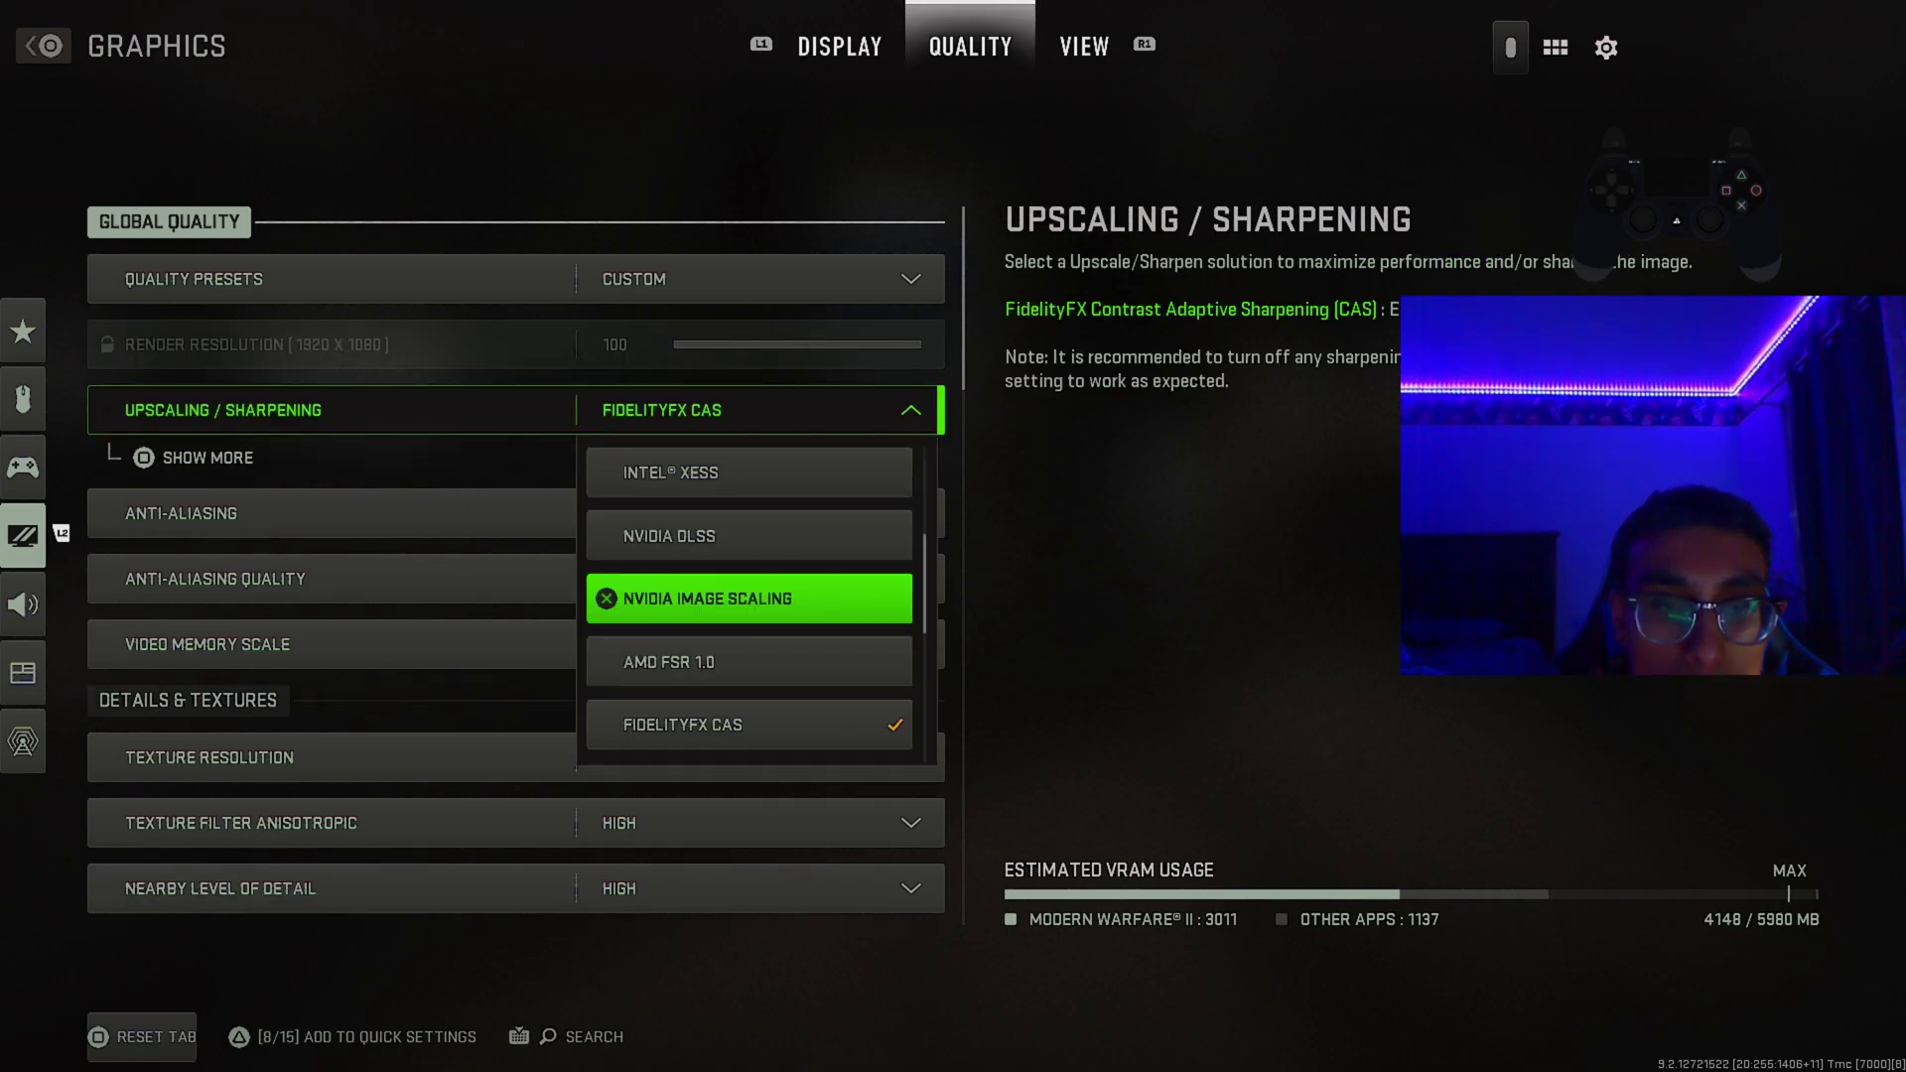
pyautogui.press('Down')
pyautogui.press('Down')
pyautogui.press('Up')
pyautogui.press('Up')
pyautogui.press('Return')
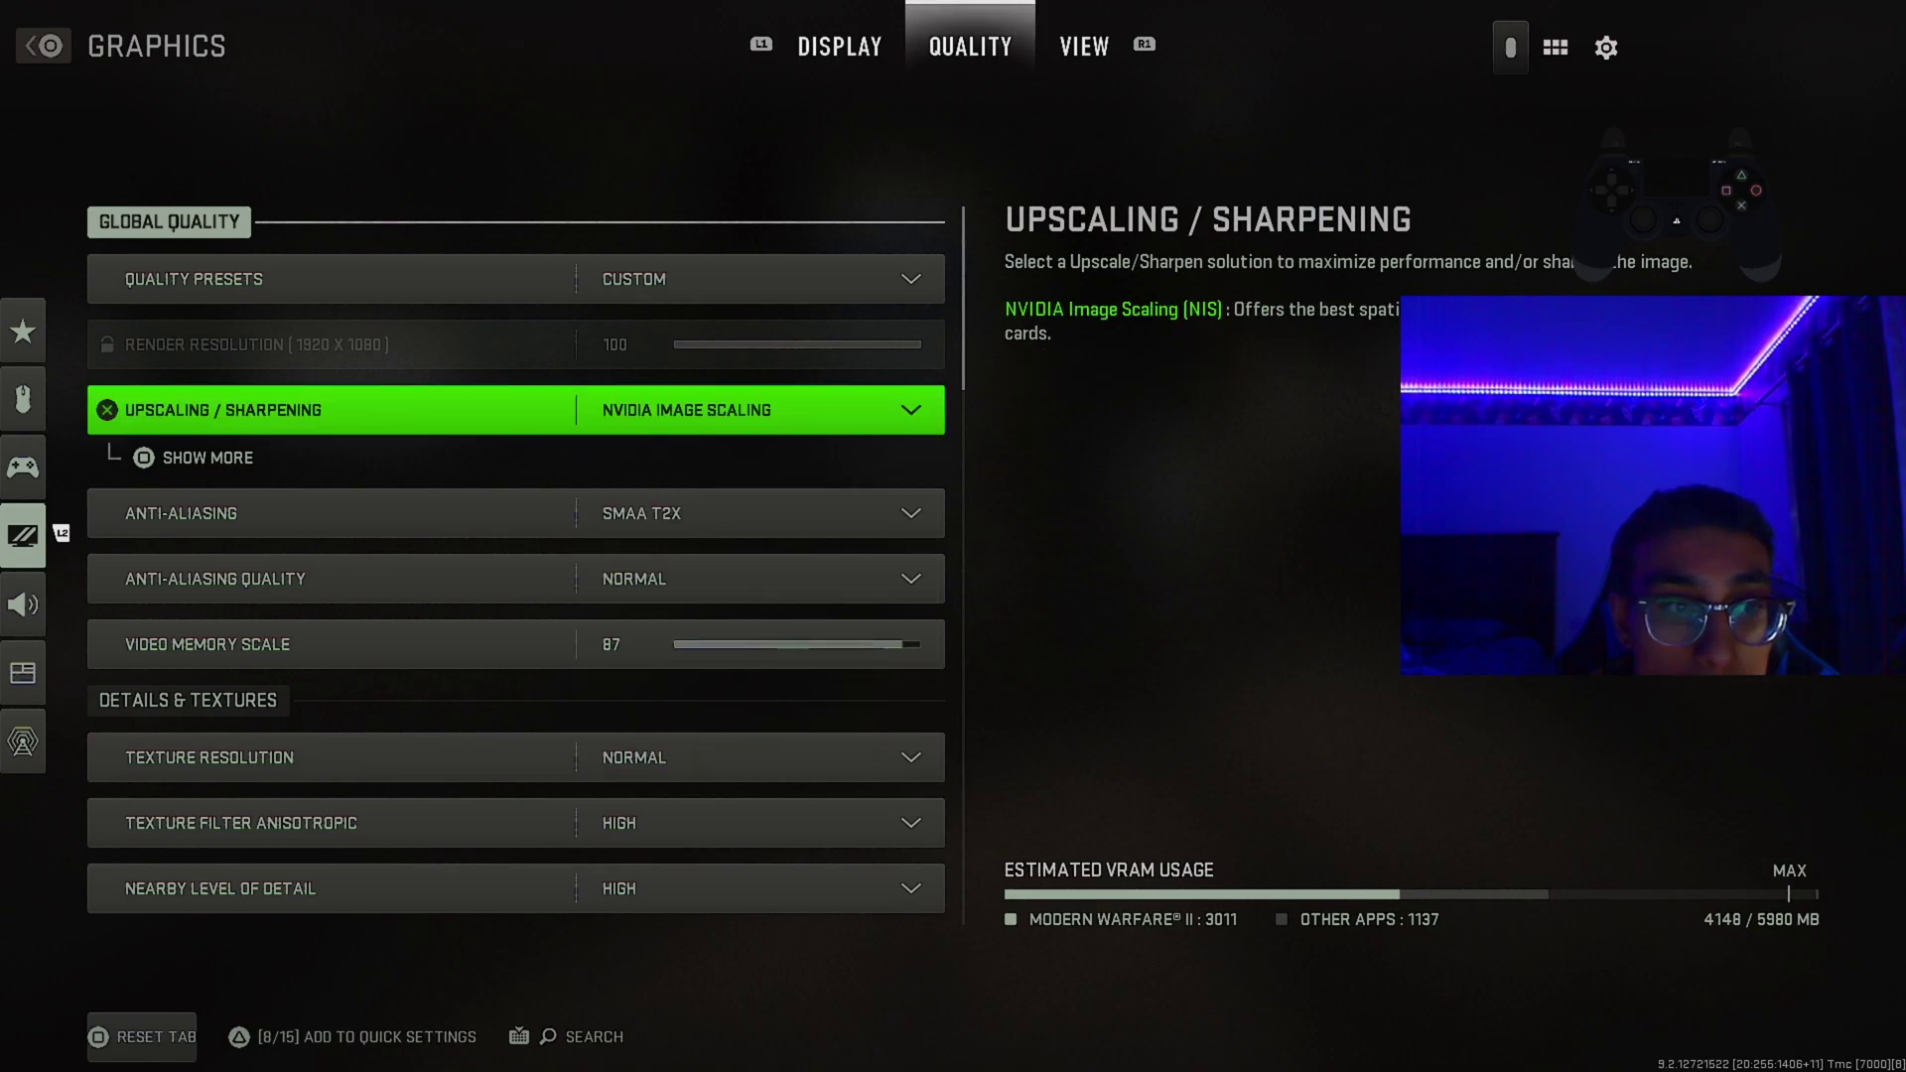
pyautogui.press('space')
pyautogui.press('space')
pyautogui.press('Return')
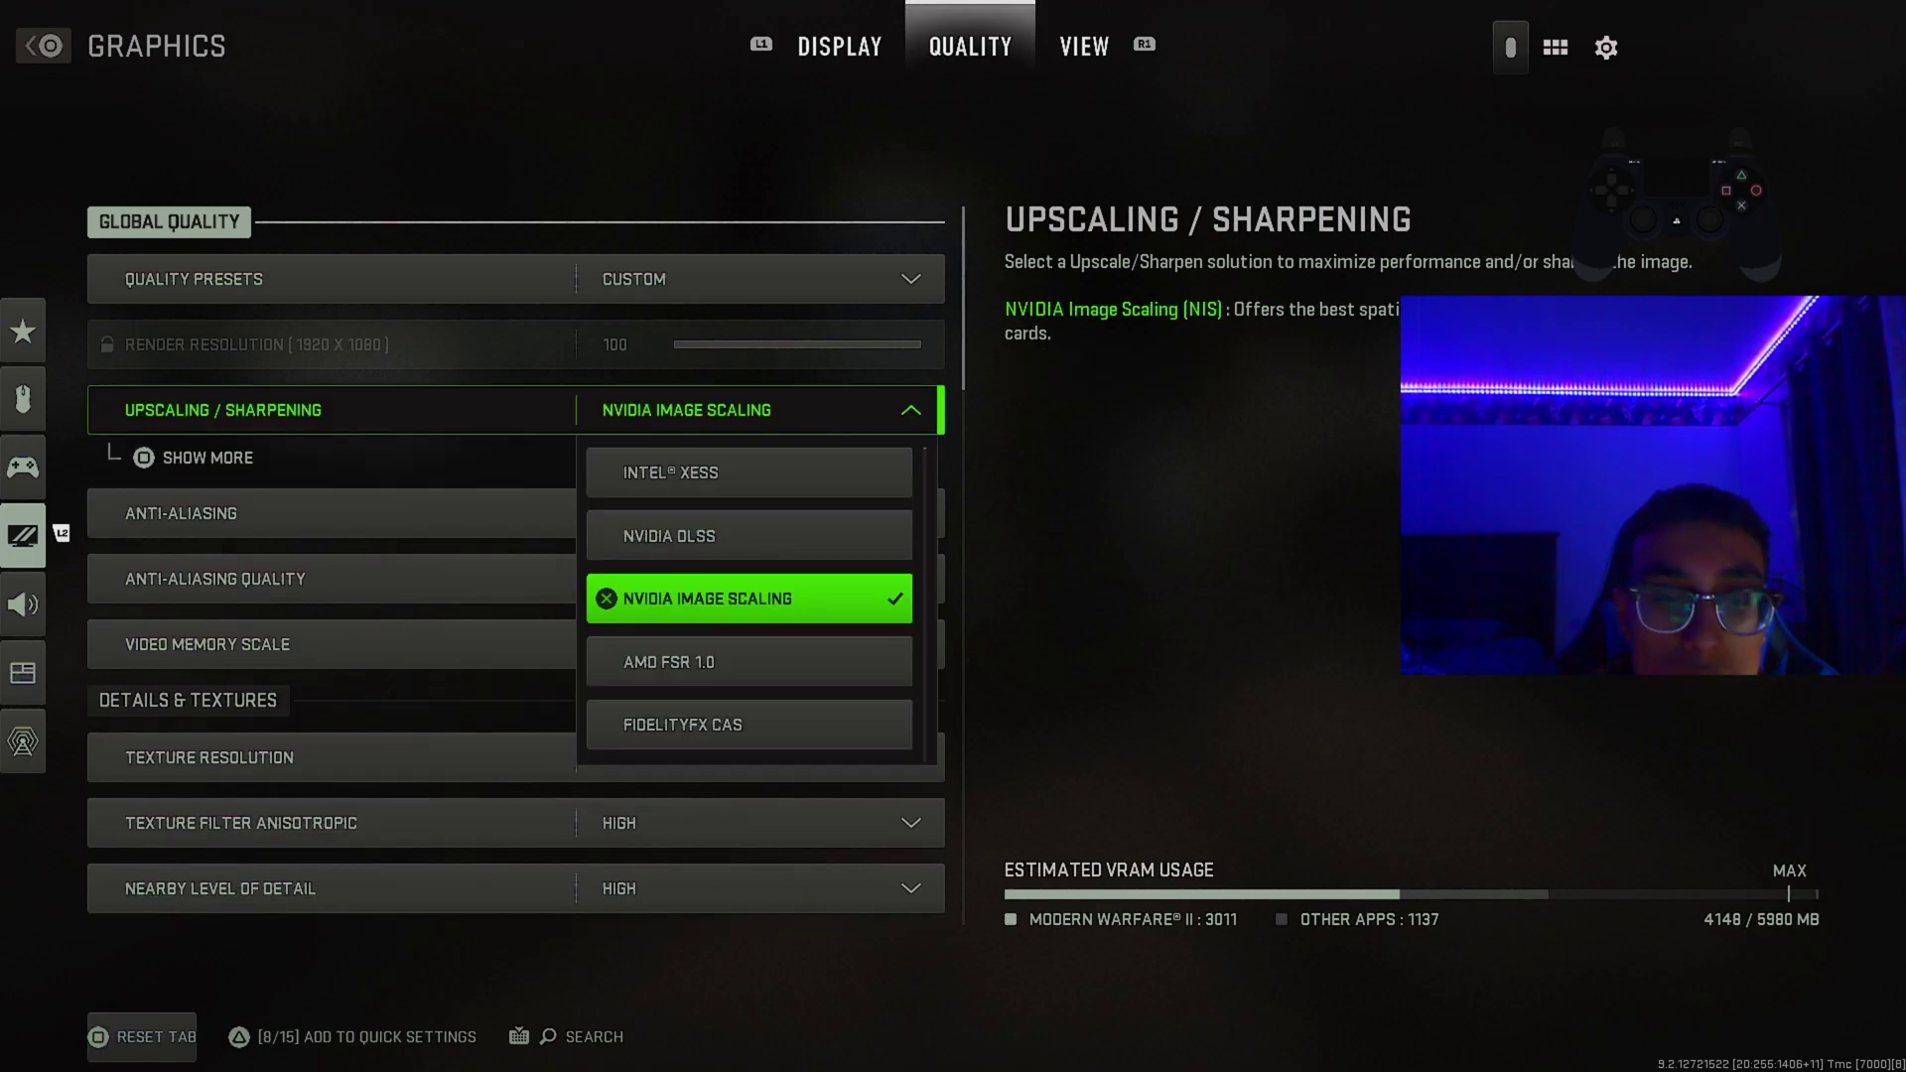
pyautogui.press('Down')
pyautogui.press('Down')
pyautogui.press('Down')
pyautogui.press('Up')
pyautogui.press('Return')
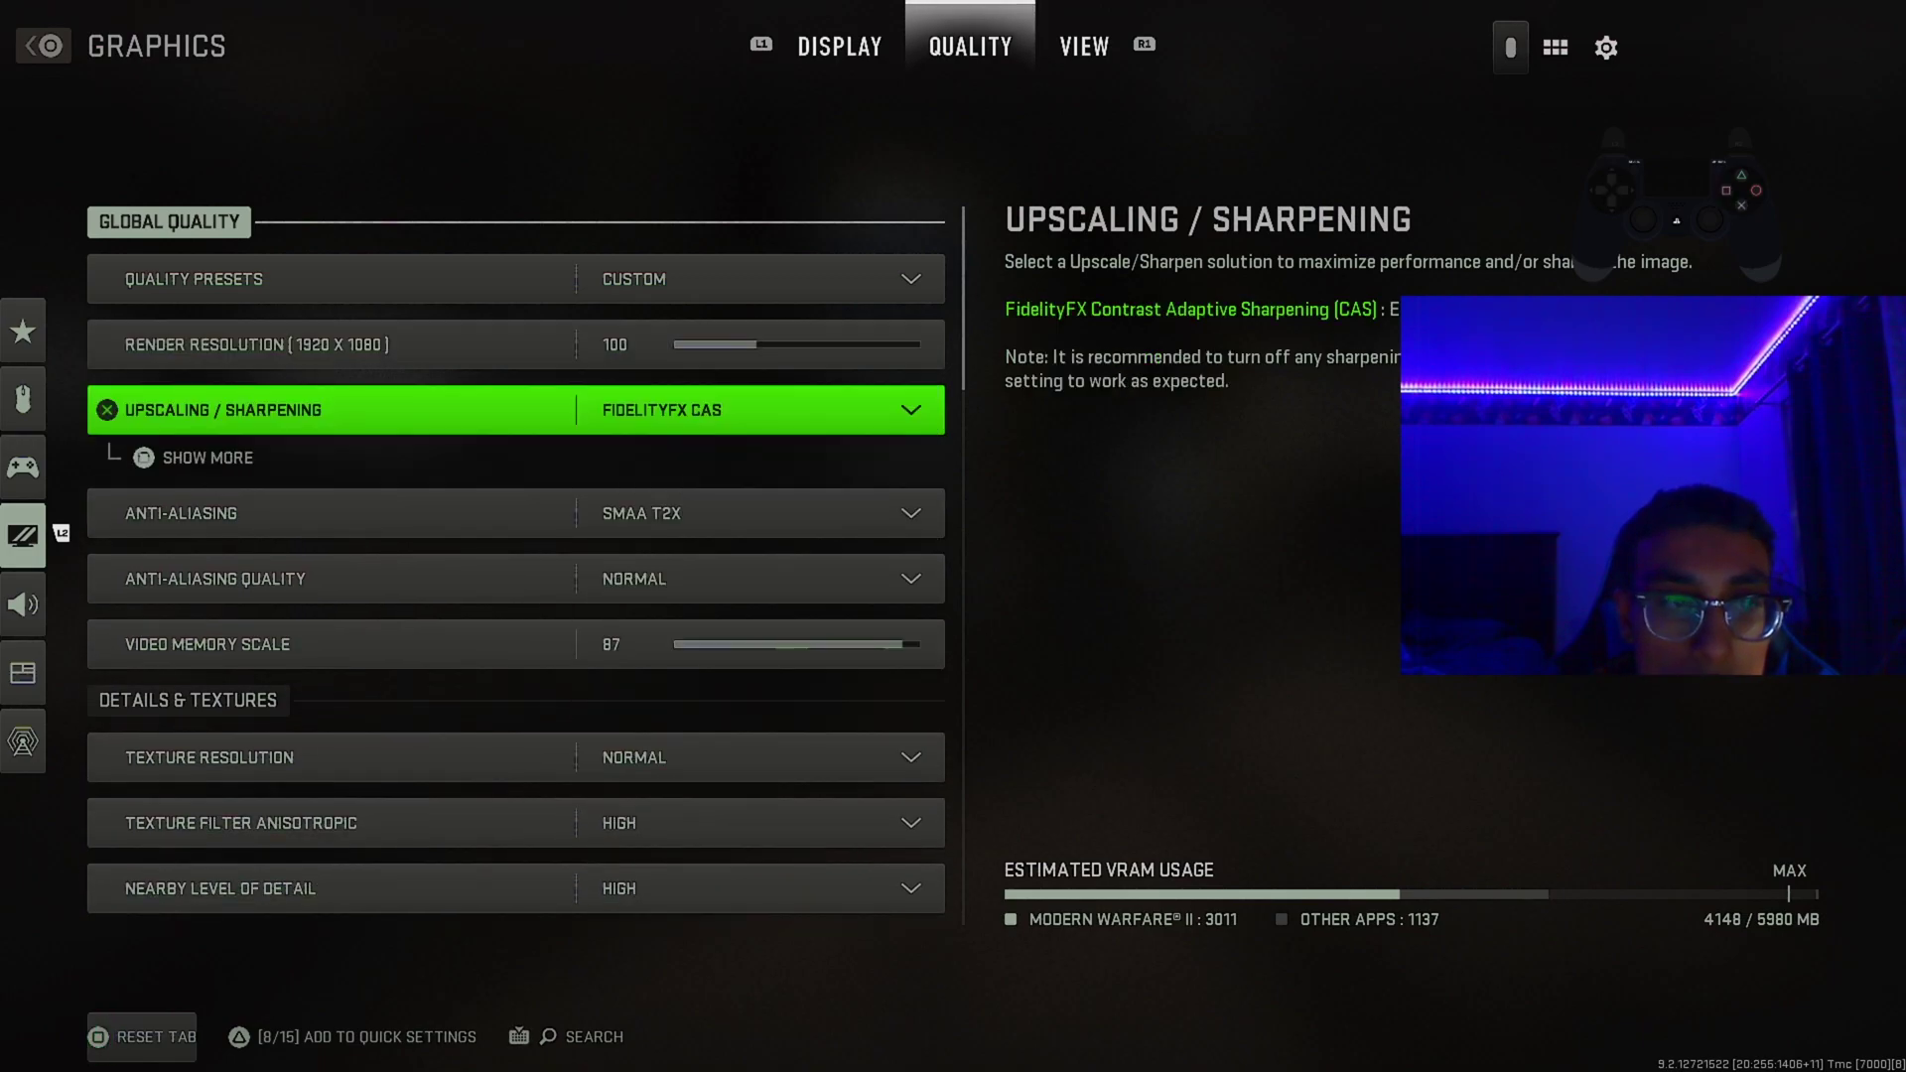
pyautogui.press('space')
pyautogui.press('Down')
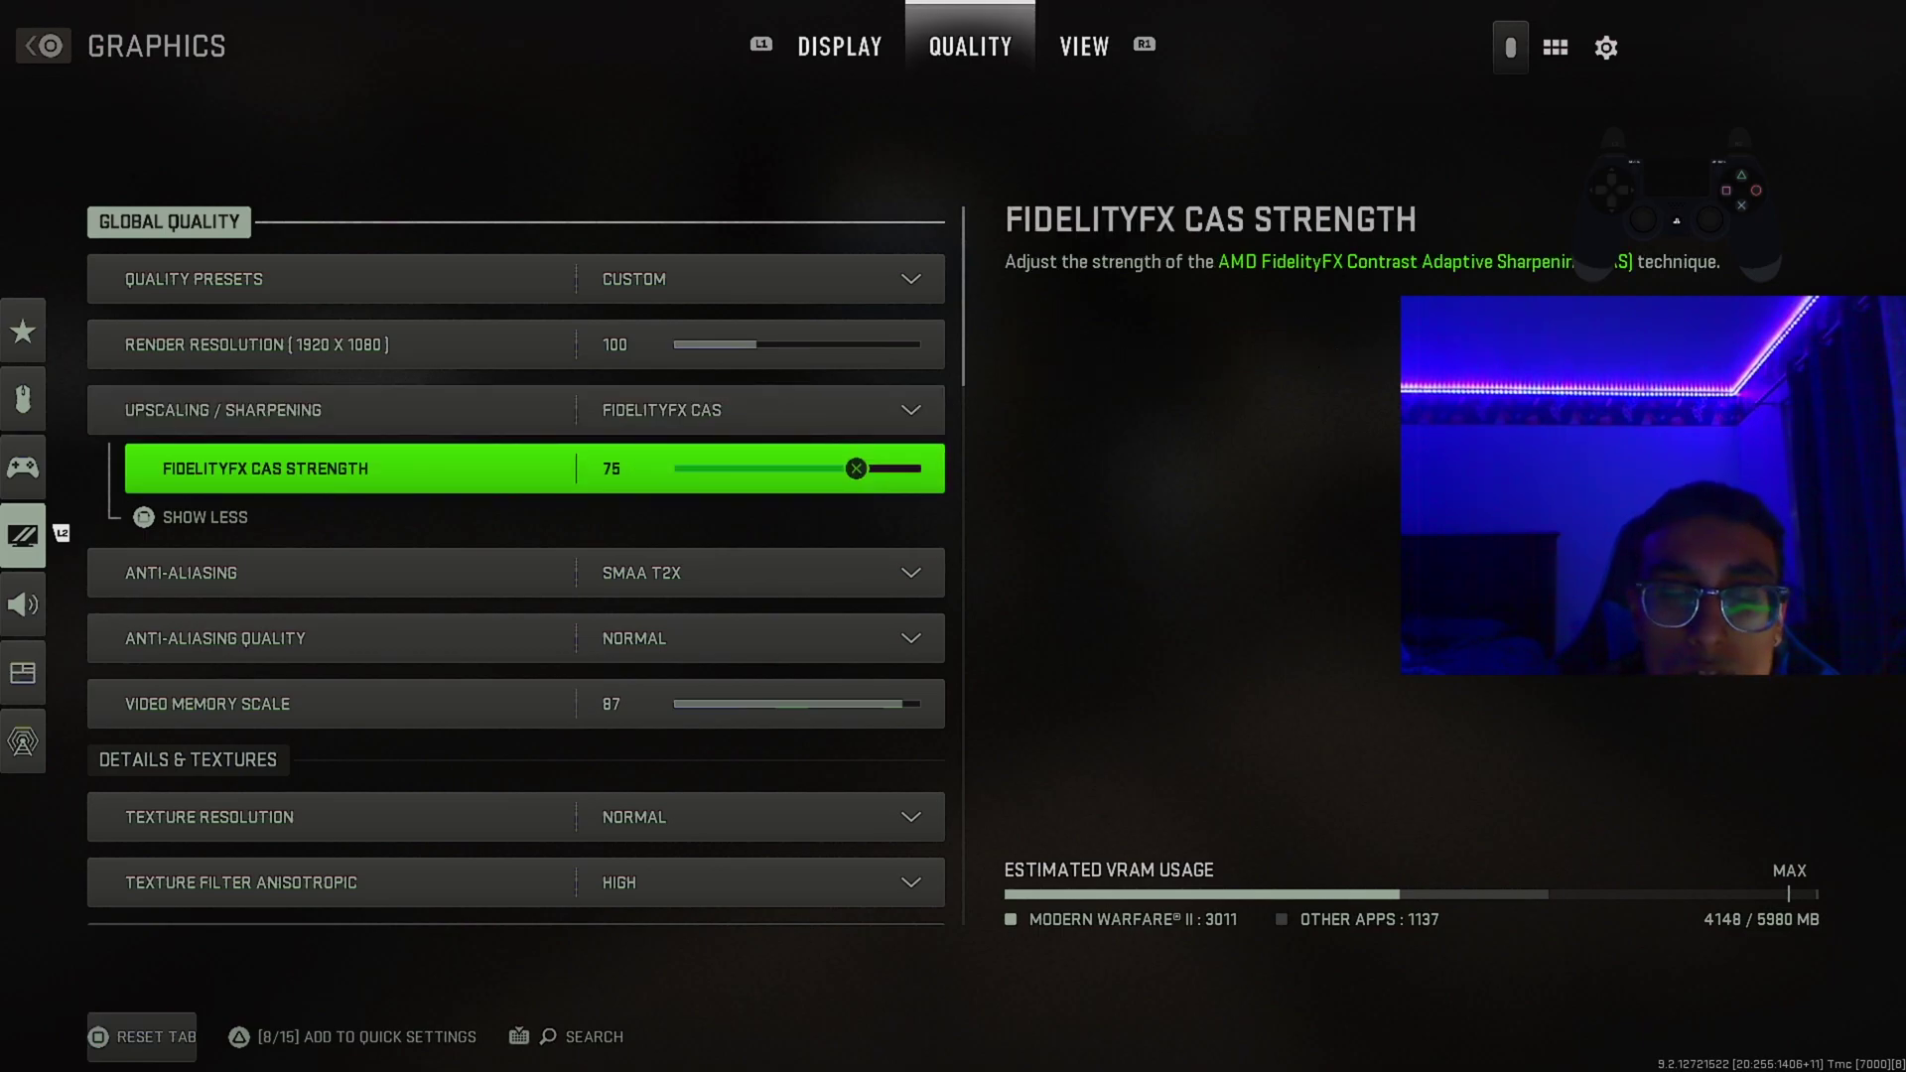
pyautogui.press('Right')
pyautogui.press('Right')
pyautogui.press('Right')
pyautogui.press('Right')
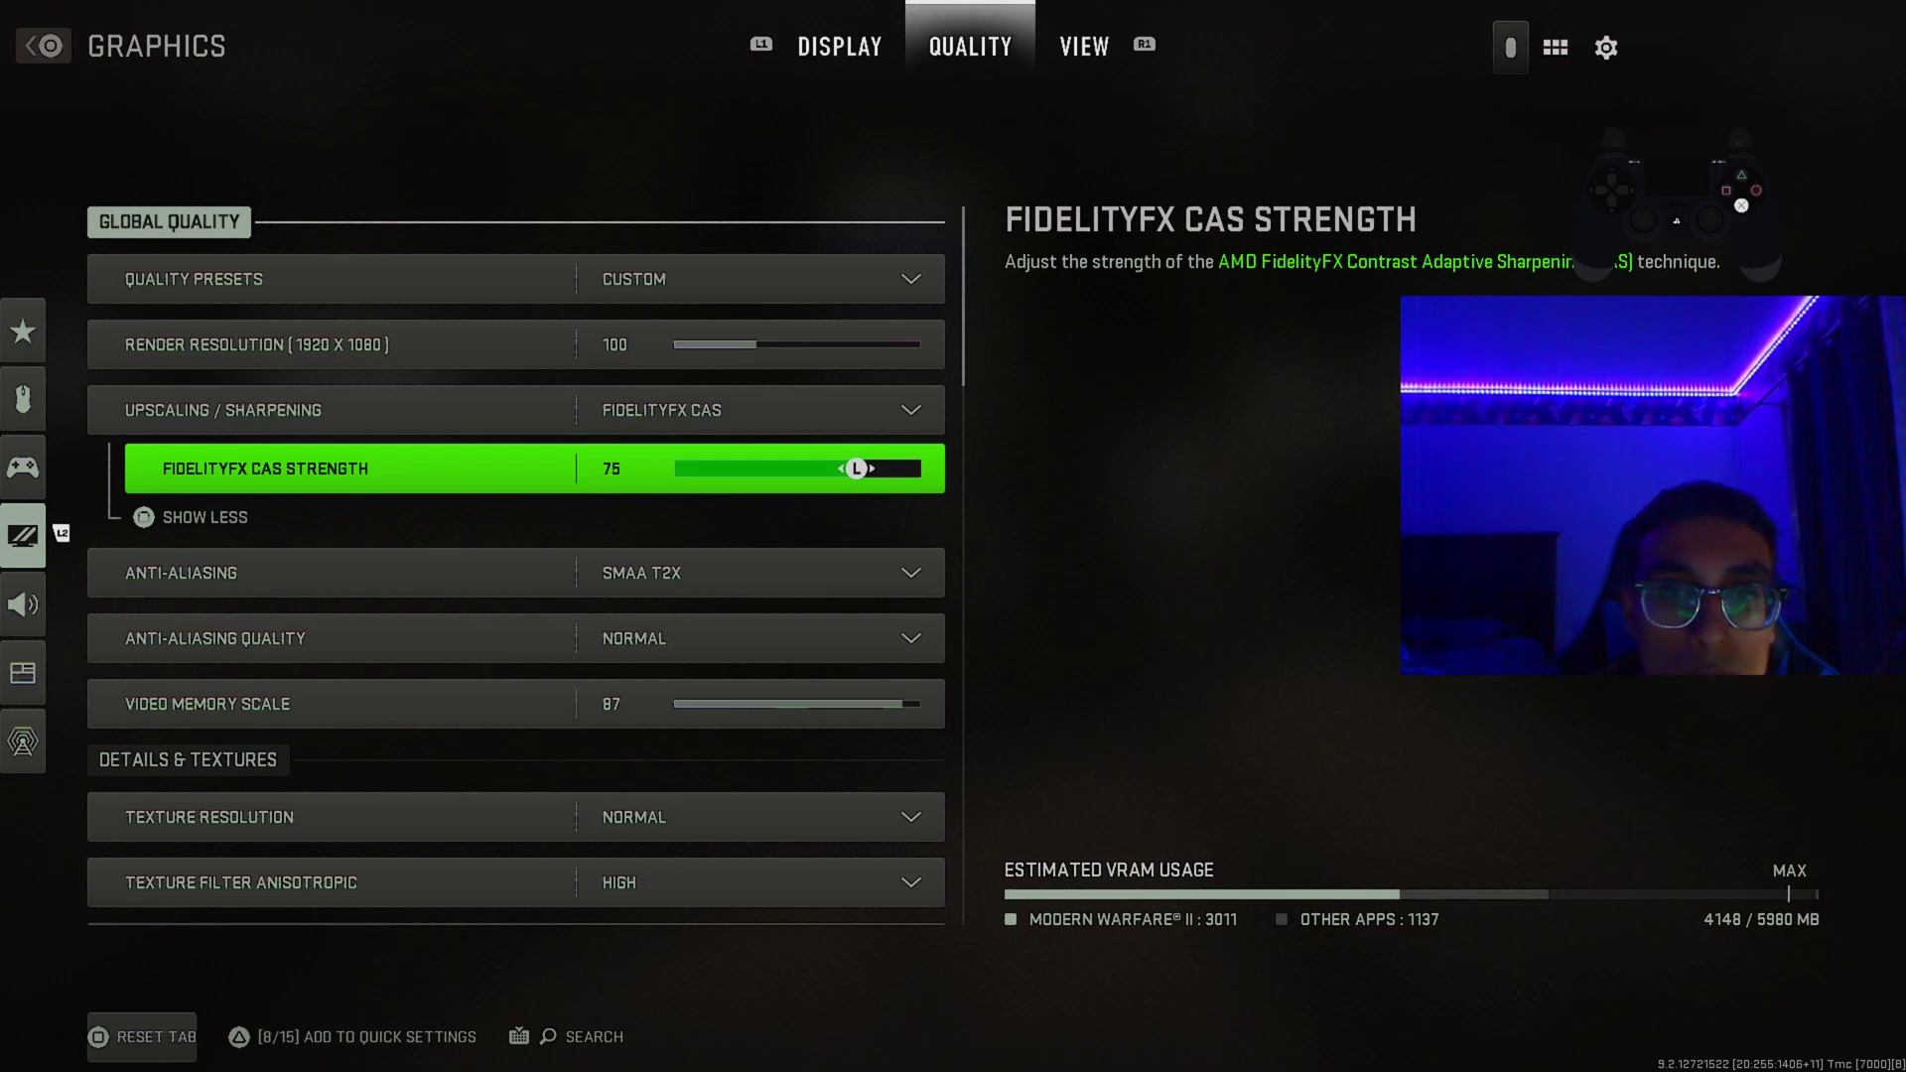
pyautogui.press('Left')
pyautogui.press('Left')
pyautogui.press('Left')
pyautogui.press('Left')
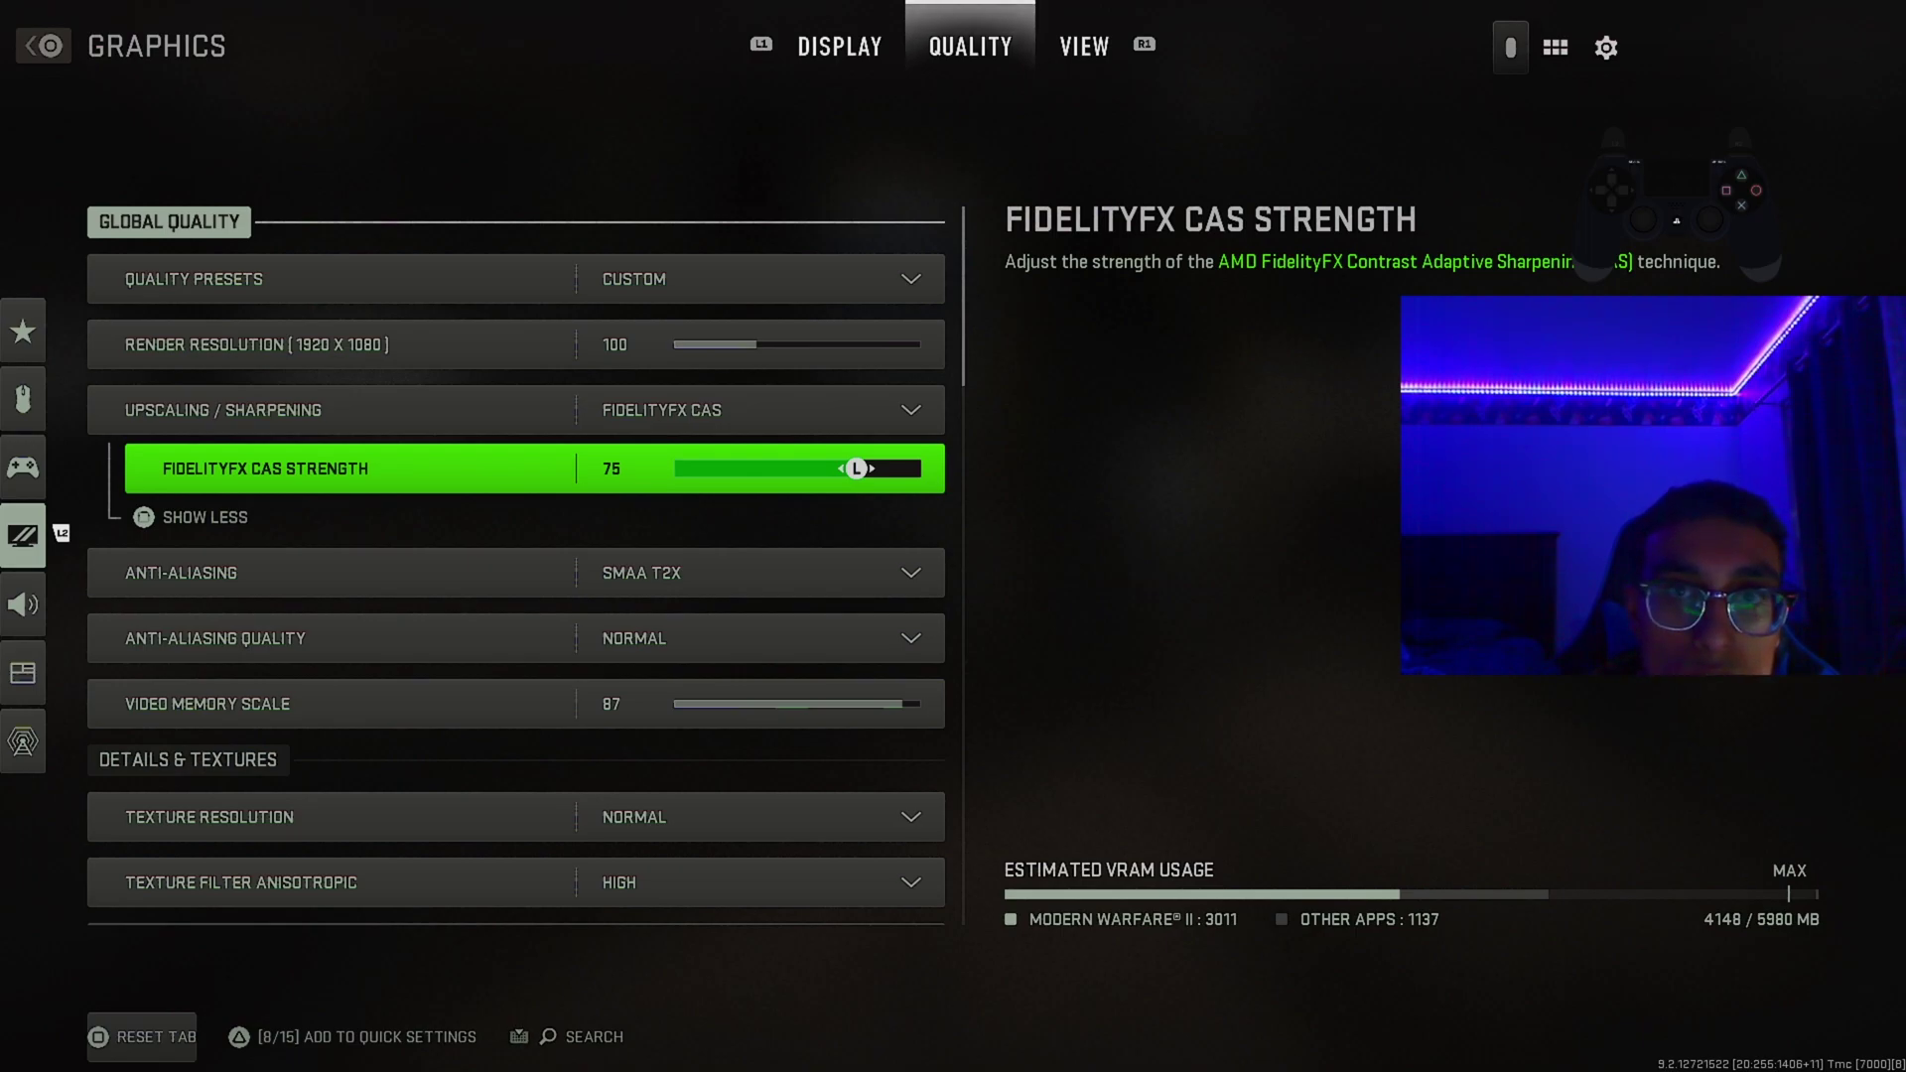
pyautogui.press('Down')
pyautogui.press('Down')
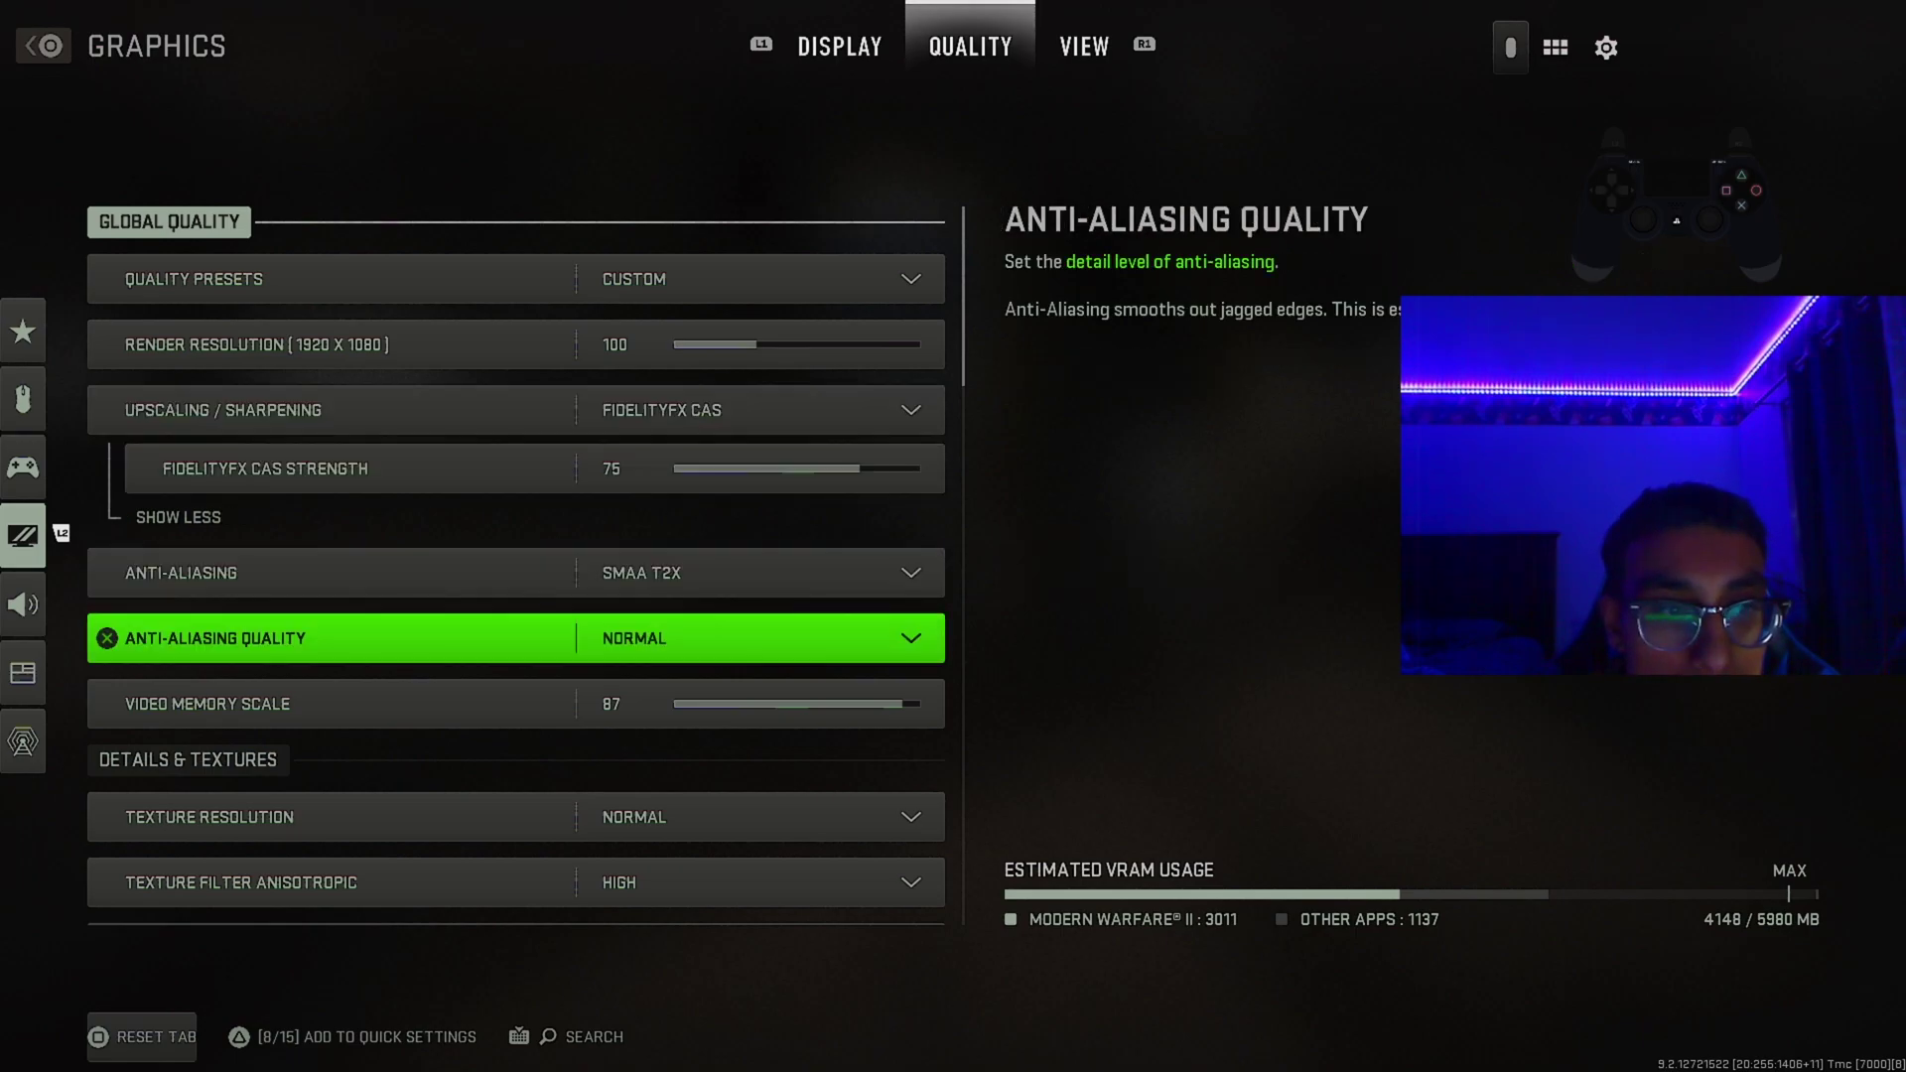
pyautogui.press('Up')
pyautogui.press('Return')
pyautogui.press('Down')
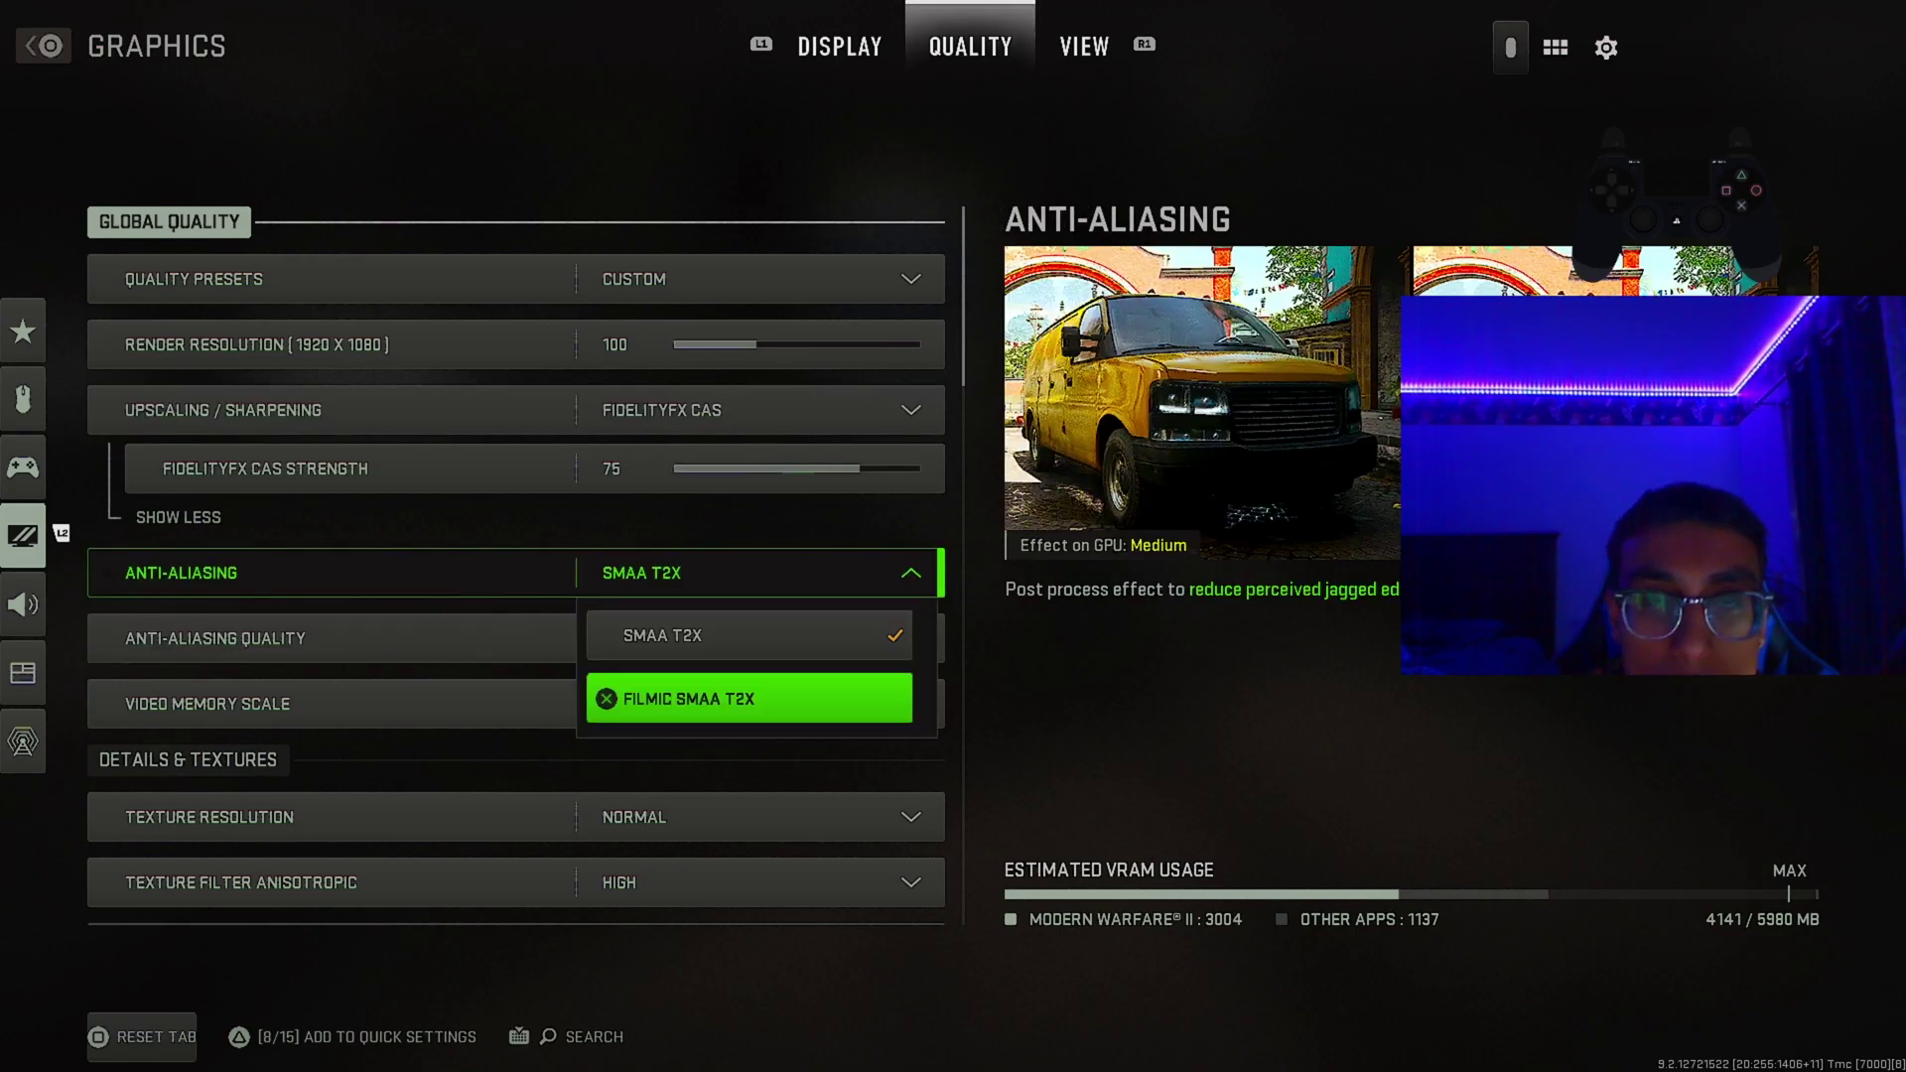
pyautogui.press('Up')
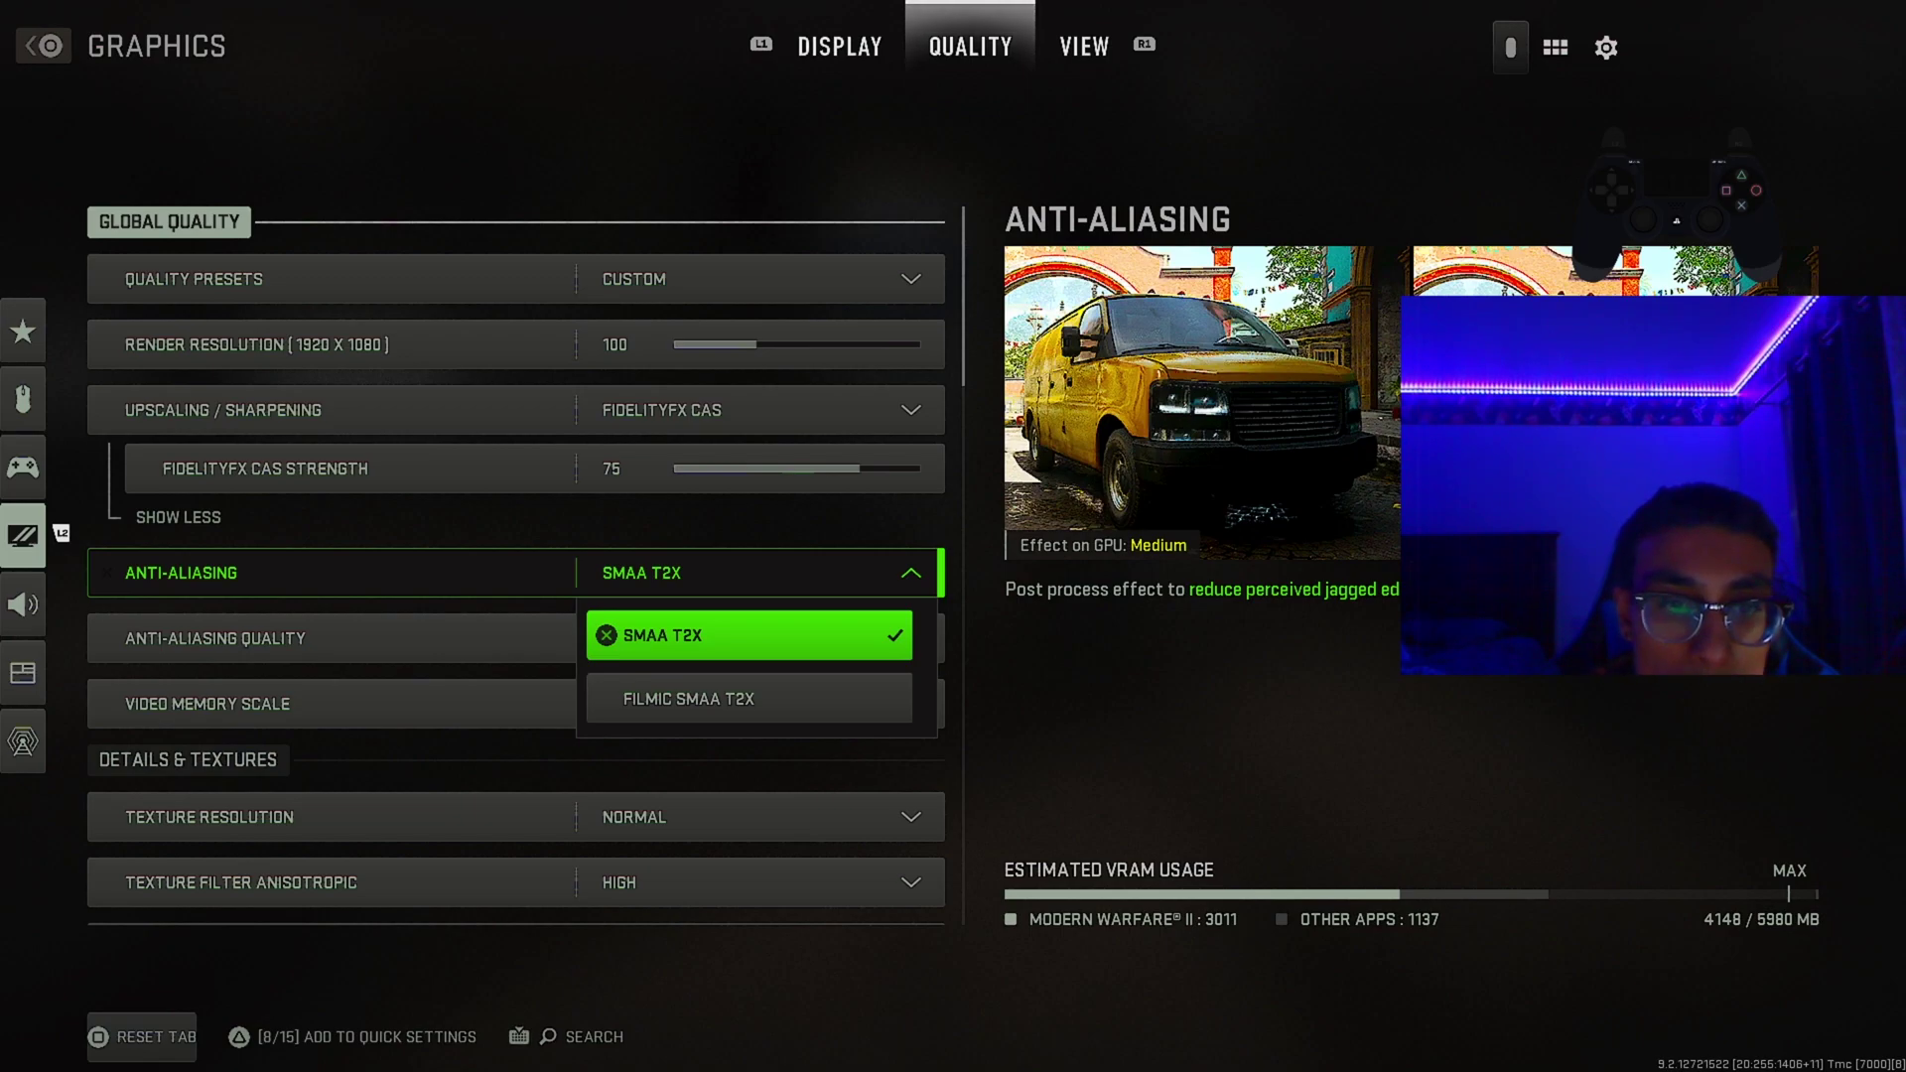
pyautogui.press('Down')
pyautogui.press('Up')
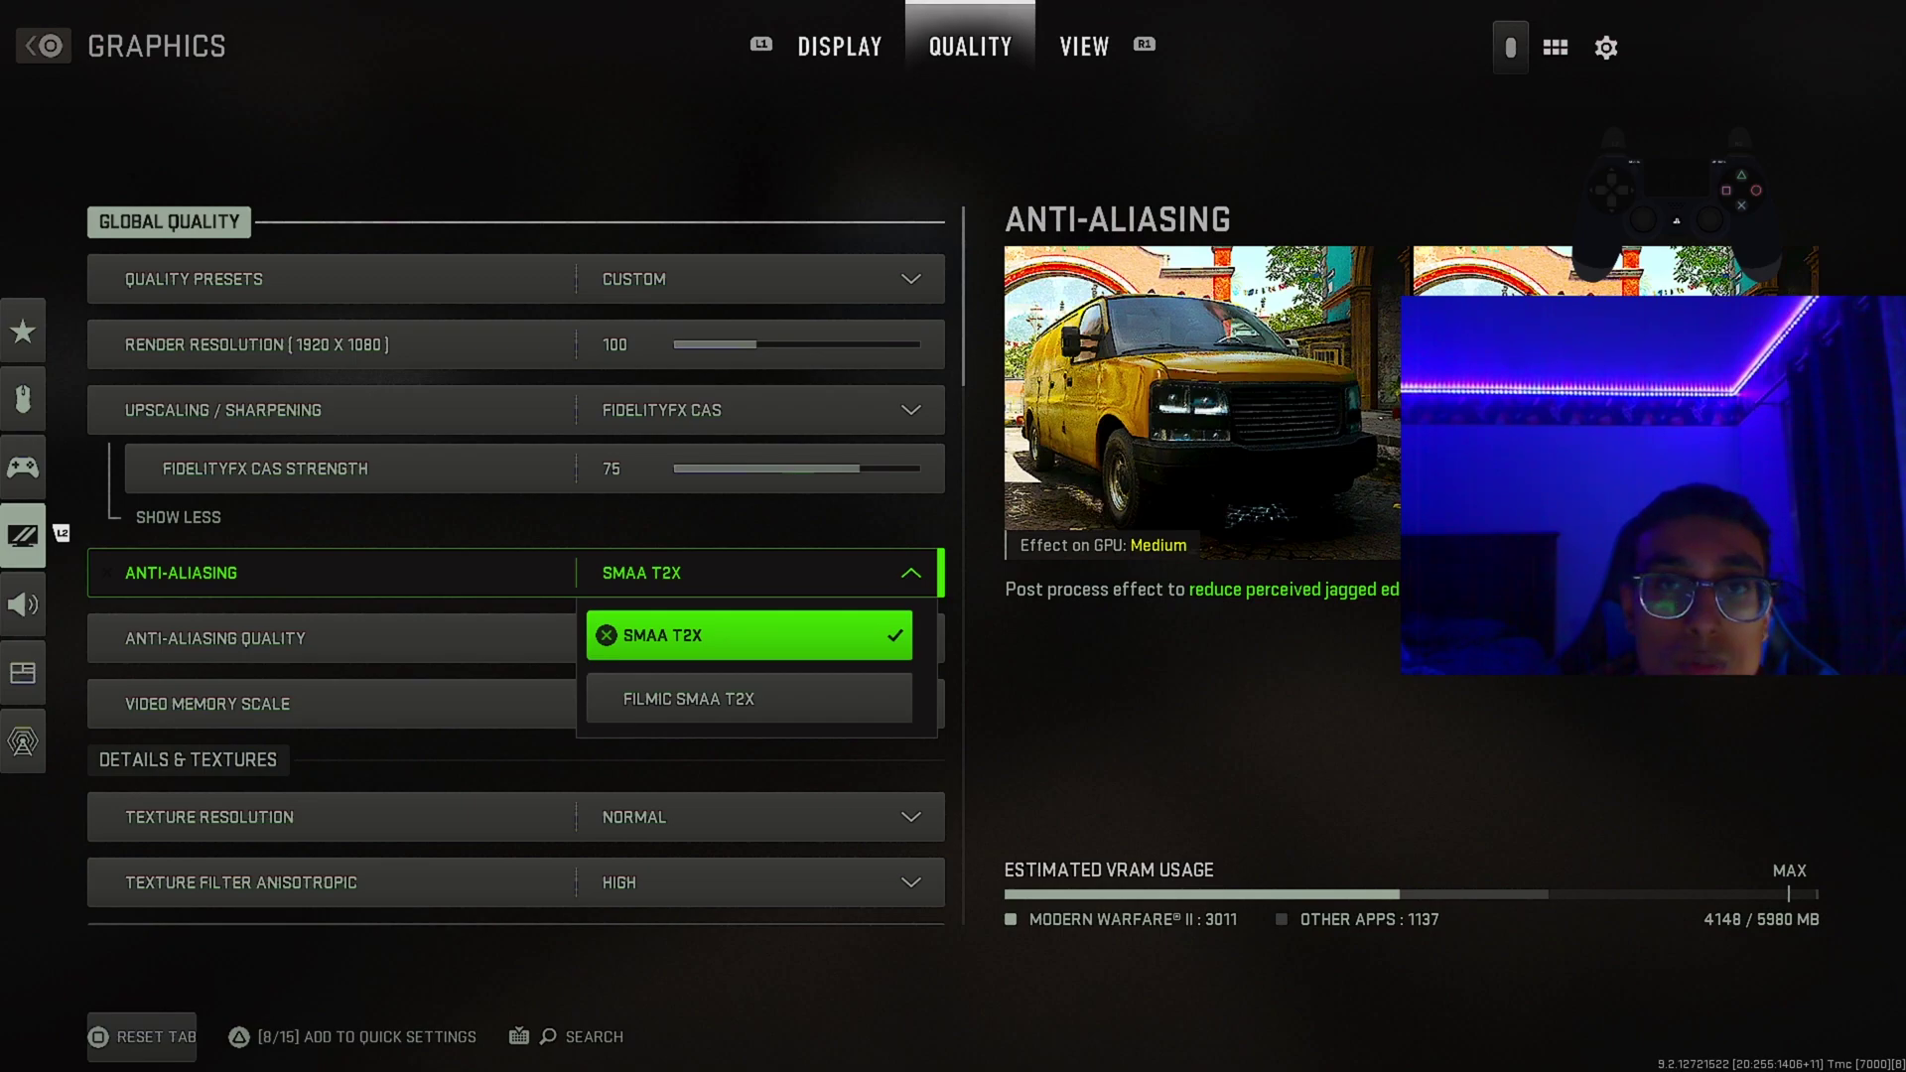
pyautogui.press('Return')
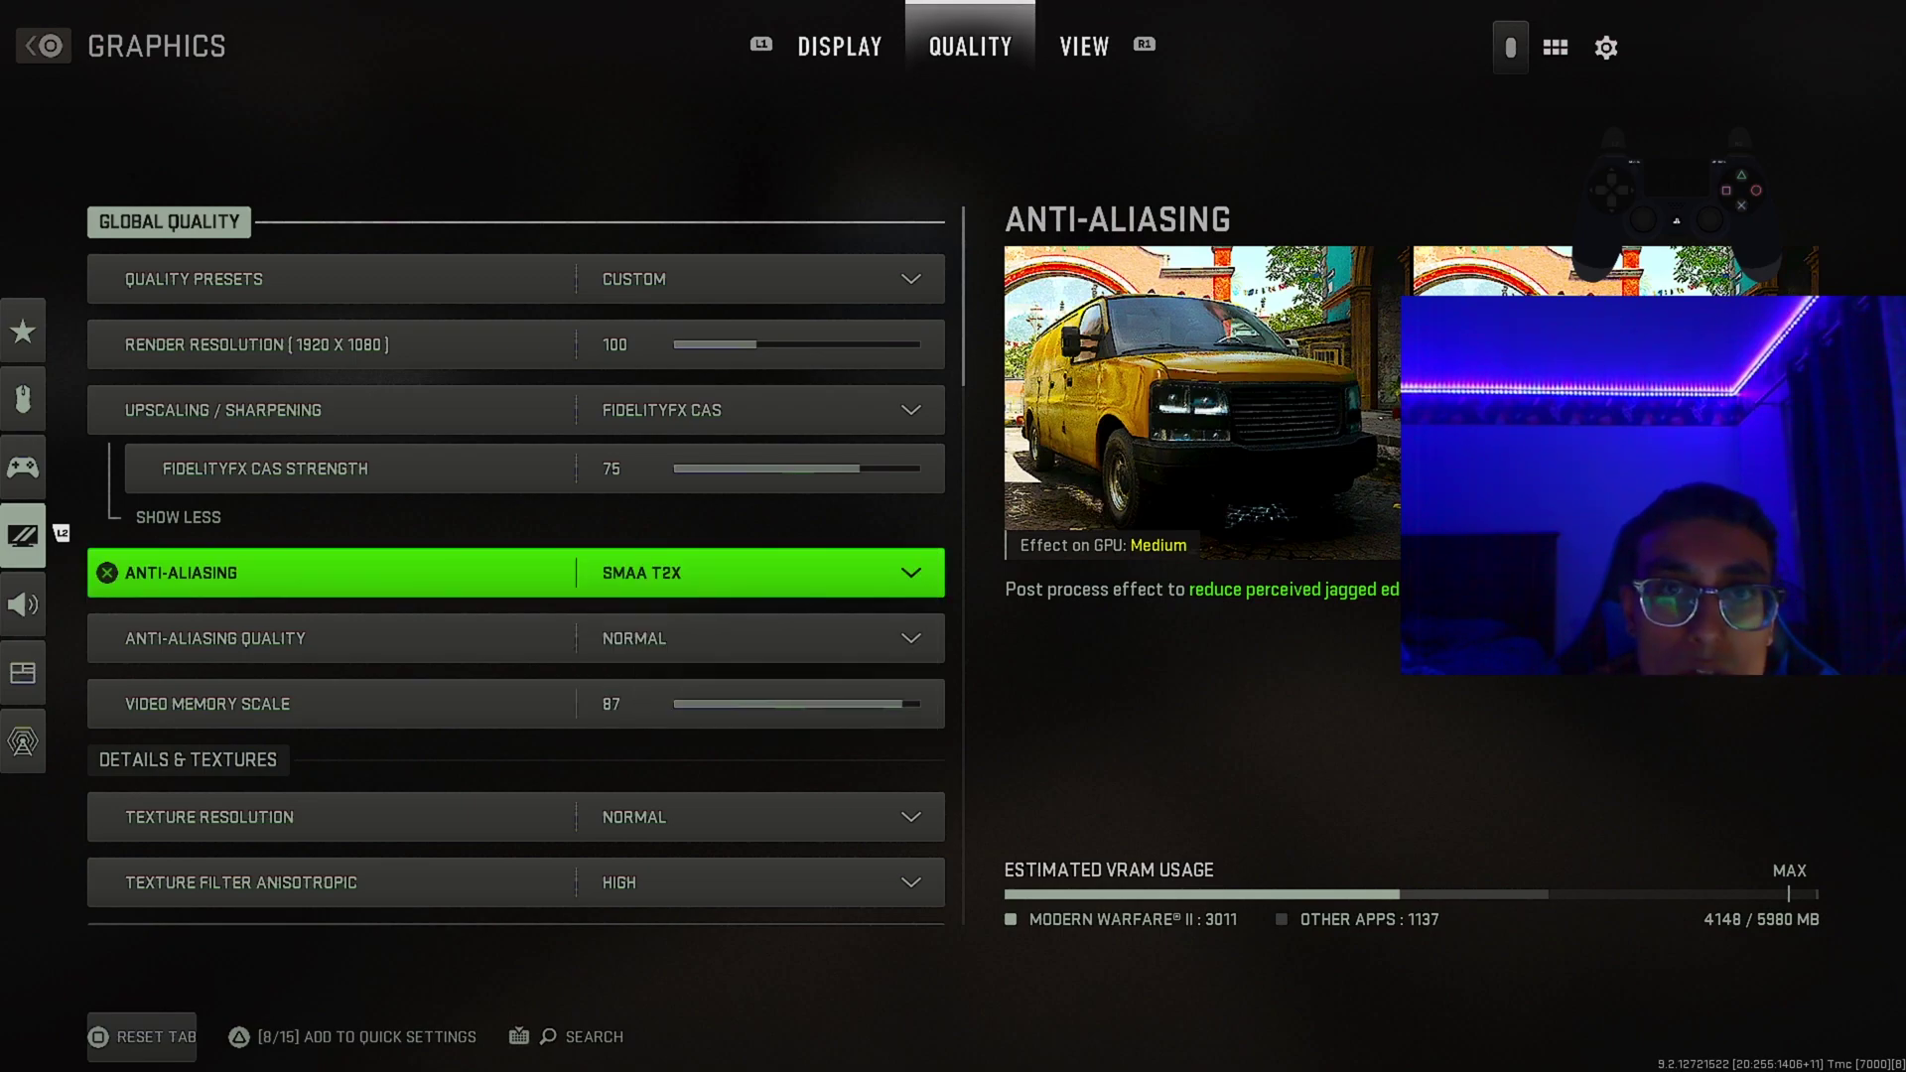
pyautogui.press('Down')
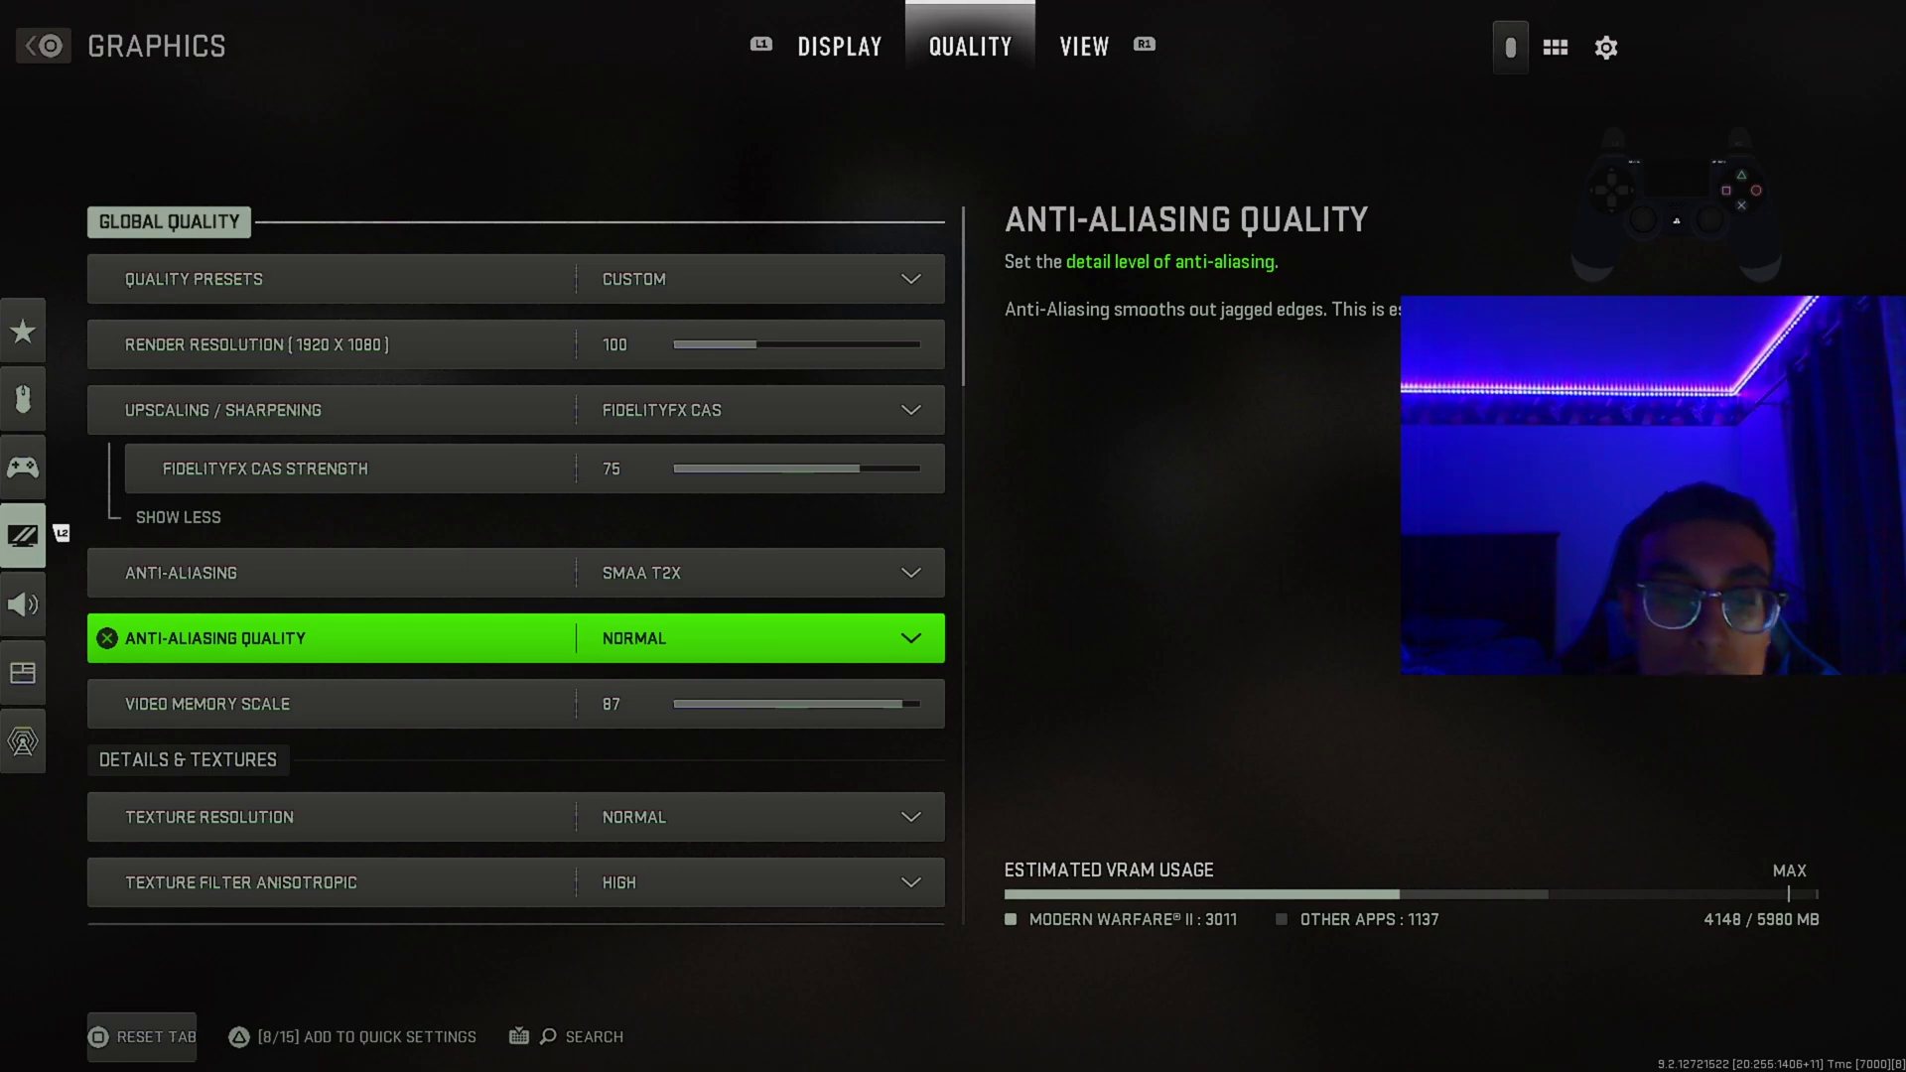
pyautogui.press('Return')
pyautogui.press('Down')
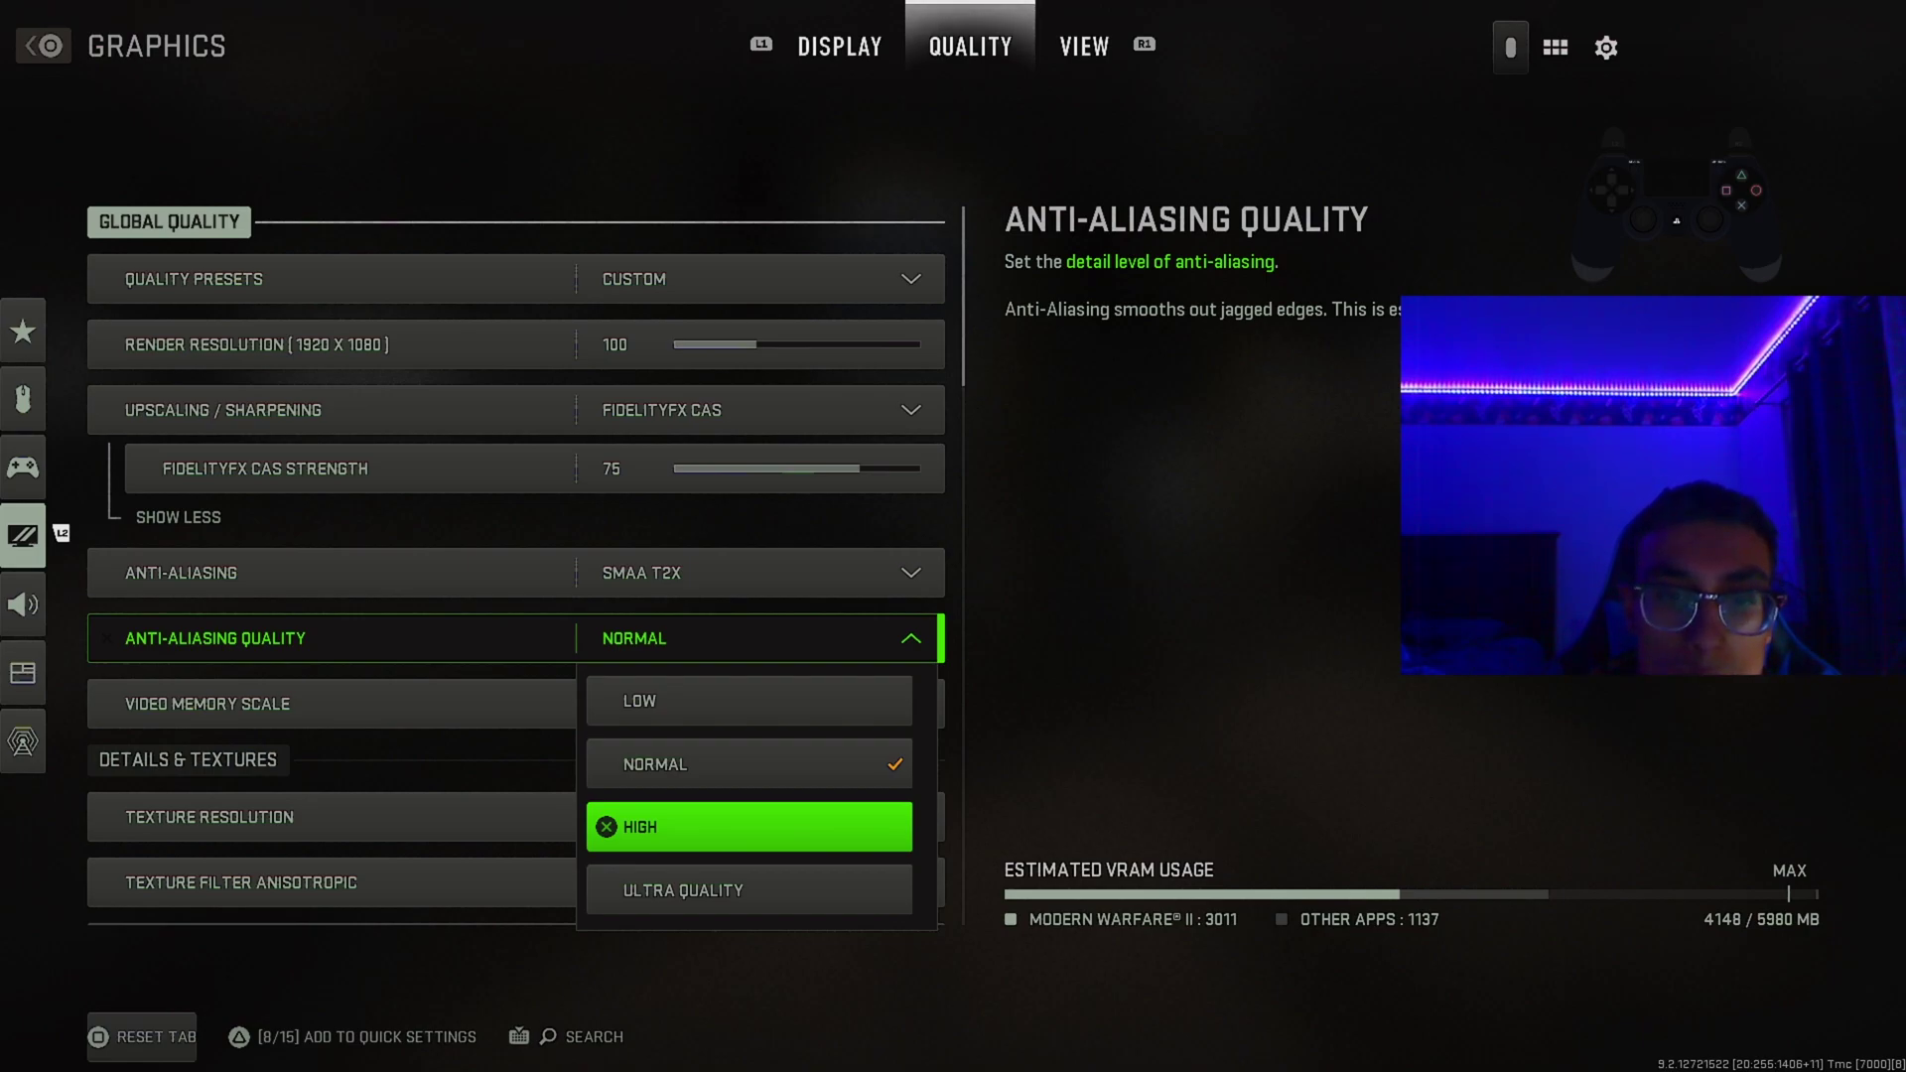
pyautogui.press('Up')
pyautogui.press('Up')
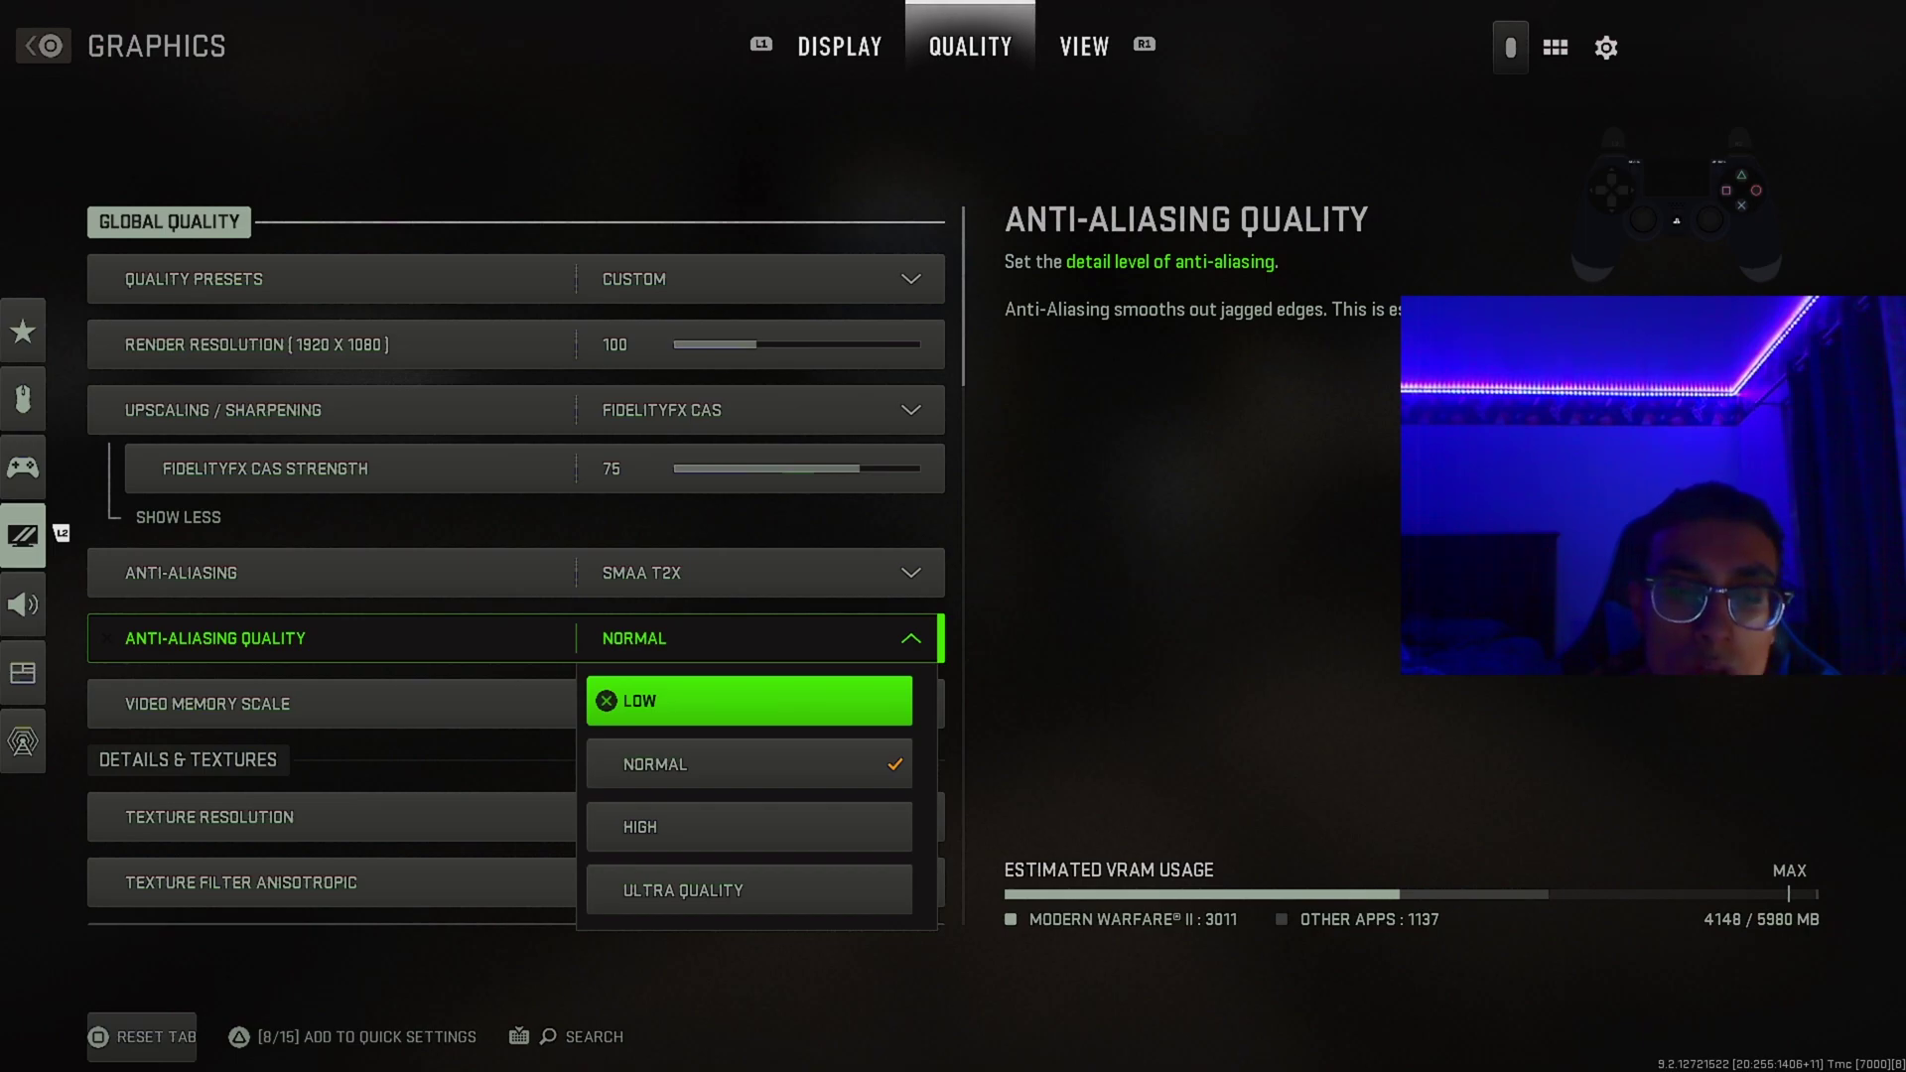
pyautogui.press('Down')
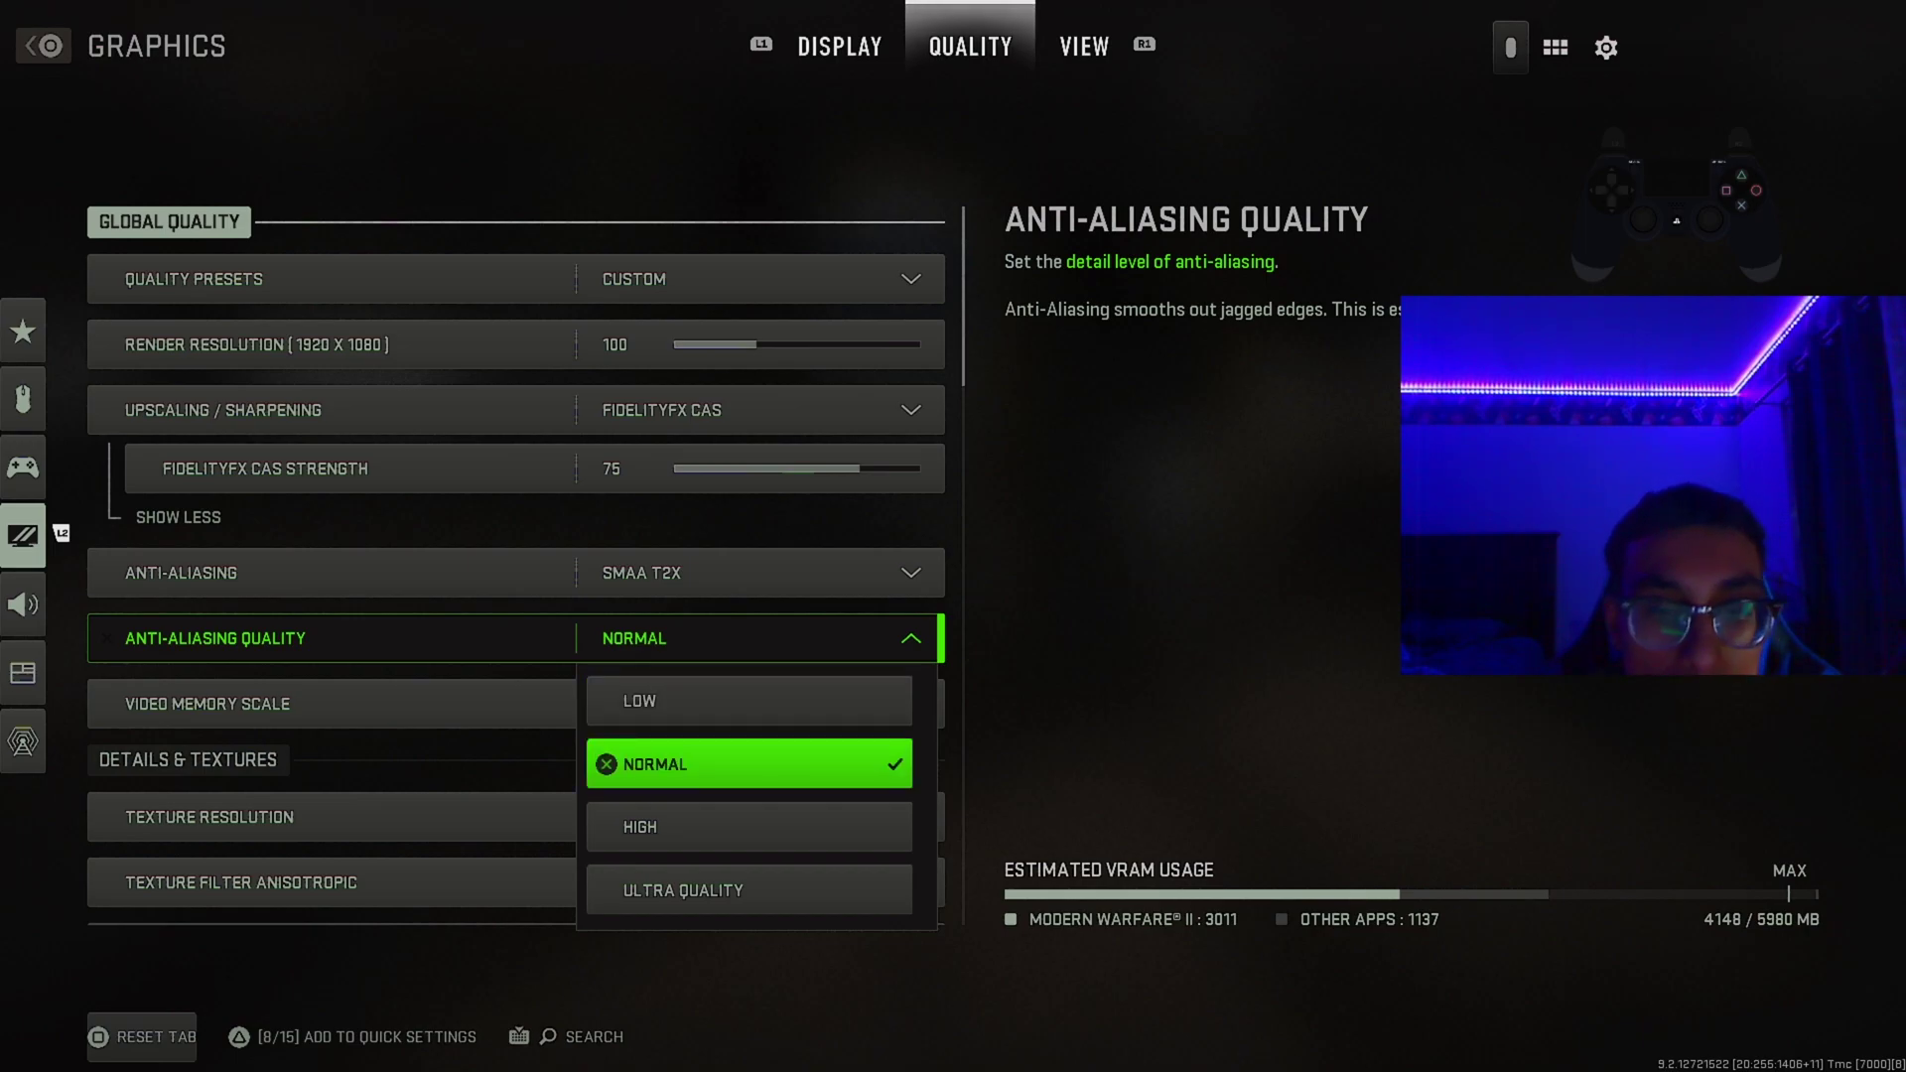
pyautogui.press('Return')
pyautogui.press('Down')
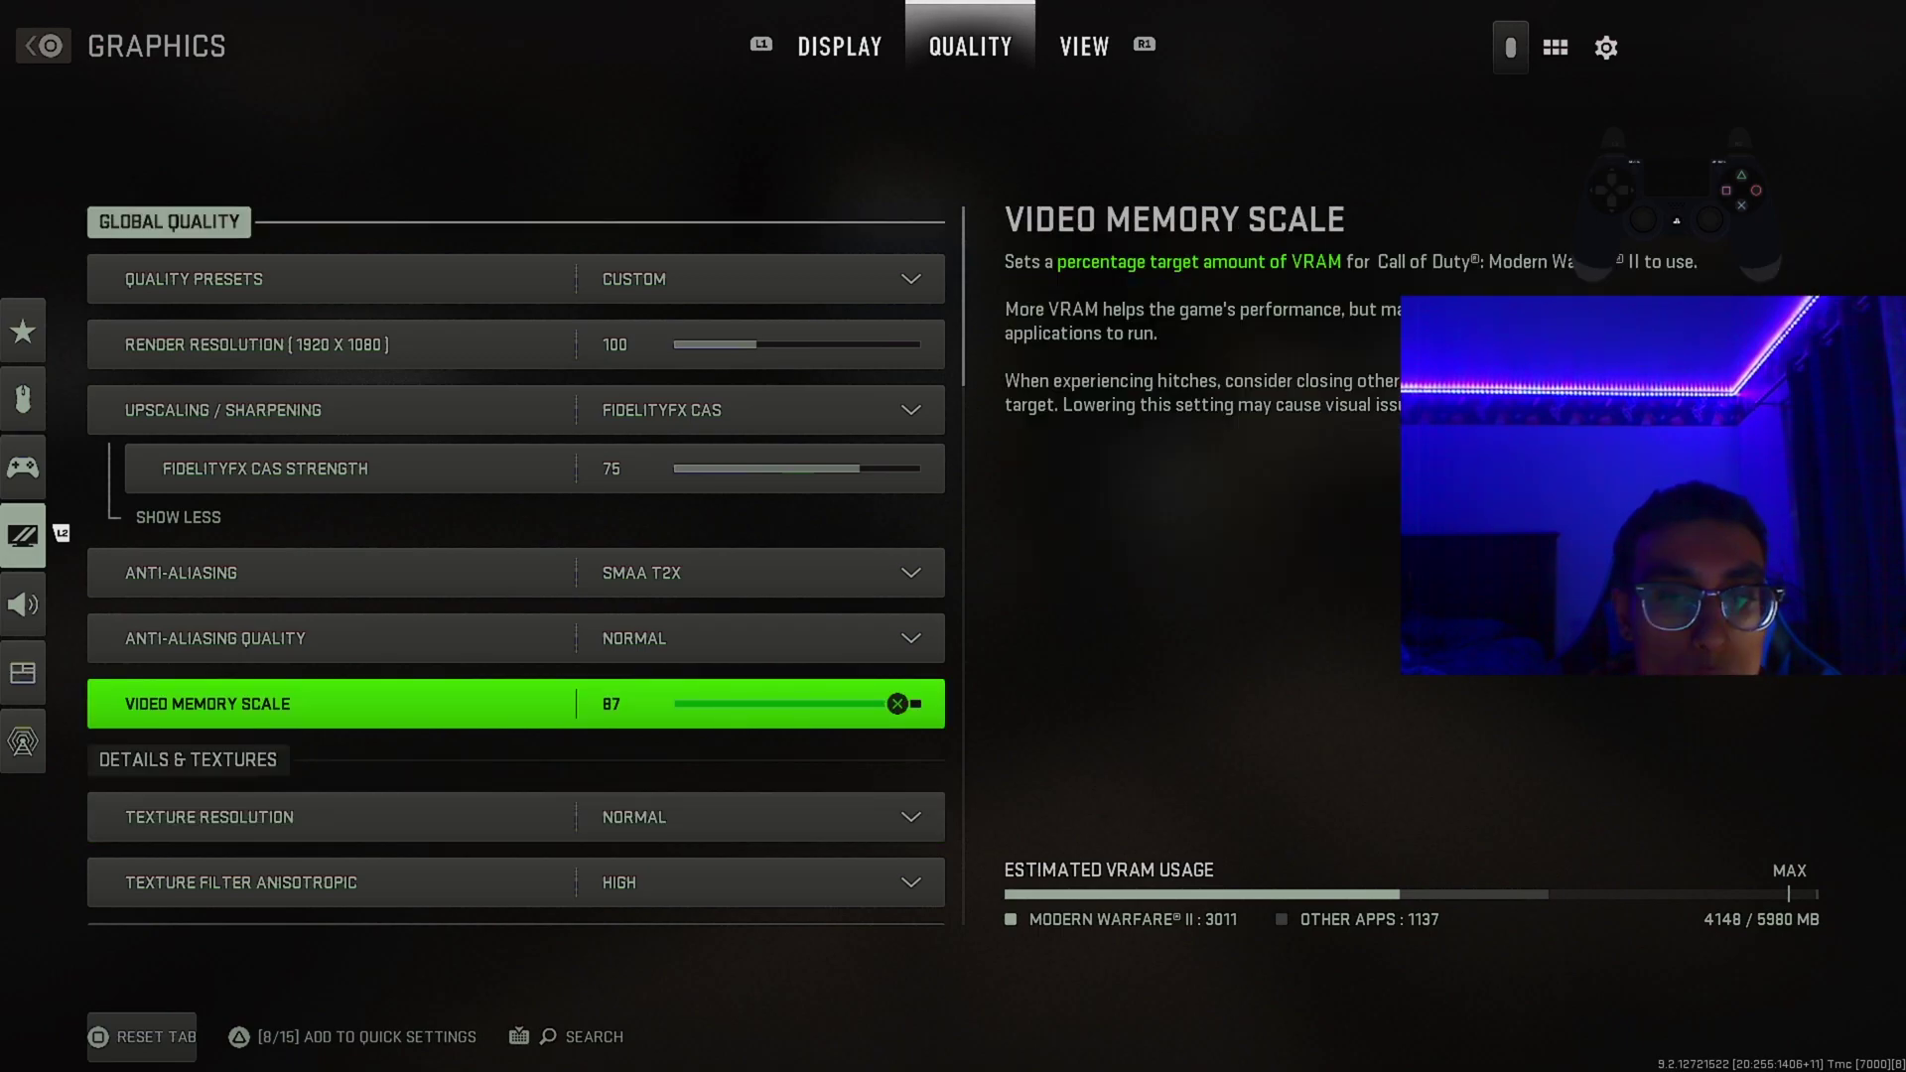
# Step: Try Video Memory Scale at 90 and 80 but keep it at 87, then go to Texture Resolution
pyautogui.press('Return')
pyautogui.press('Right')
pyautogui.press('Right')
pyautogui.press('Right')
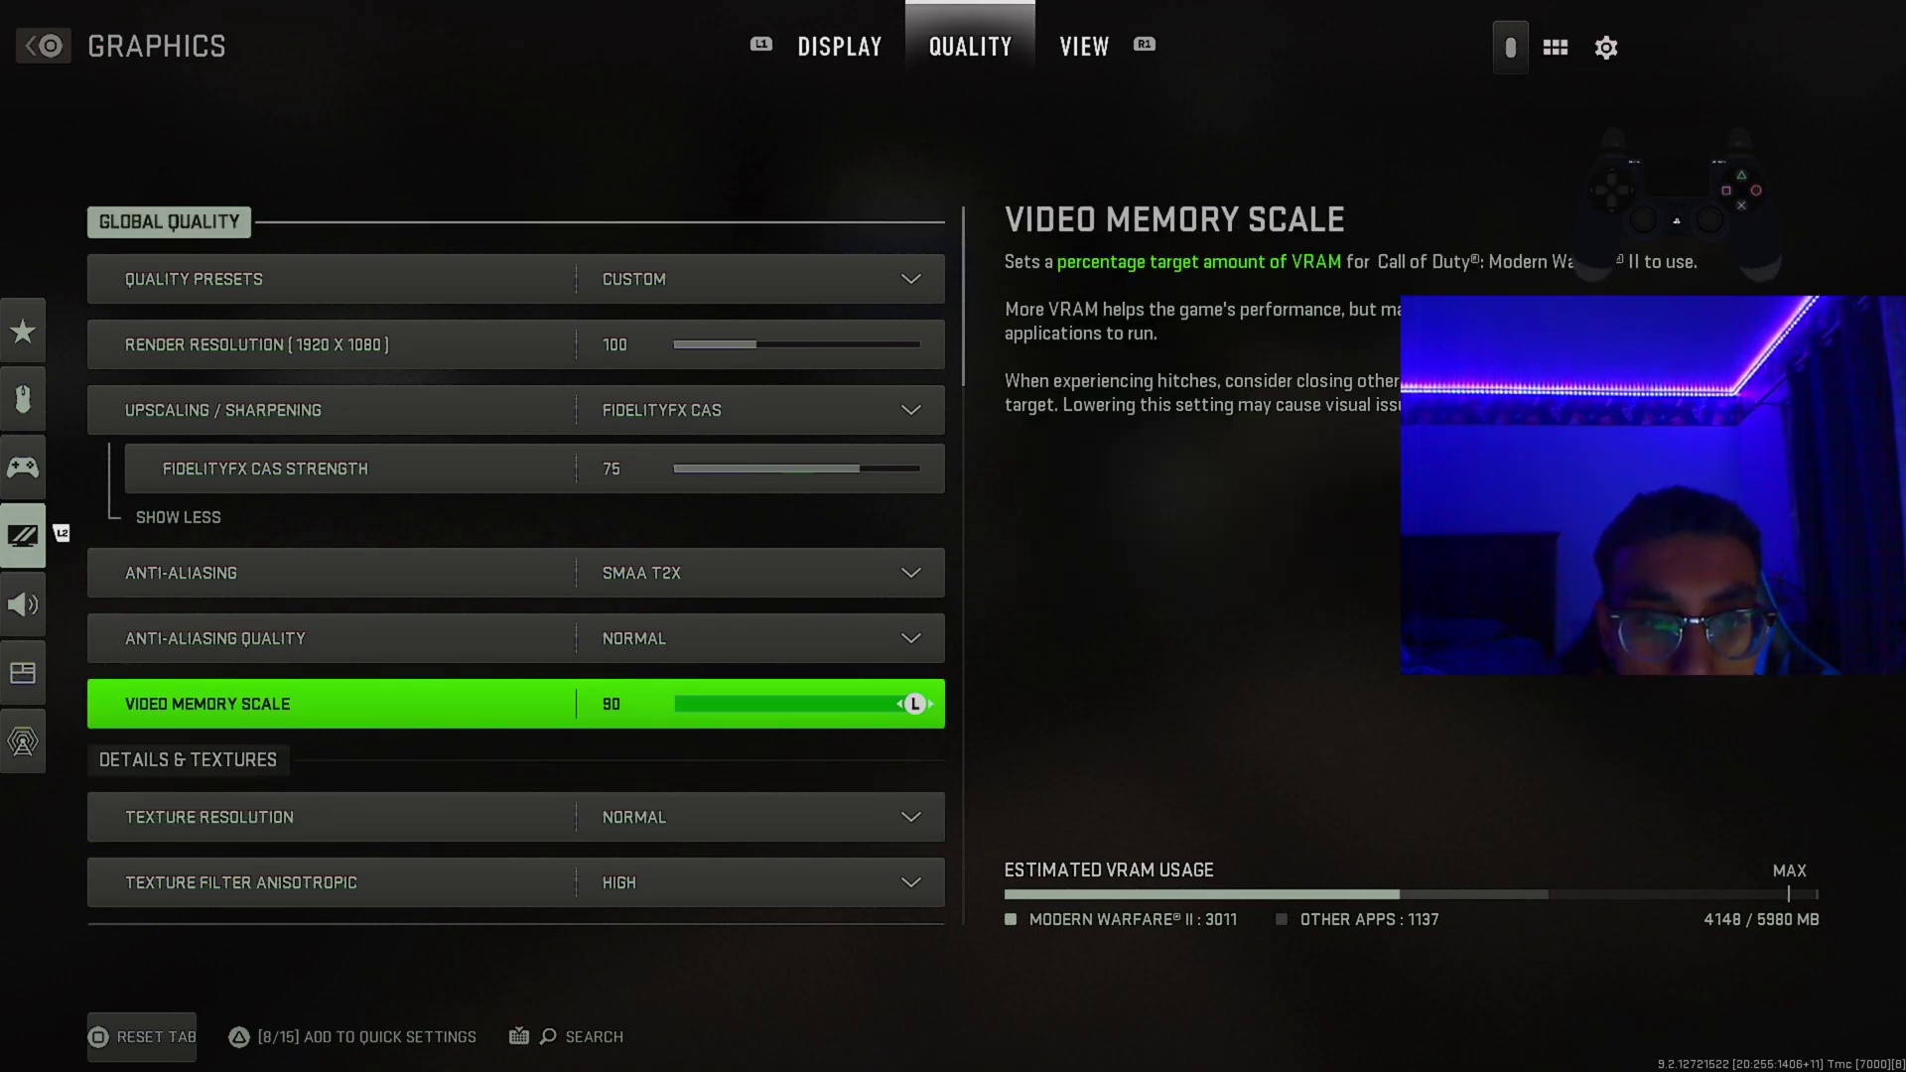
pyautogui.press('Left')
pyautogui.press('Left')
pyautogui.press('Left')
pyautogui.press('Left')
pyautogui.press('Left')
pyautogui.press('Left')
pyautogui.press('Left')
pyautogui.press('Left')
pyautogui.press('Left')
pyautogui.press('Left')
pyautogui.press('Return')
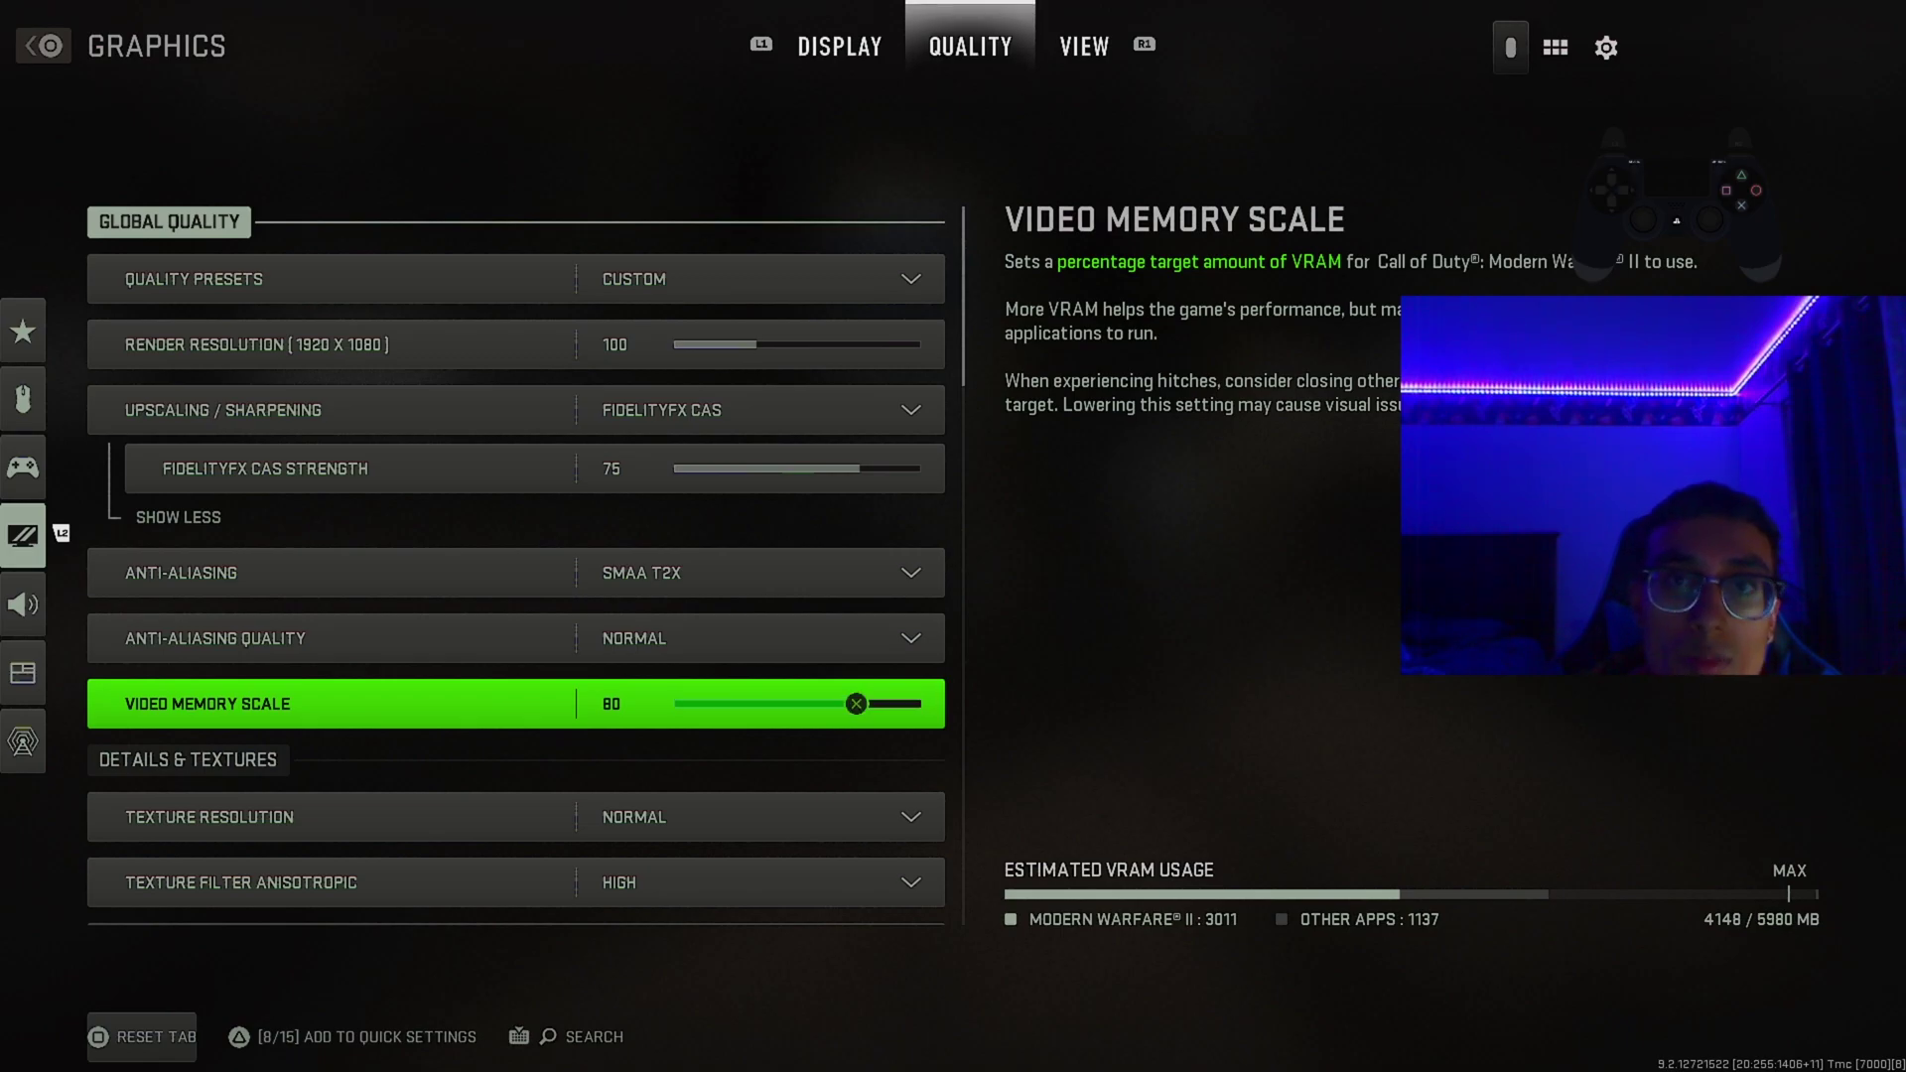
pyautogui.press('Down')
pyautogui.press('Down')
pyautogui.press('Down')
pyautogui.press('Down')
pyautogui.press('Down')
pyautogui.press('Up')
pyautogui.press('Up')
pyautogui.press('Up')
pyautogui.press('Up')
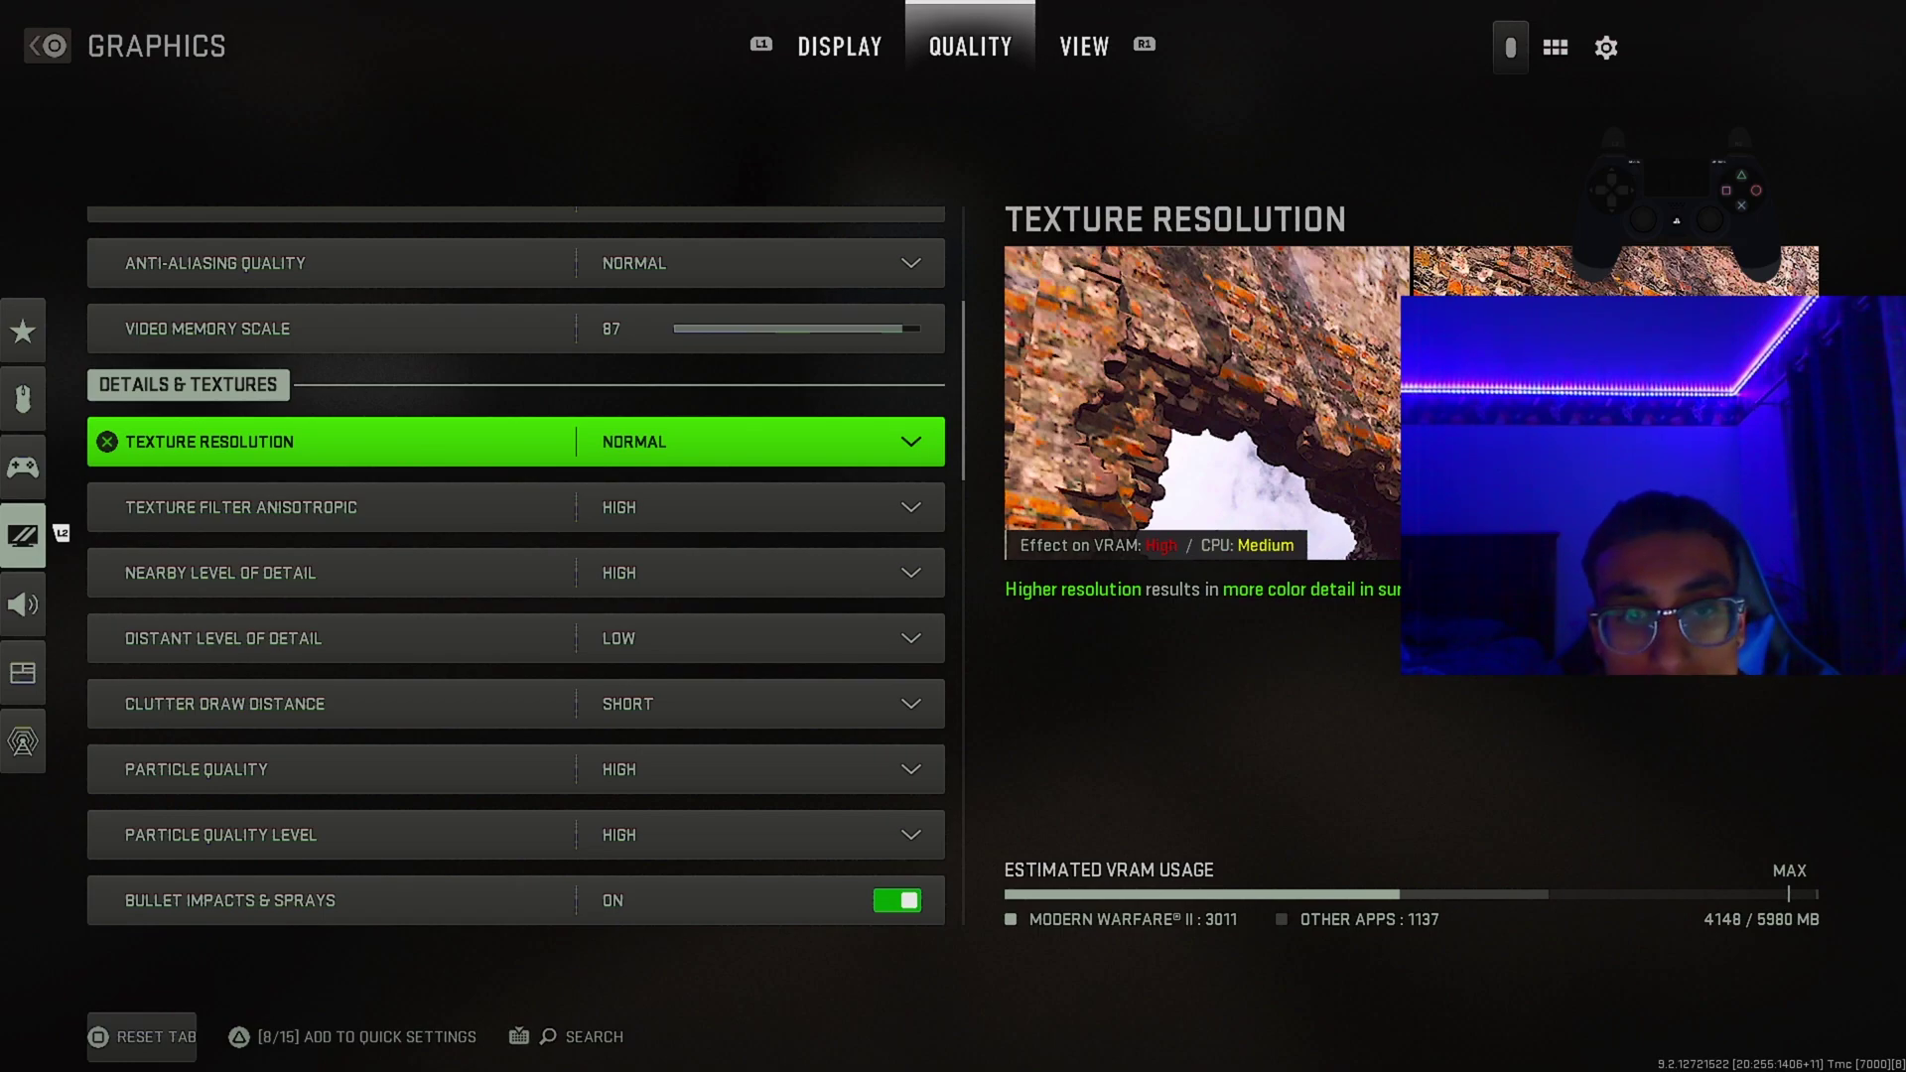
pyautogui.press('Down')
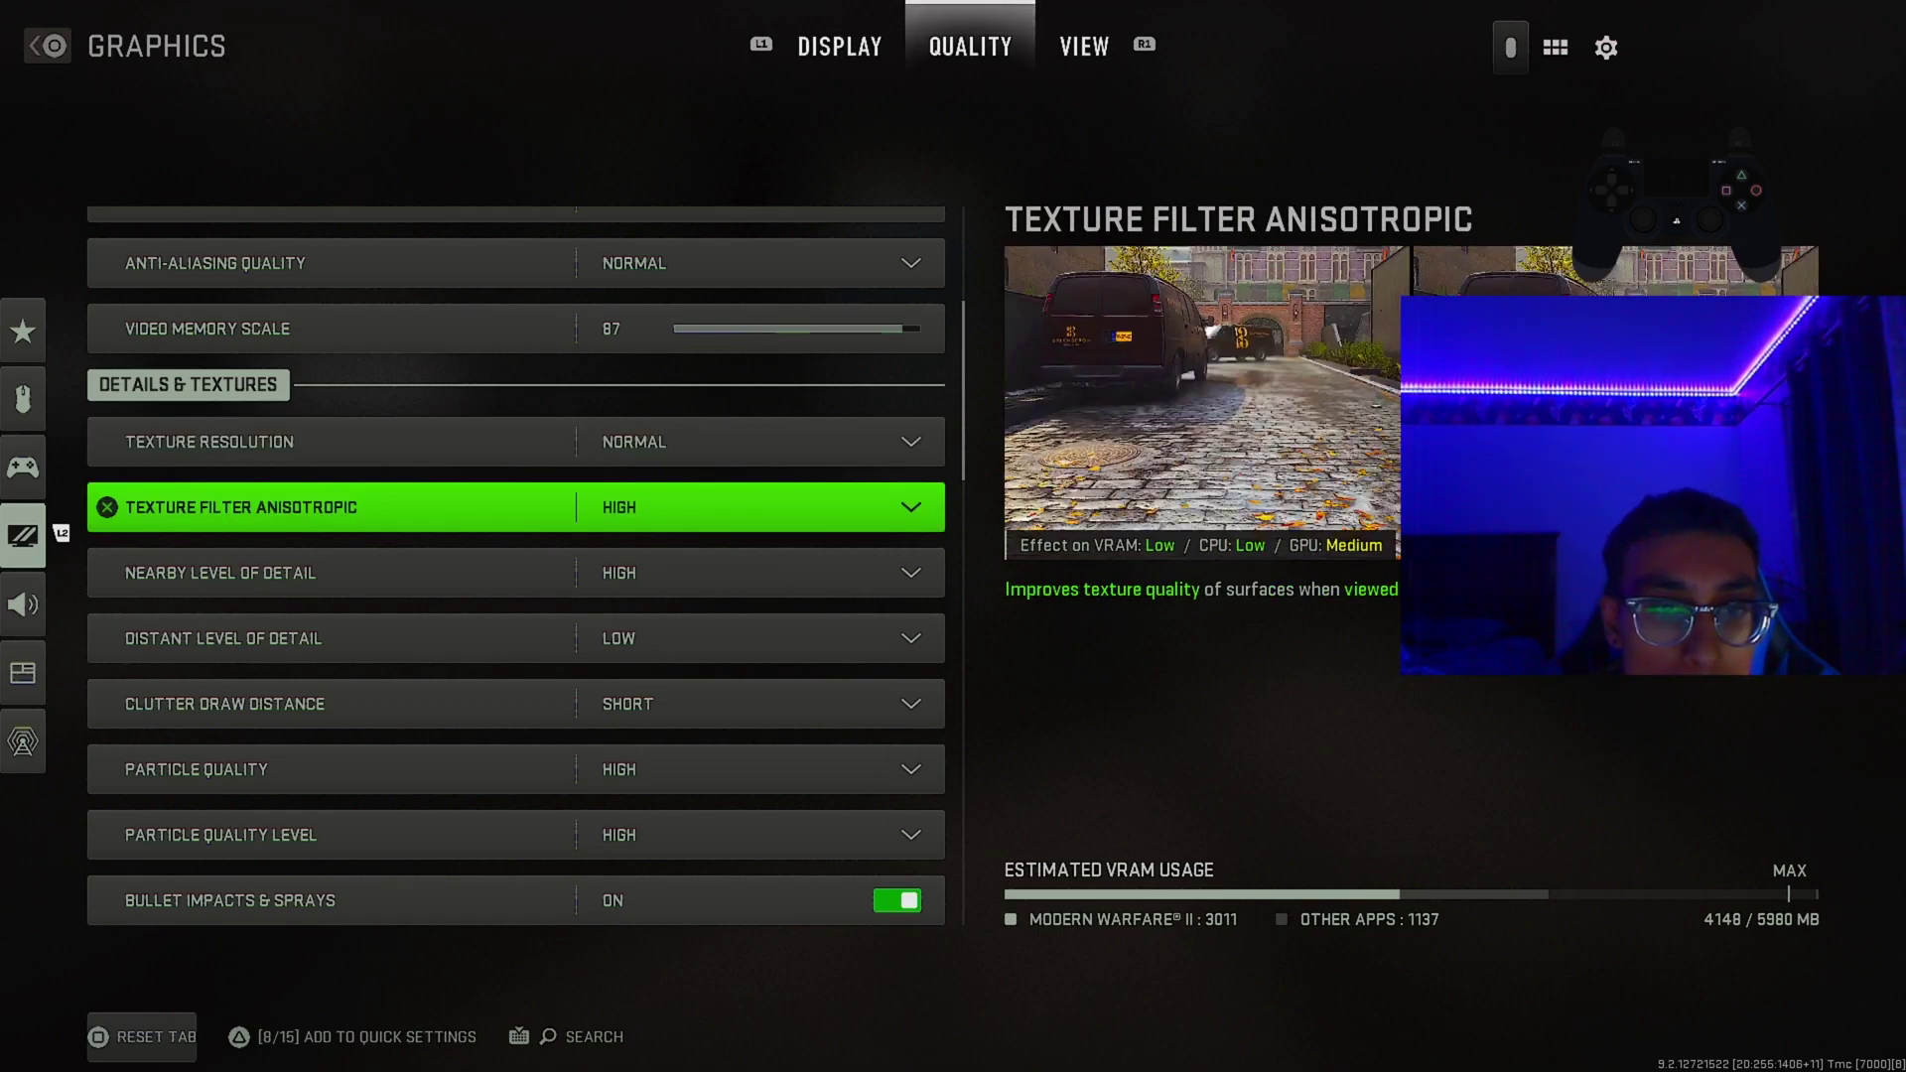
pyautogui.press('Down')
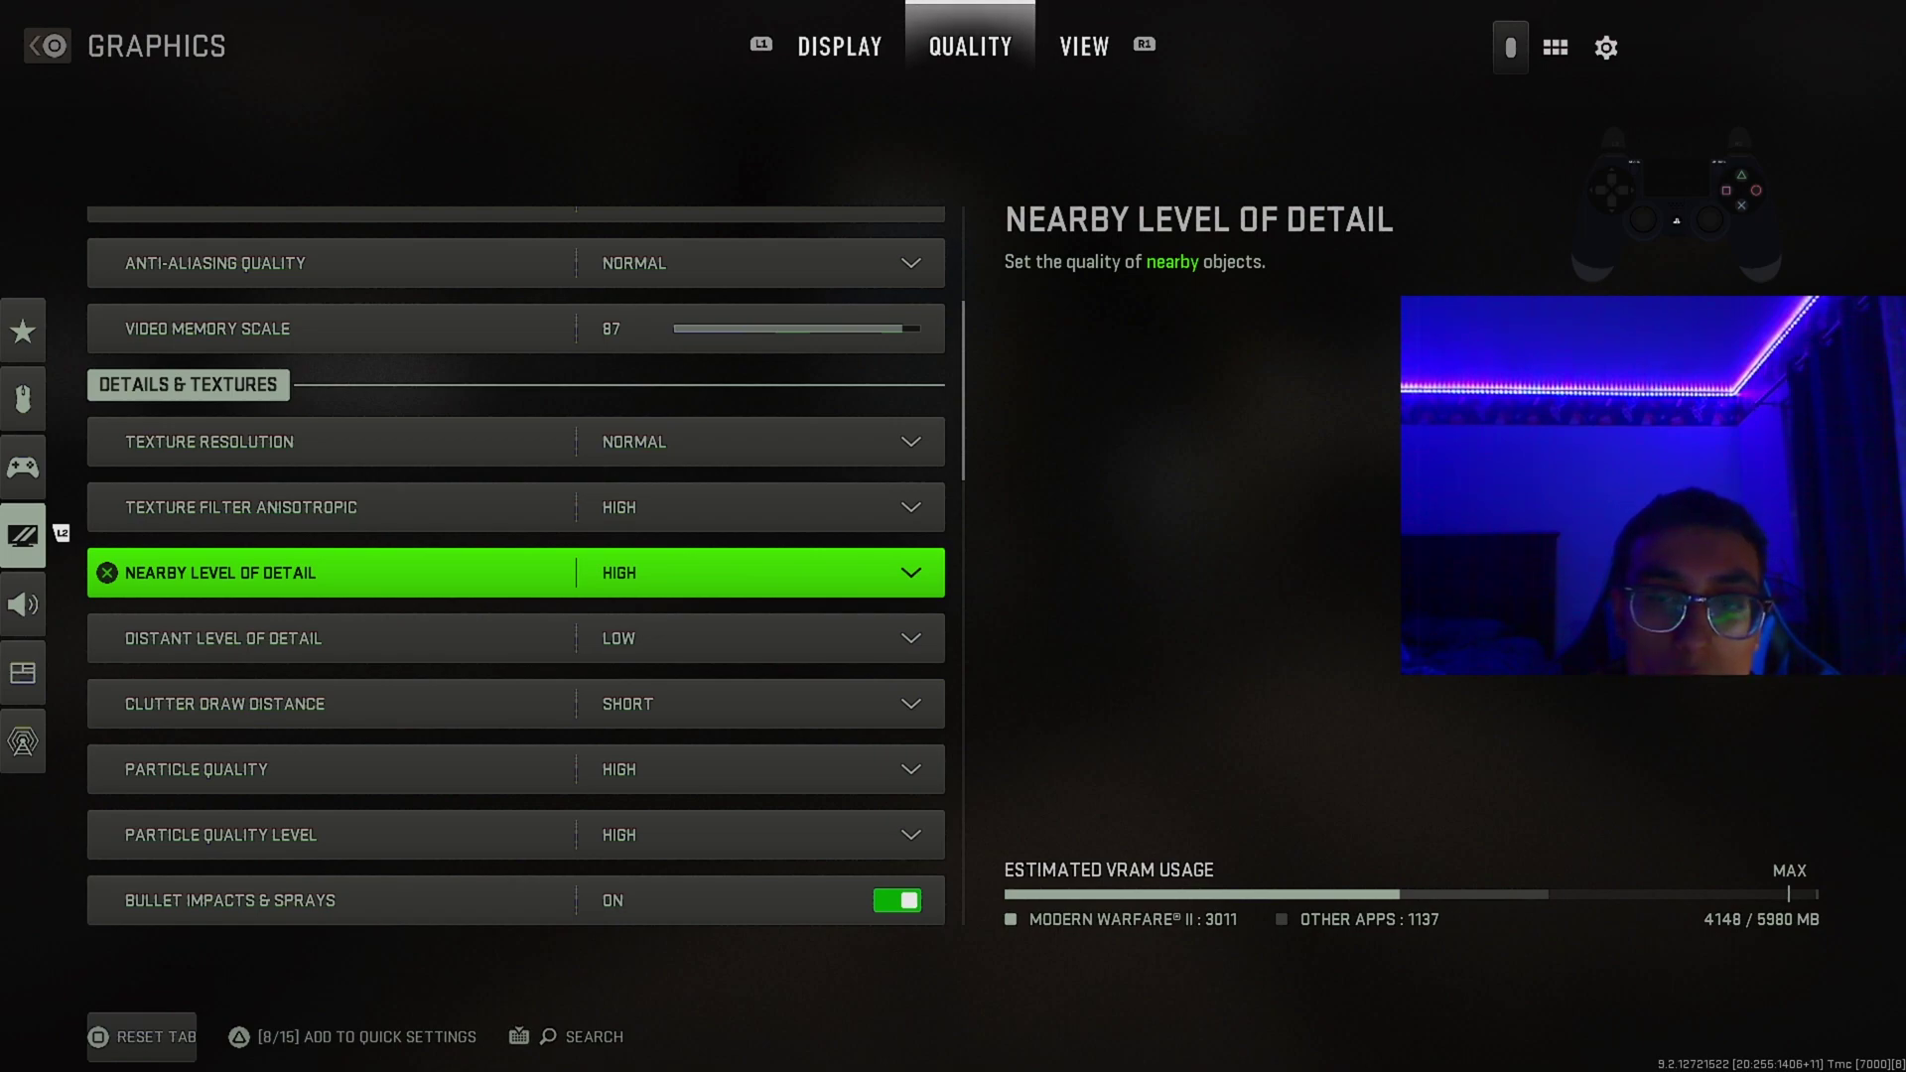
pyautogui.press('Down')
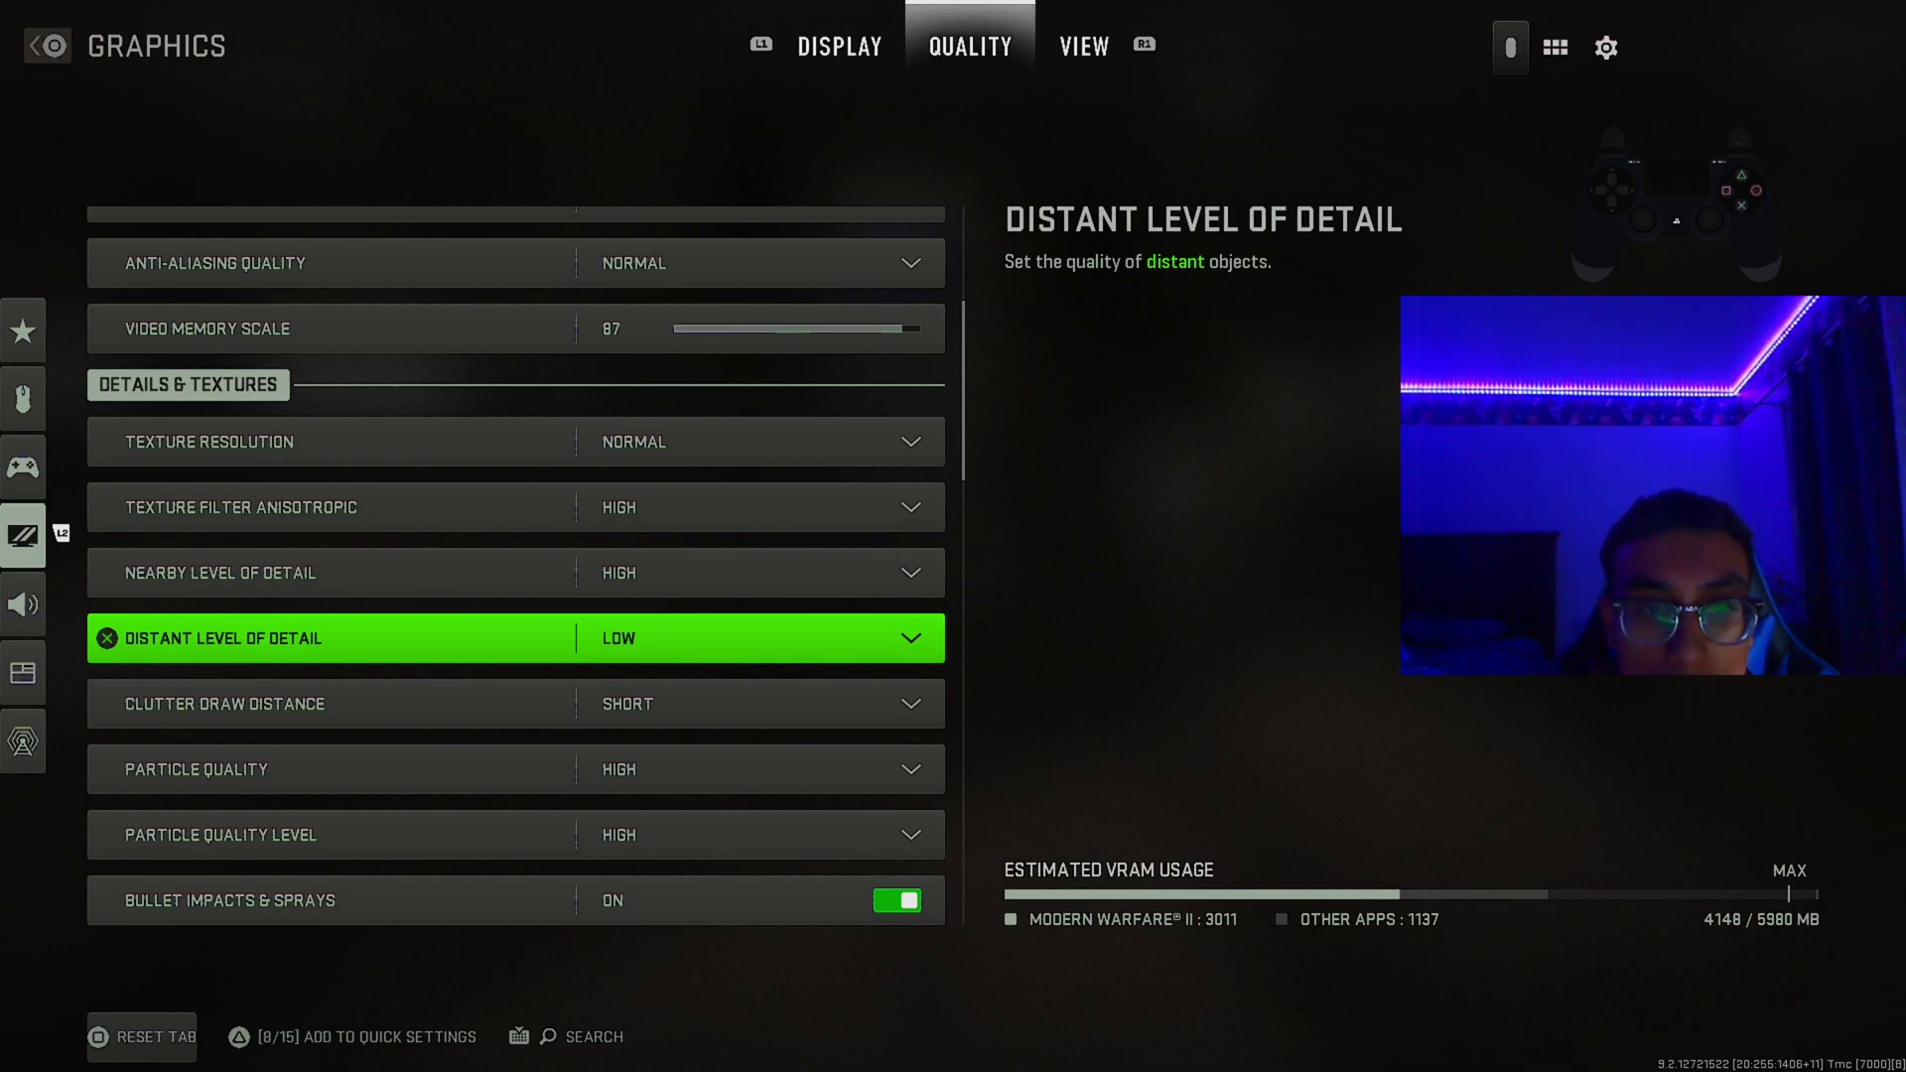
pyautogui.press('Up')
pyautogui.press('Up')
pyautogui.press('Up')
pyautogui.press('Down')
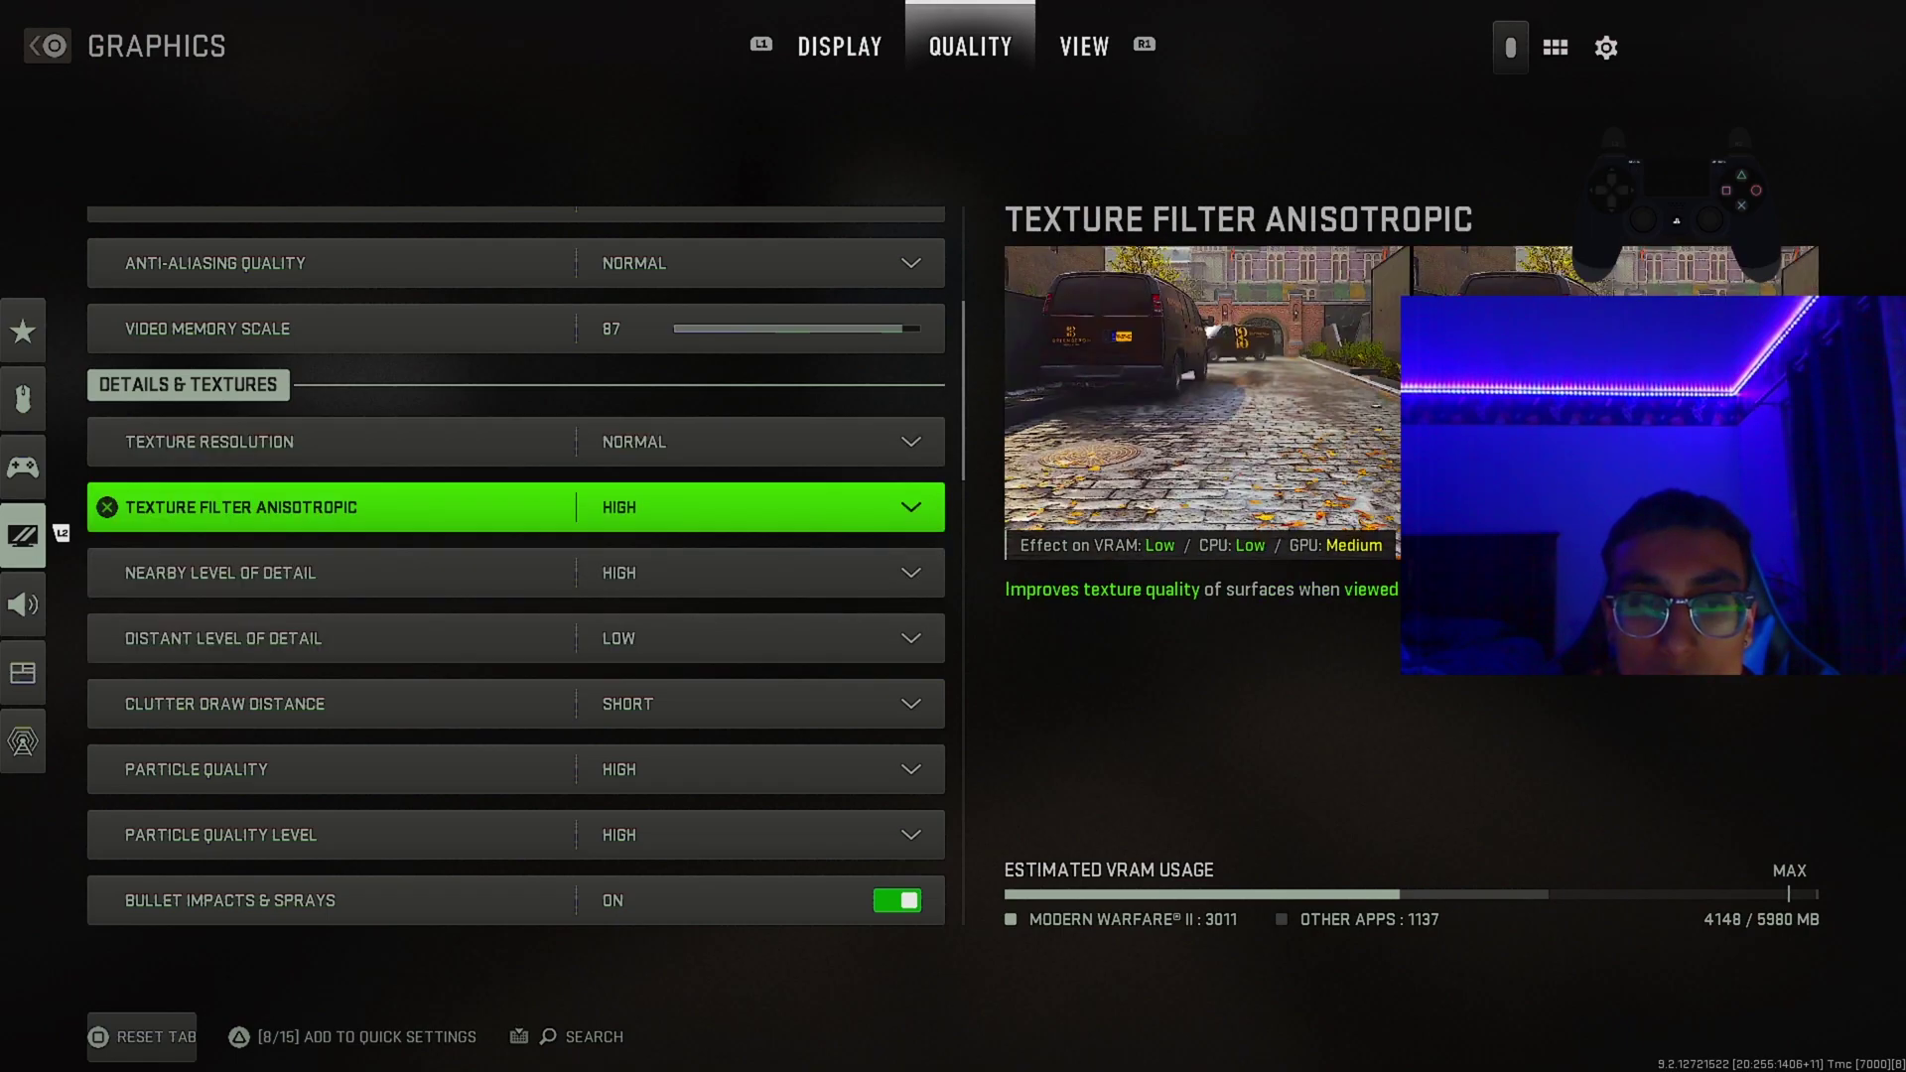
pyautogui.press('Down')
pyautogui.press('Up')
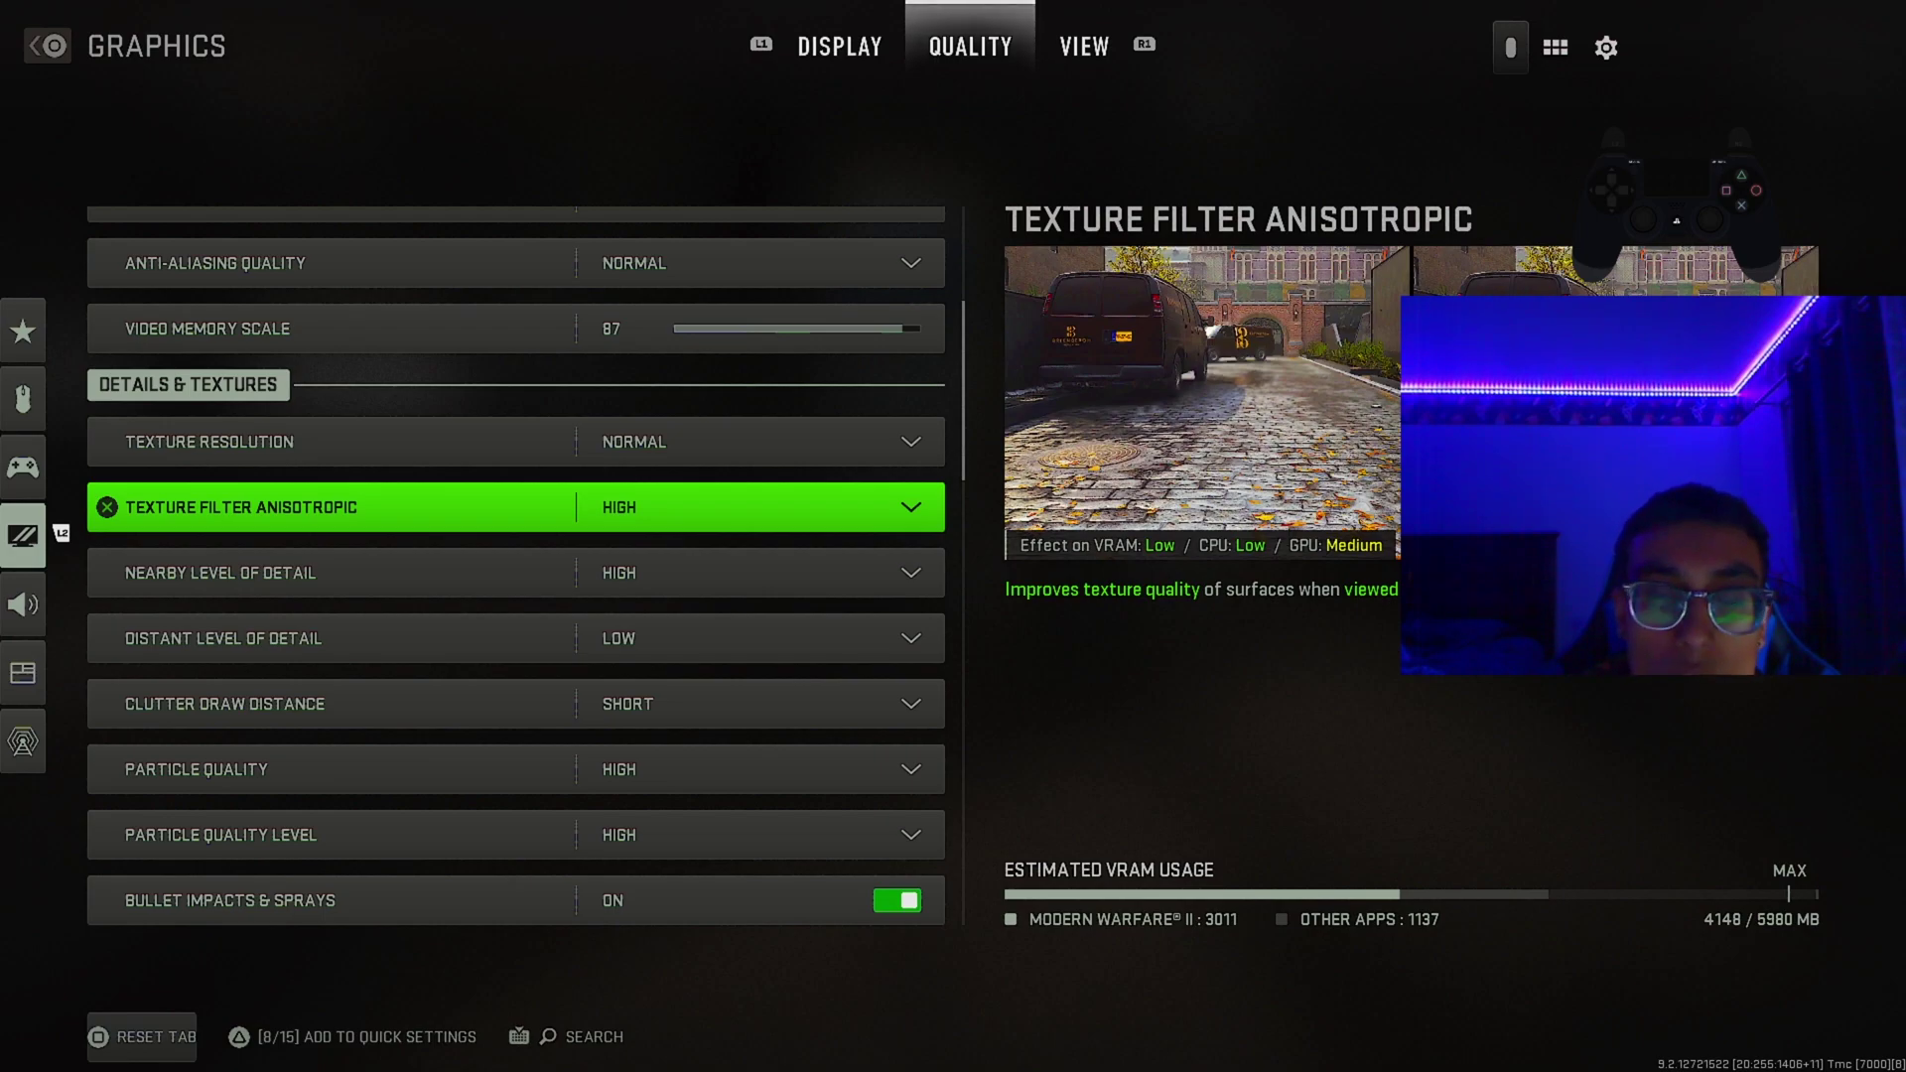
pyautogui.click(516, 704)
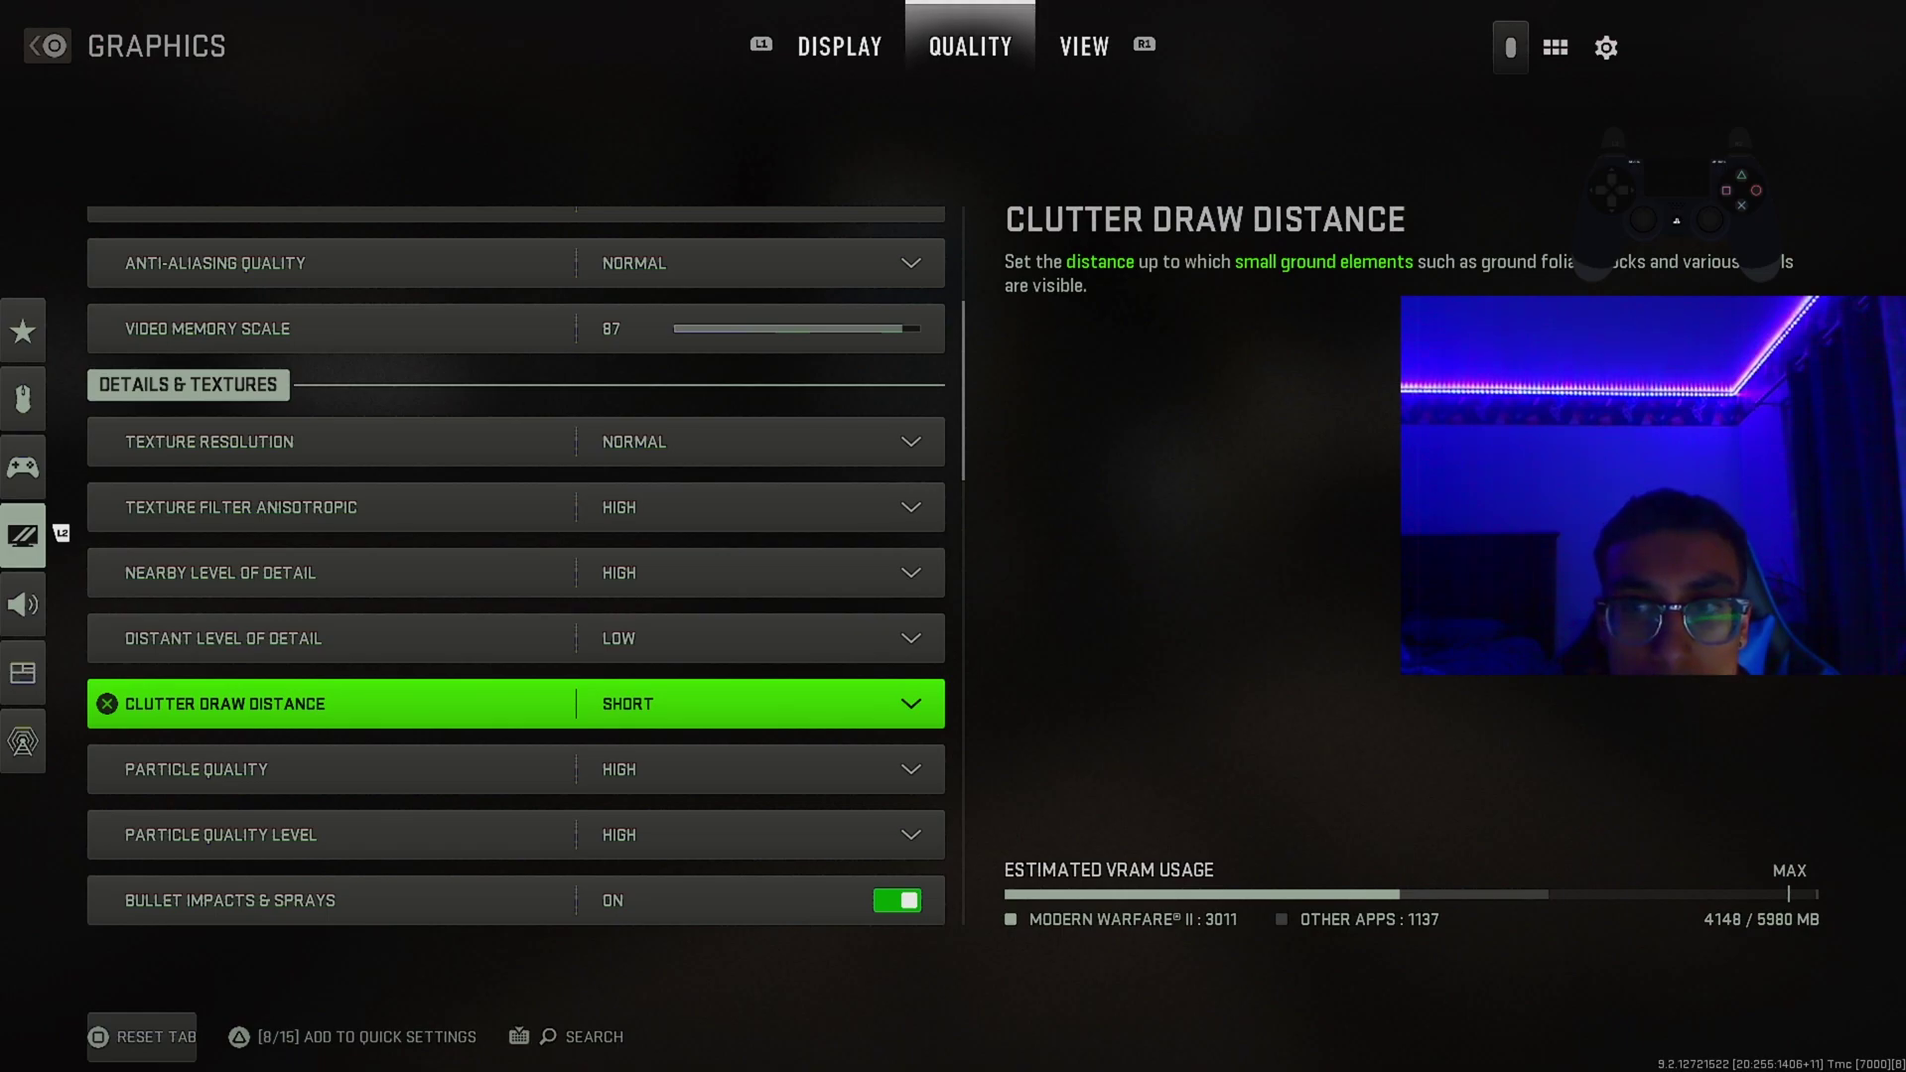
pyautogui.press('Return')
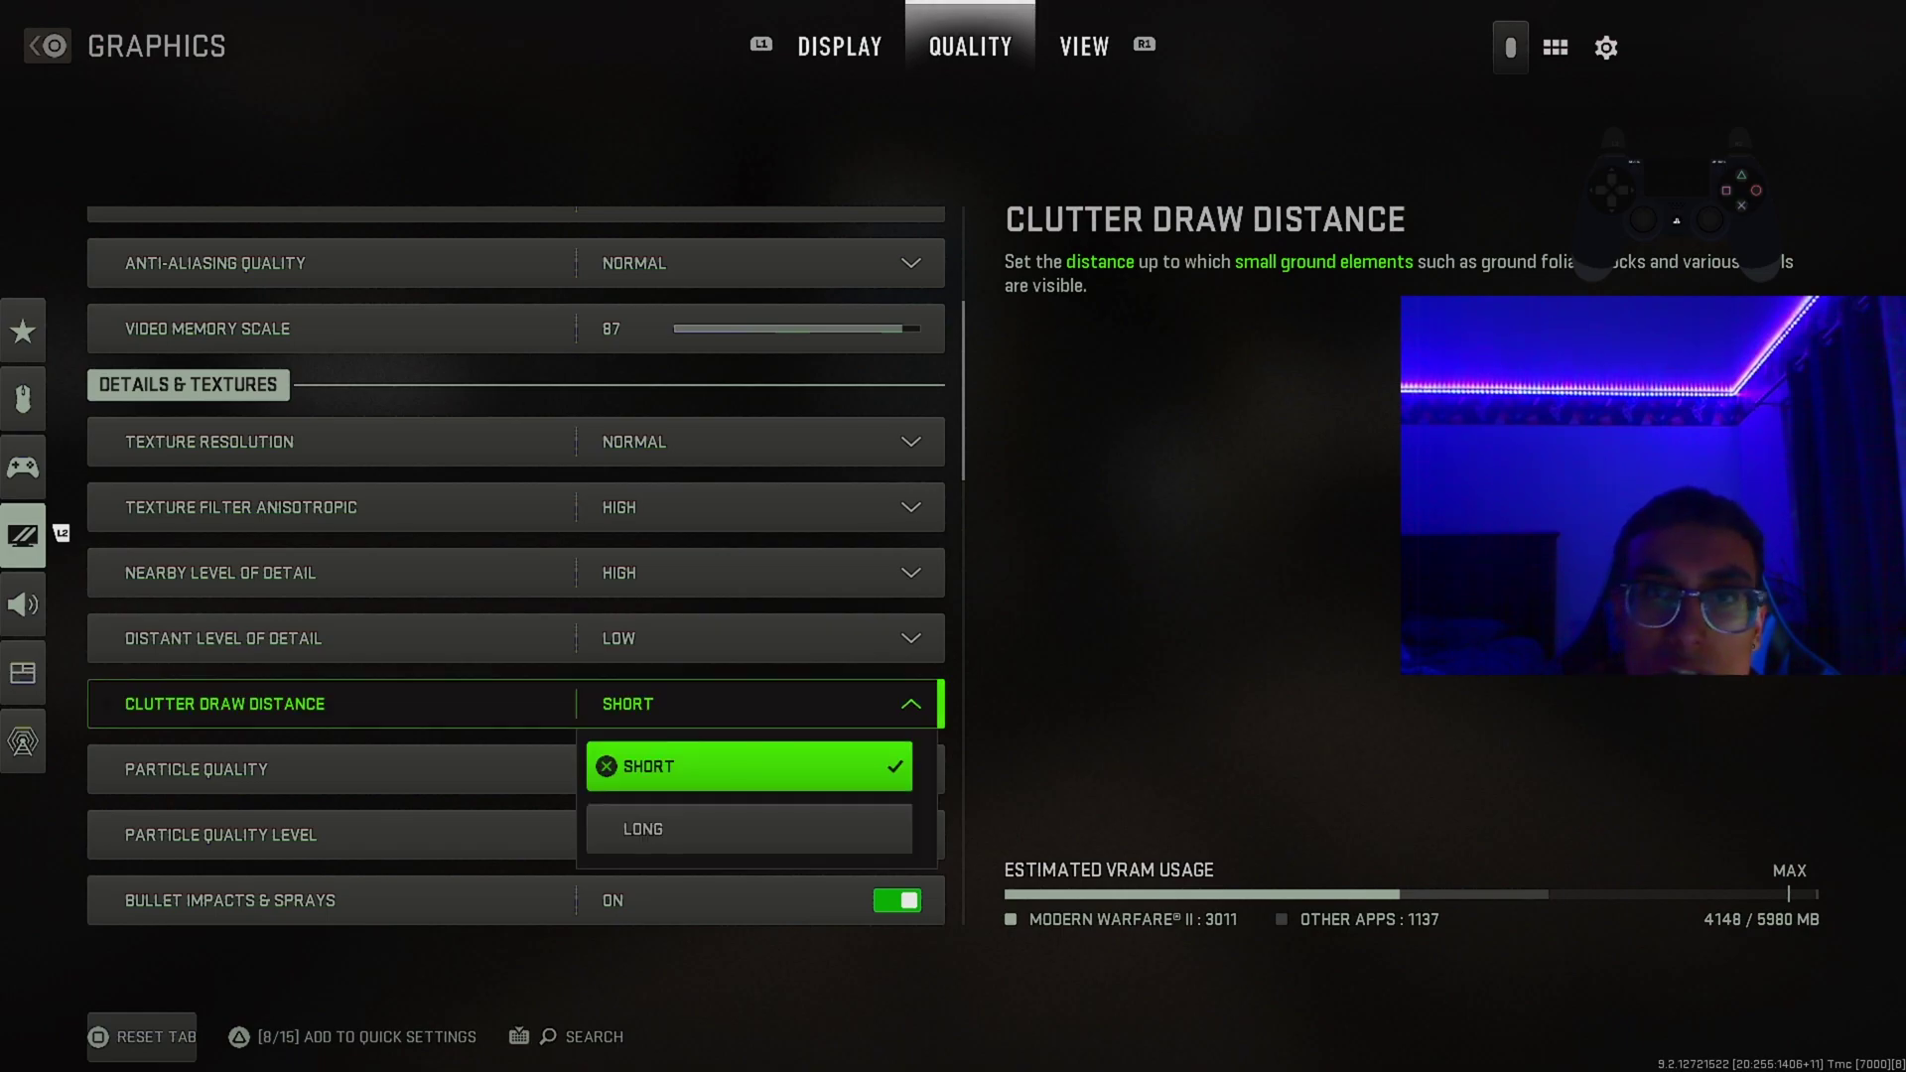
pyautogui.press('Return')
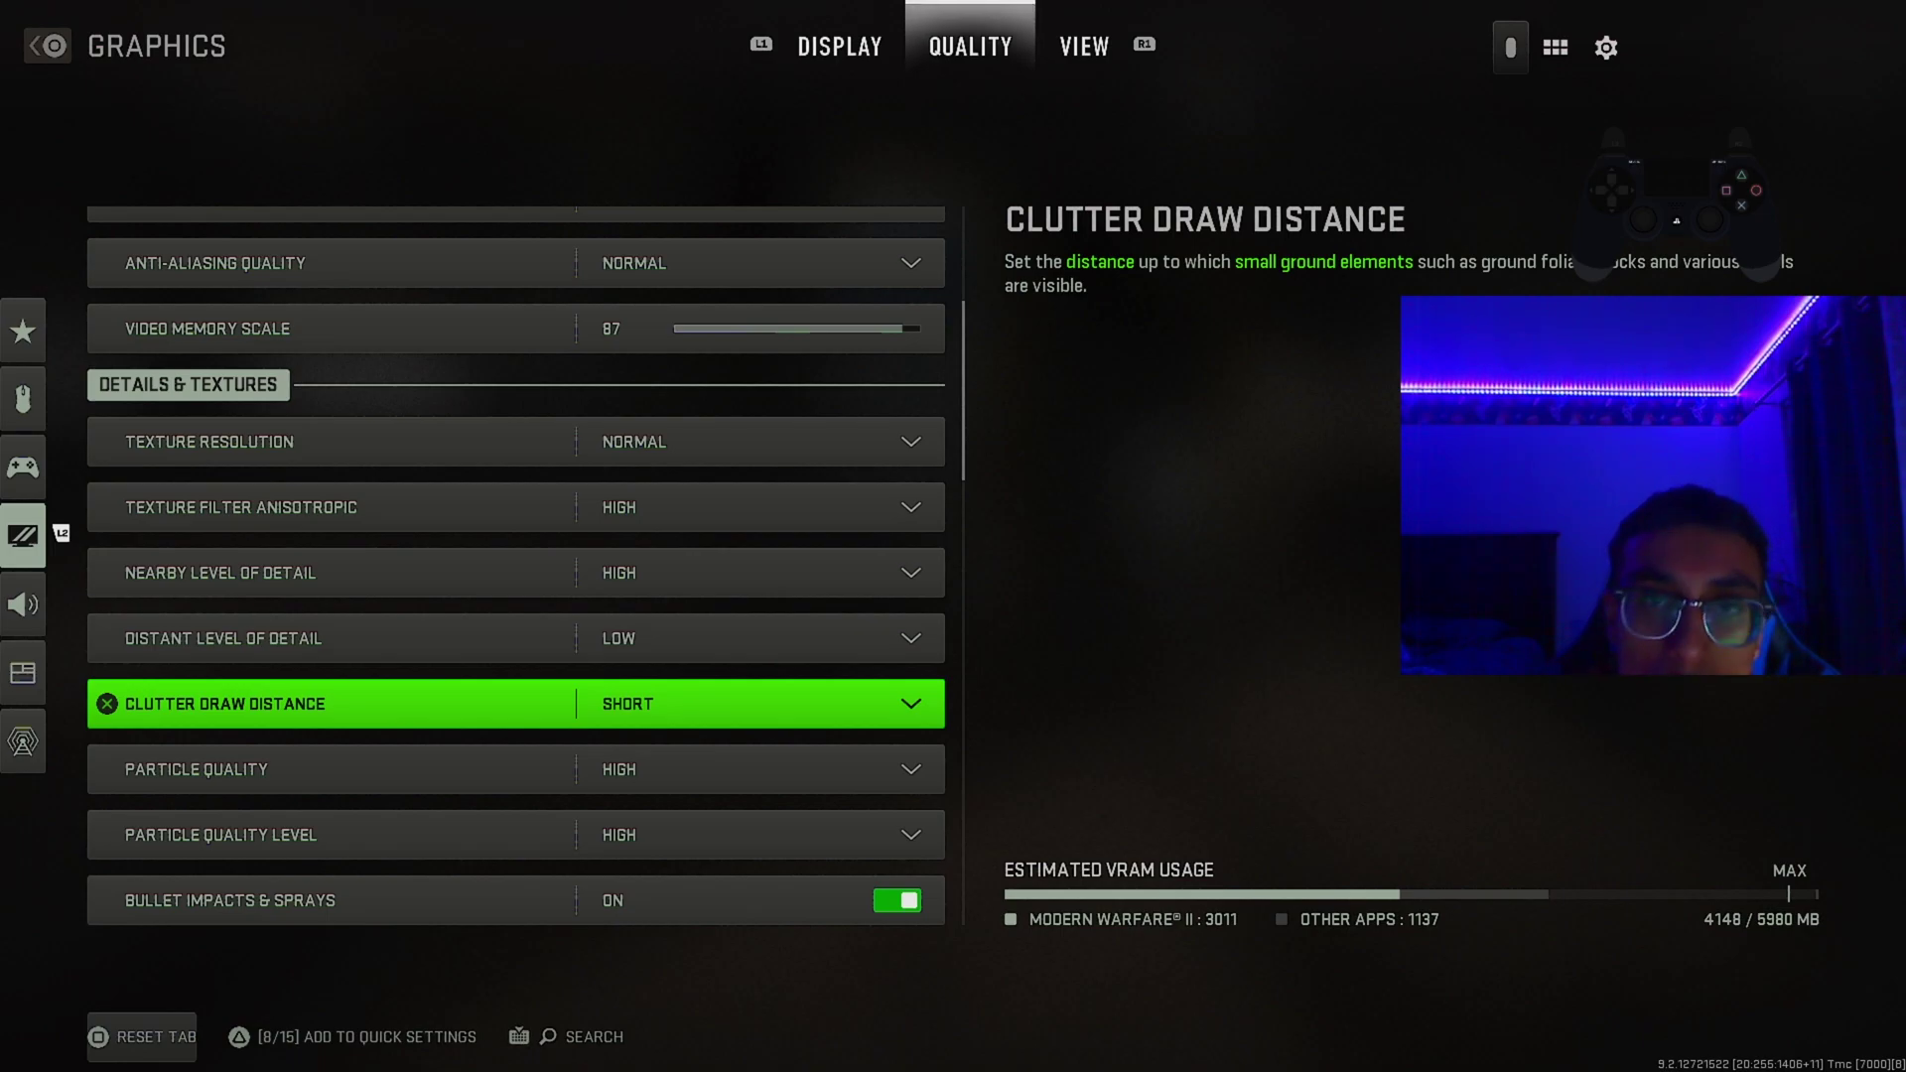
pyautogui.press('Down')
pyautogui.press('Down')
pyautogui.press('Down')
pyautogui.press('Down')
pyautogui.press('Up')
pyautogui.press('Up')
pyautogui.press('Up')
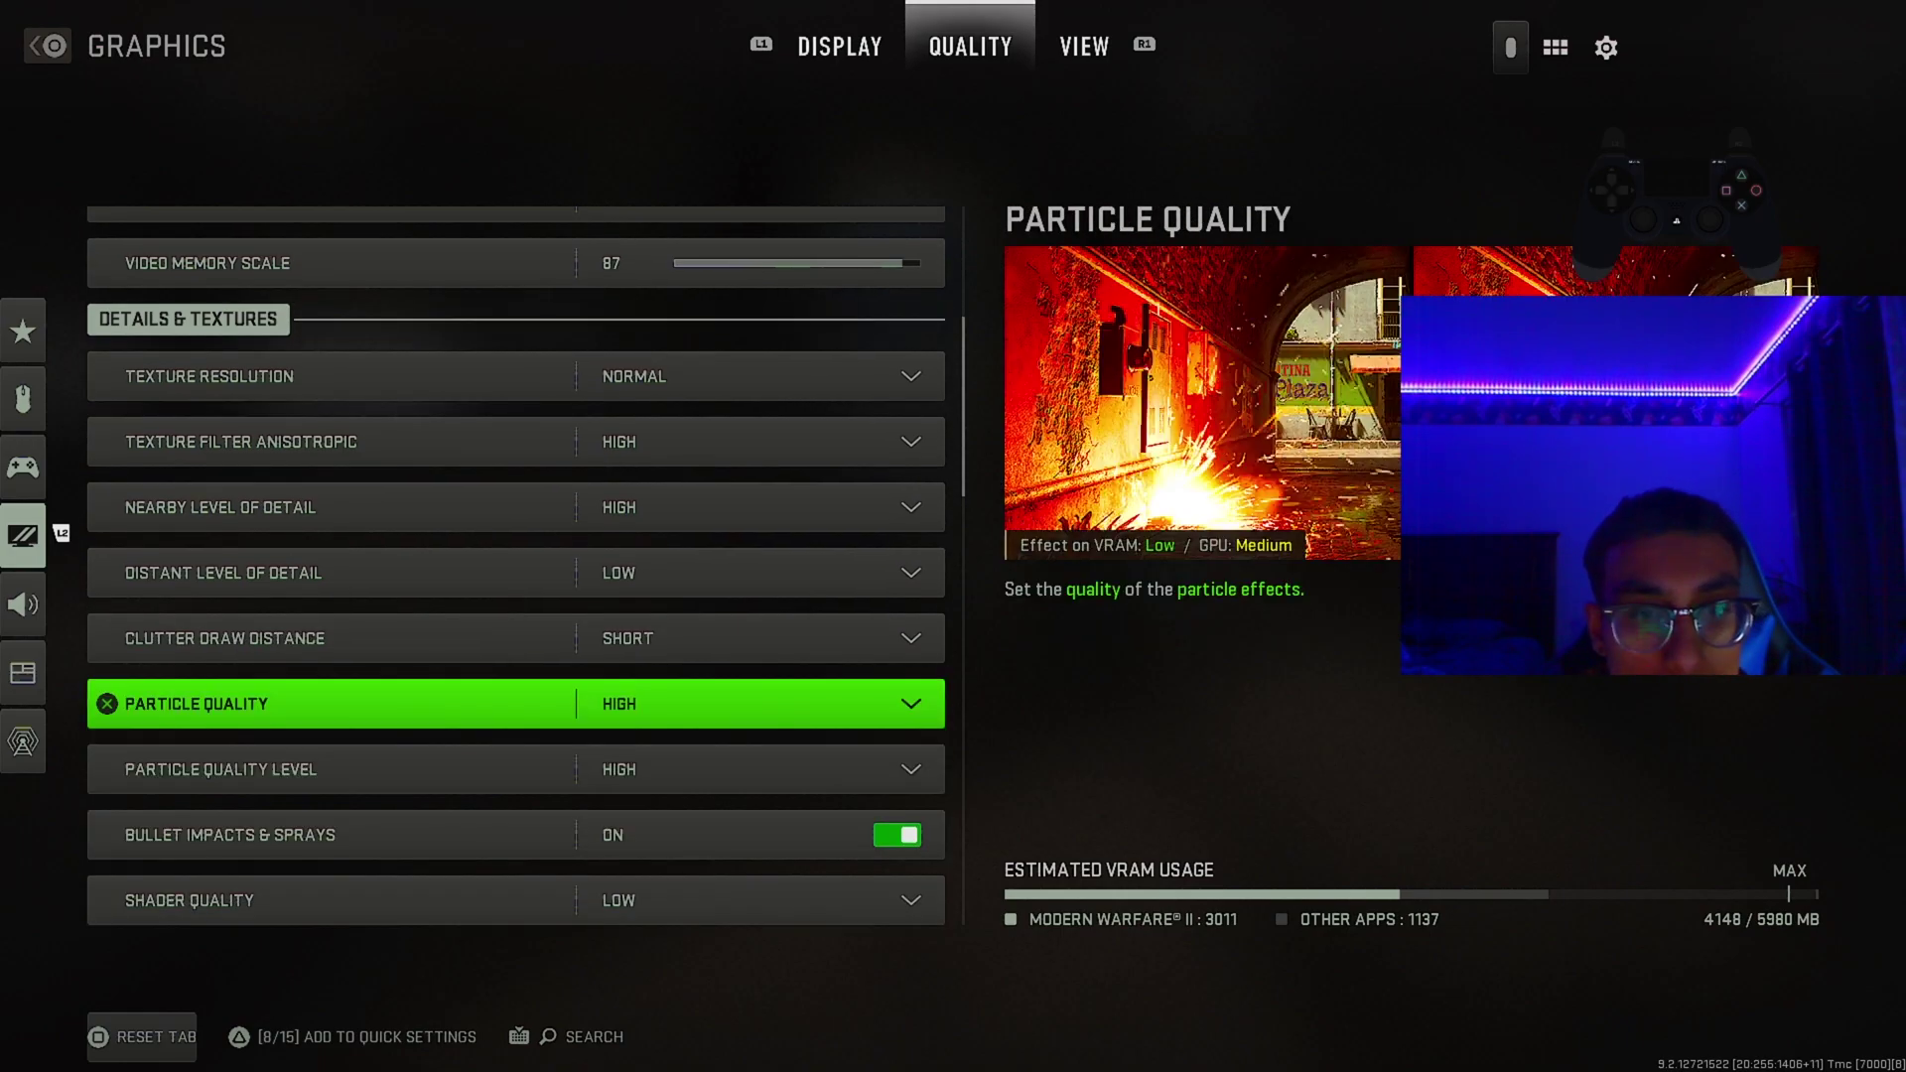
pyautogui.press('Down')
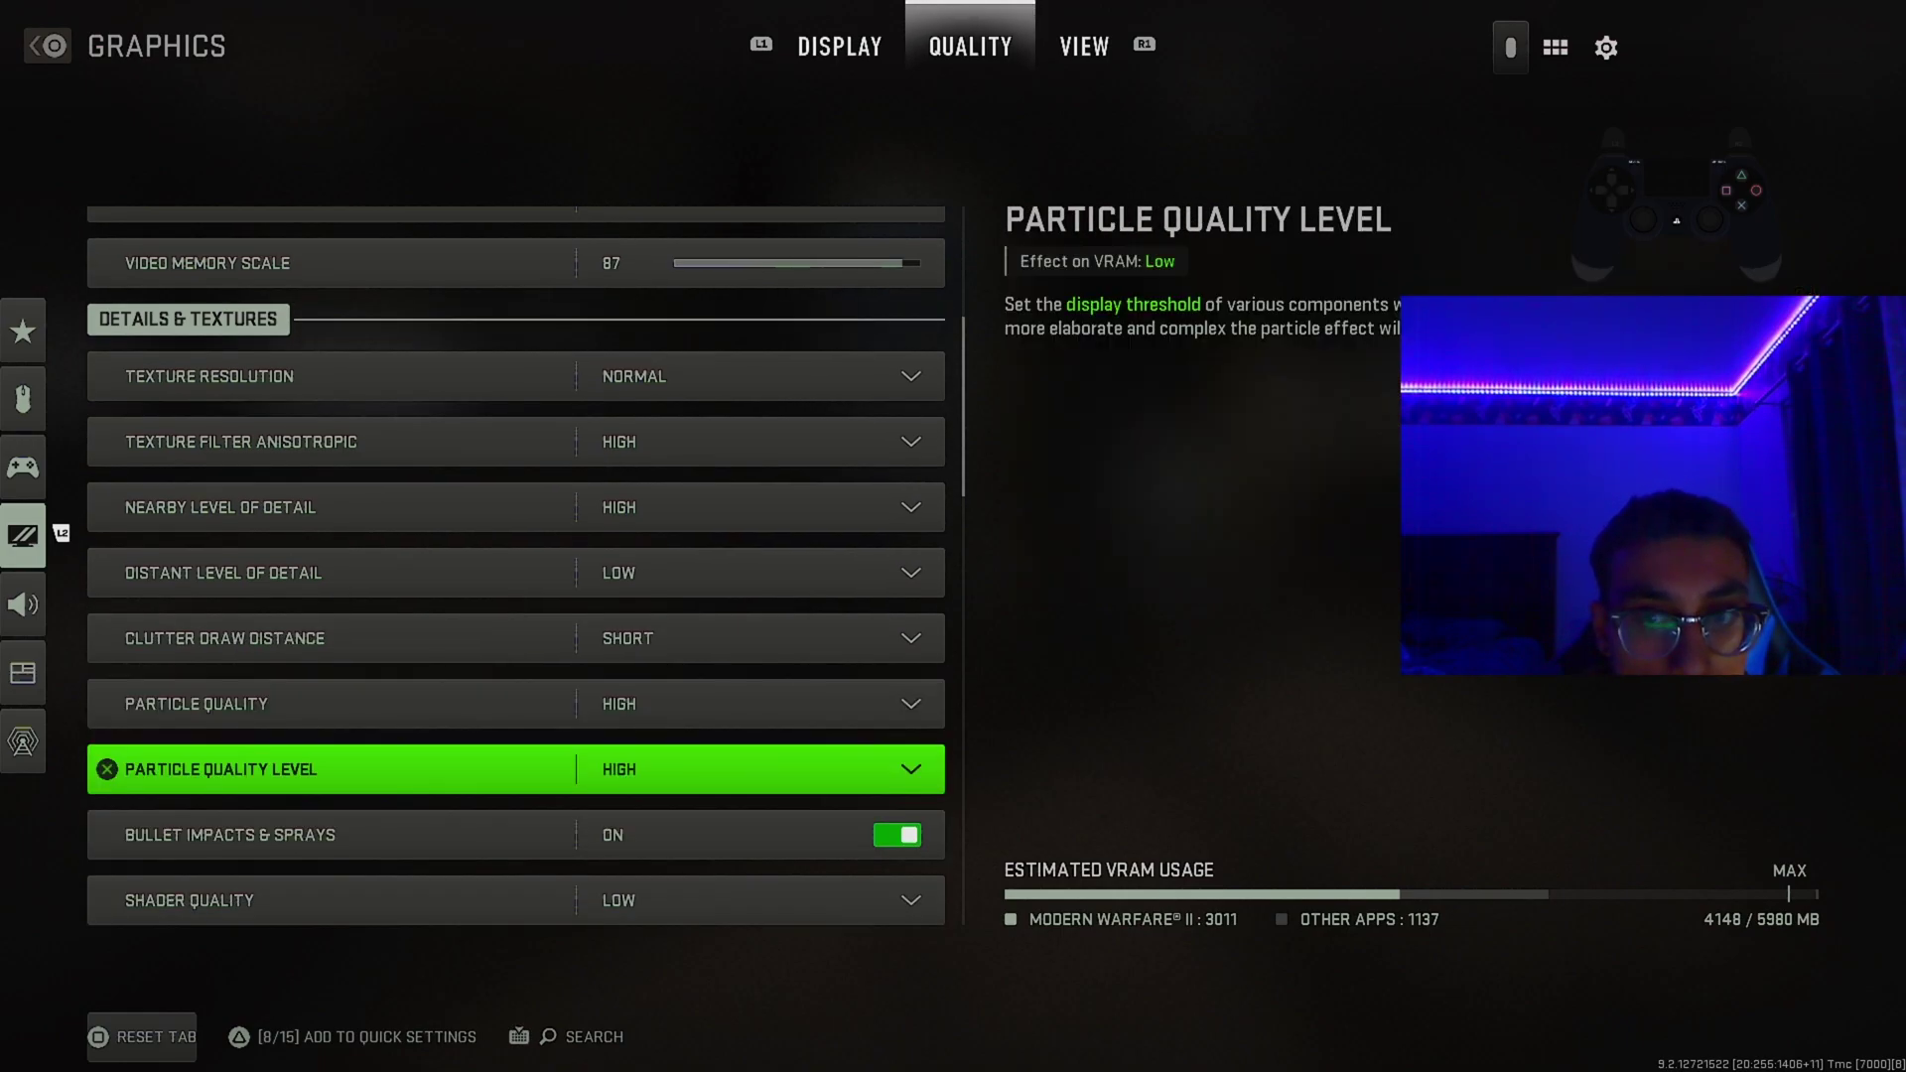
pyautogui.press('Up')
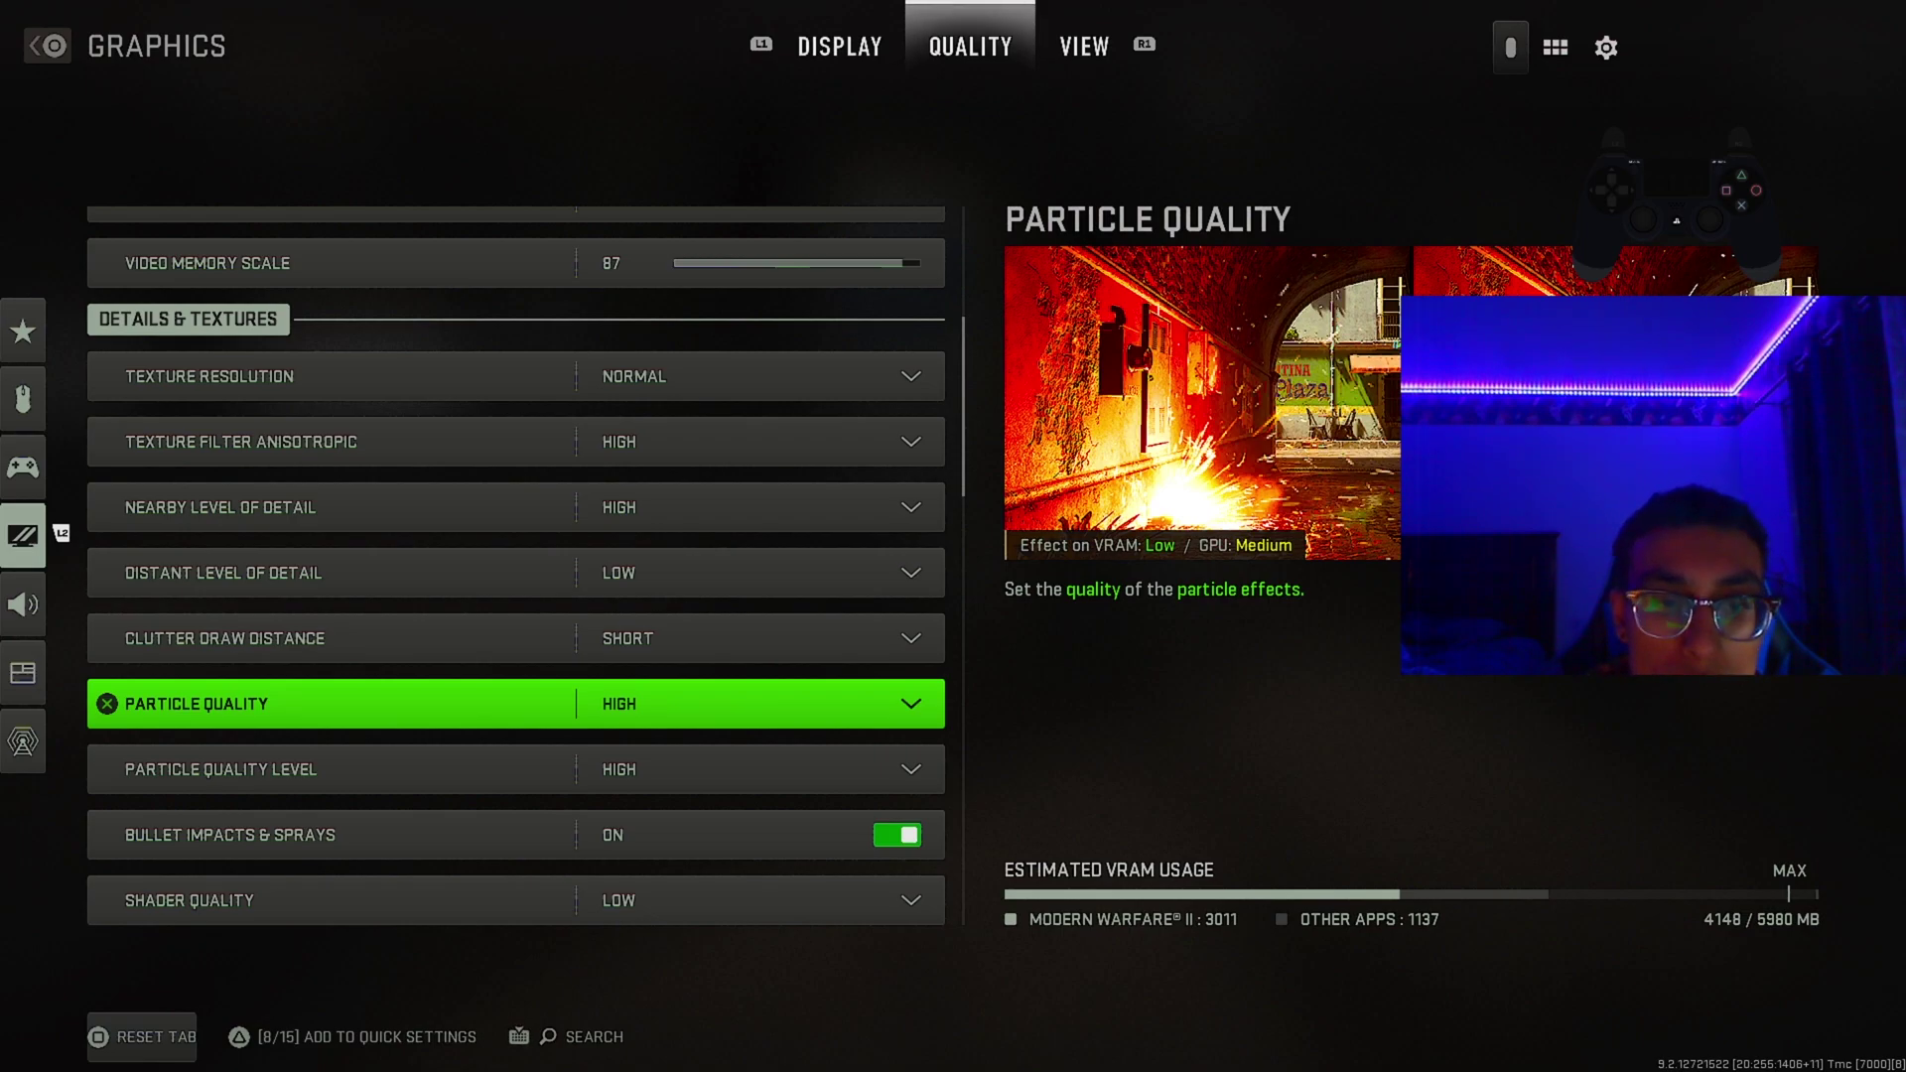
pyautogui.press('Down')
pyautogui.press('Up')
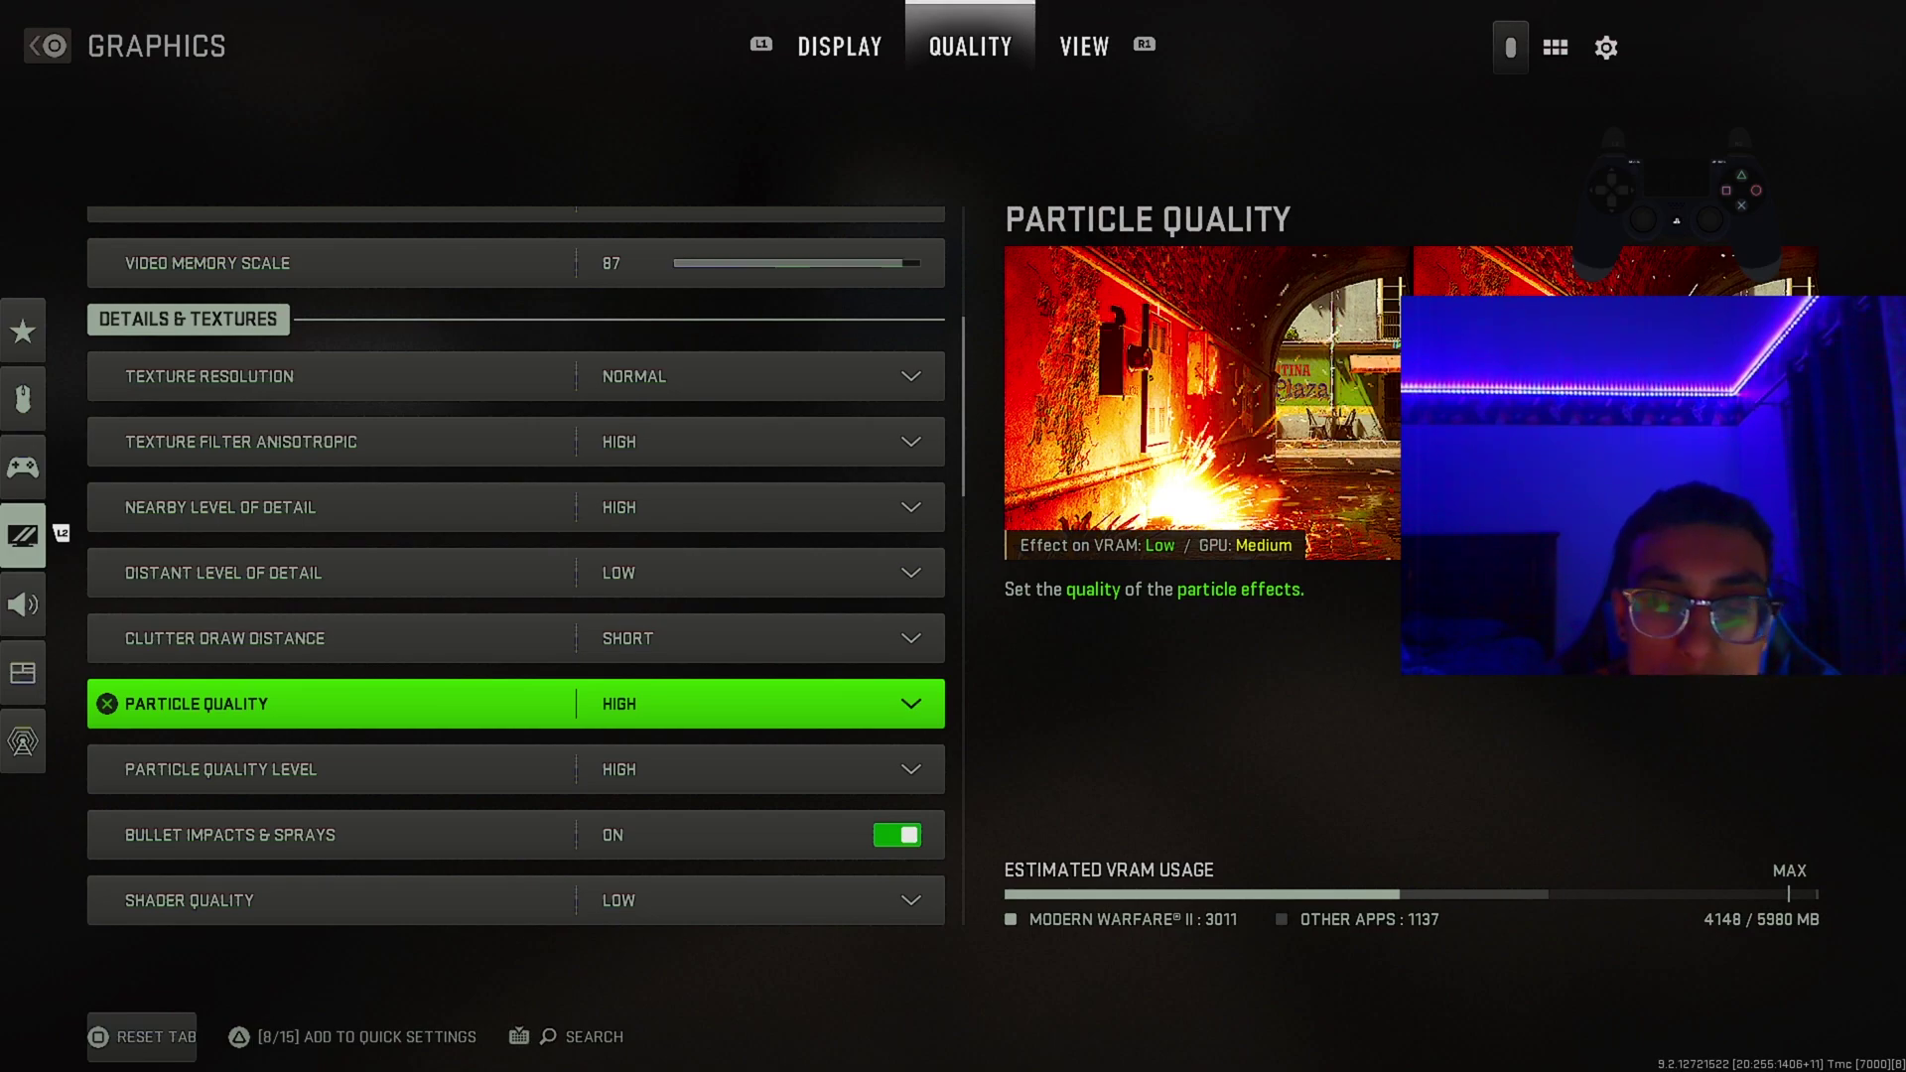
pyautogui.press('Down')
pyautogui.press('Up')
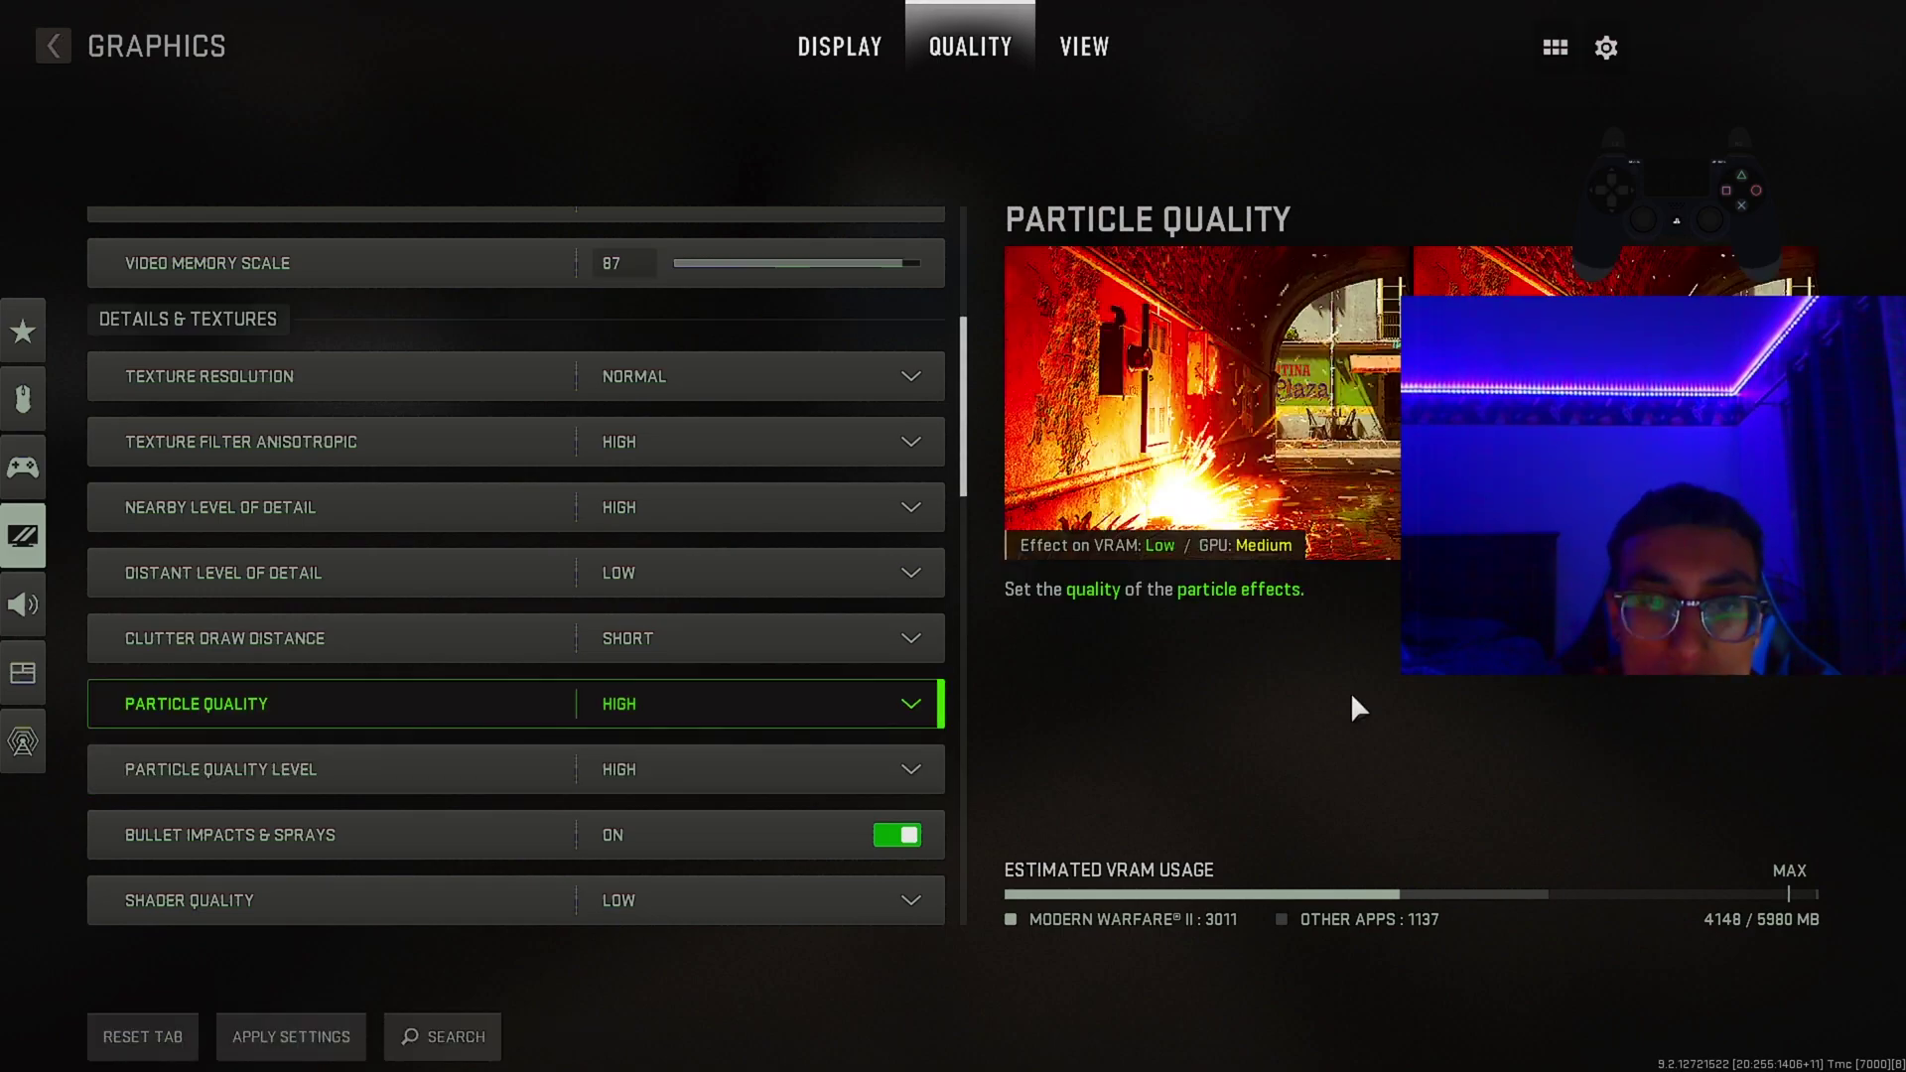
pyautogui.press('Down')
pyautogui.press('Down')
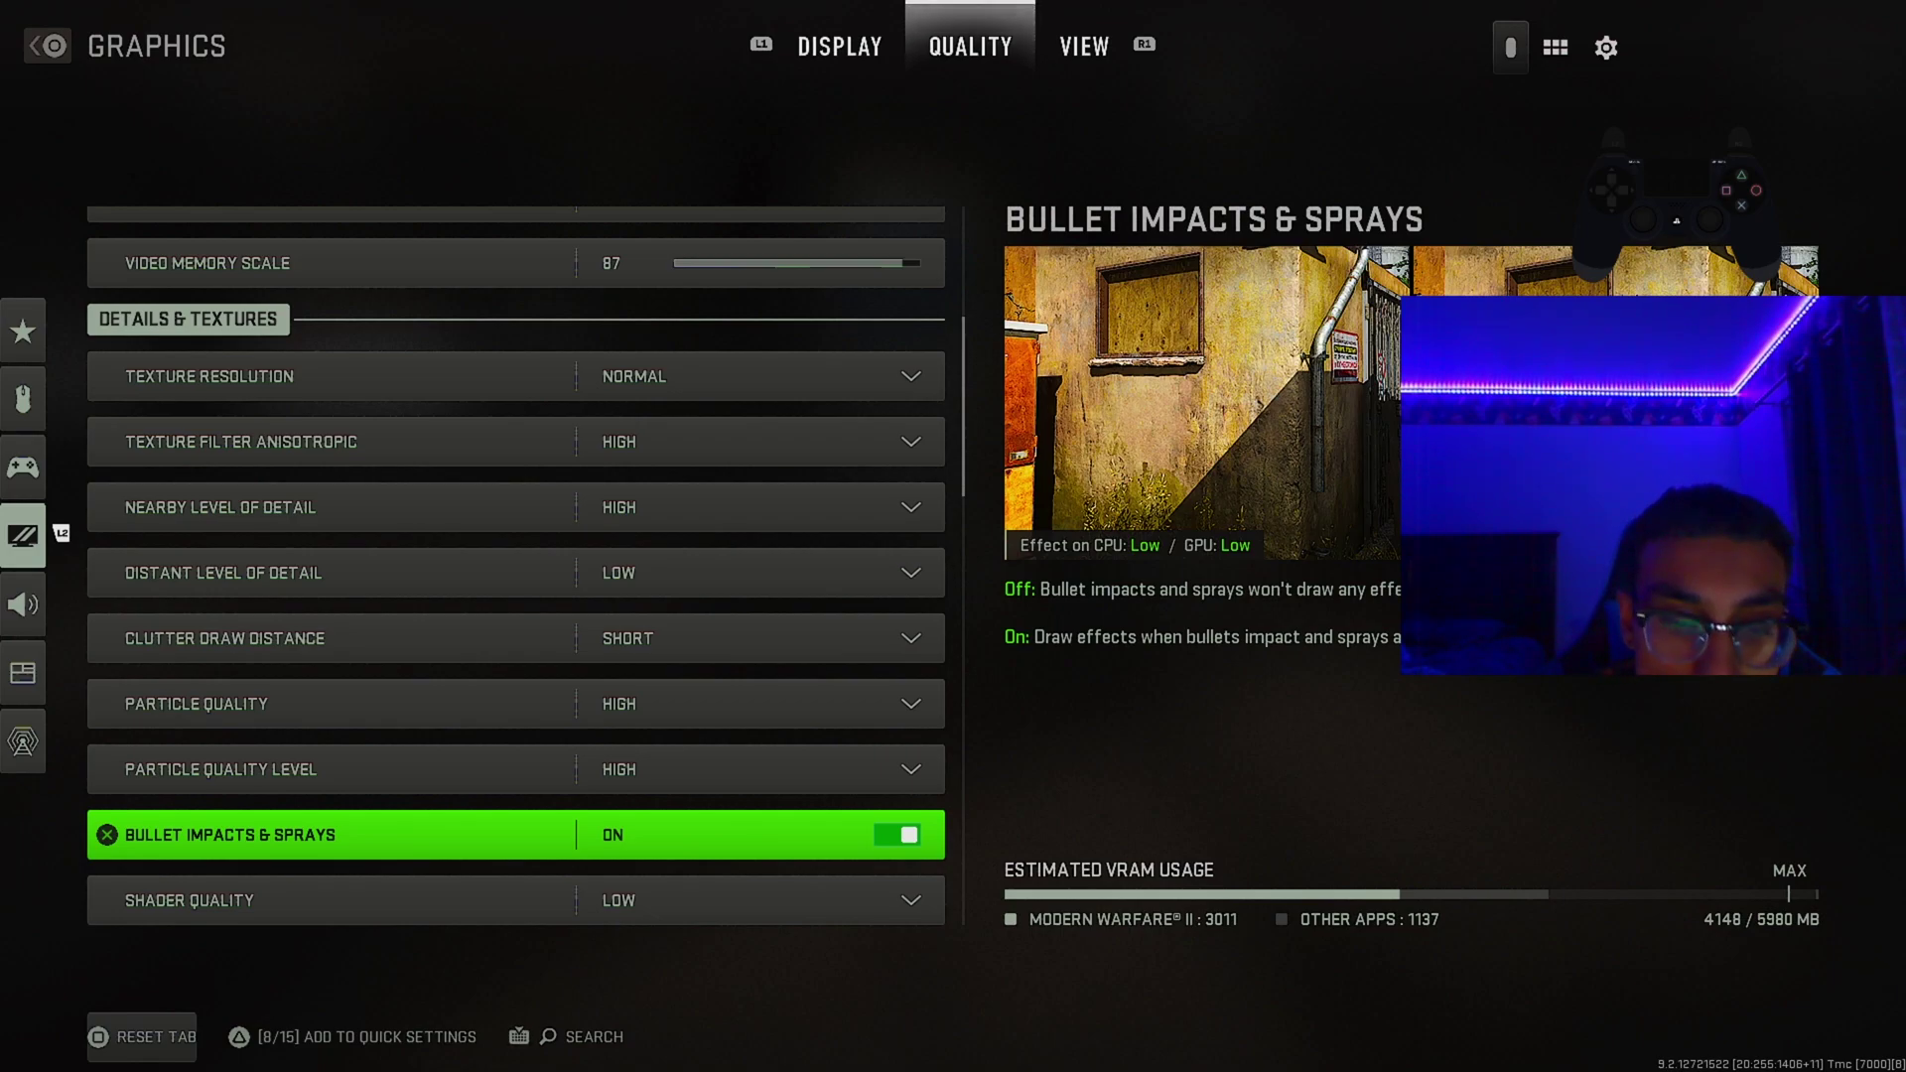
pyautogui.press('Down')
pyautogui.press('Down')
pyautogui.press('Up')
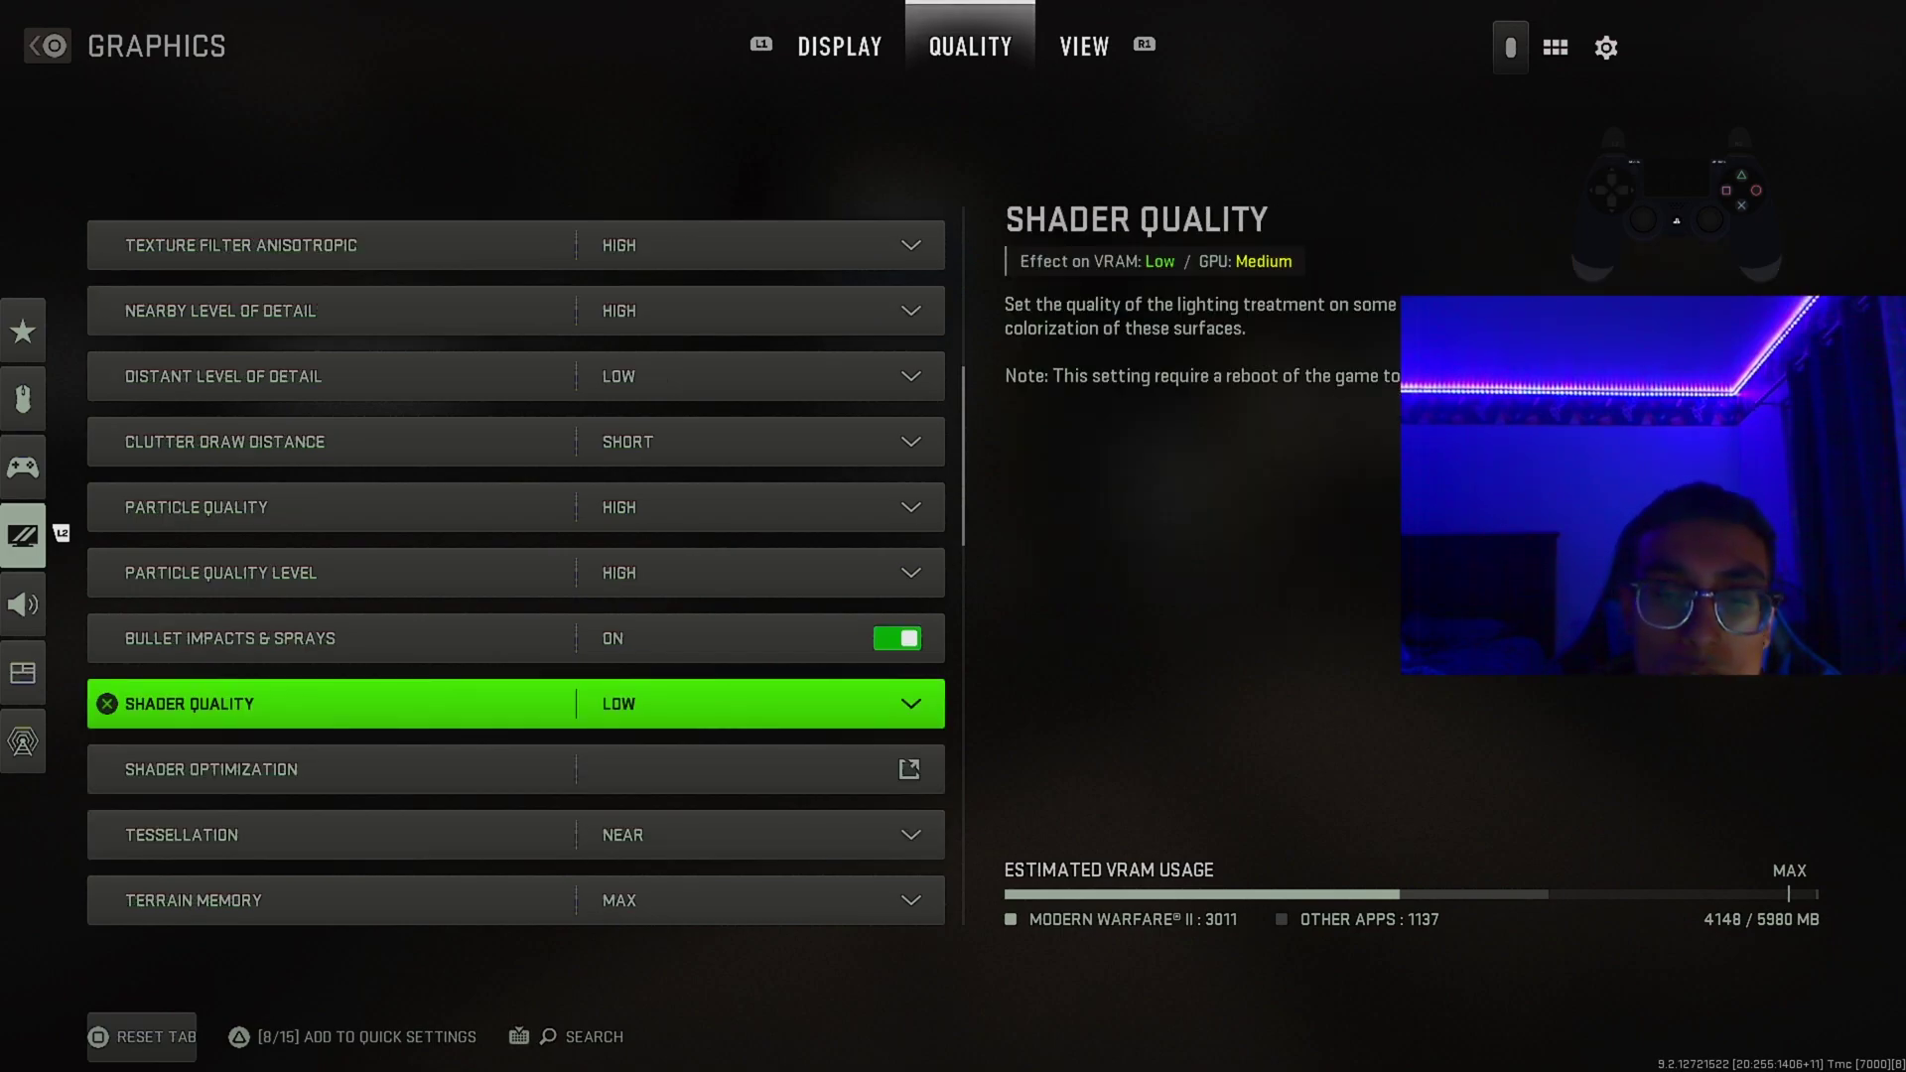
pyautogui.press('Return')
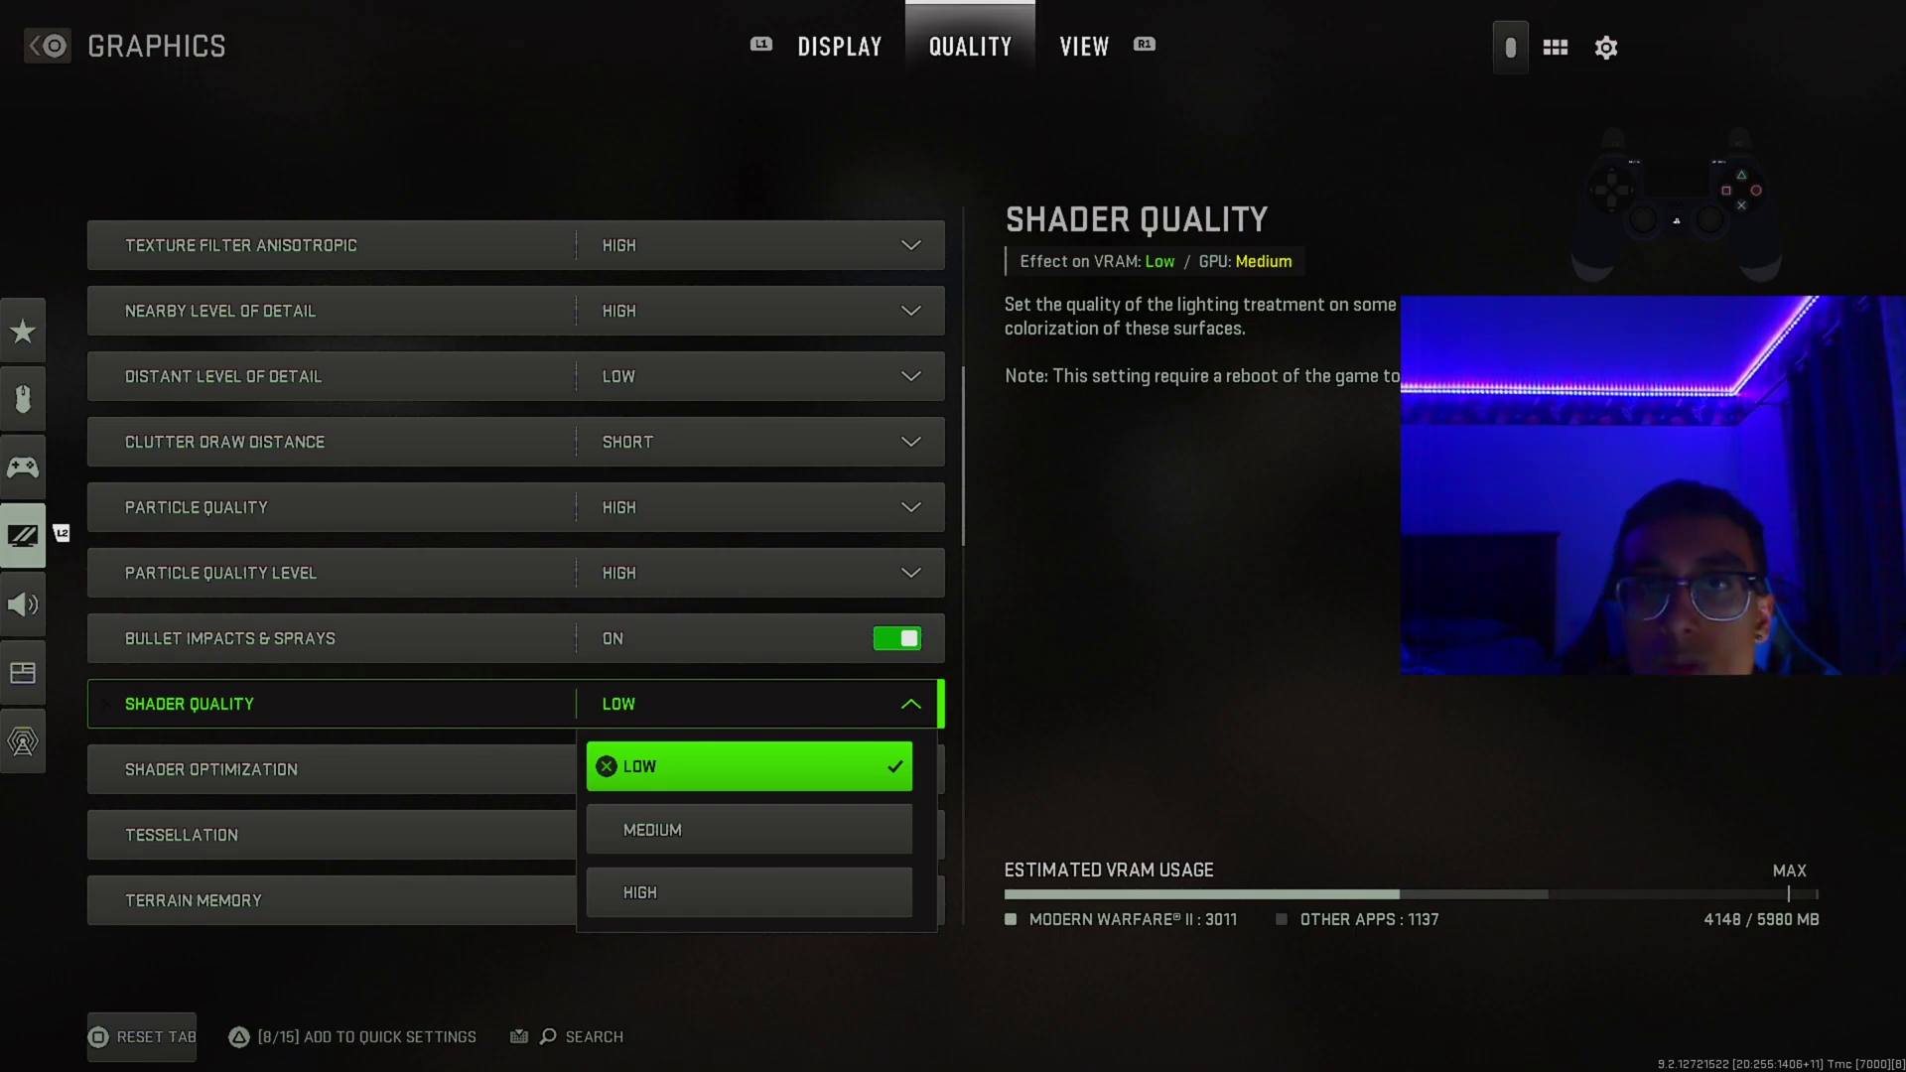
pyautogui.press('Escape')
pyautogui.press('Down')
pyautogui.press('Down')
pyautogui.press('Down')
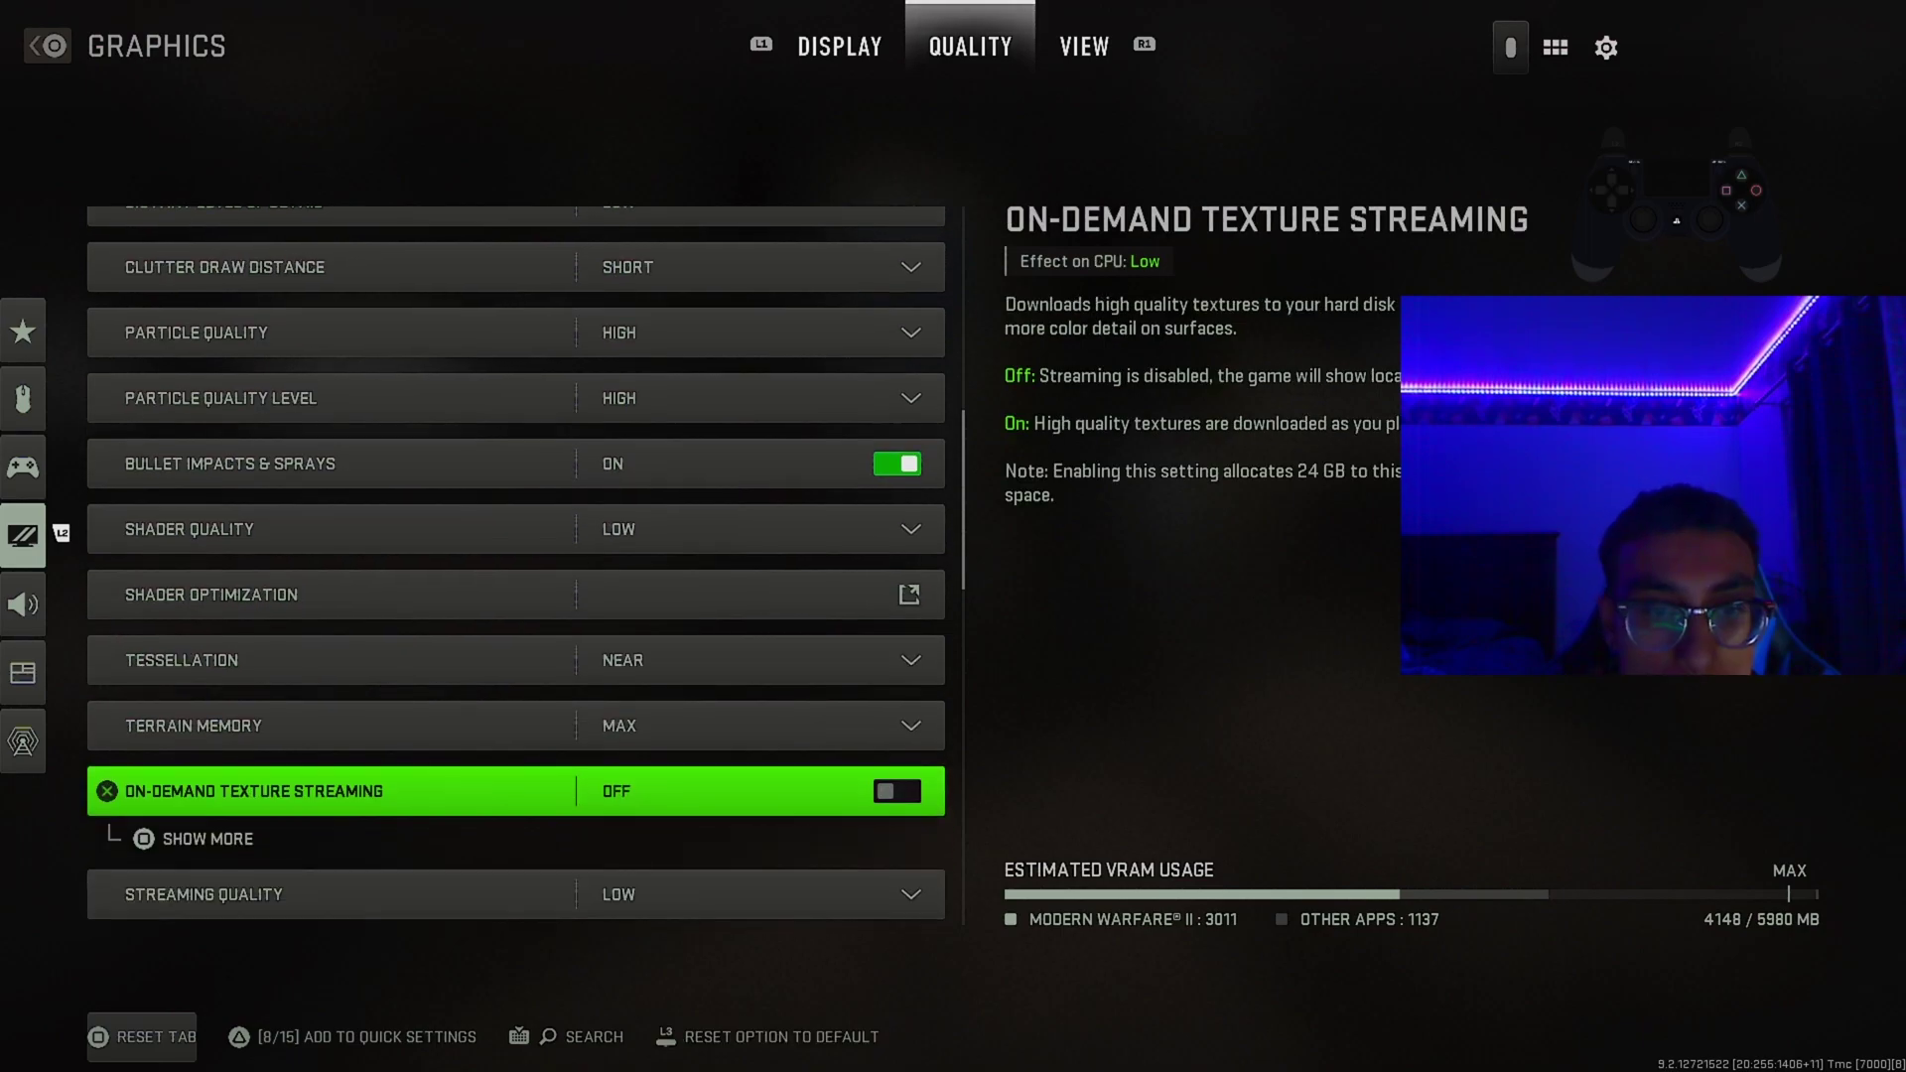
pyautogui.press('Up')
pyautogui.press('Up')
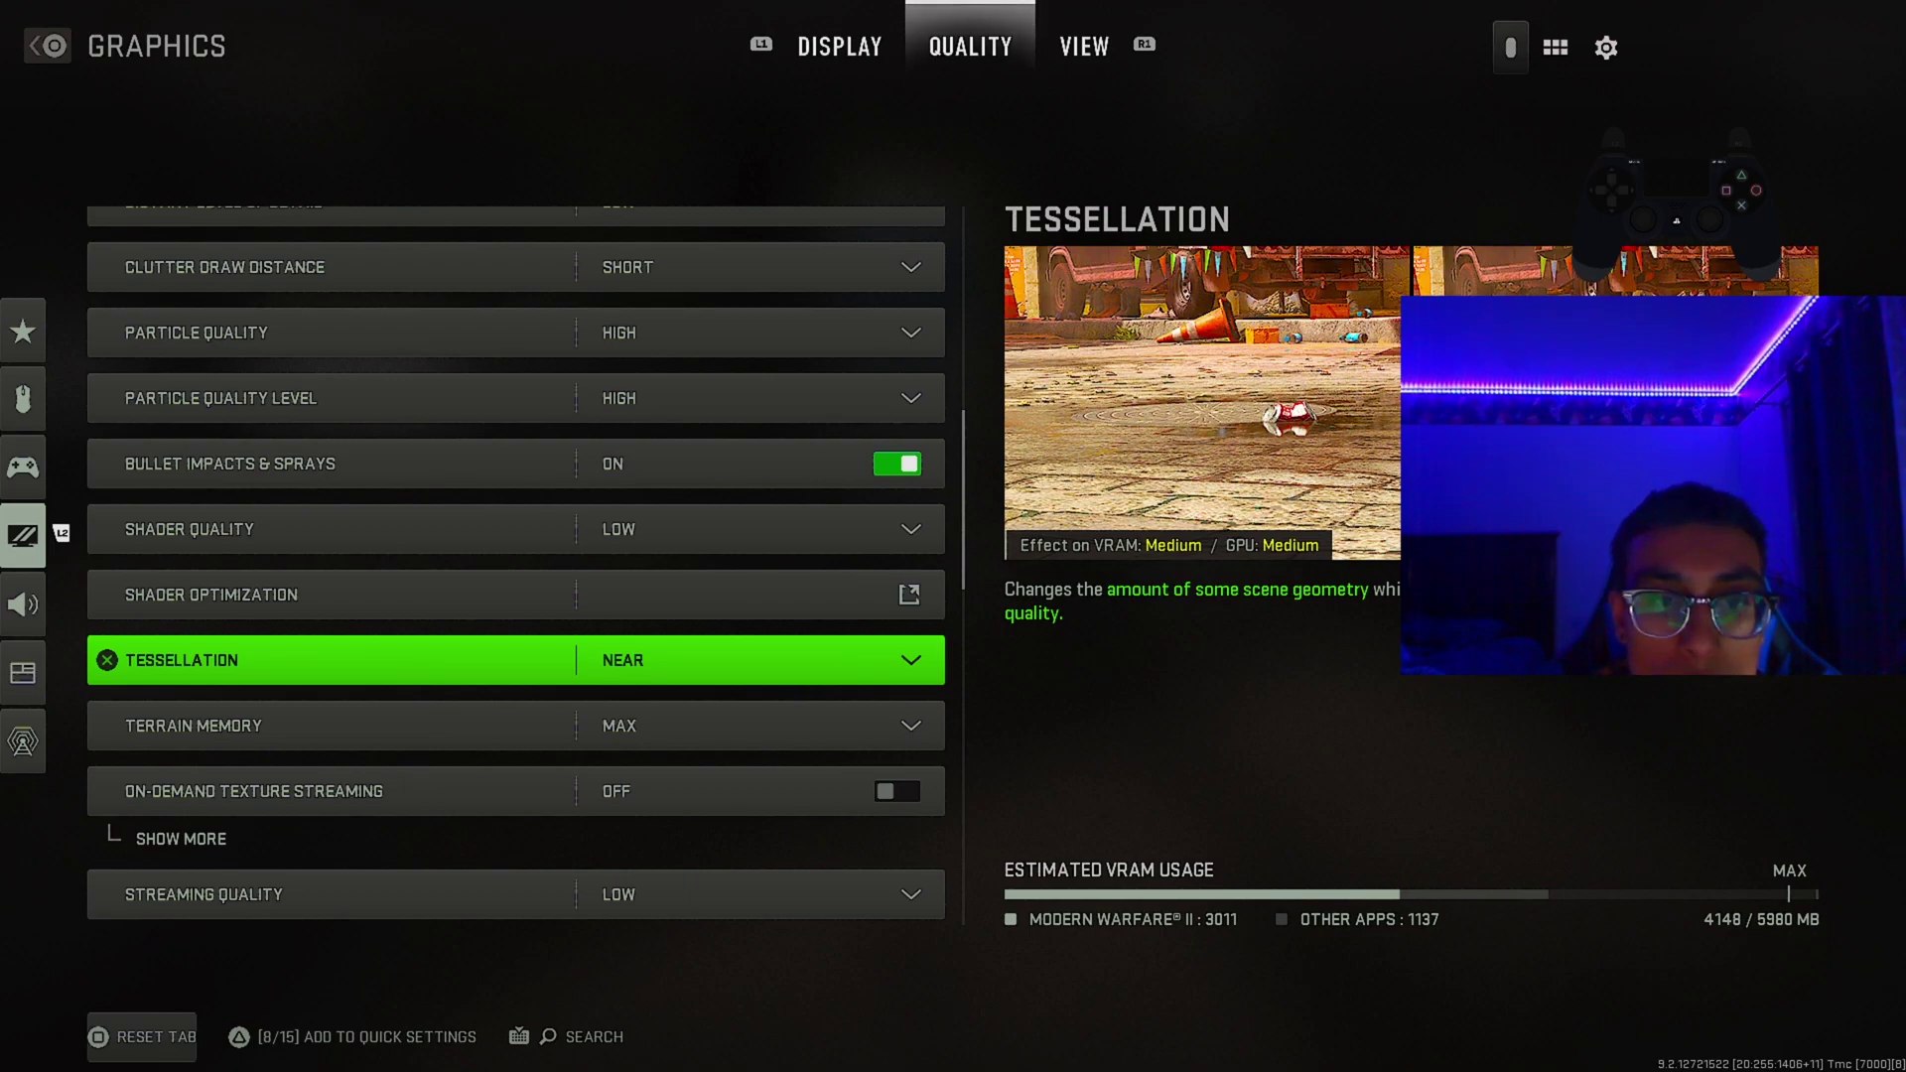
pyautogui.press('Return')
pyautogui.press('Down')
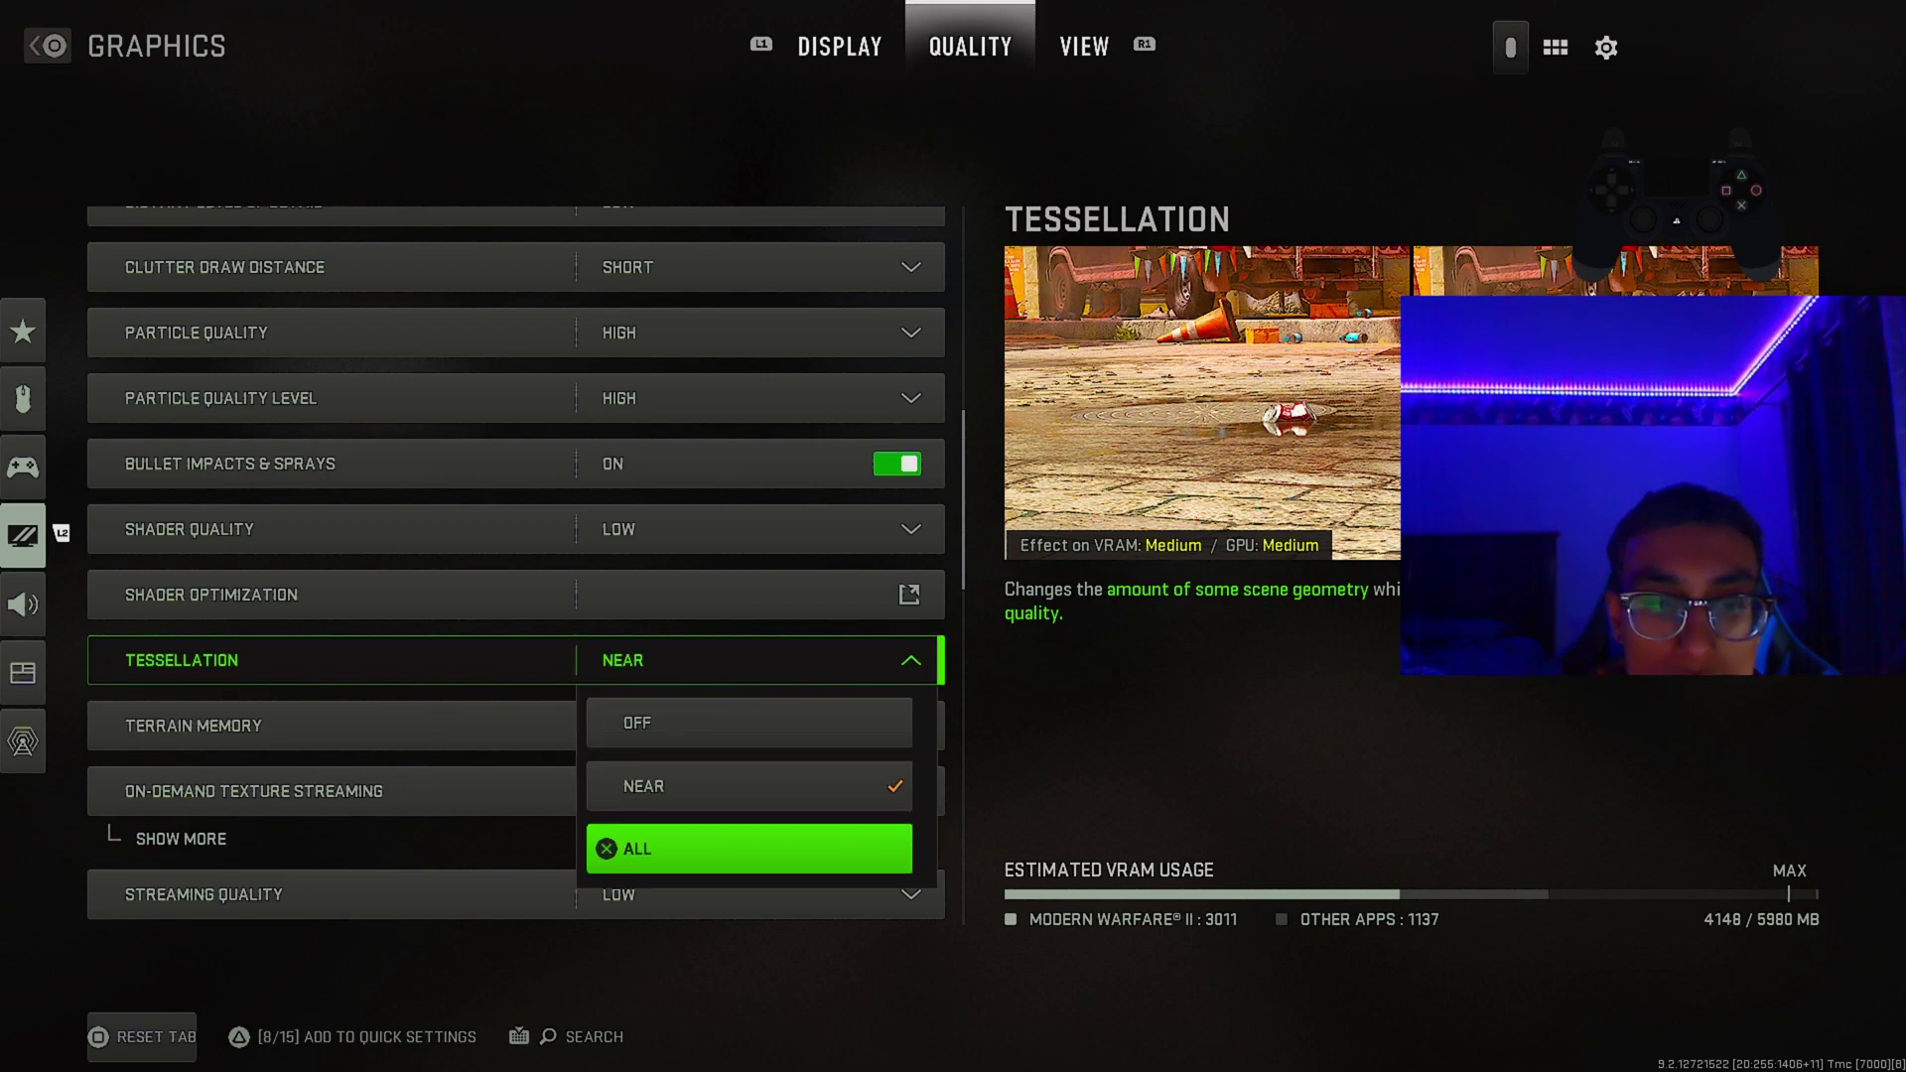
pyautogui.press('Up')
pyautogui.press('Up')
pyautogui.press('Down')
pyautogui.press('Return')
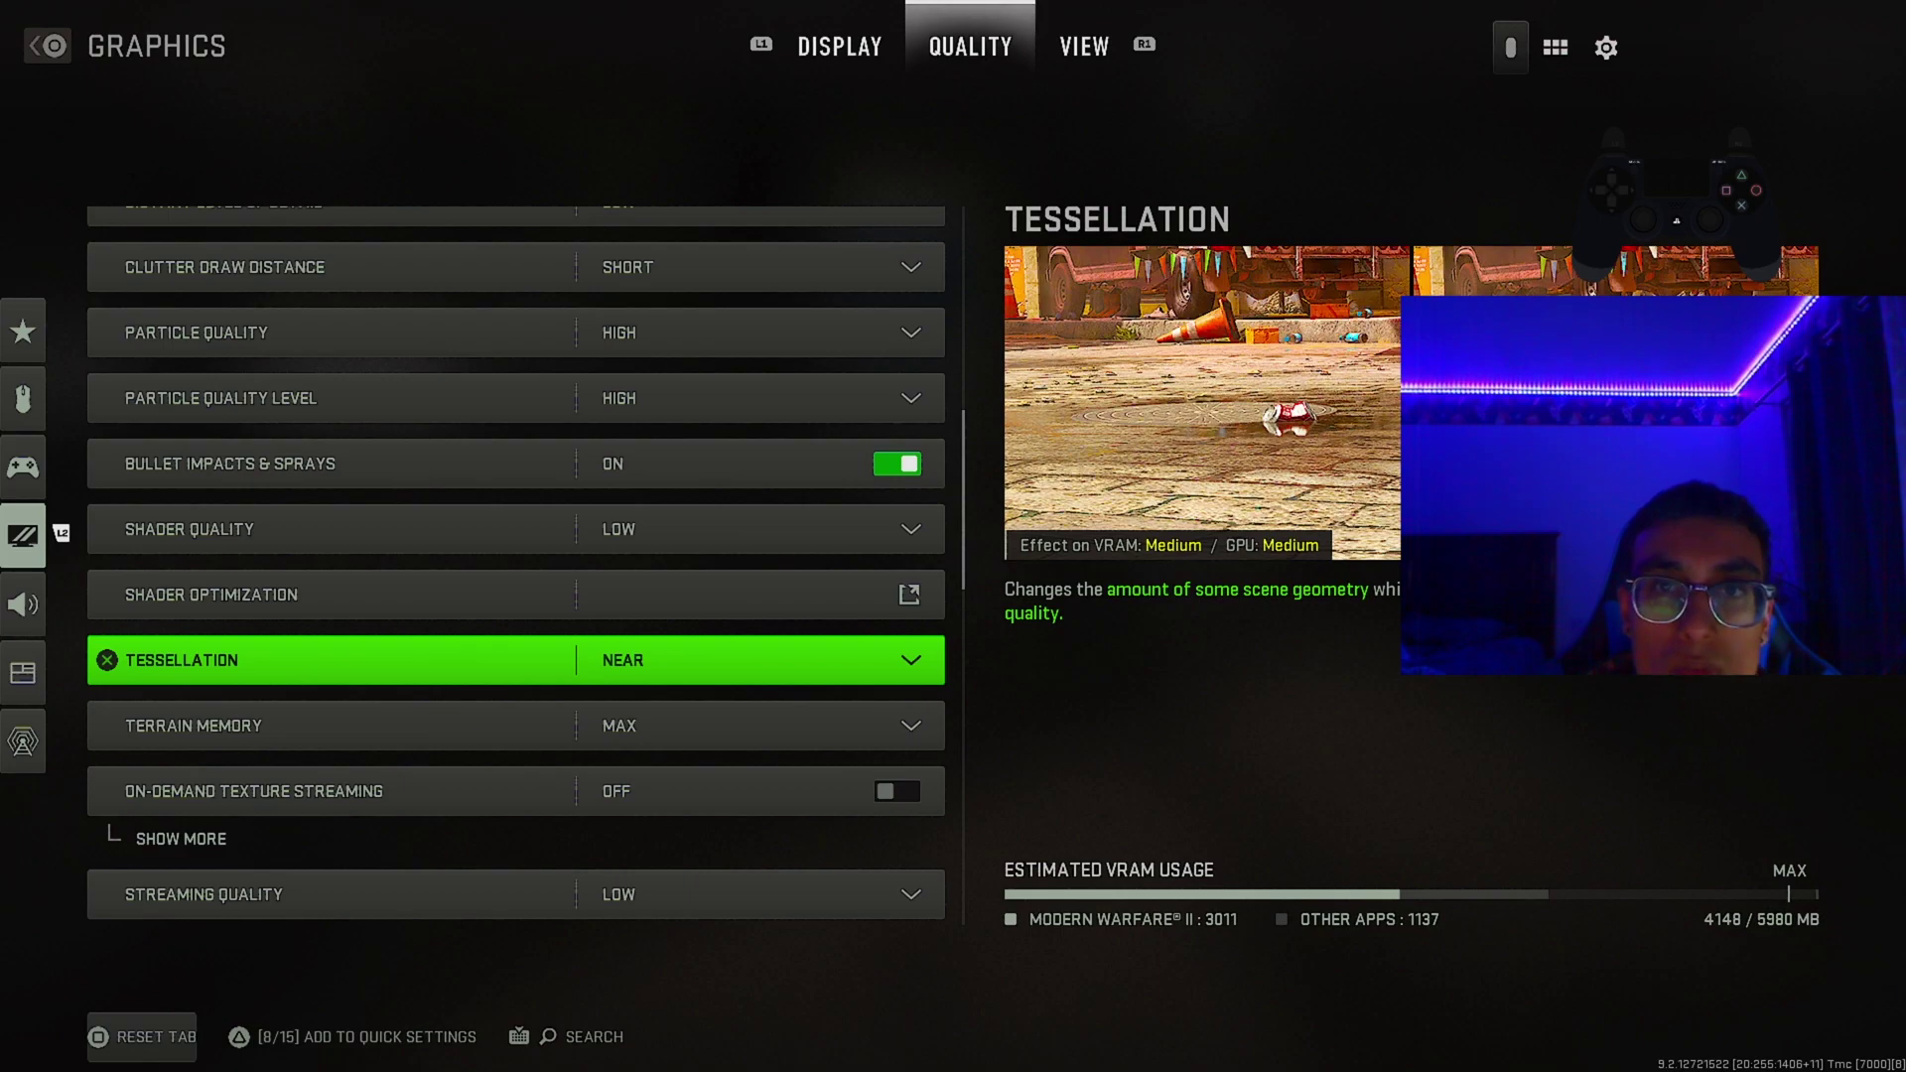
pyautogui.press('Return')
pyautogui.press('Up')
pyautogui.press('Down')
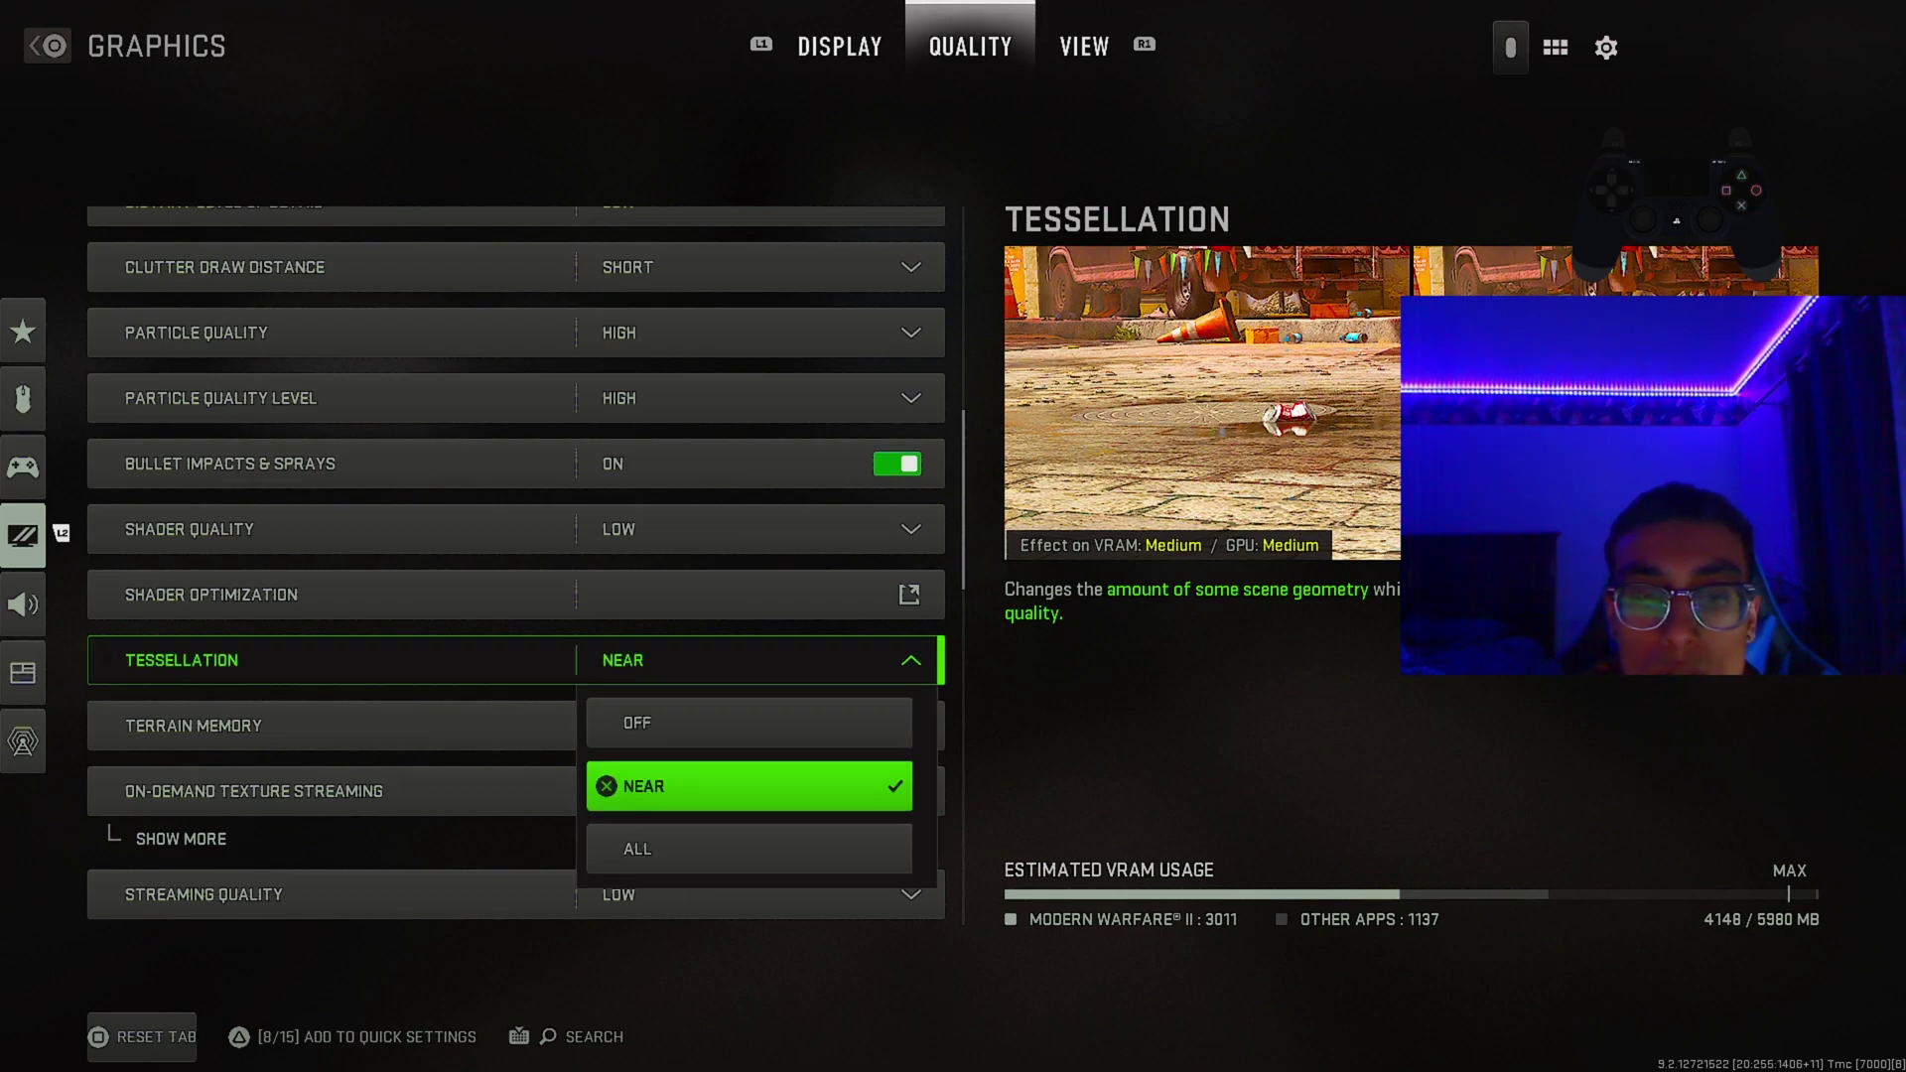
pyautogui.press('Return')
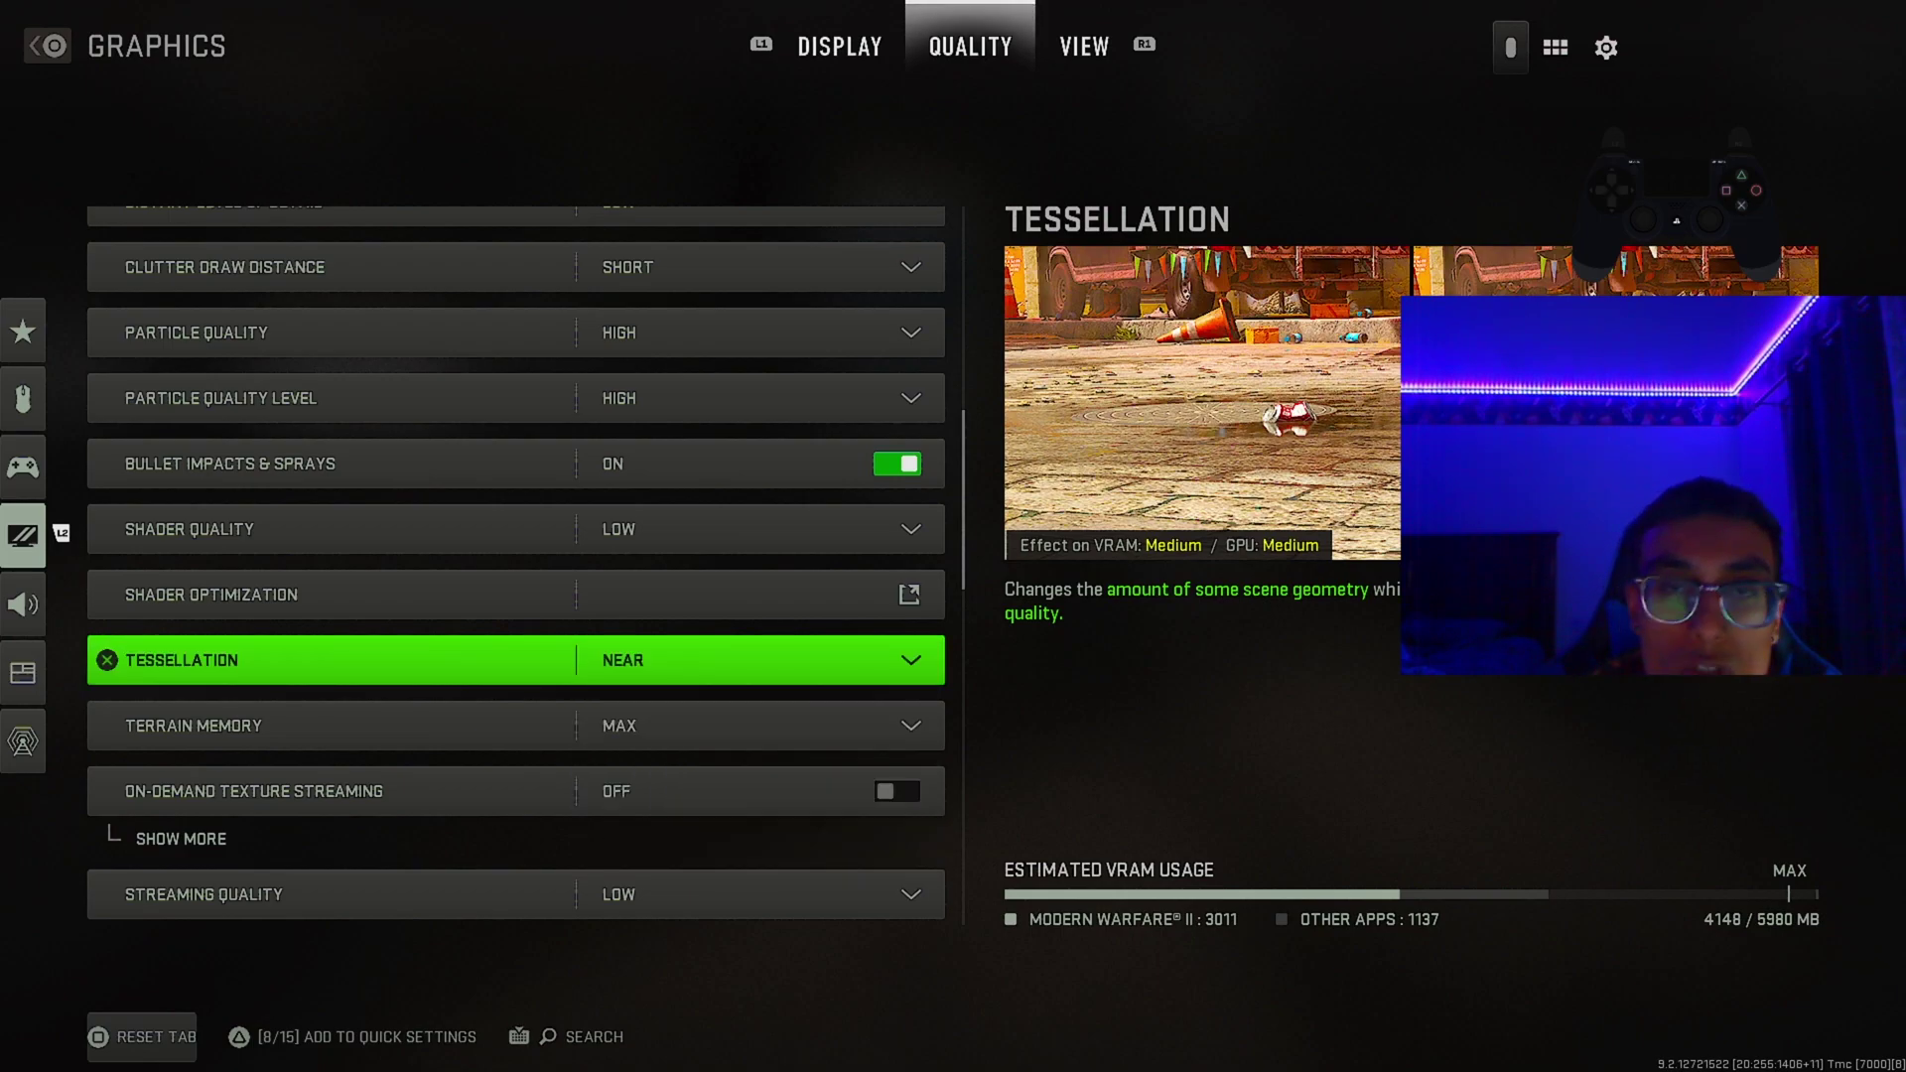
pyautogui.press('Down')
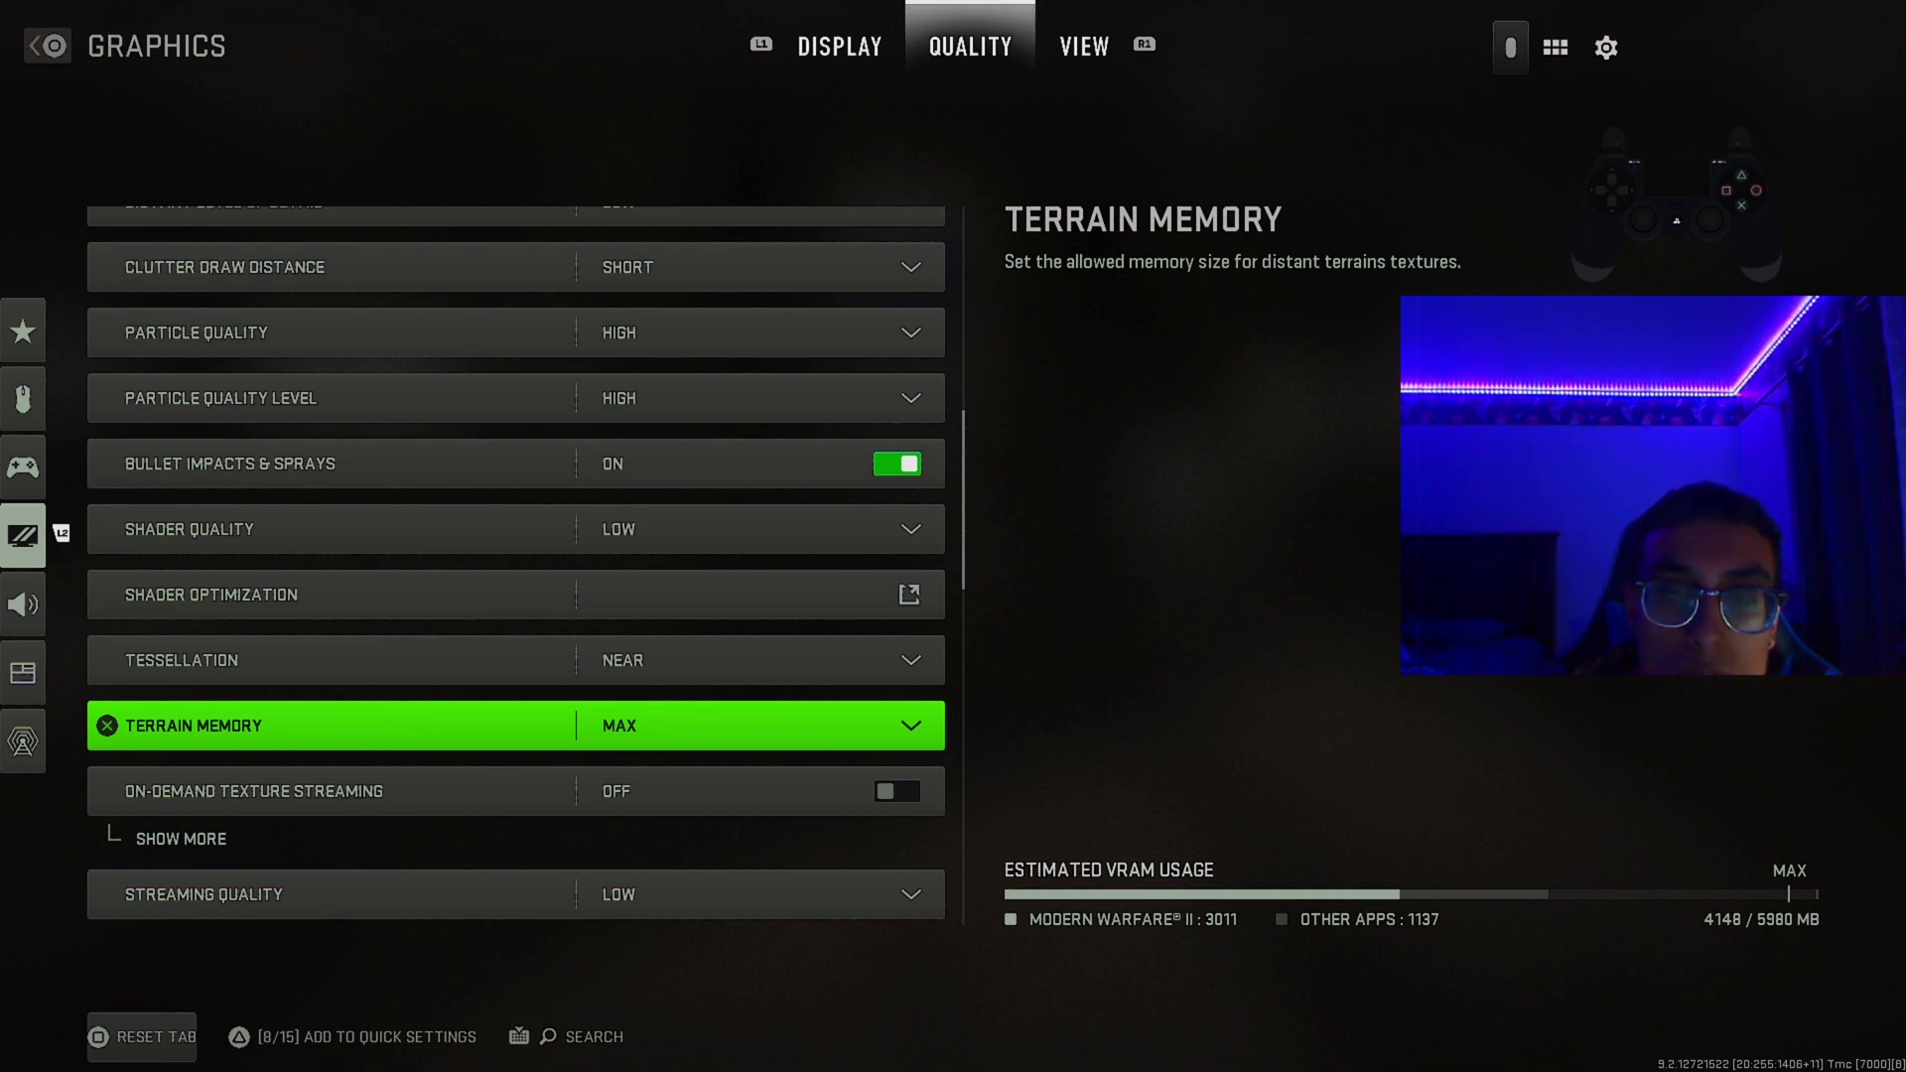
pyautogui.click(516, 791)
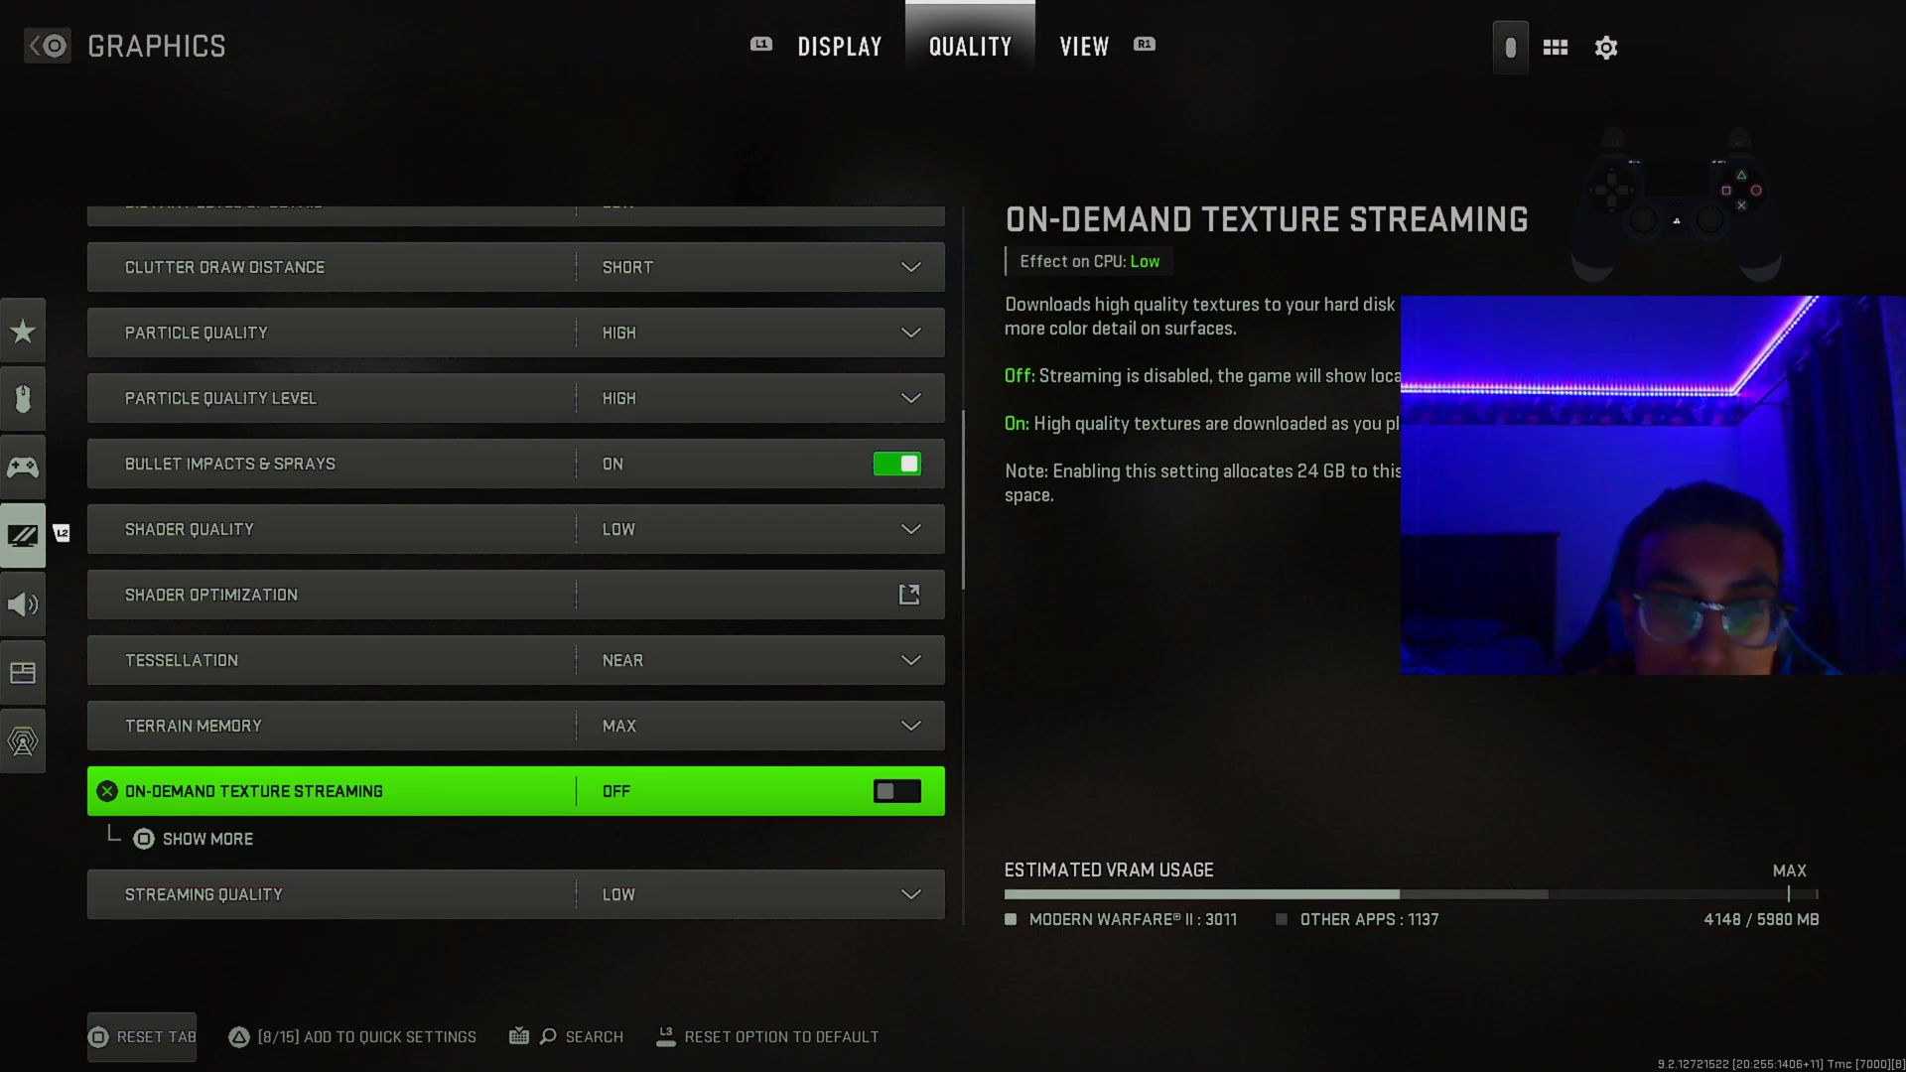
pyautogui.press('space')
pyautogui.press('Down')
pyautogui.press('Down')
pyautogui.press('Up')
pyautogui.press('Up')
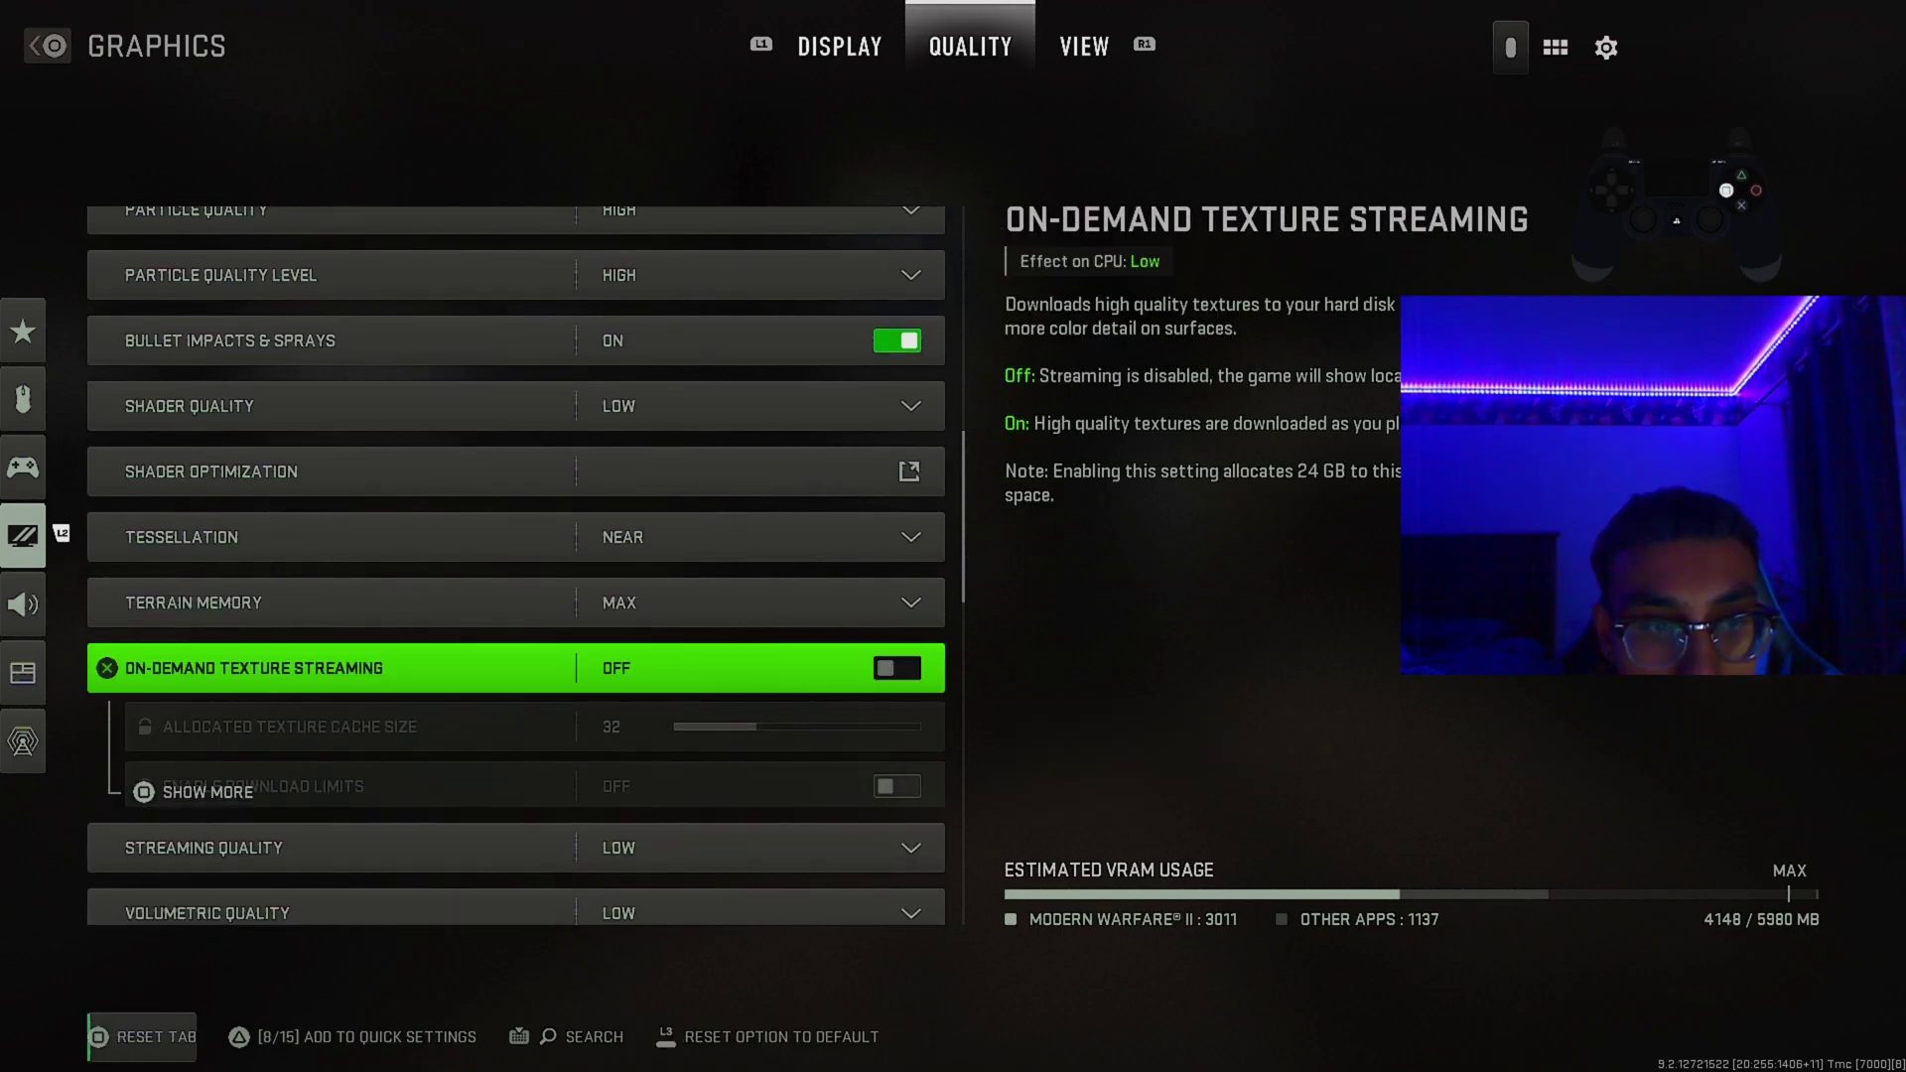
pyautogui.press('Down')
pyautogui.press('Down')
pyautogui.press('Down')
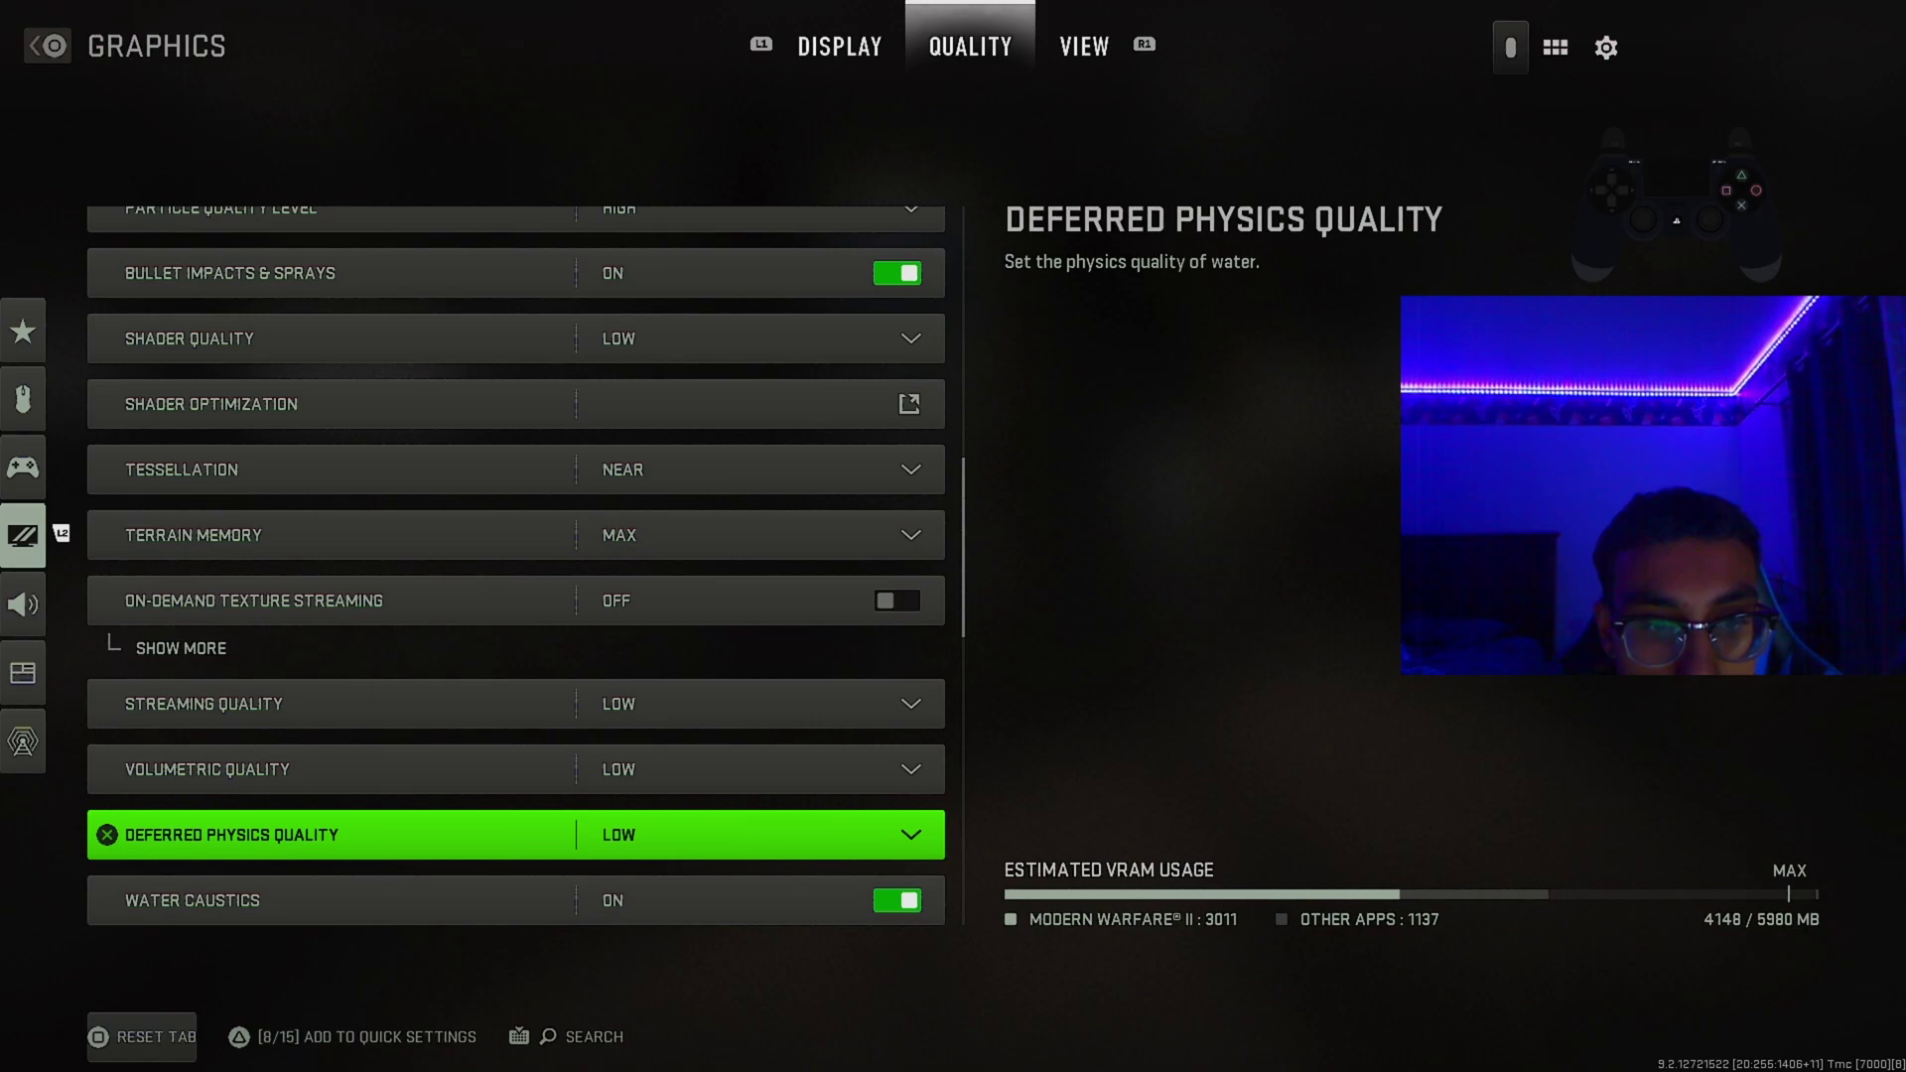
pyautogui.press('Up')
pyautogui.press('Up')
pyautogui.press('Down')
pyautogui.press('Down')
pyautogui.press('Up')
pyautogui.press('Down')
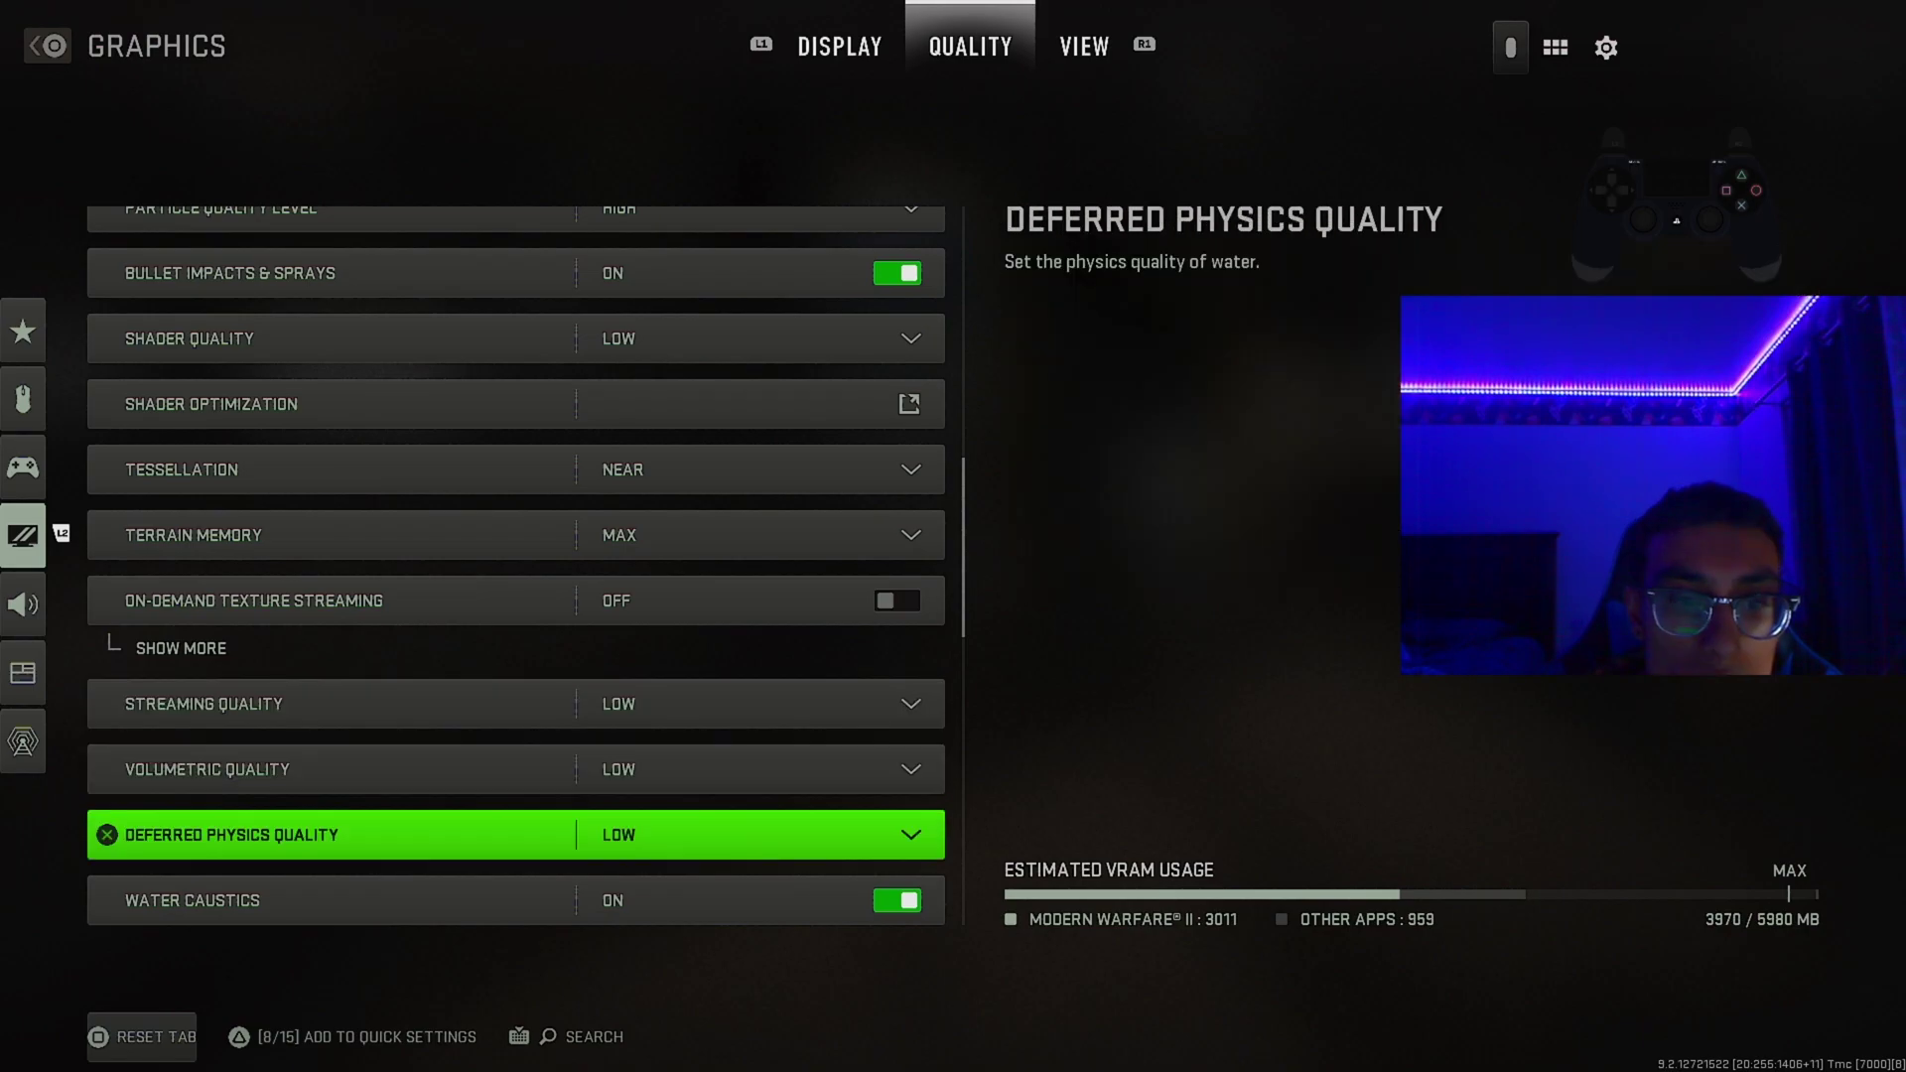
pyautogui.press('Up')
pyautogui.press('Up')
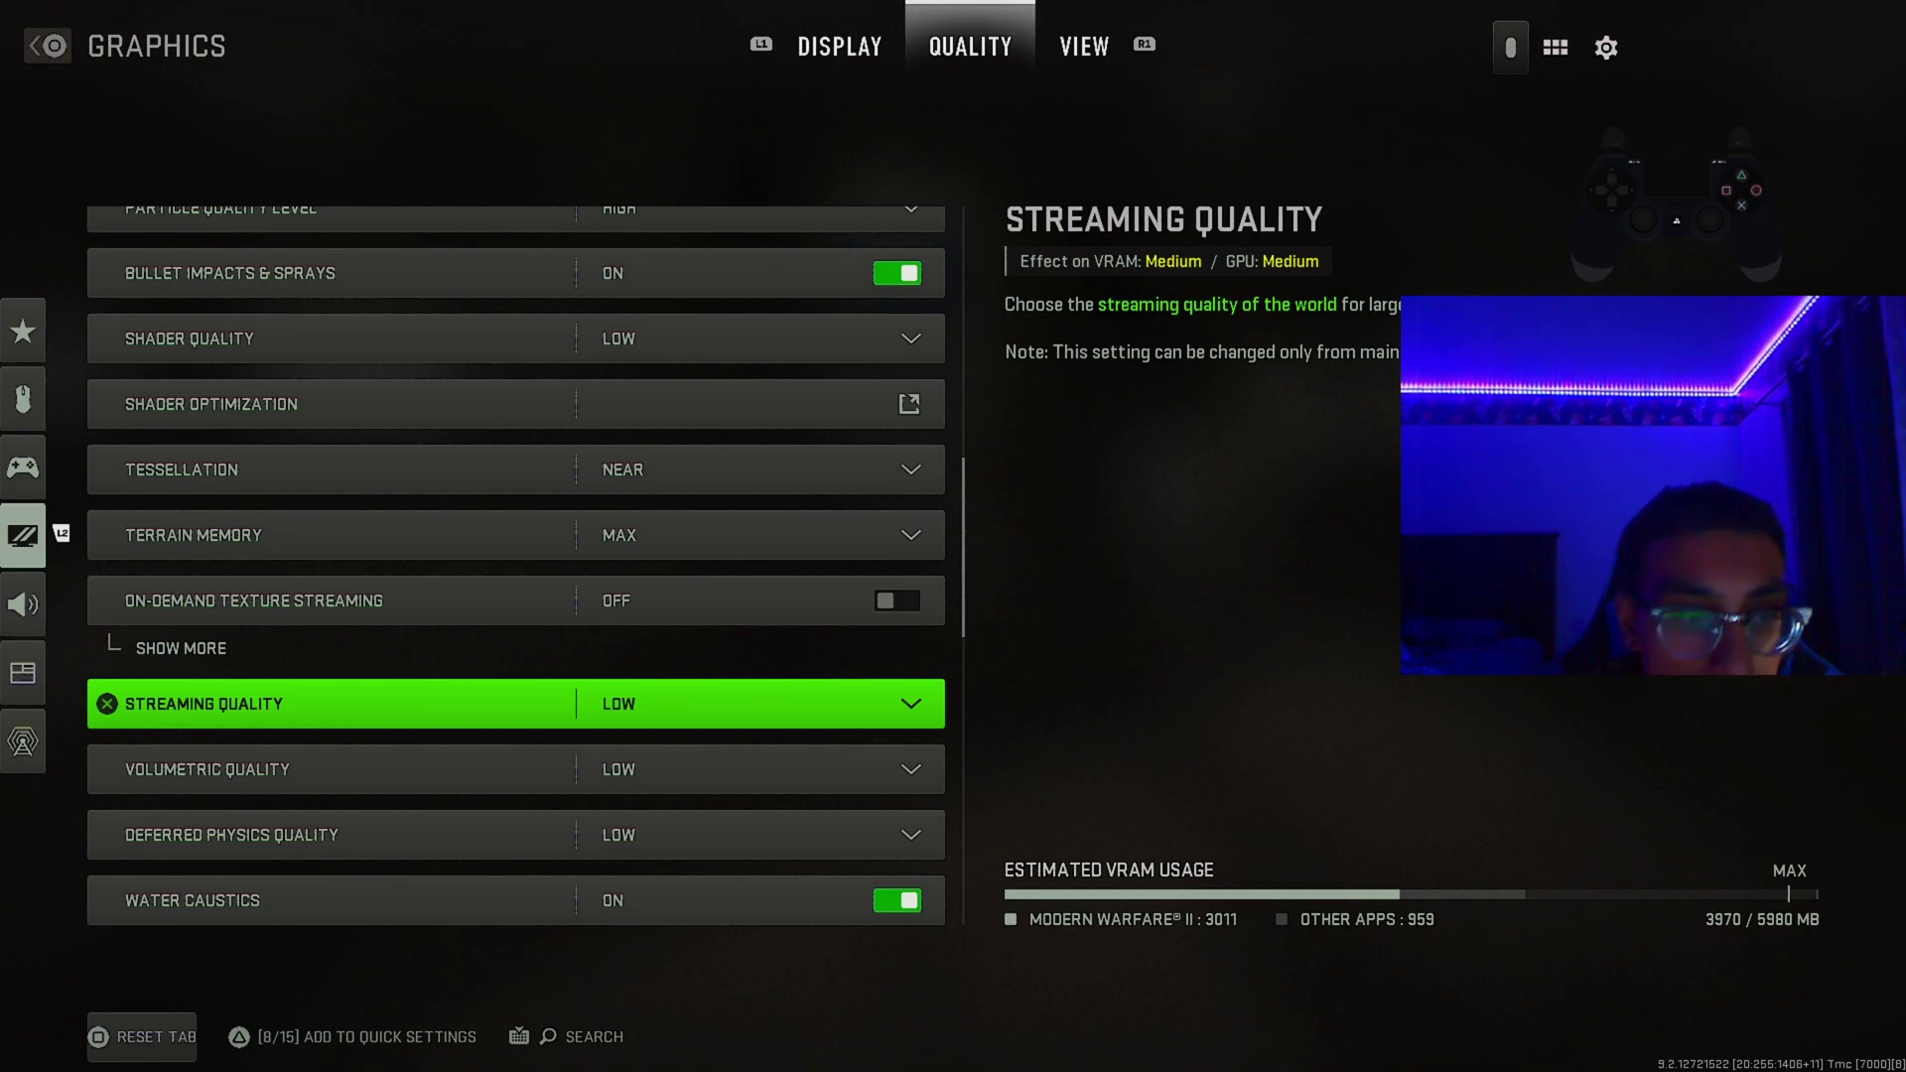
pyautogui.click(516, 770)
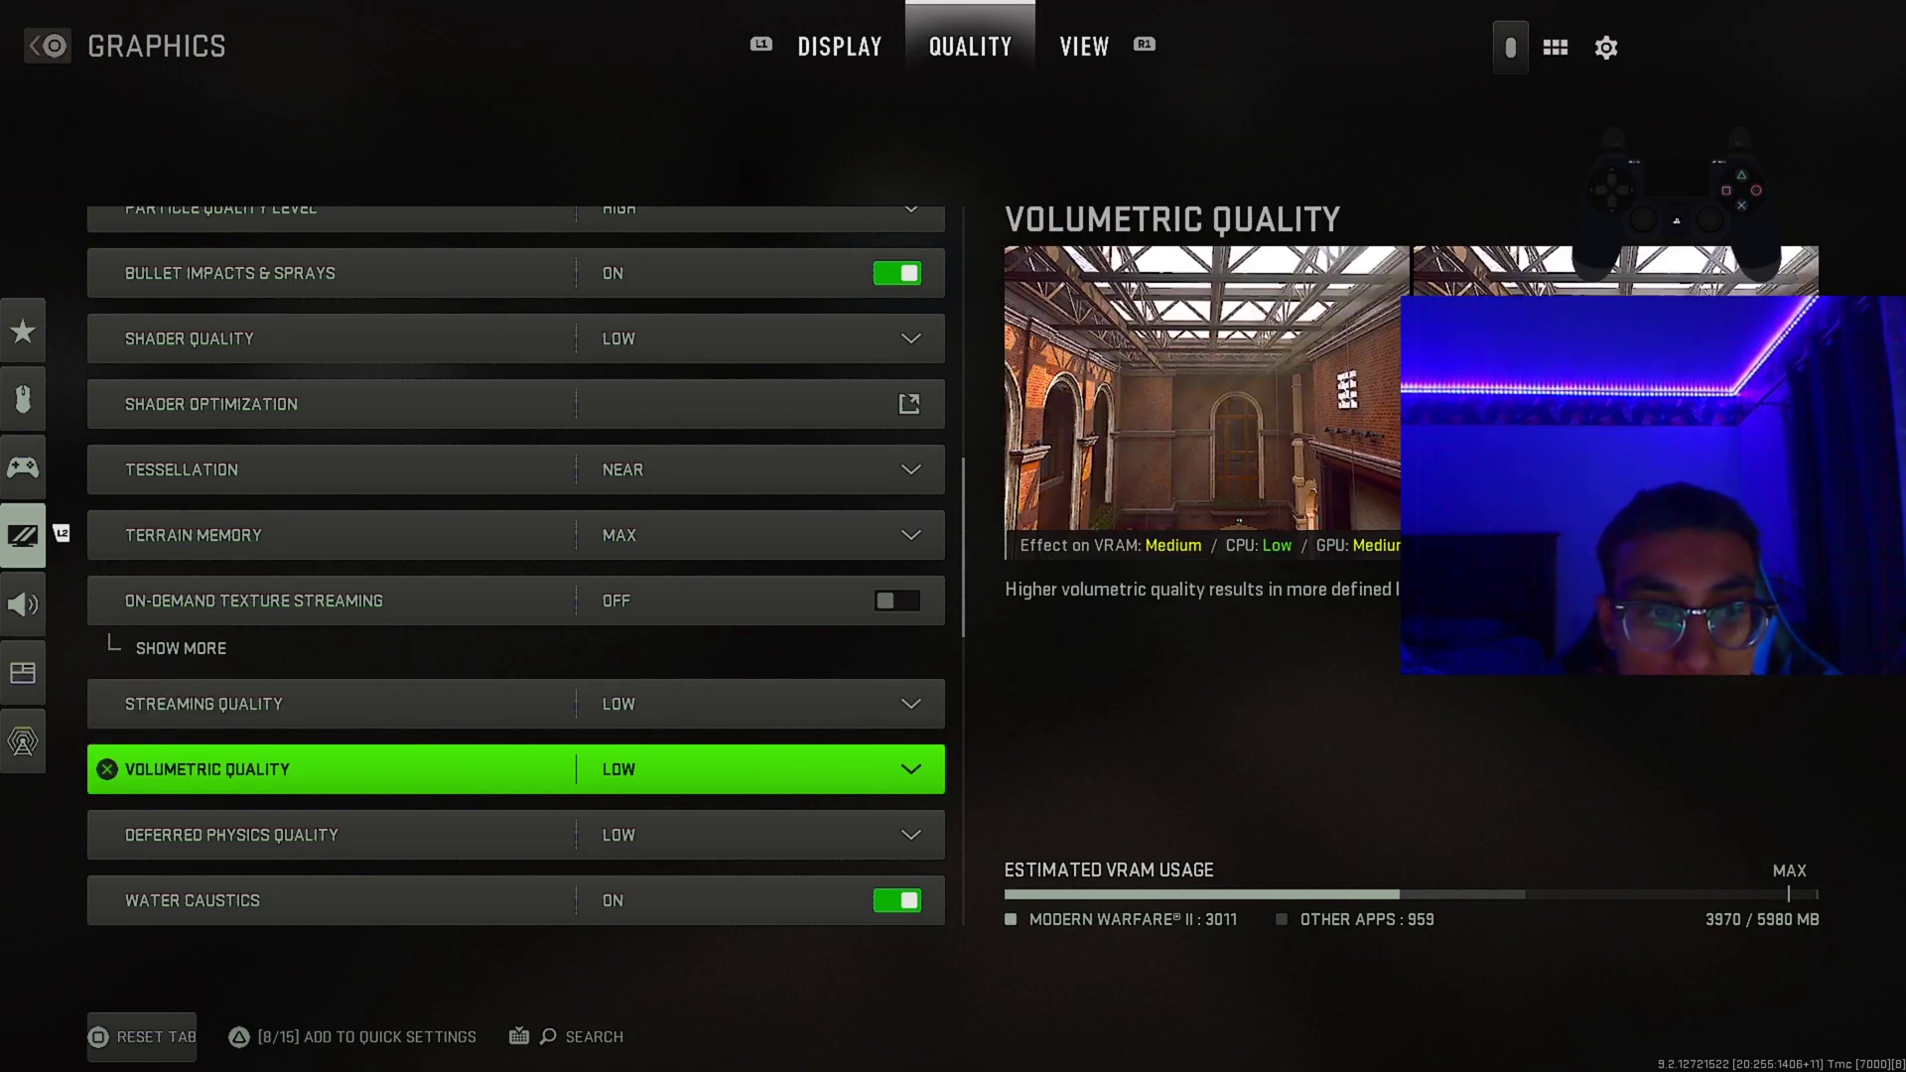
pyautogui.click(516, 835)
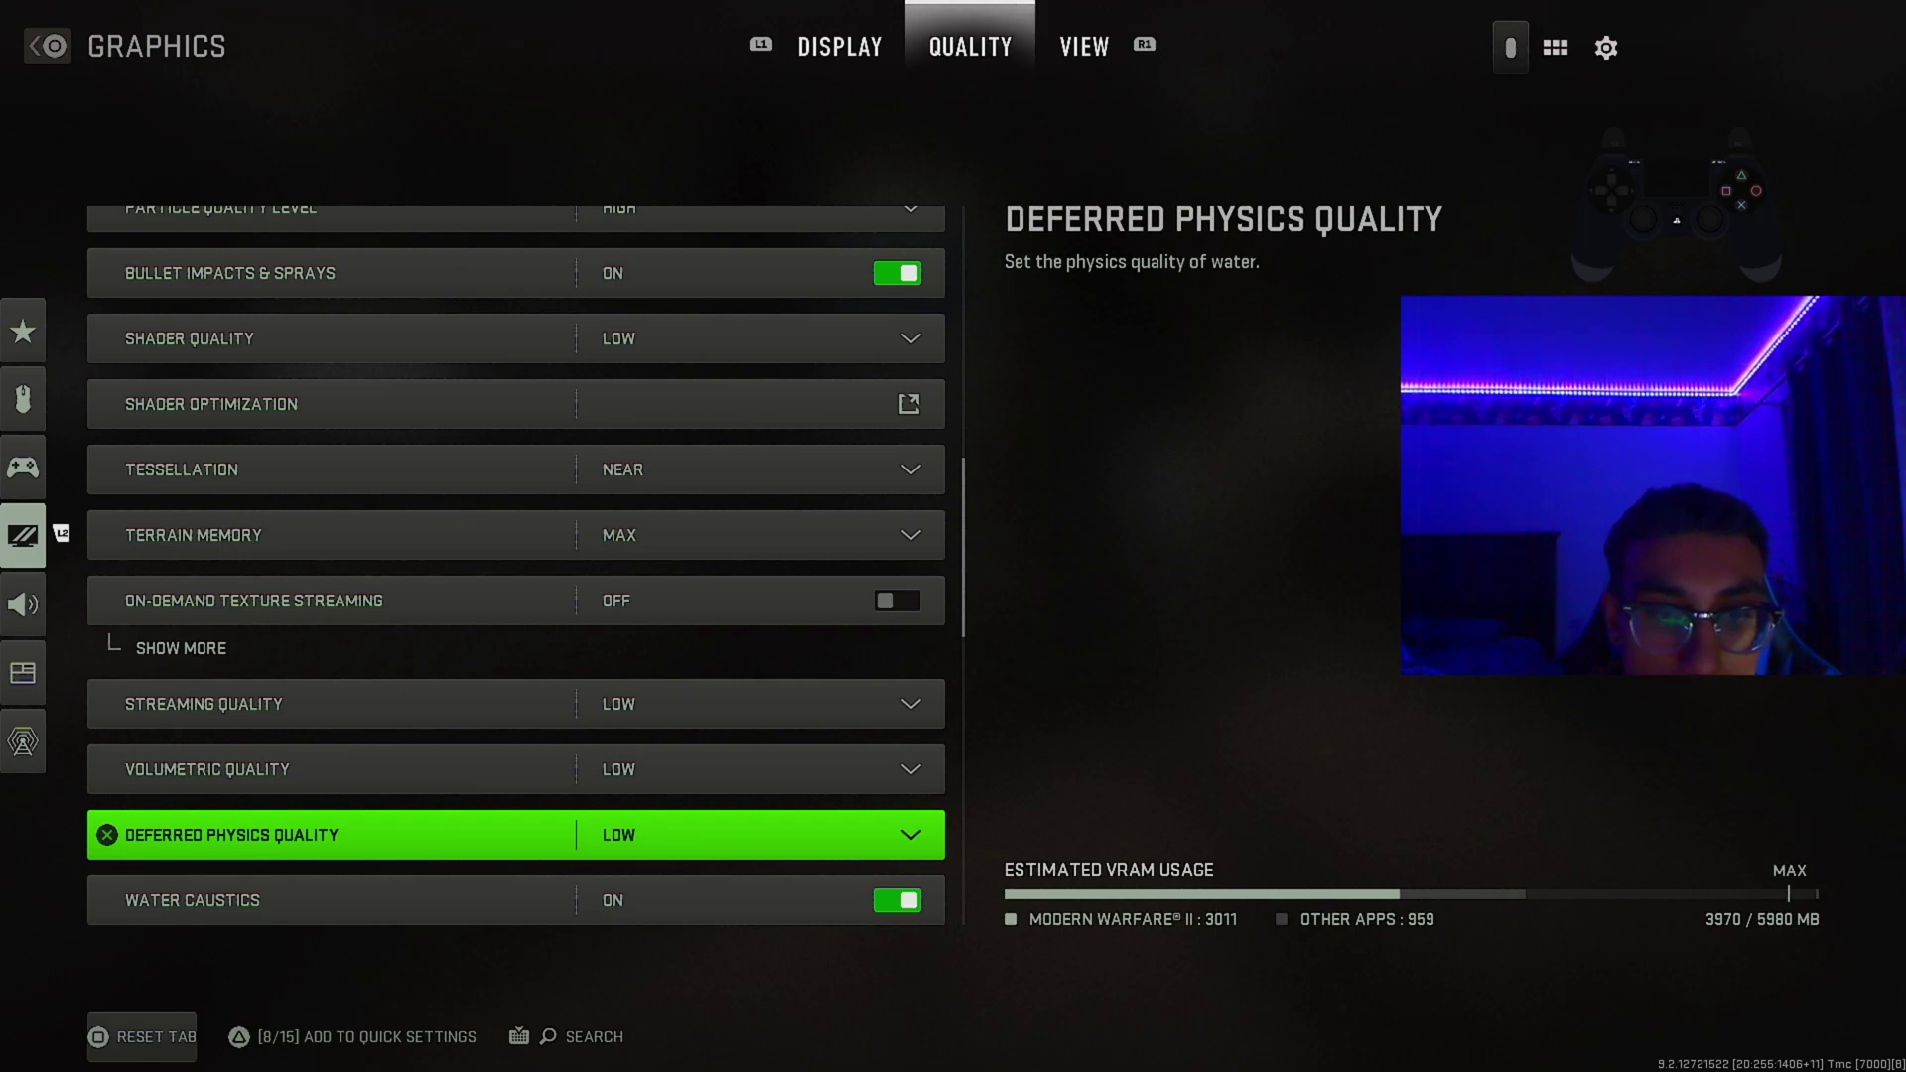
pyautogui.click(516, 901)
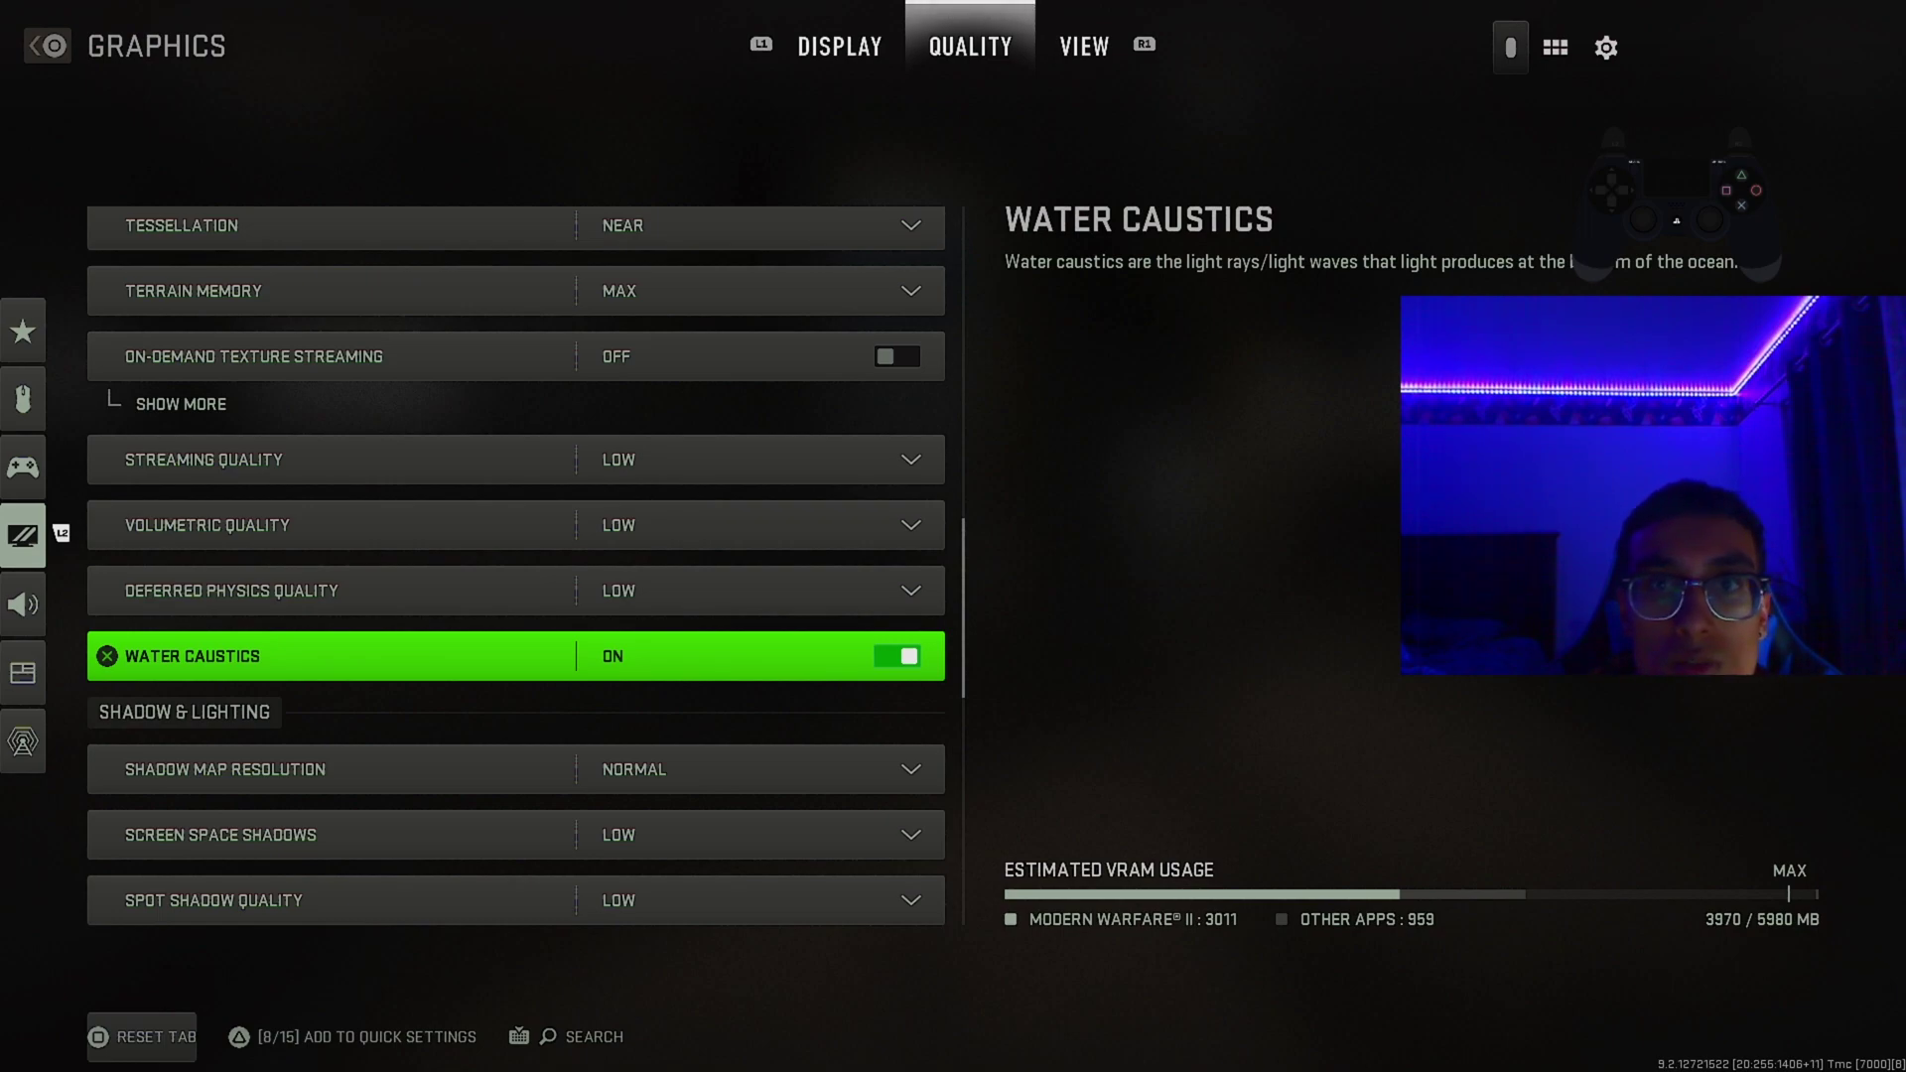
# Step: Review Water Caustics, Shadow Map Resolution, Screen Space Shadows and Spot Shadow Quality
pyautogui.press('Up')
pyautogui.press('Down')
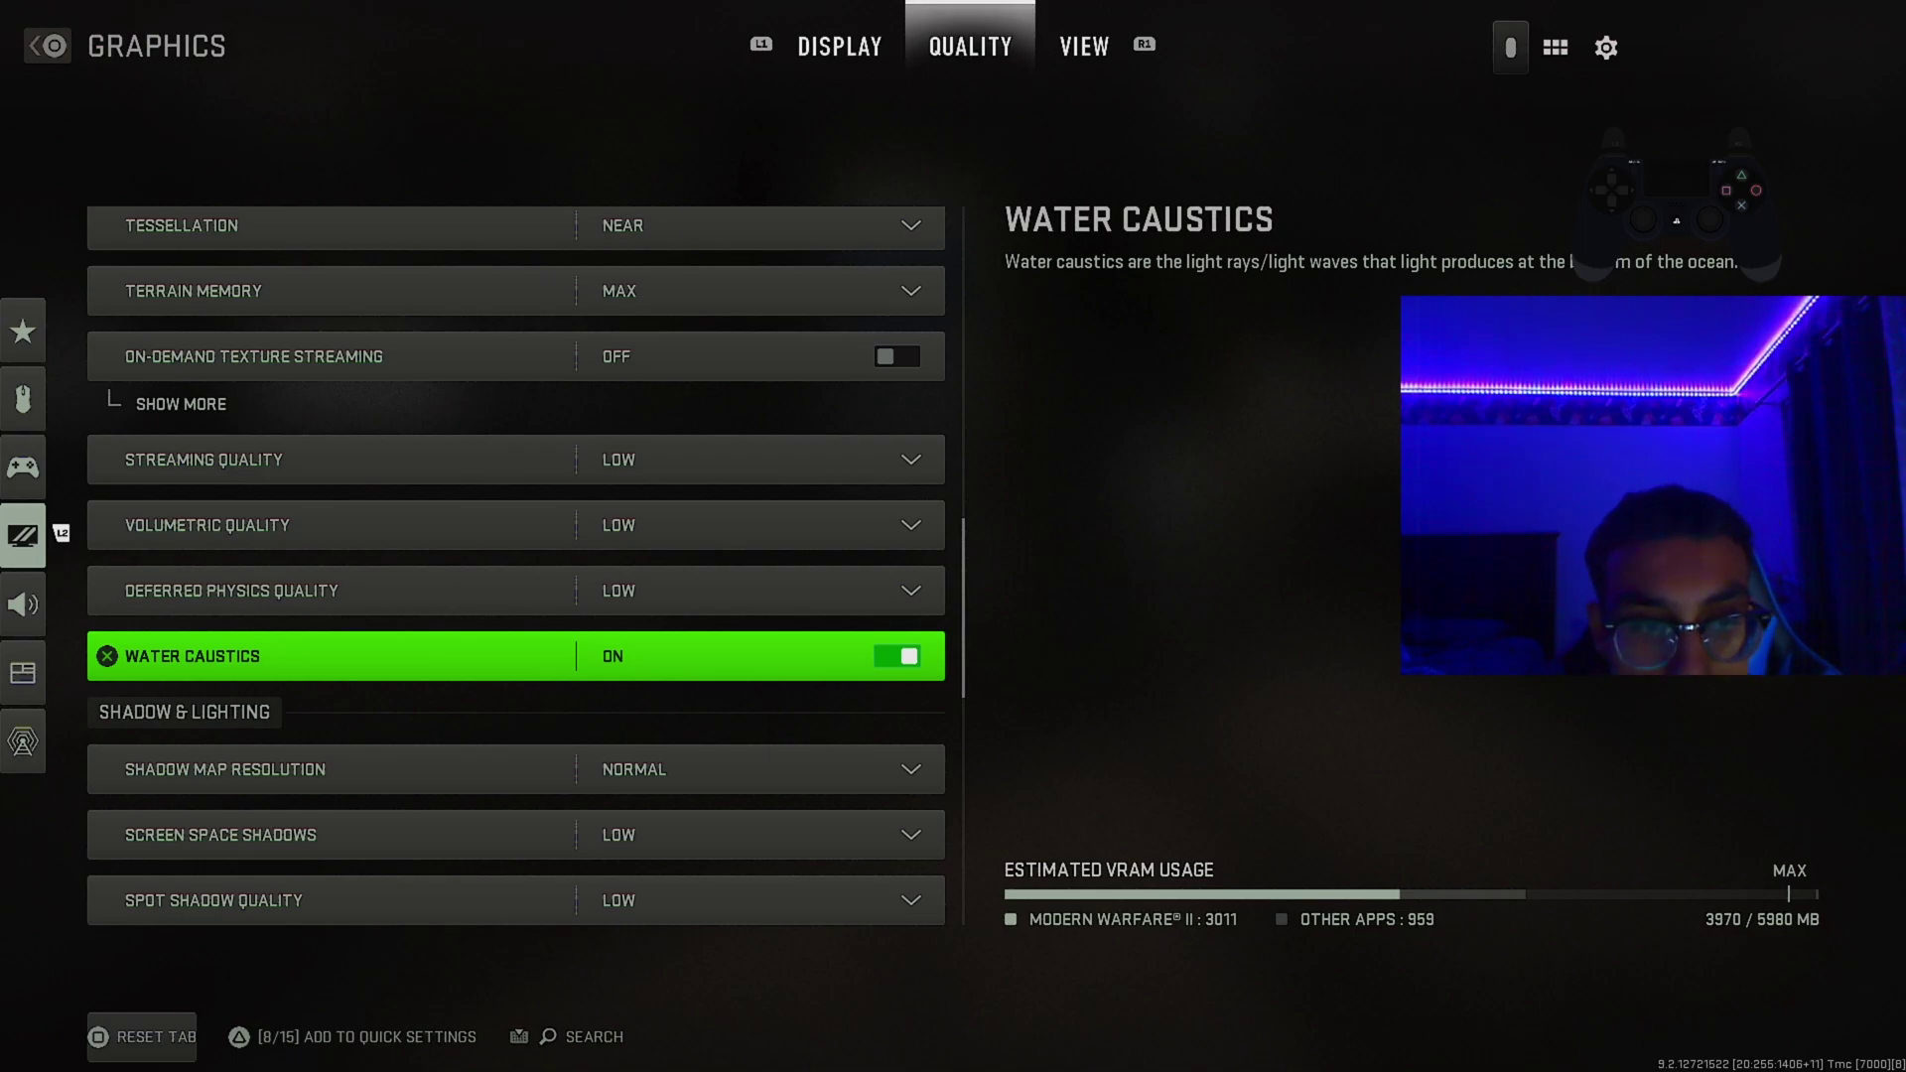
pyautogui.press('Down')
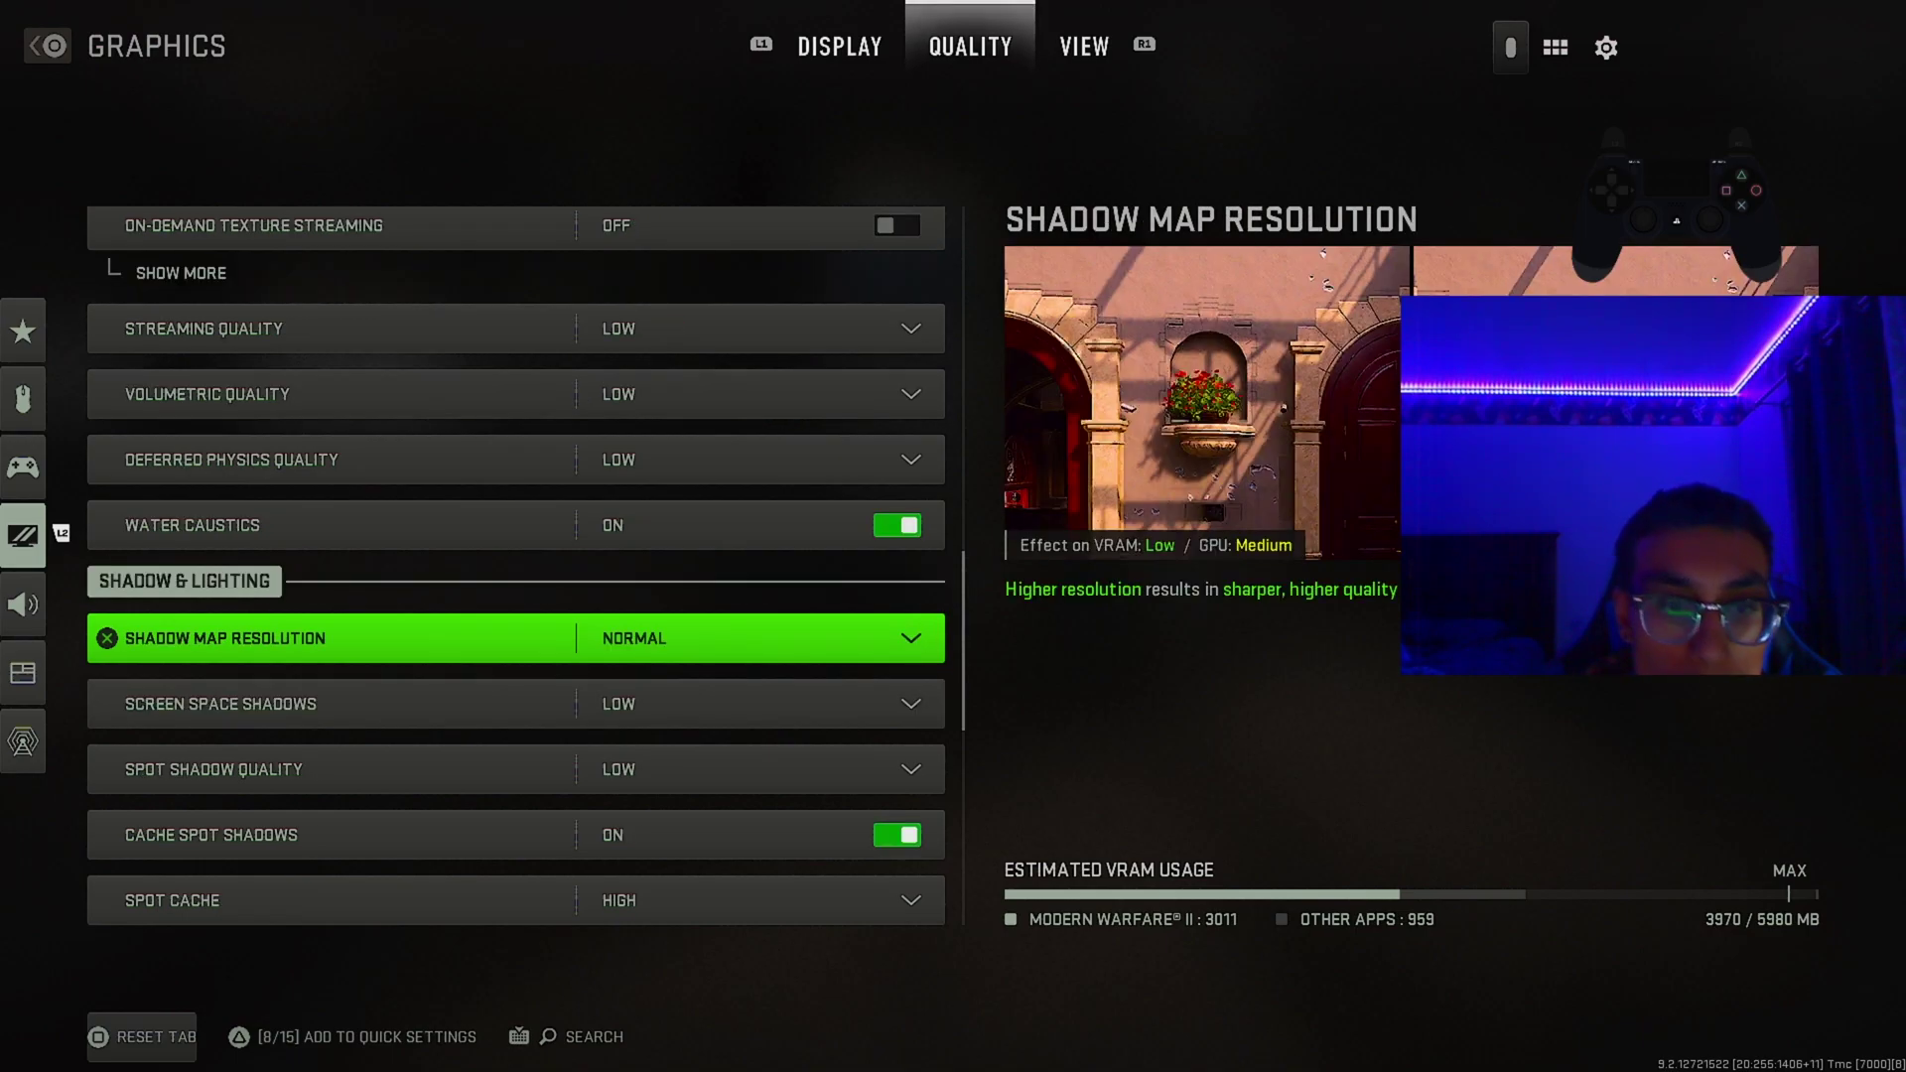
pyautogui.press('Down')
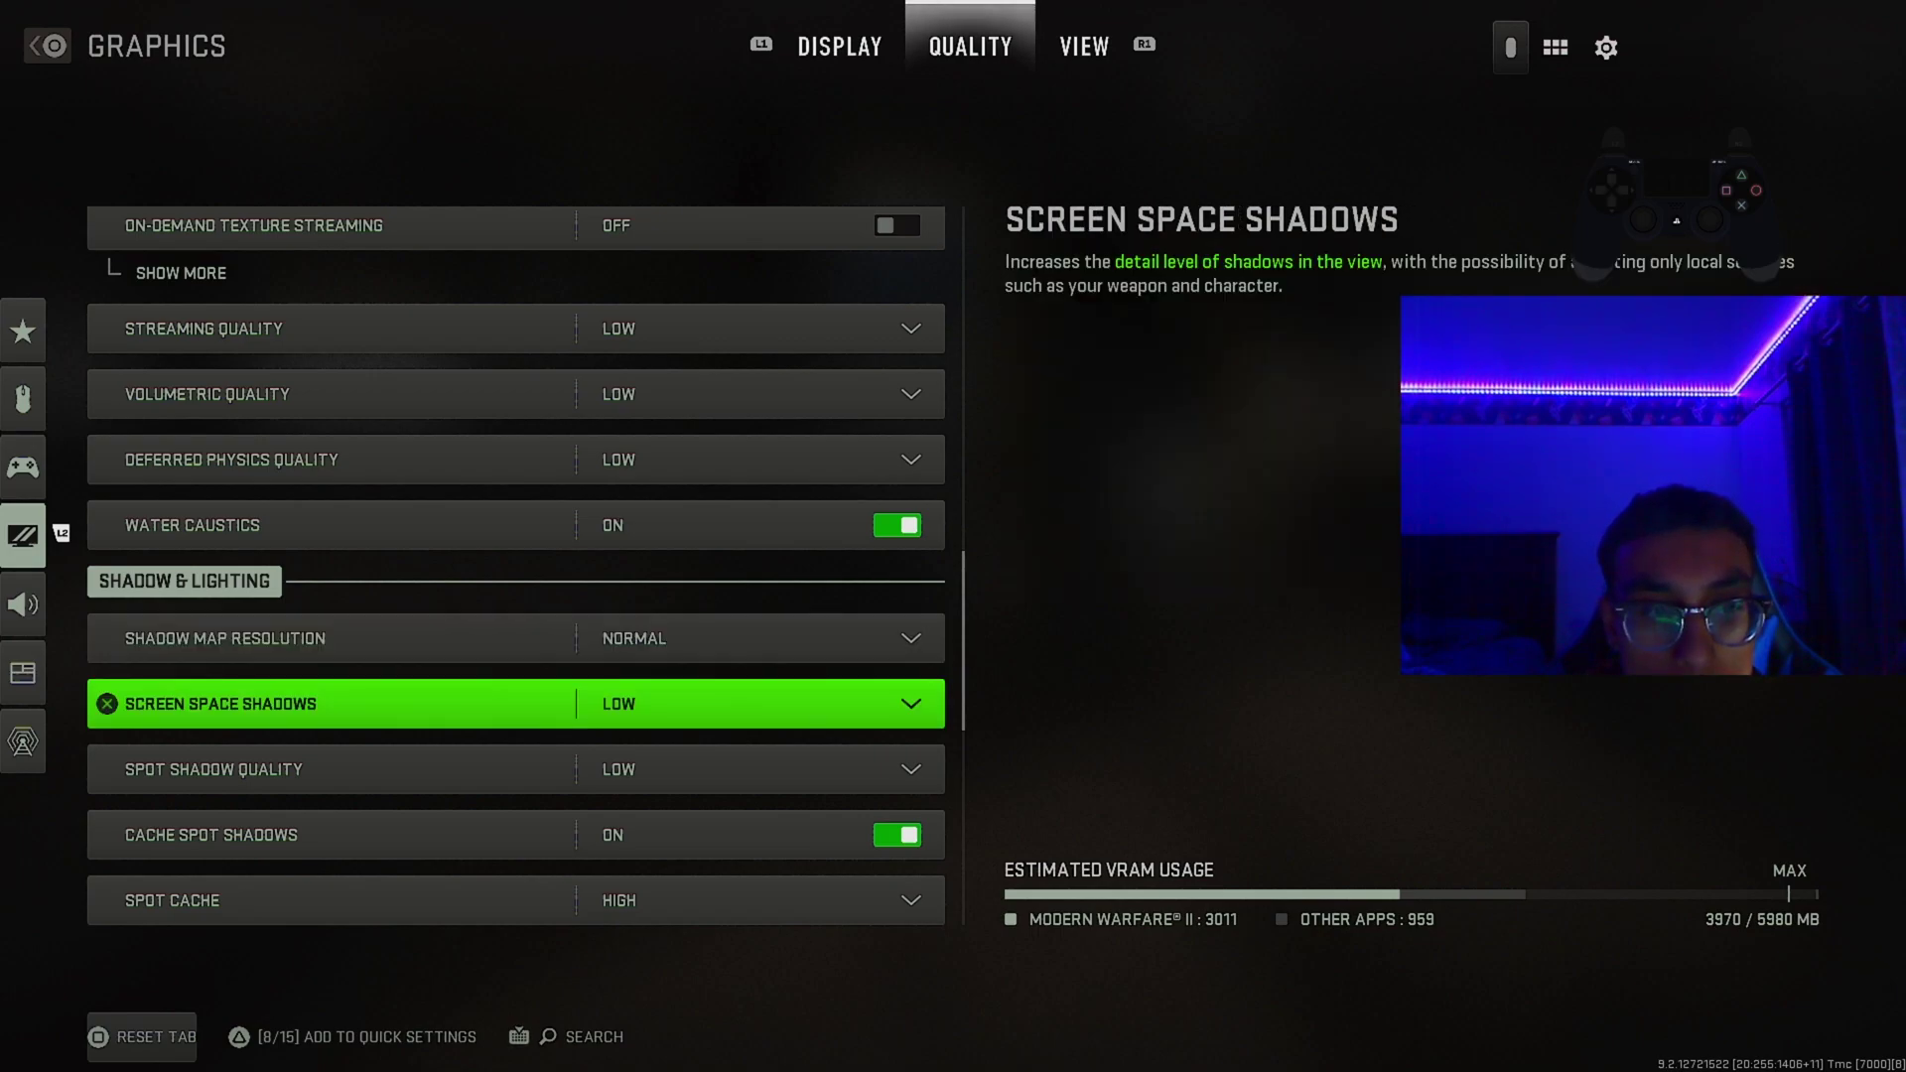
pyautogui.press('Down')
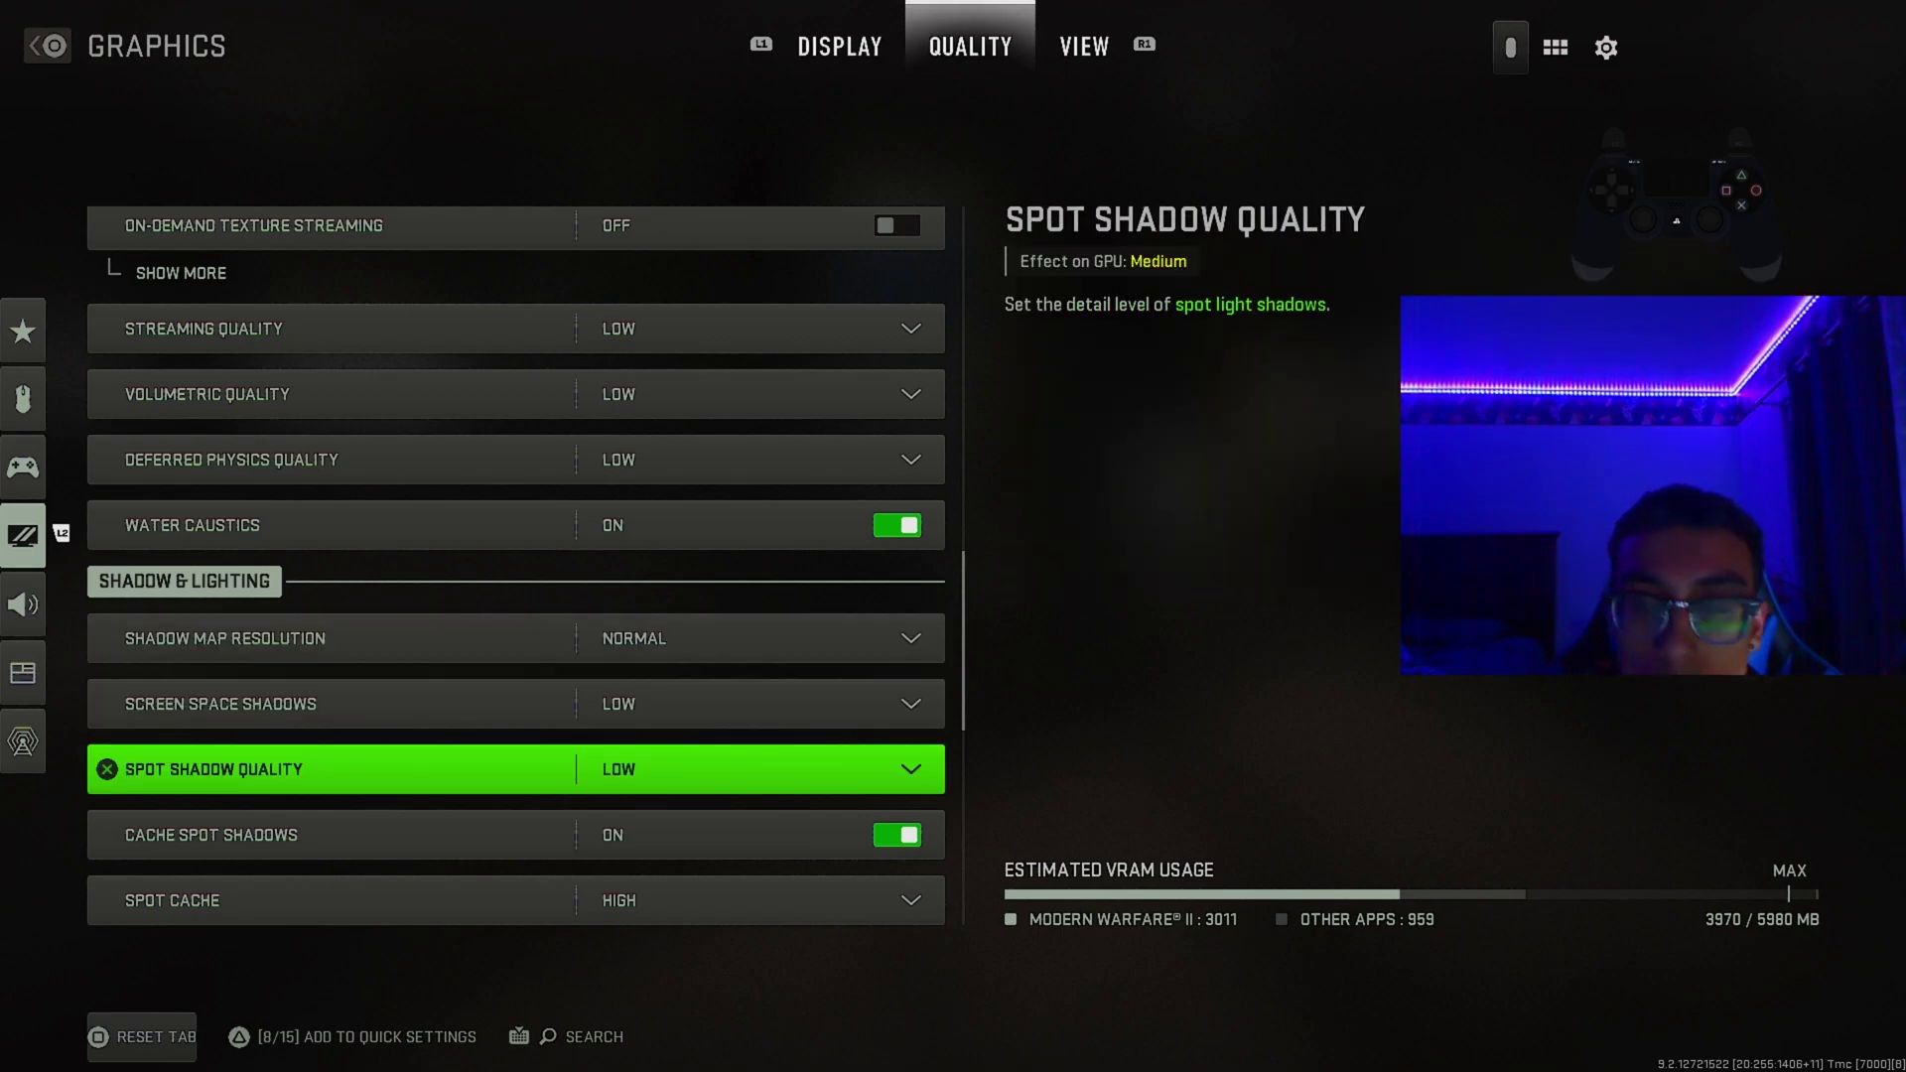
pyautogui.press('Up')
pyautogui.press('Down')
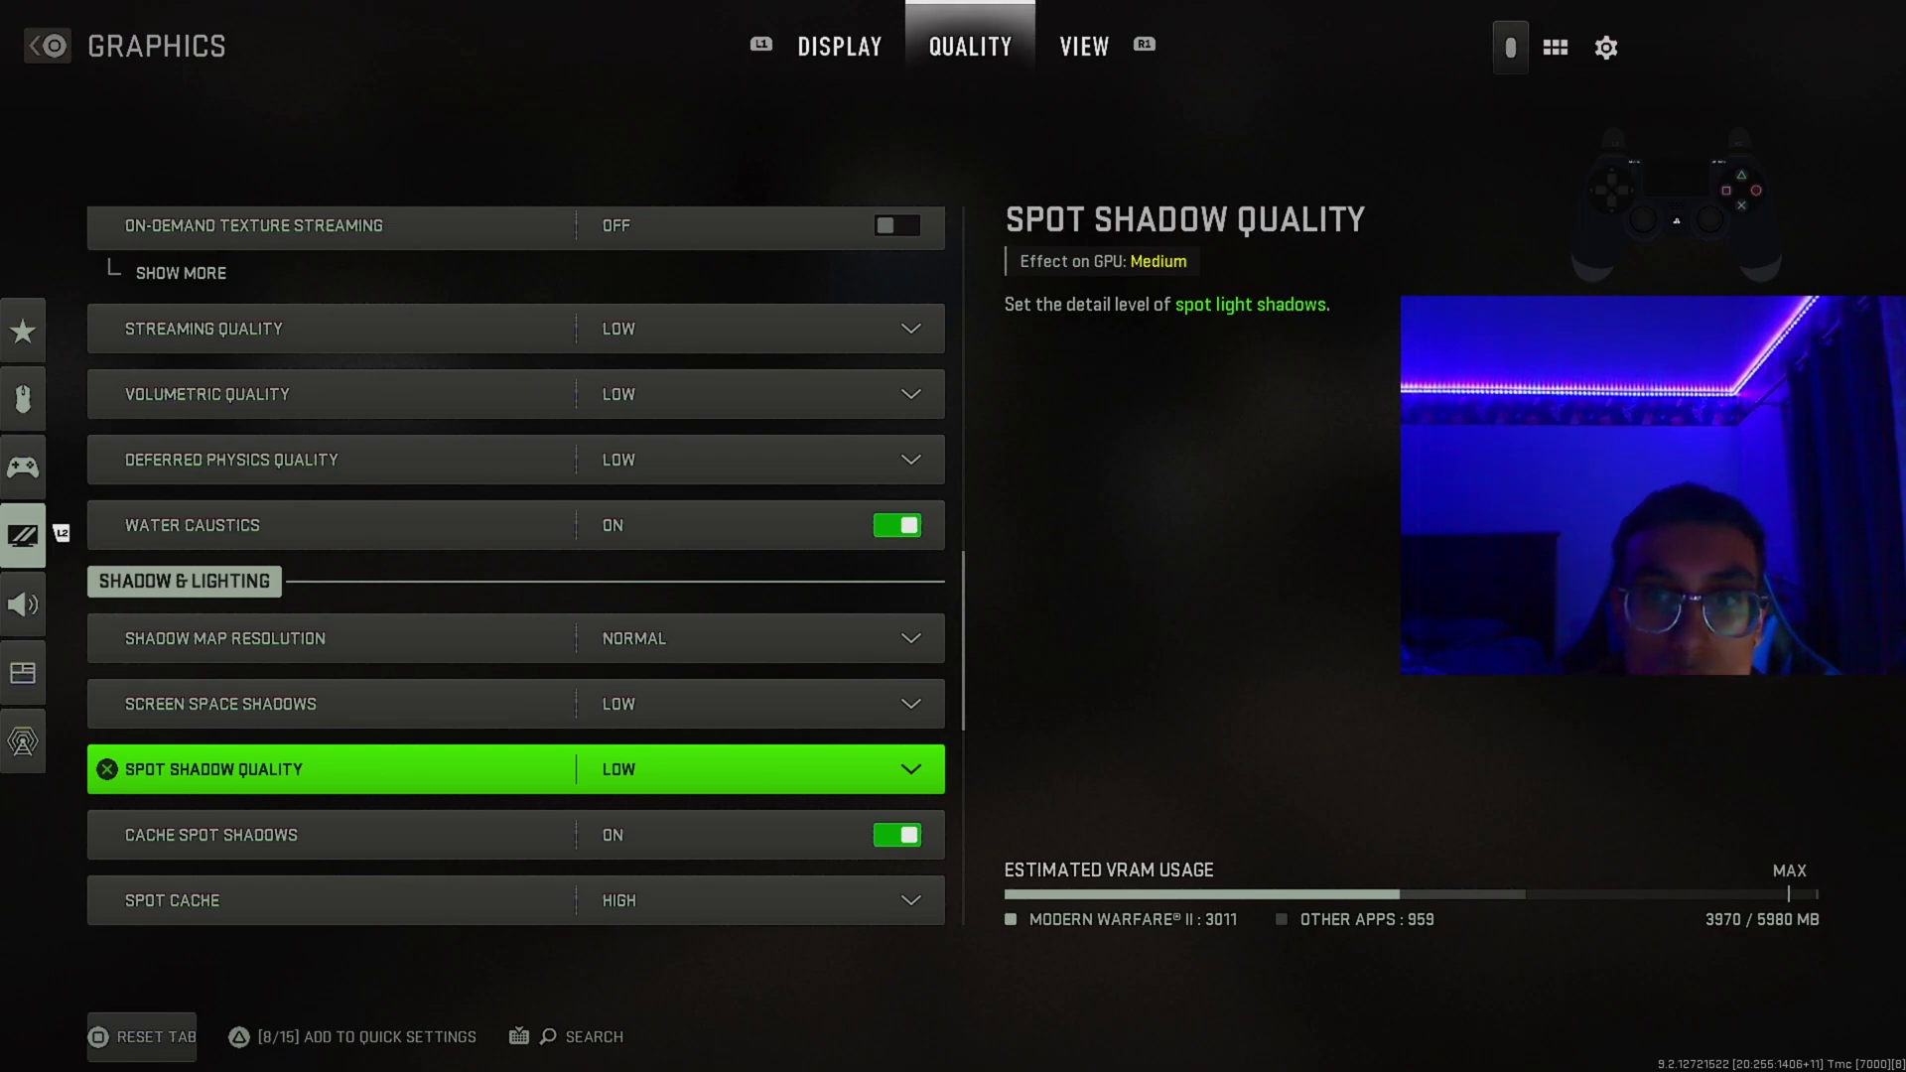
# Step: Check the cache settings, Spot Cache High and Cache Sun Shadows On, then reach Particle Lighting
pyautogui.press('Down')
pyautogui.press('Down')
pyautogui.press('Down')
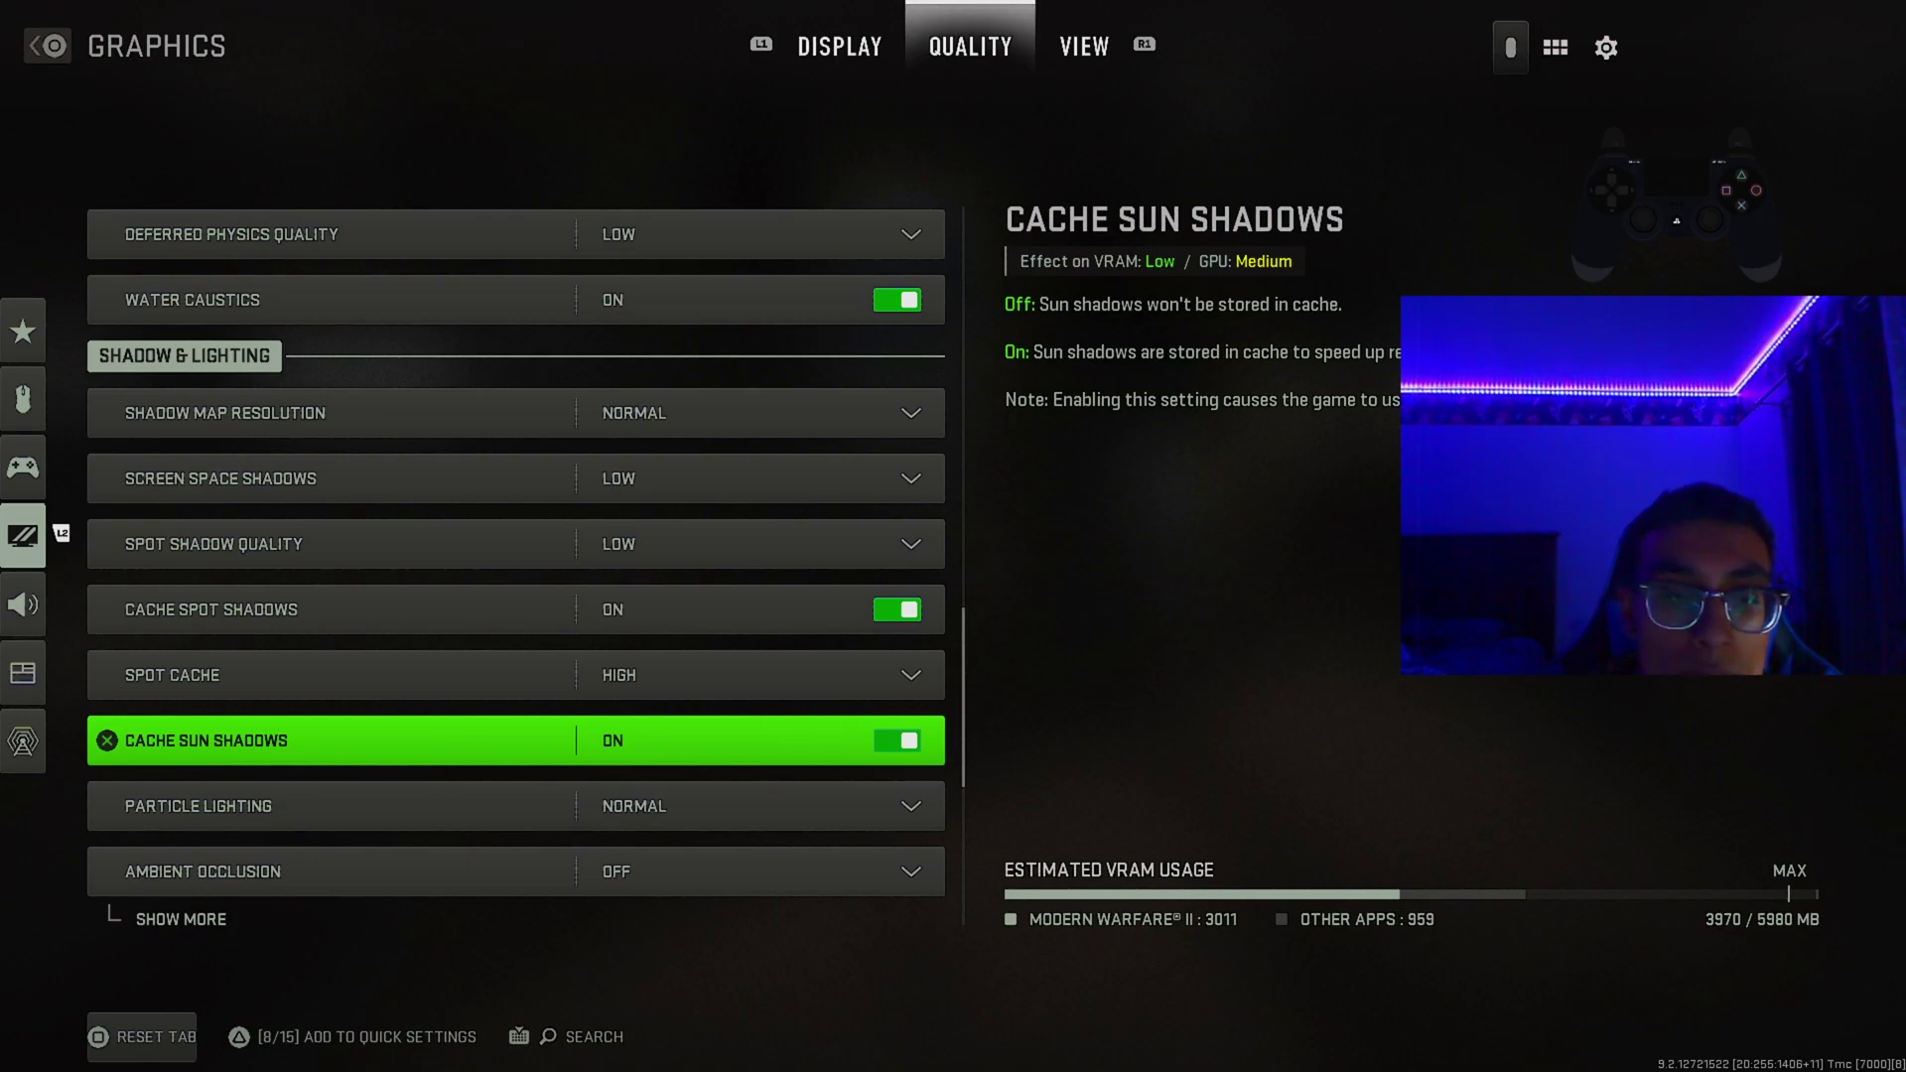
pyautogui.press('Up')
pyautogui.press('Up')
pyautogui.press('Down')
pyautogui.press('Down')
pyautogui.press('Up')
pyautogui.press('Up')
pyautogui.press('Down')
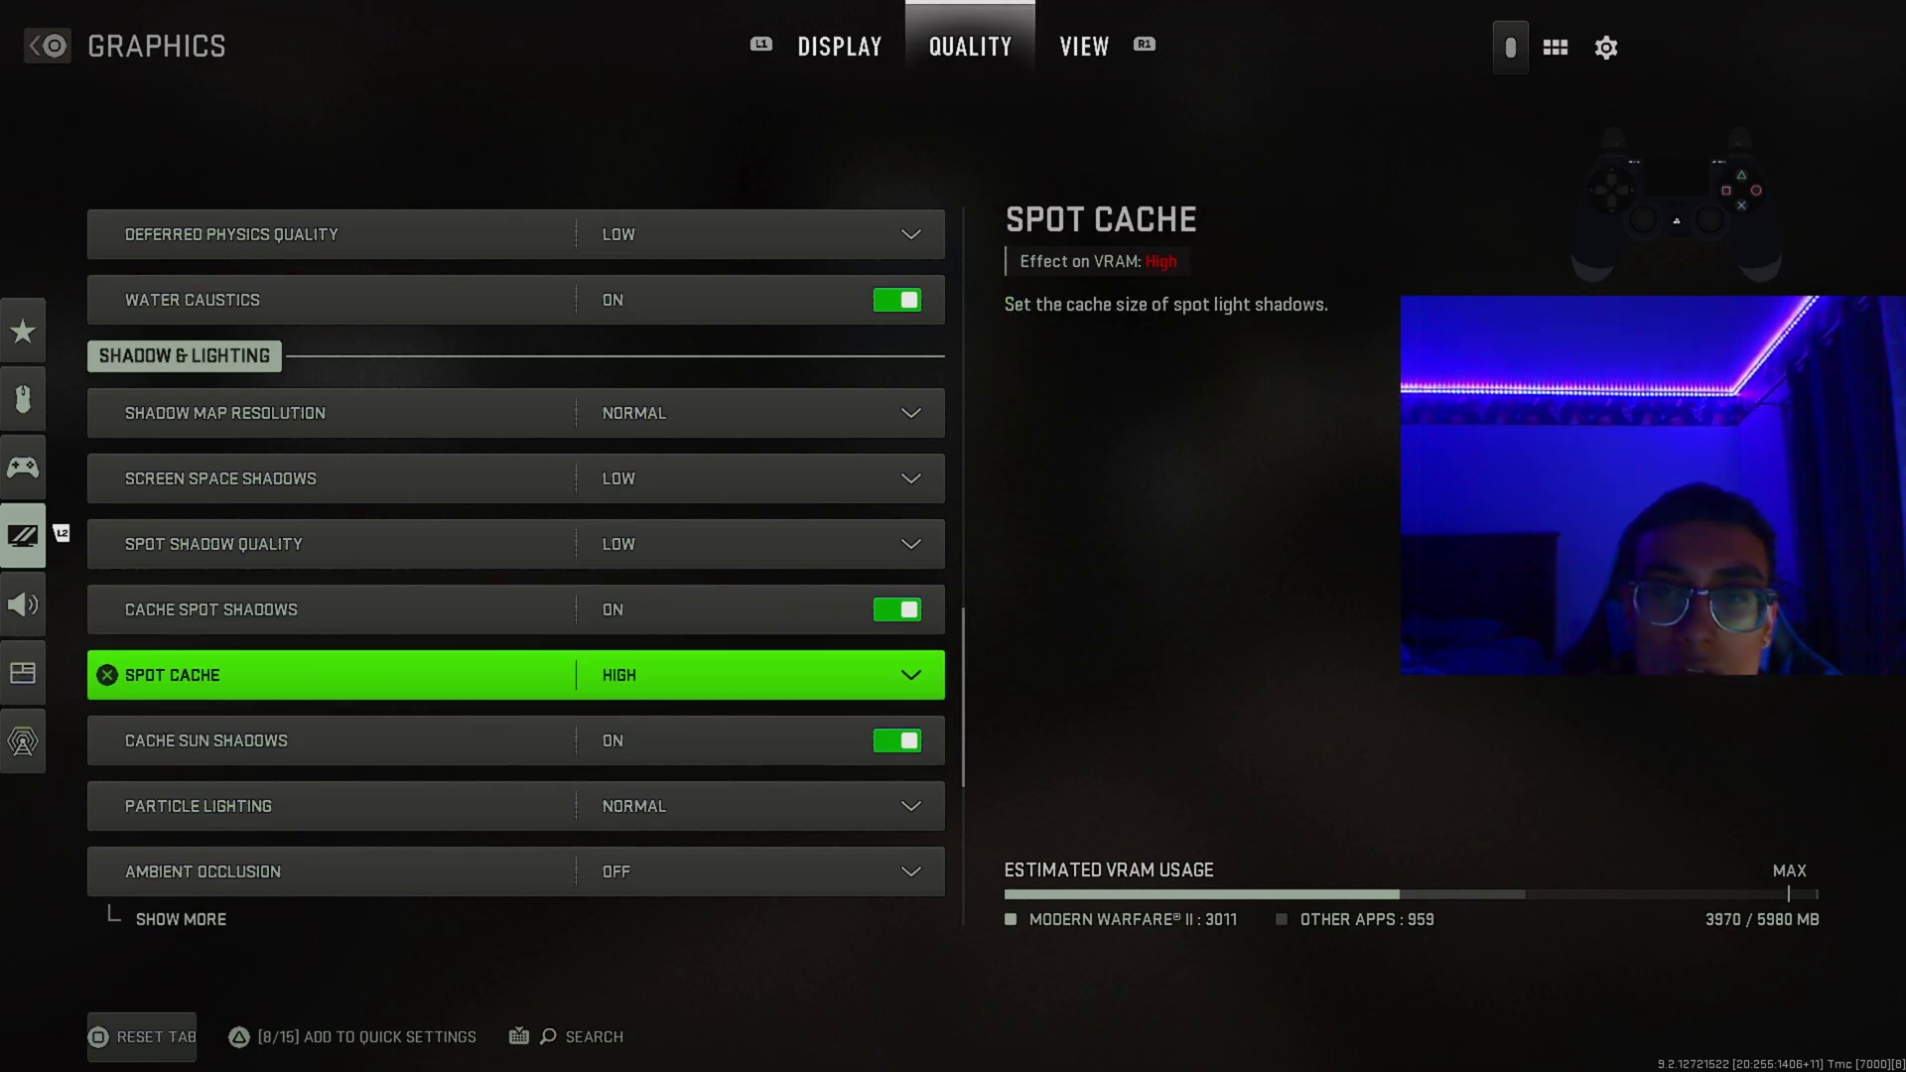
pyautogui.press('Down')
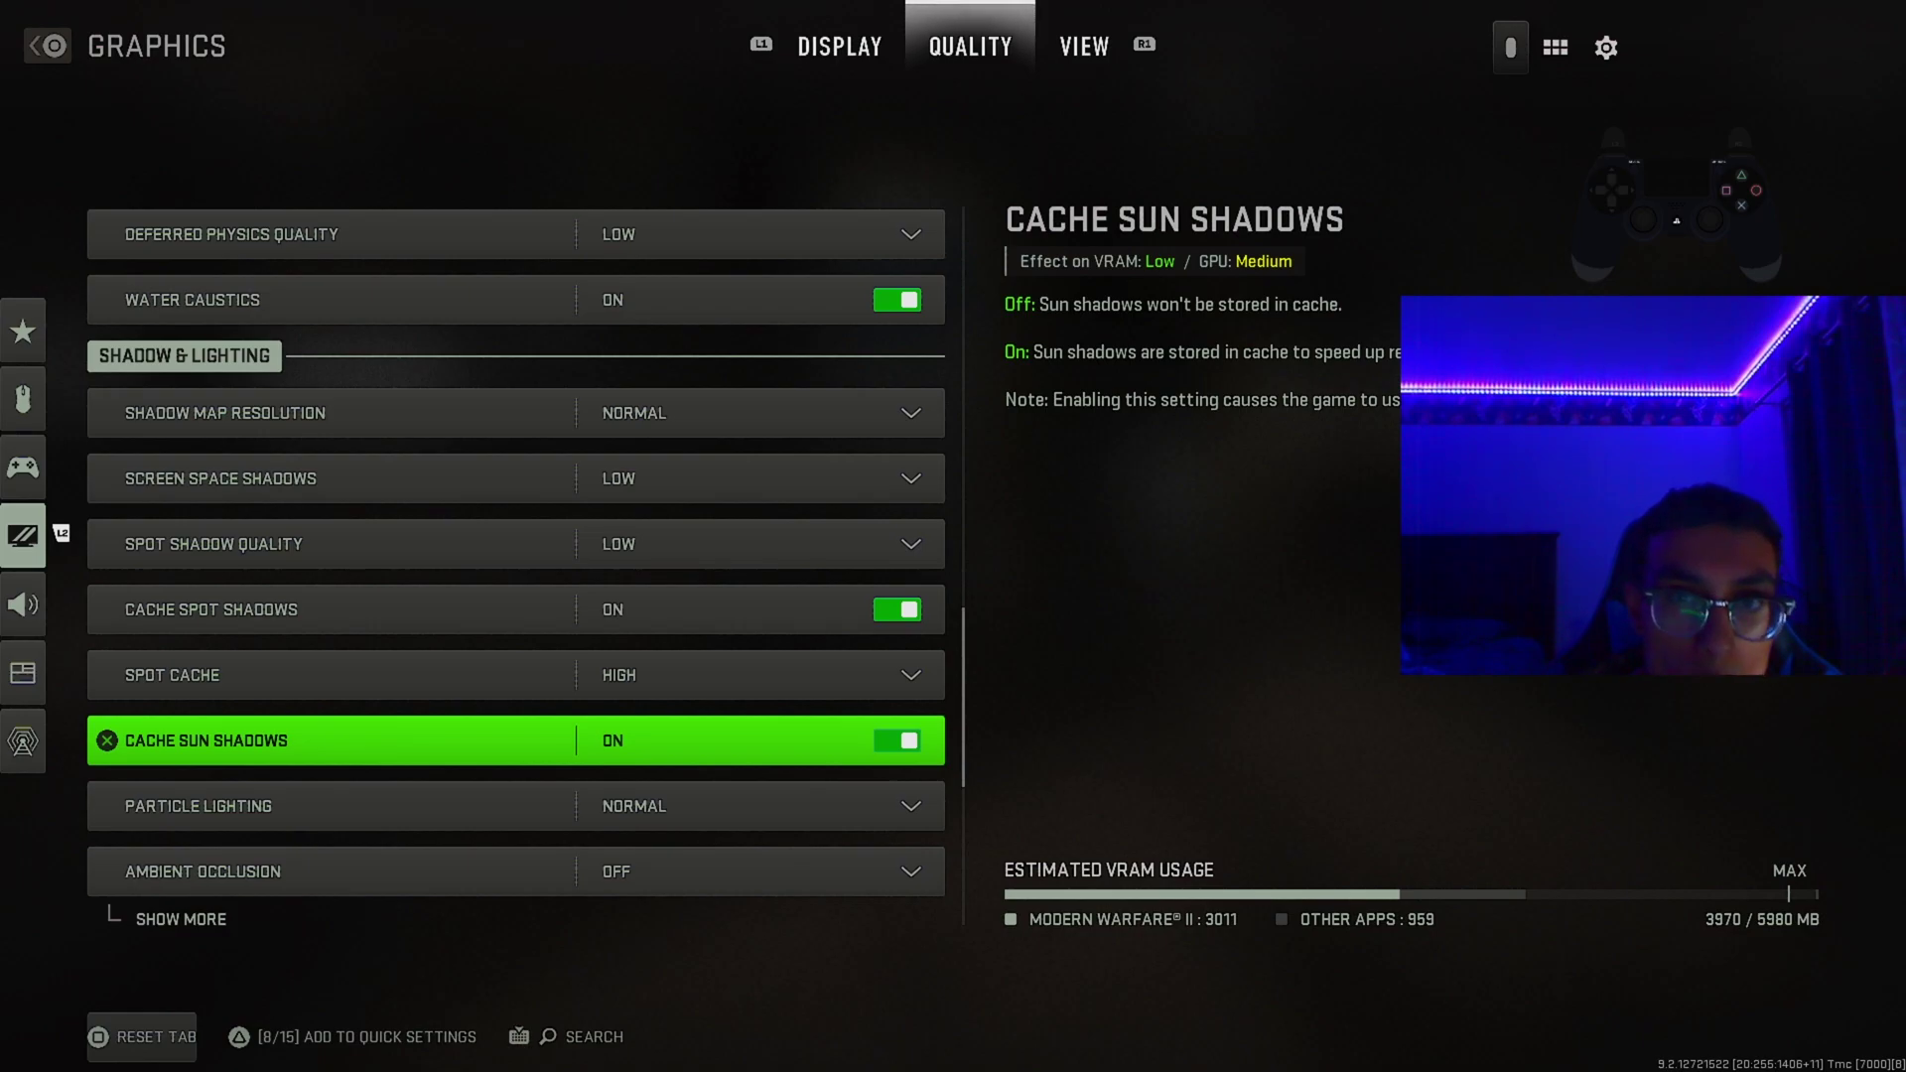
pyautogui.press('Up')
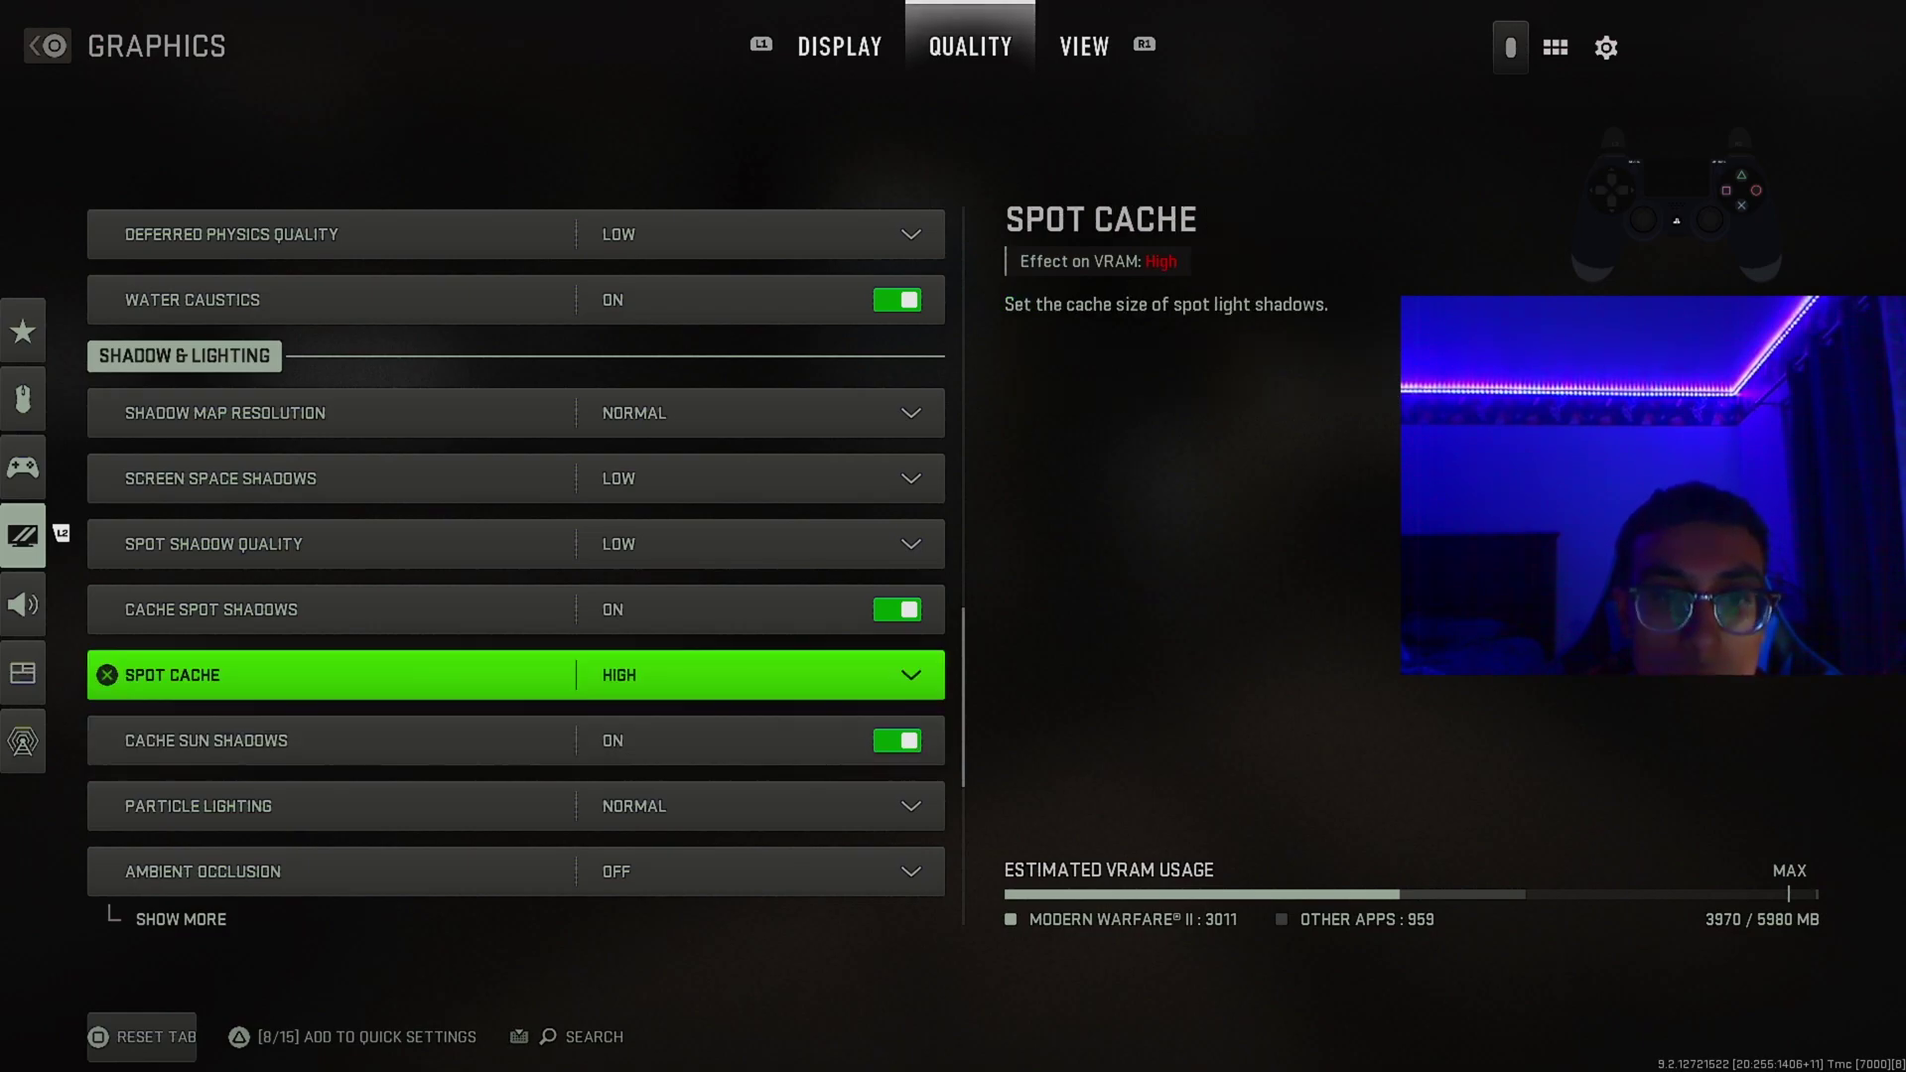
pyautogui.press('Up')
pyautogui.press('Down')
pyautogui.press('Down')
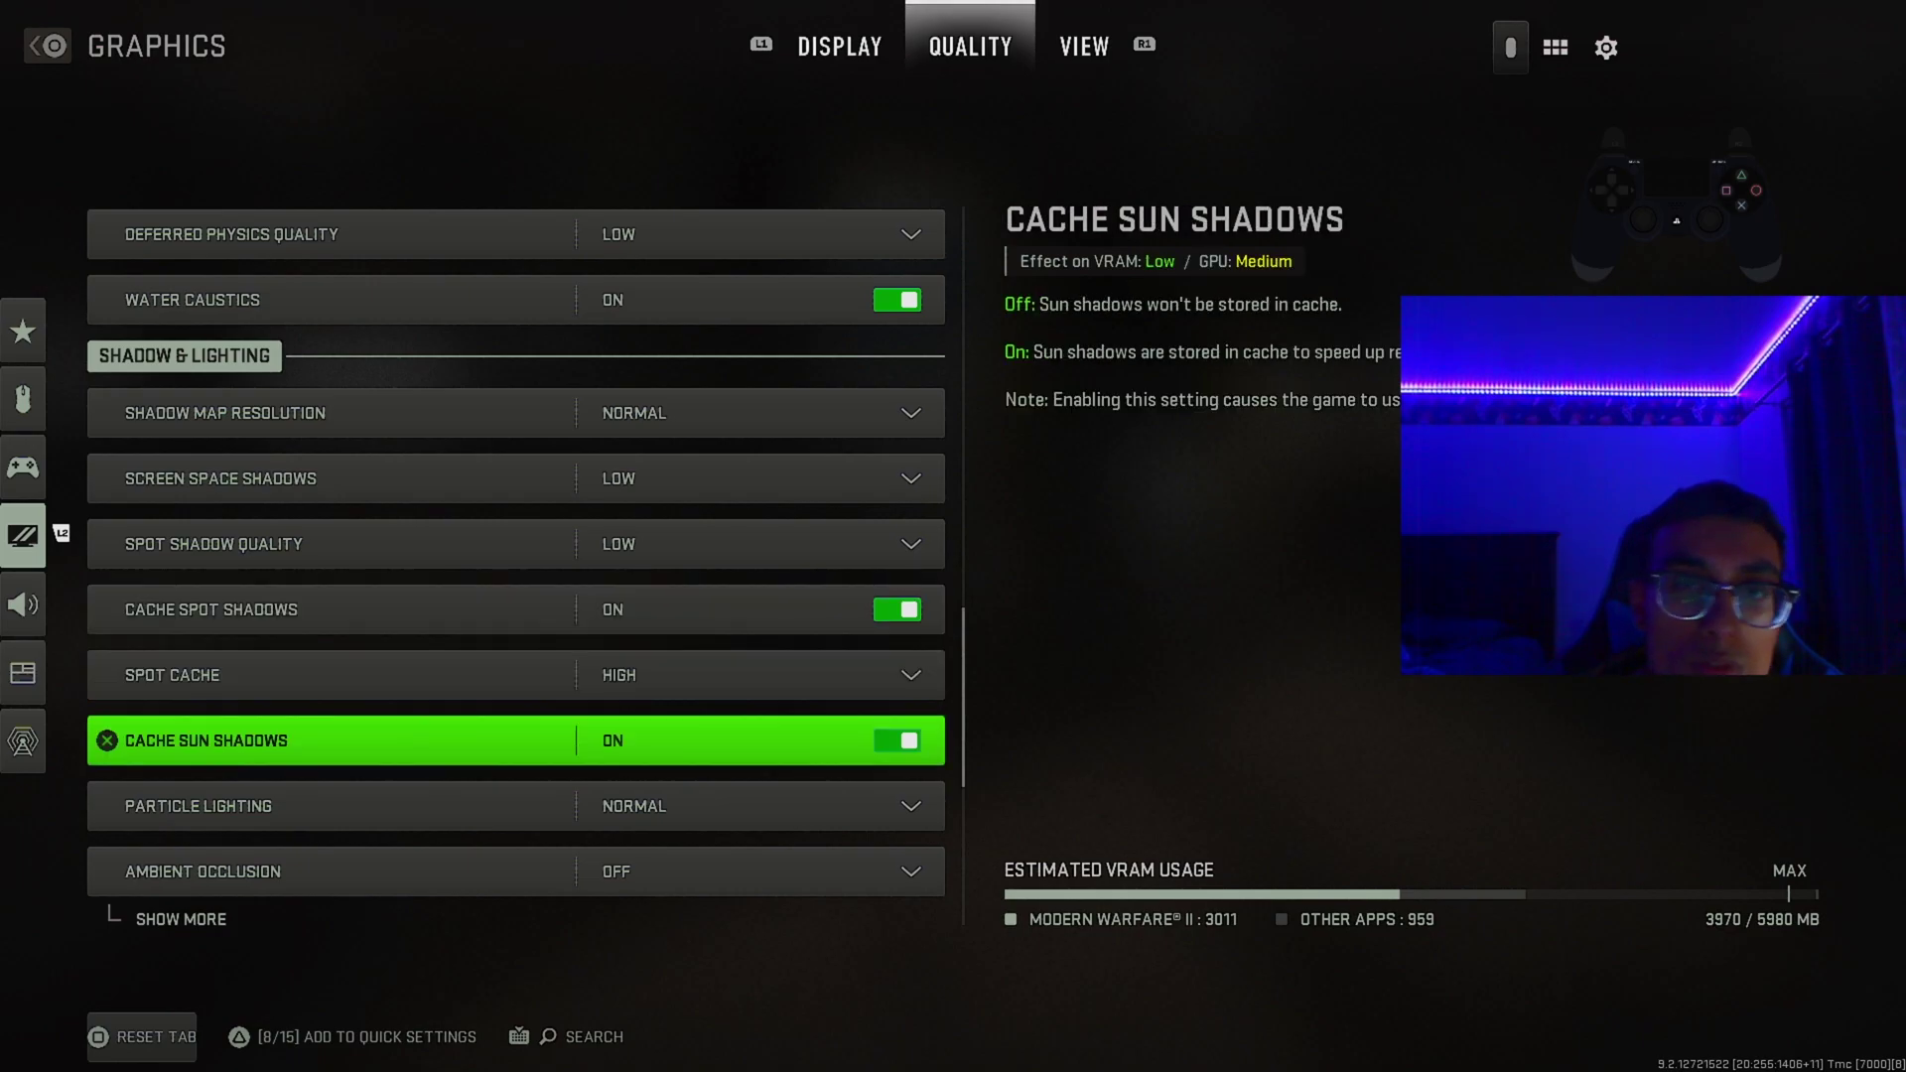
pyautogui.press('Down')
# Step: Look over the Particle Lighting choices and keep it at Normal
pyautogui.press('Return')
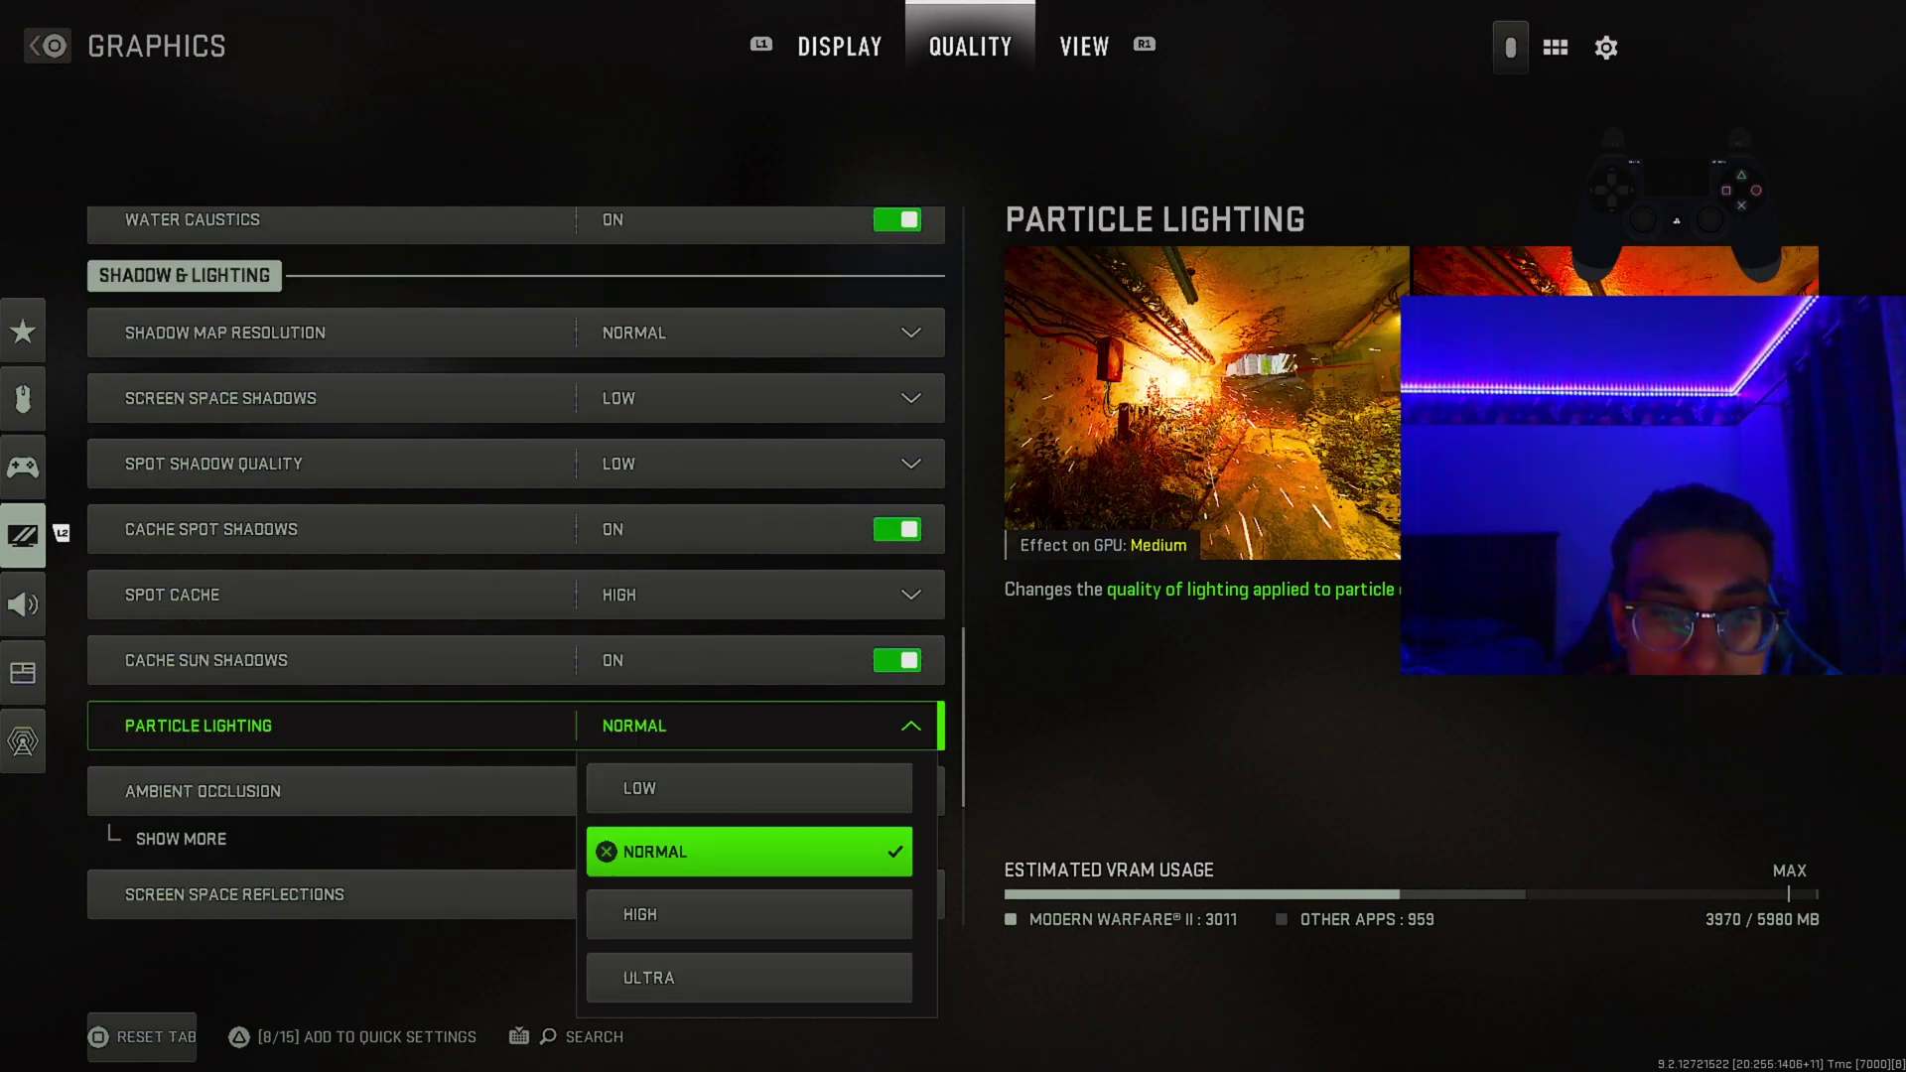
pyautogui.press('Down')
pyautogui.press('Down')
pyautogui.press('Up')
pyautogui.press('Up')
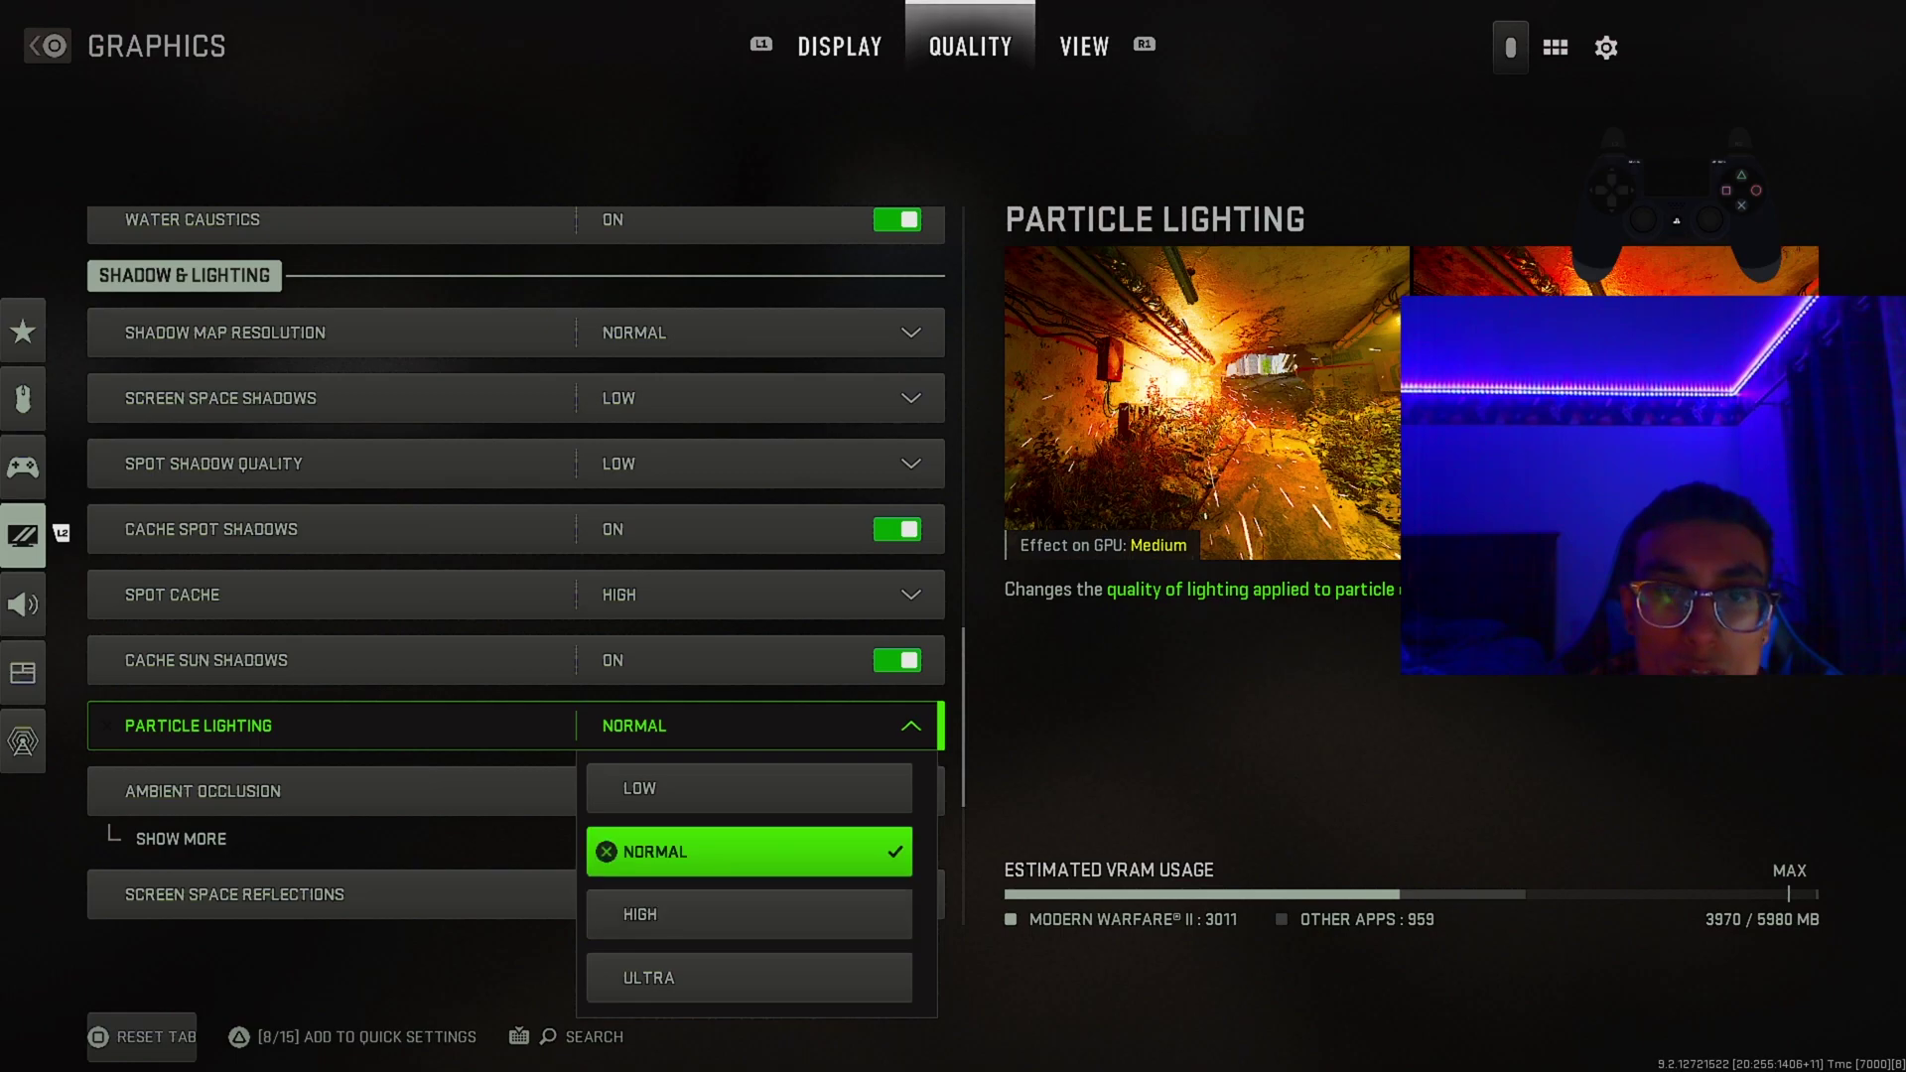
pyautogui.press('Return')
# Step: Step past Ambient Occlusion, Screen Space Reflections and Weather Grid Volumes to NVIDIA Reflex Low Latency
pyautogui.press('Down')
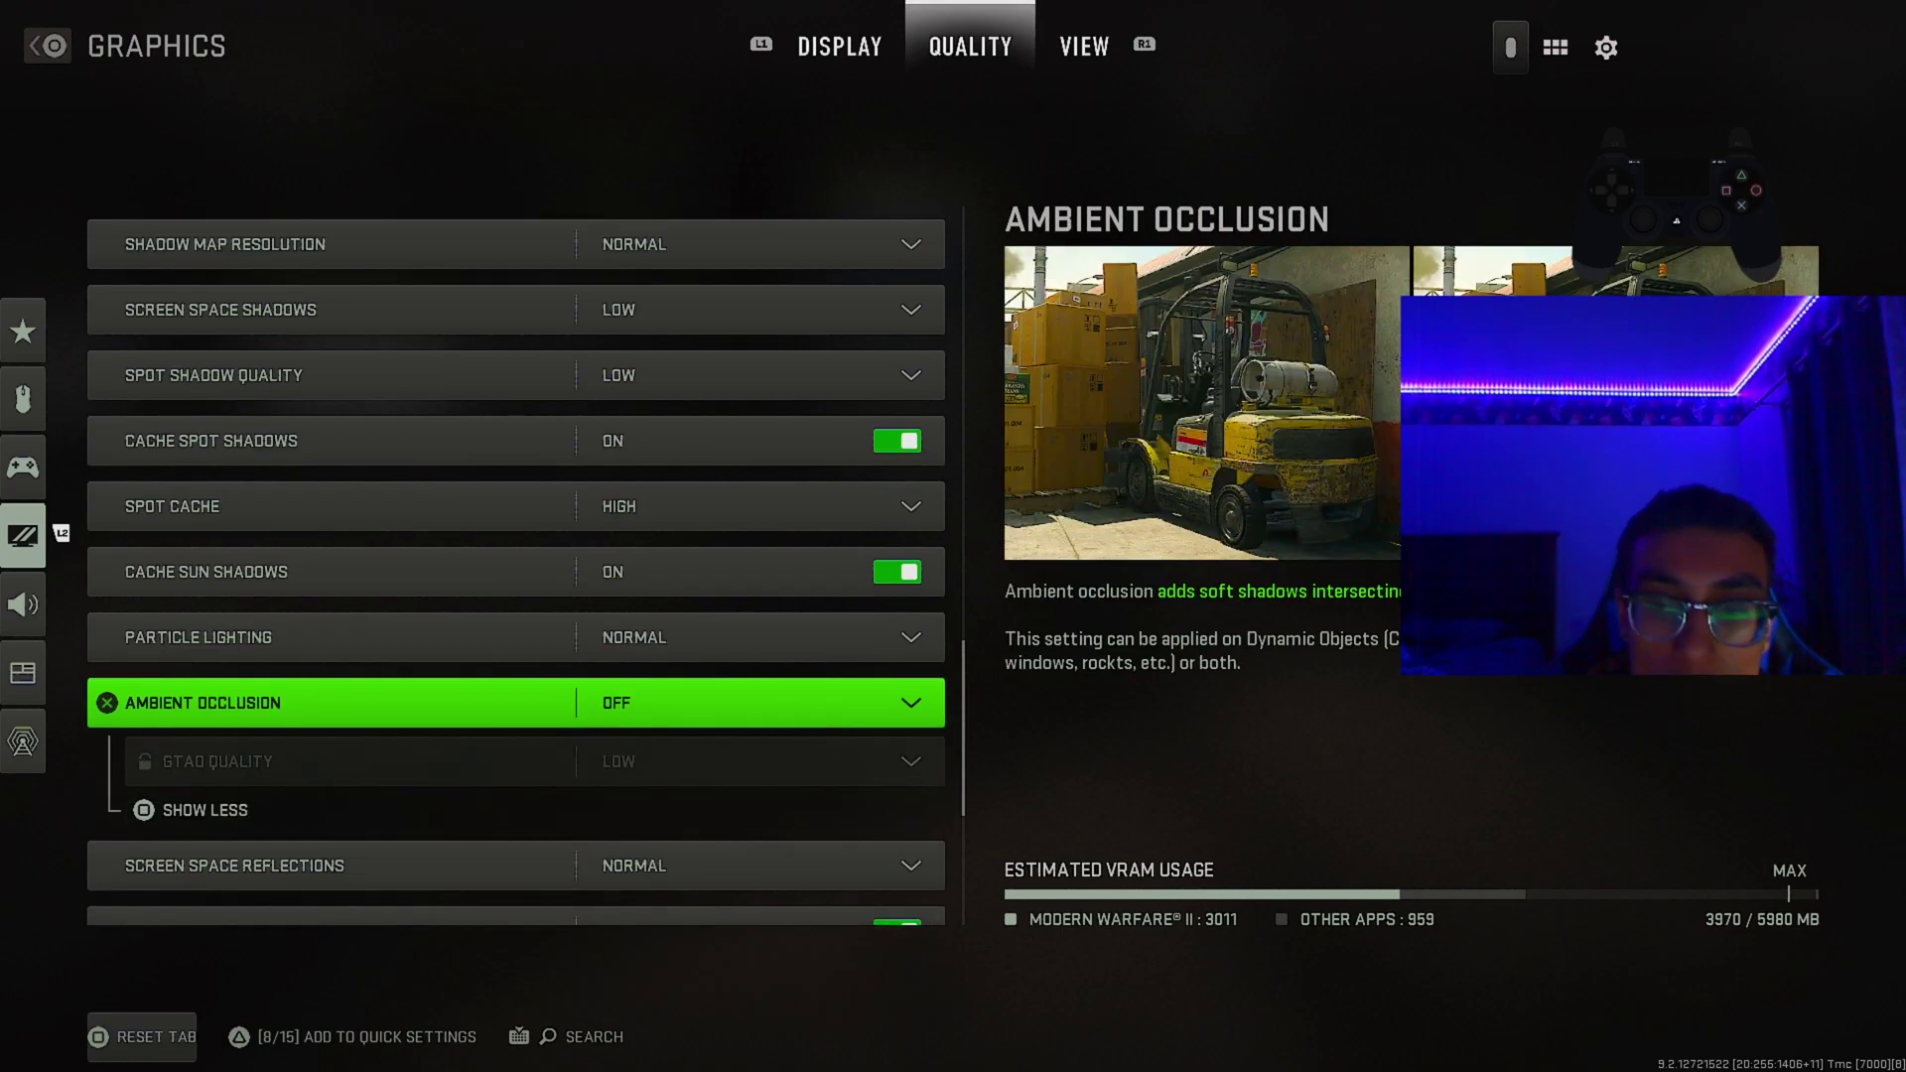
pyautogui.press('Down')
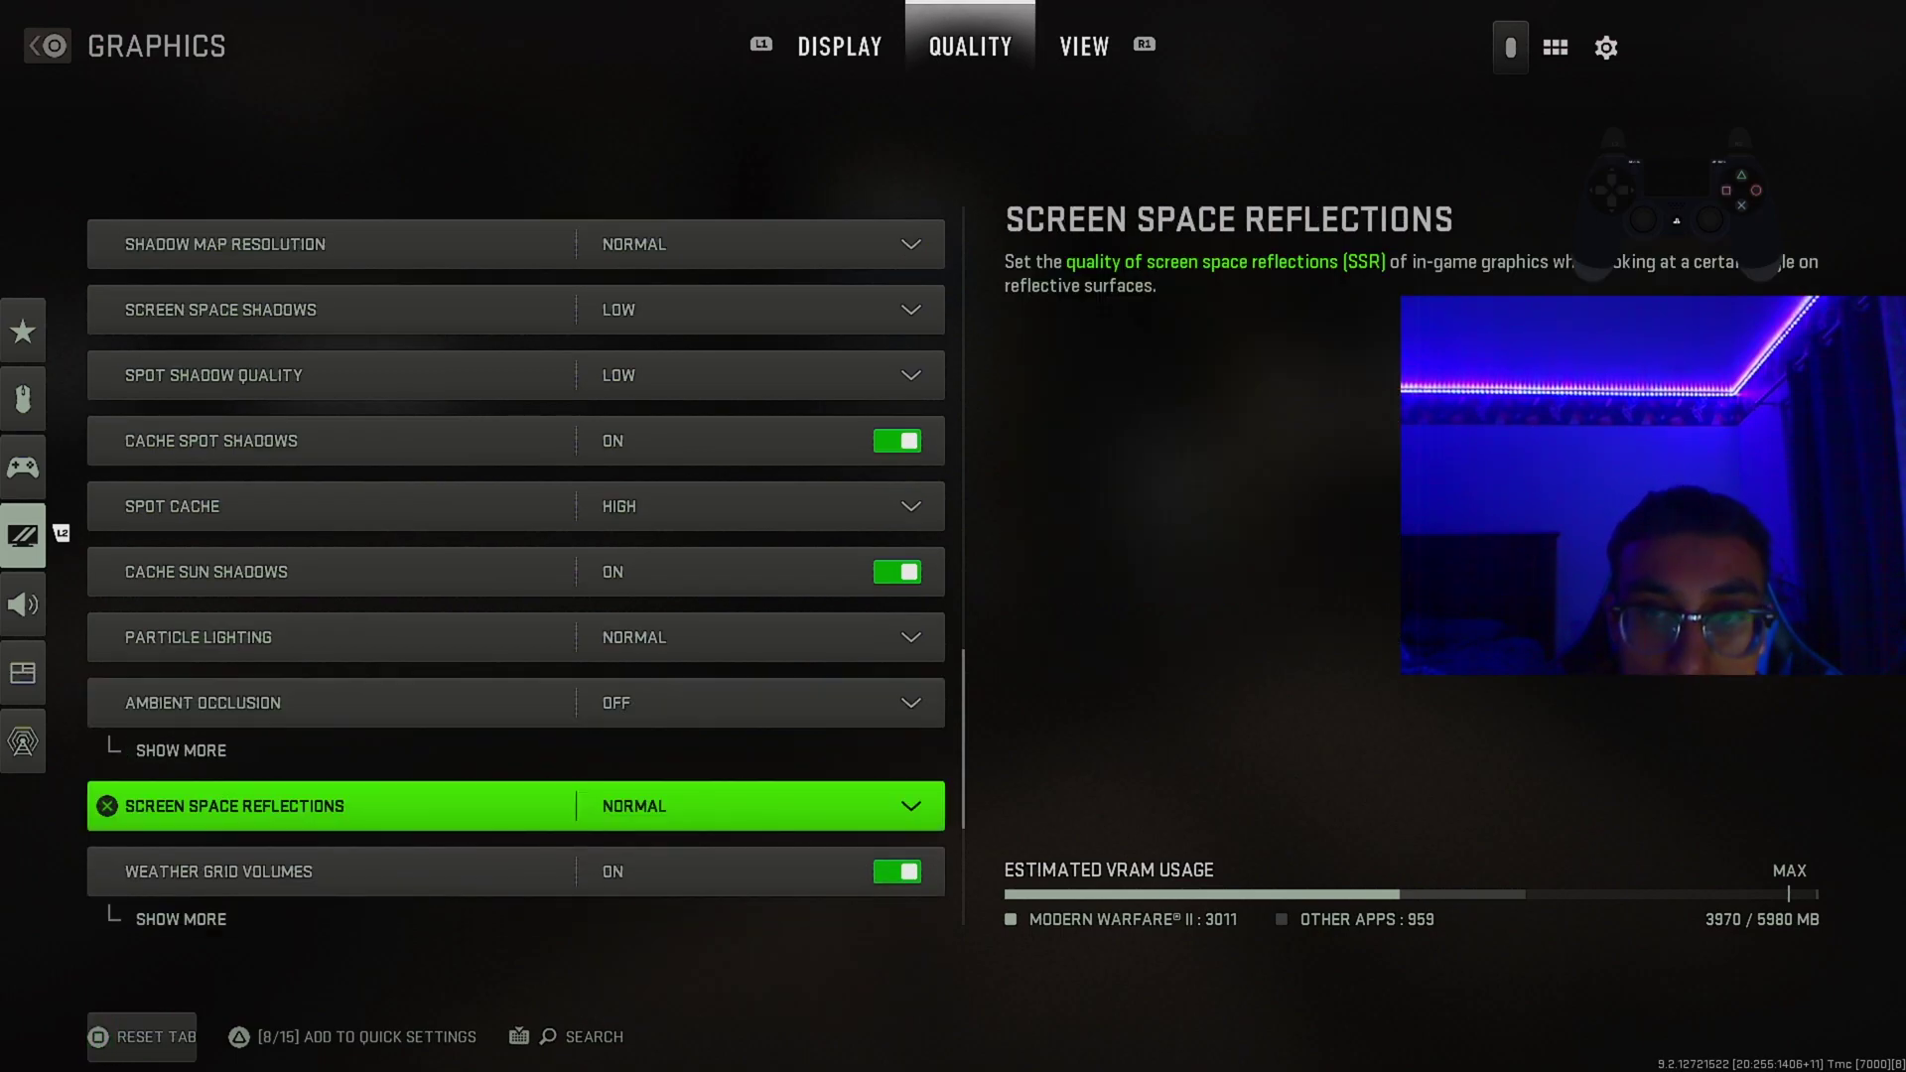
pyautogui.press('Down')
pyautogui.press('r')
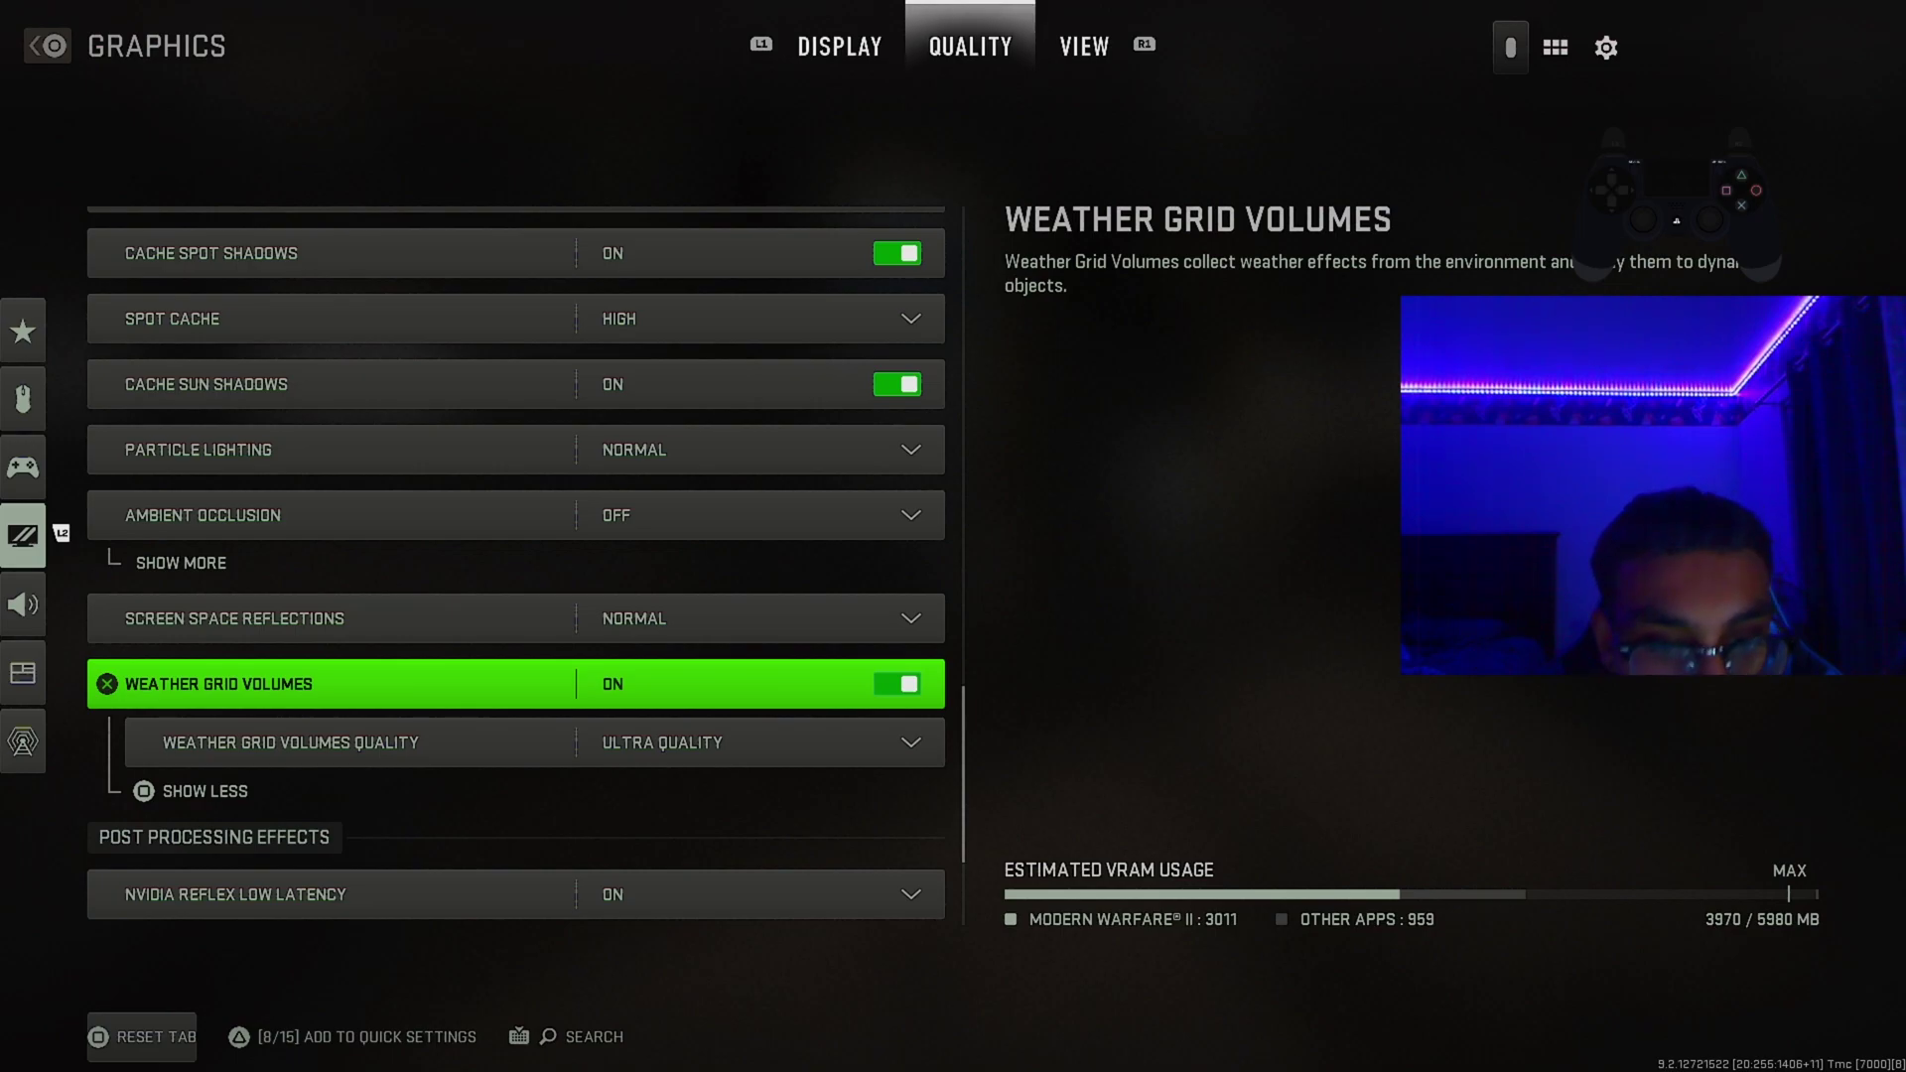
pyautogui.press('Down')
pyautogui.press('Down')
pyautogui.press('Down')
pyautogui.press('Up')
pyautogui.press('Up')
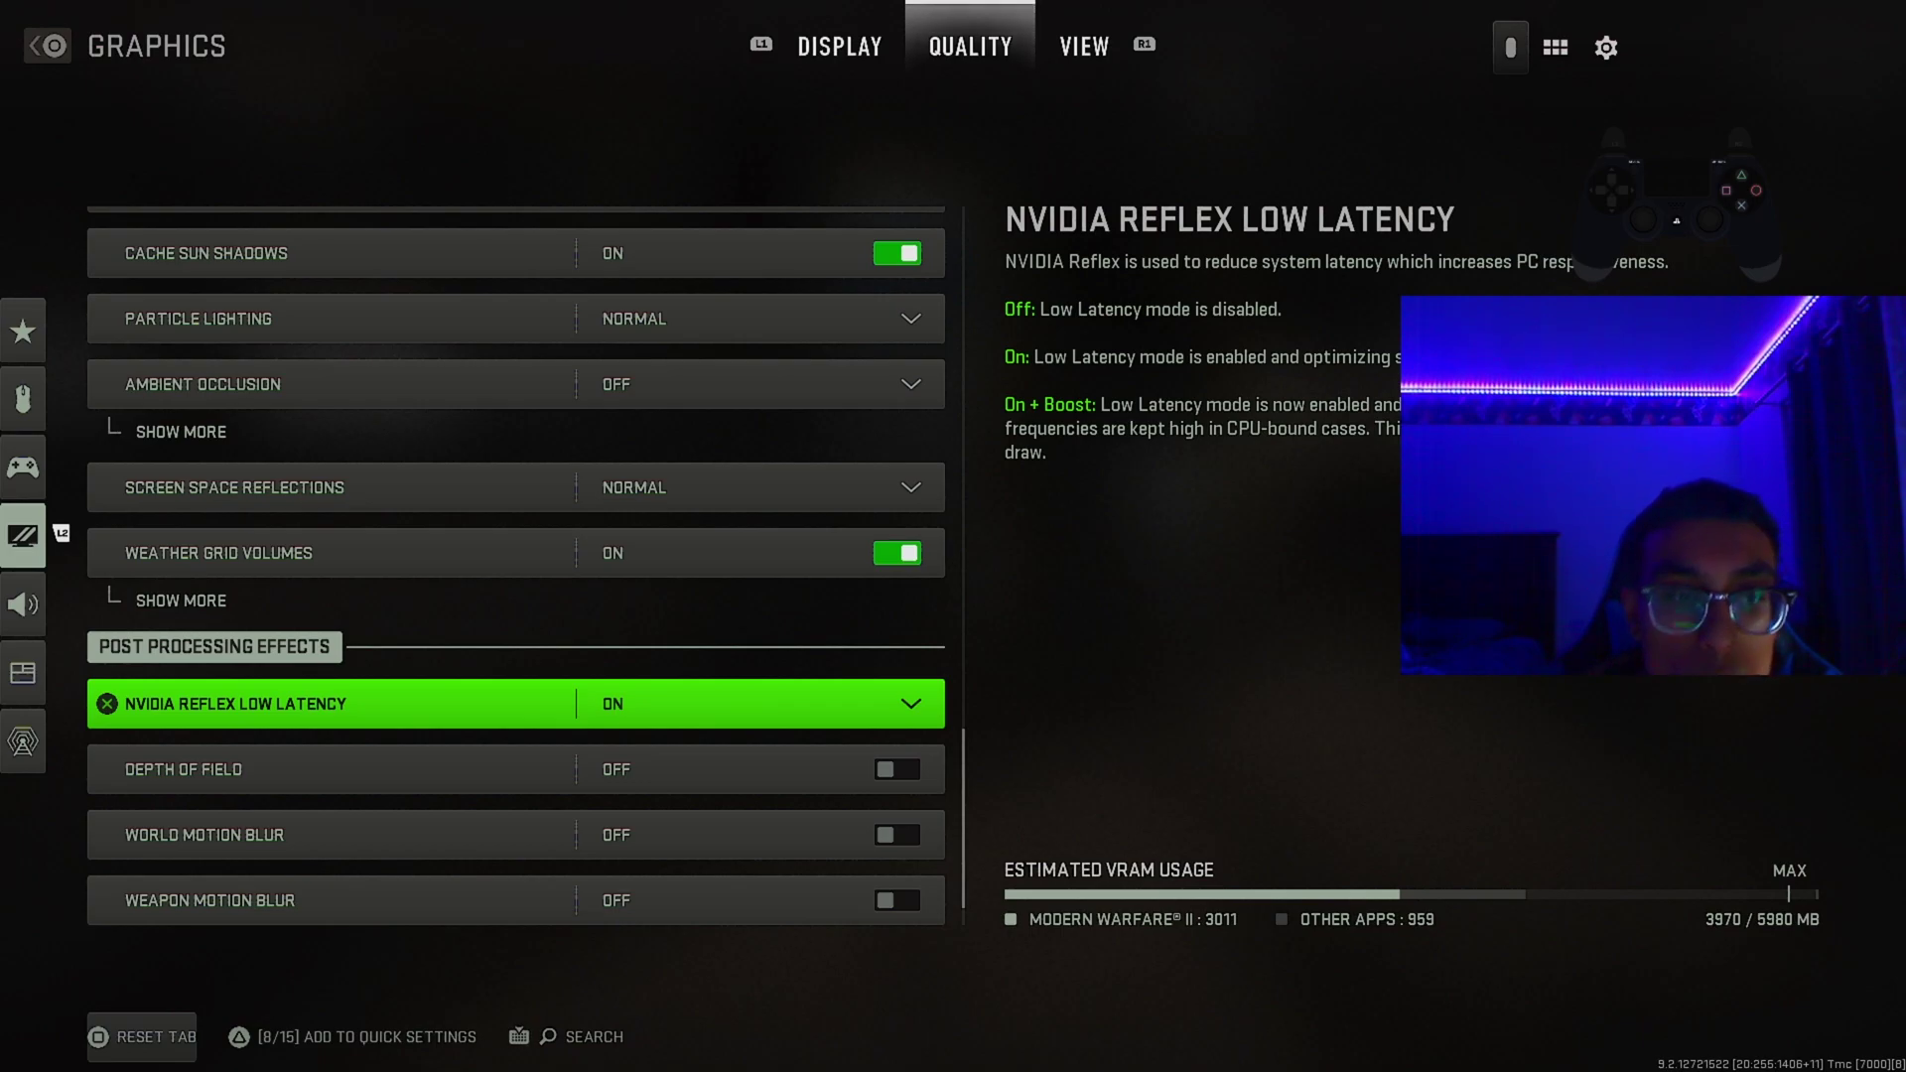
# Step: Compare the NVIDIA Reflex Low Latency options Off, On and On + Boost, keeping On
pyautogui.press('Return')
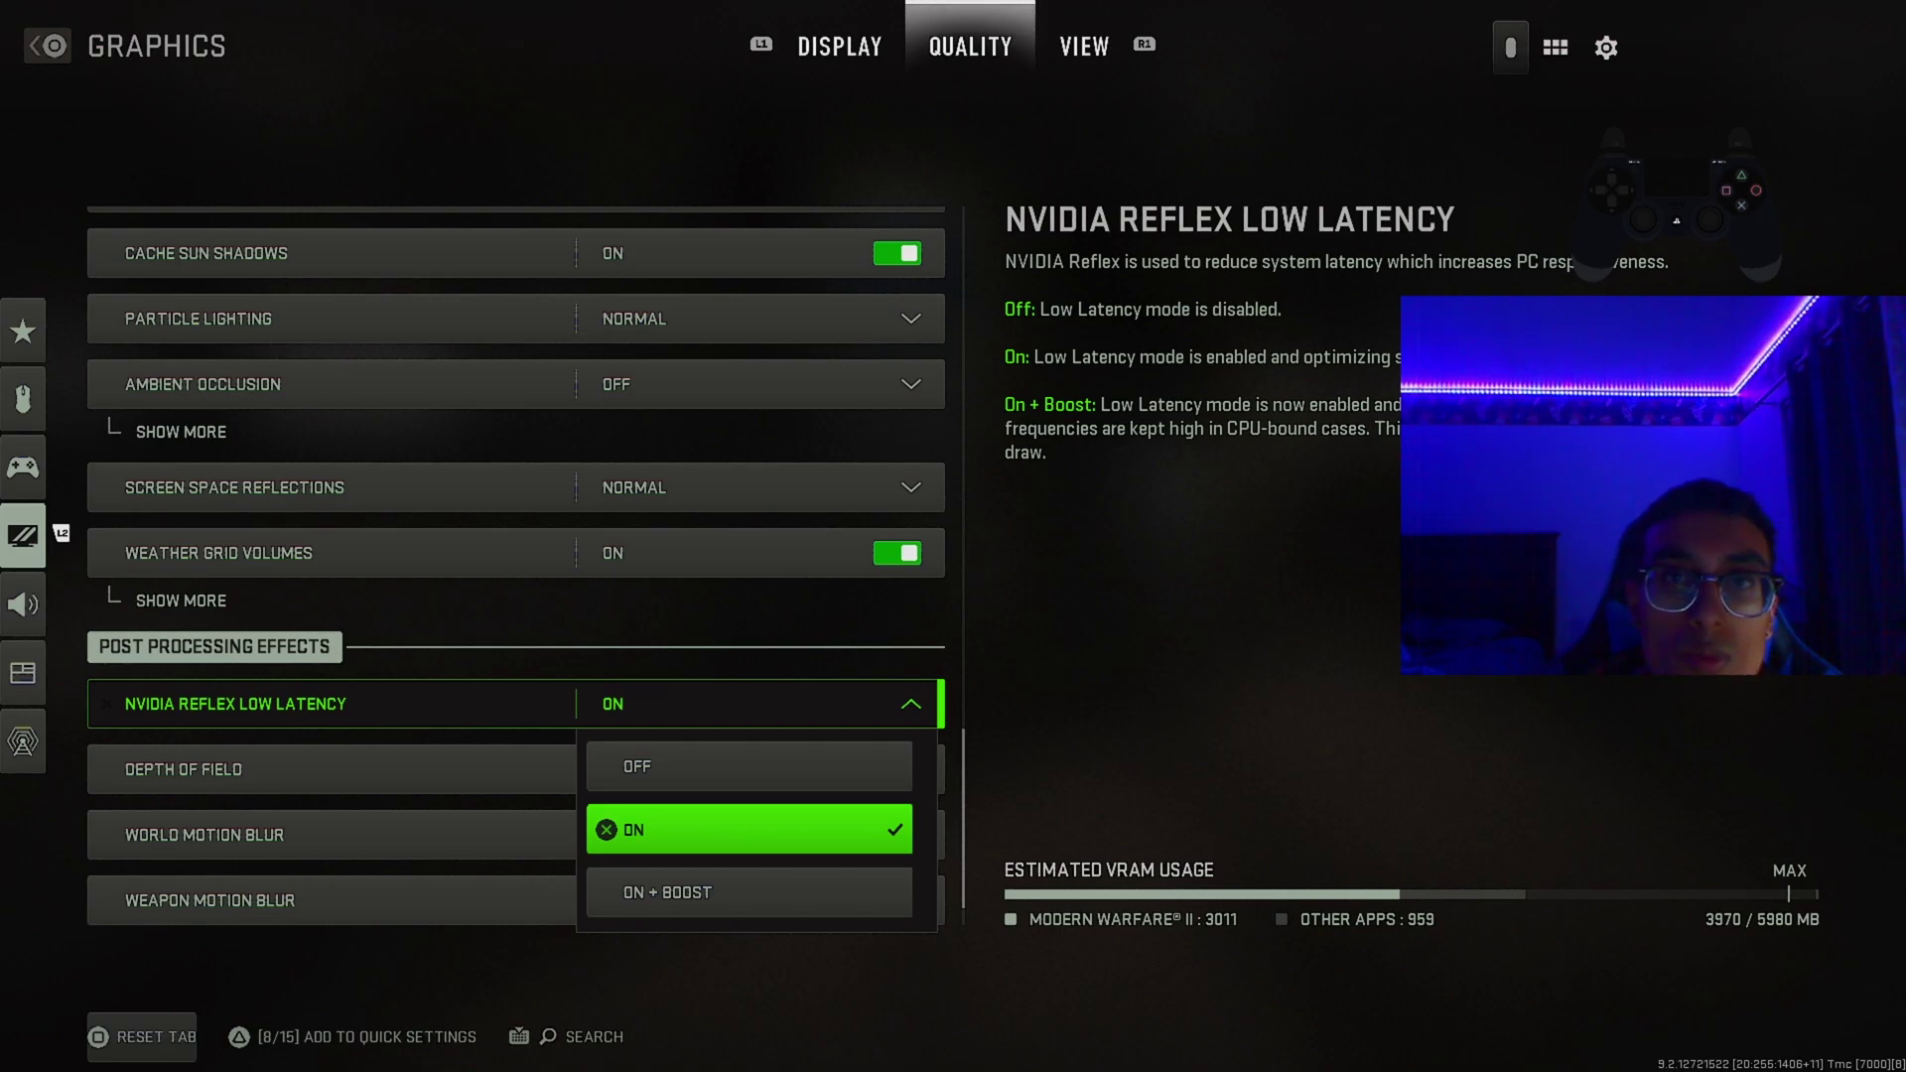
pyautogui.press('Down')
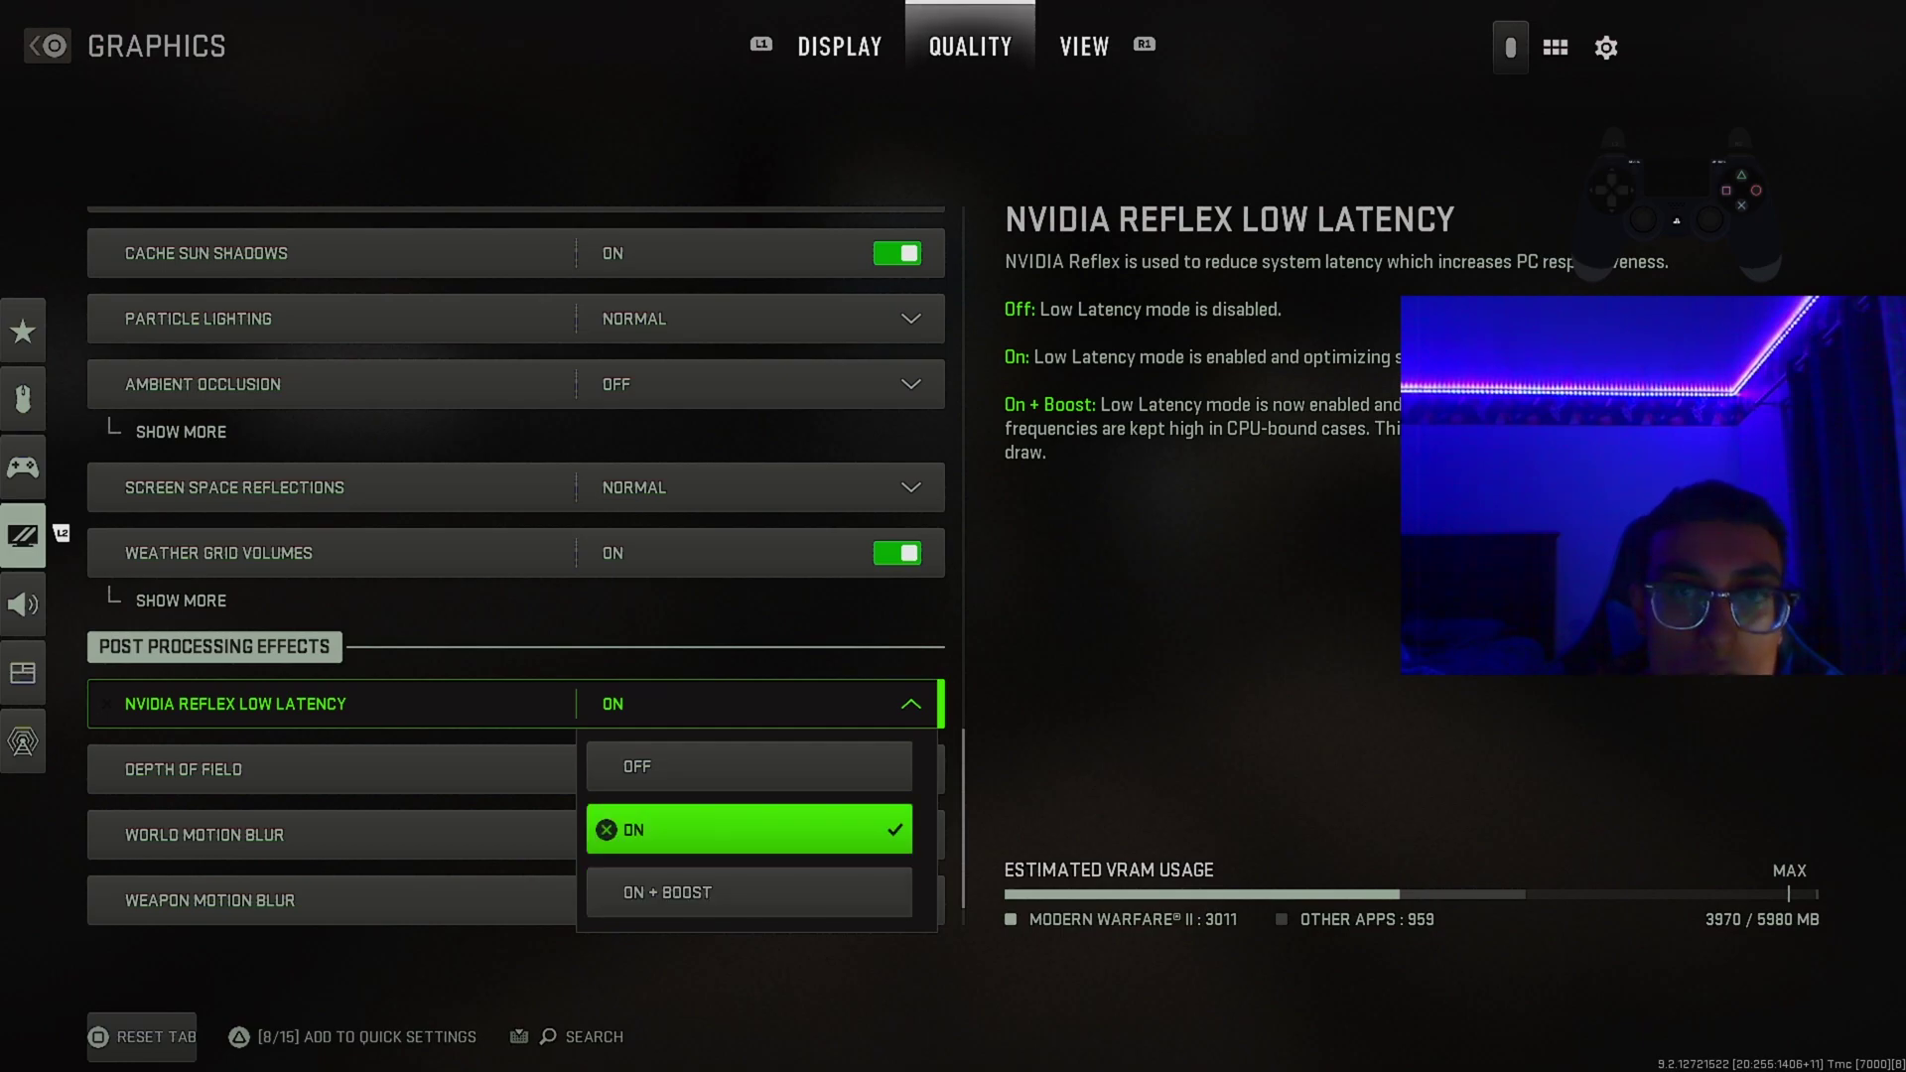
pyautogui.press('Up')
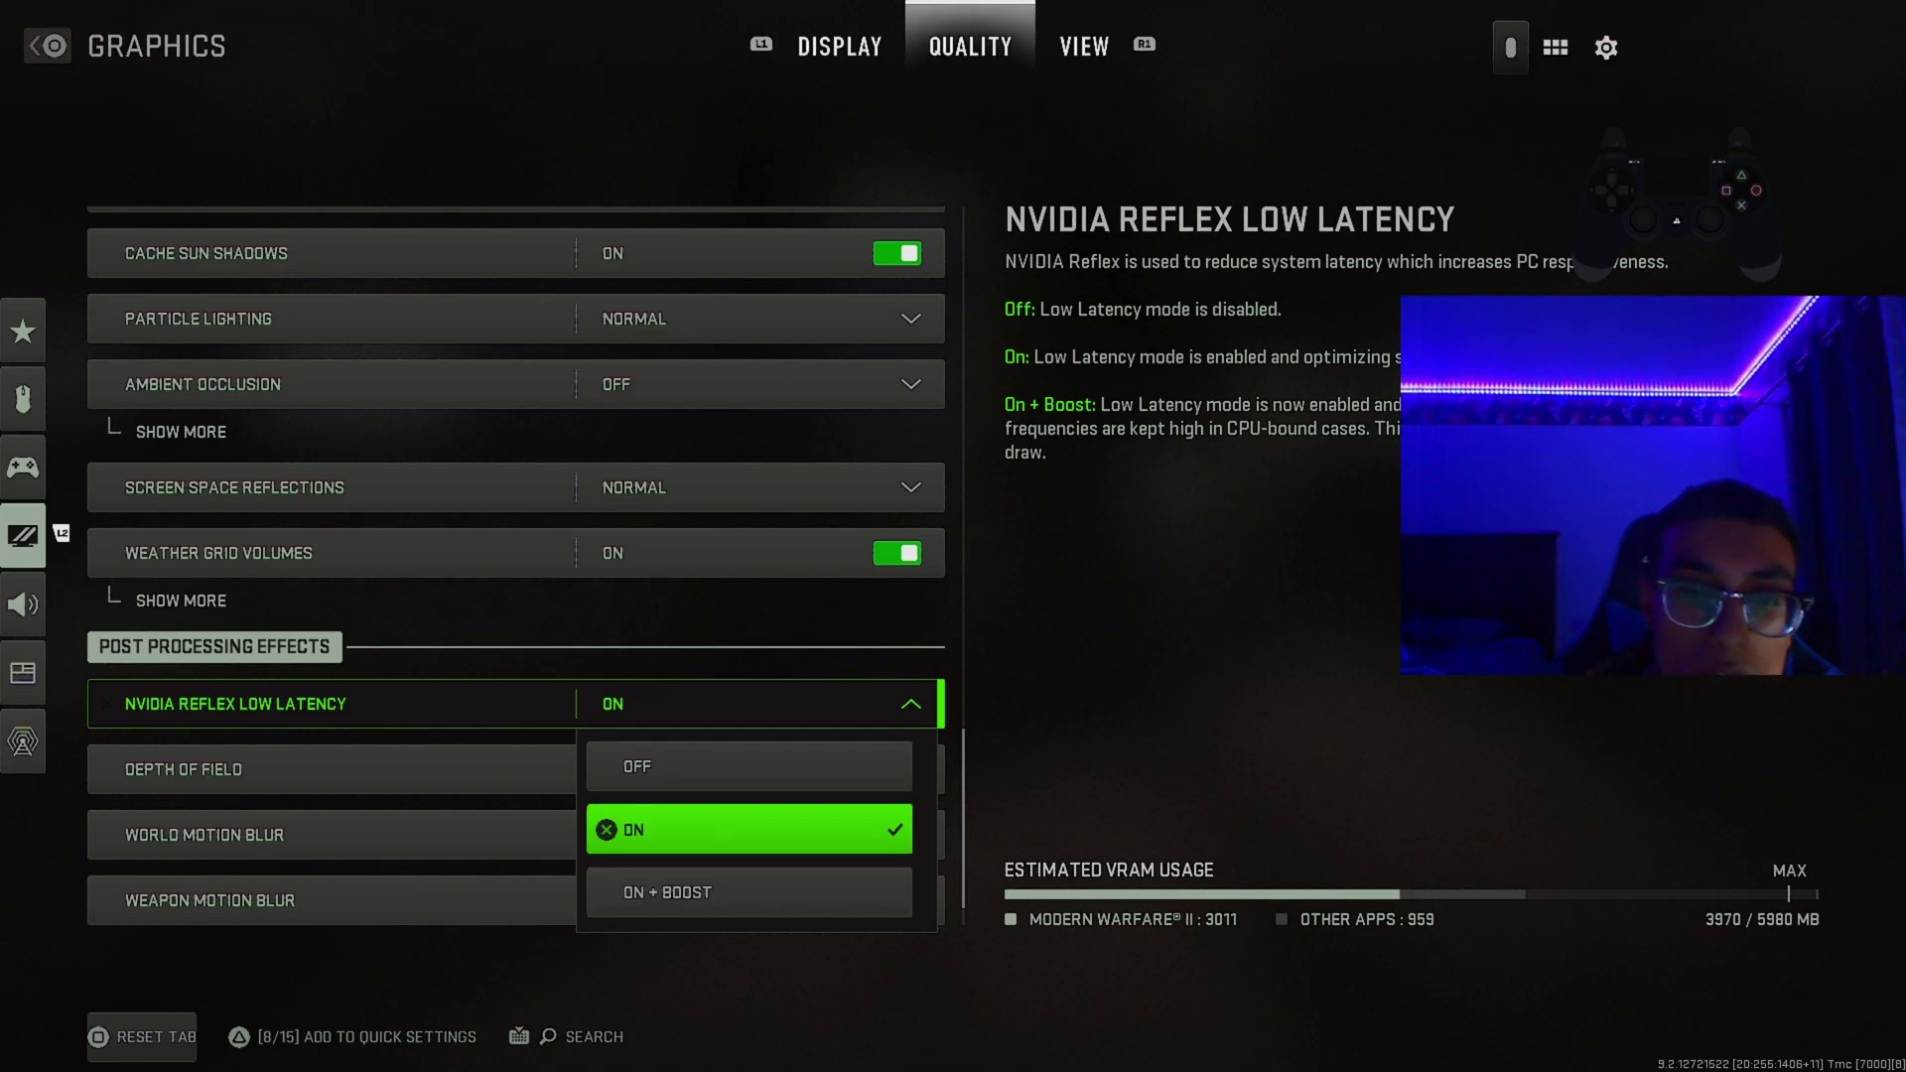
pyautogui.press('Up')
pyautogui.press('Down')
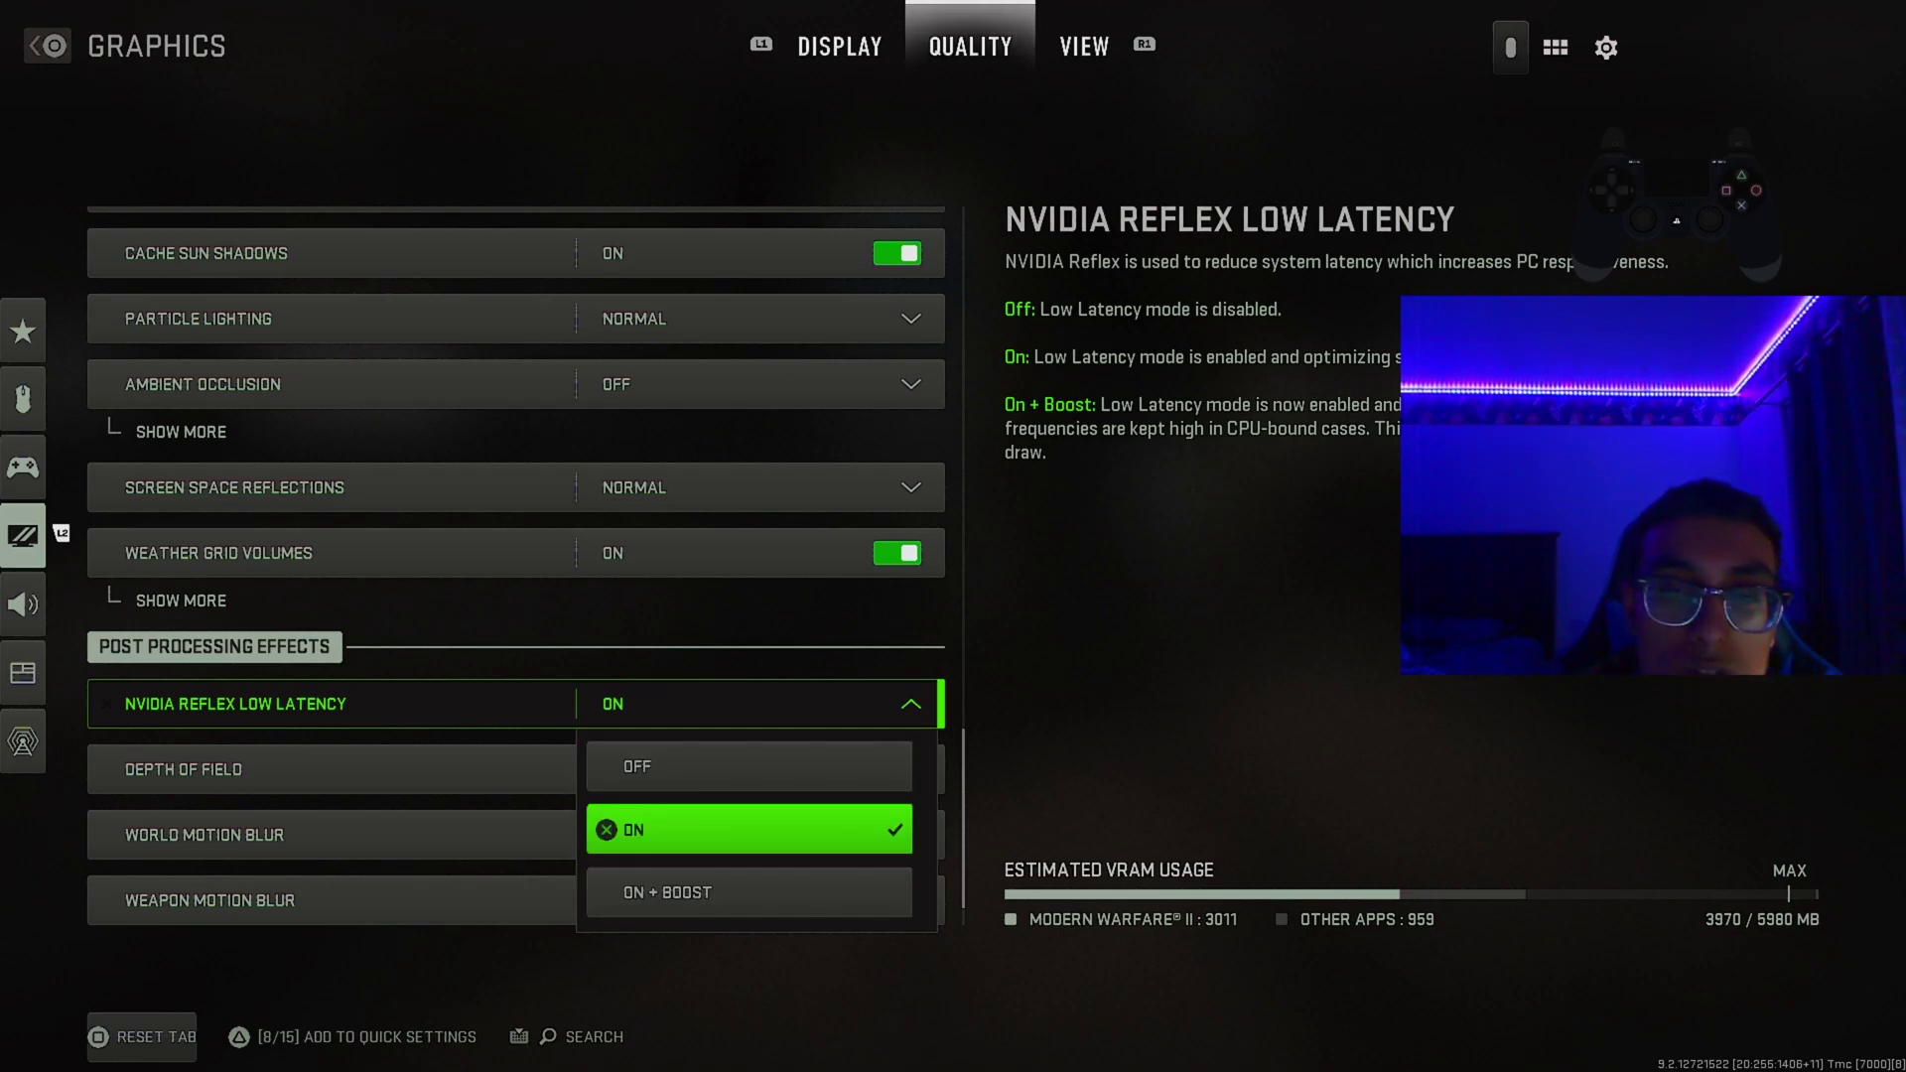
pyautogui.press('Escape')
# Step: Leave Depth of Field and keep Film Grain at 0.00, then switch to the View tab
pyautogui.press('Down')
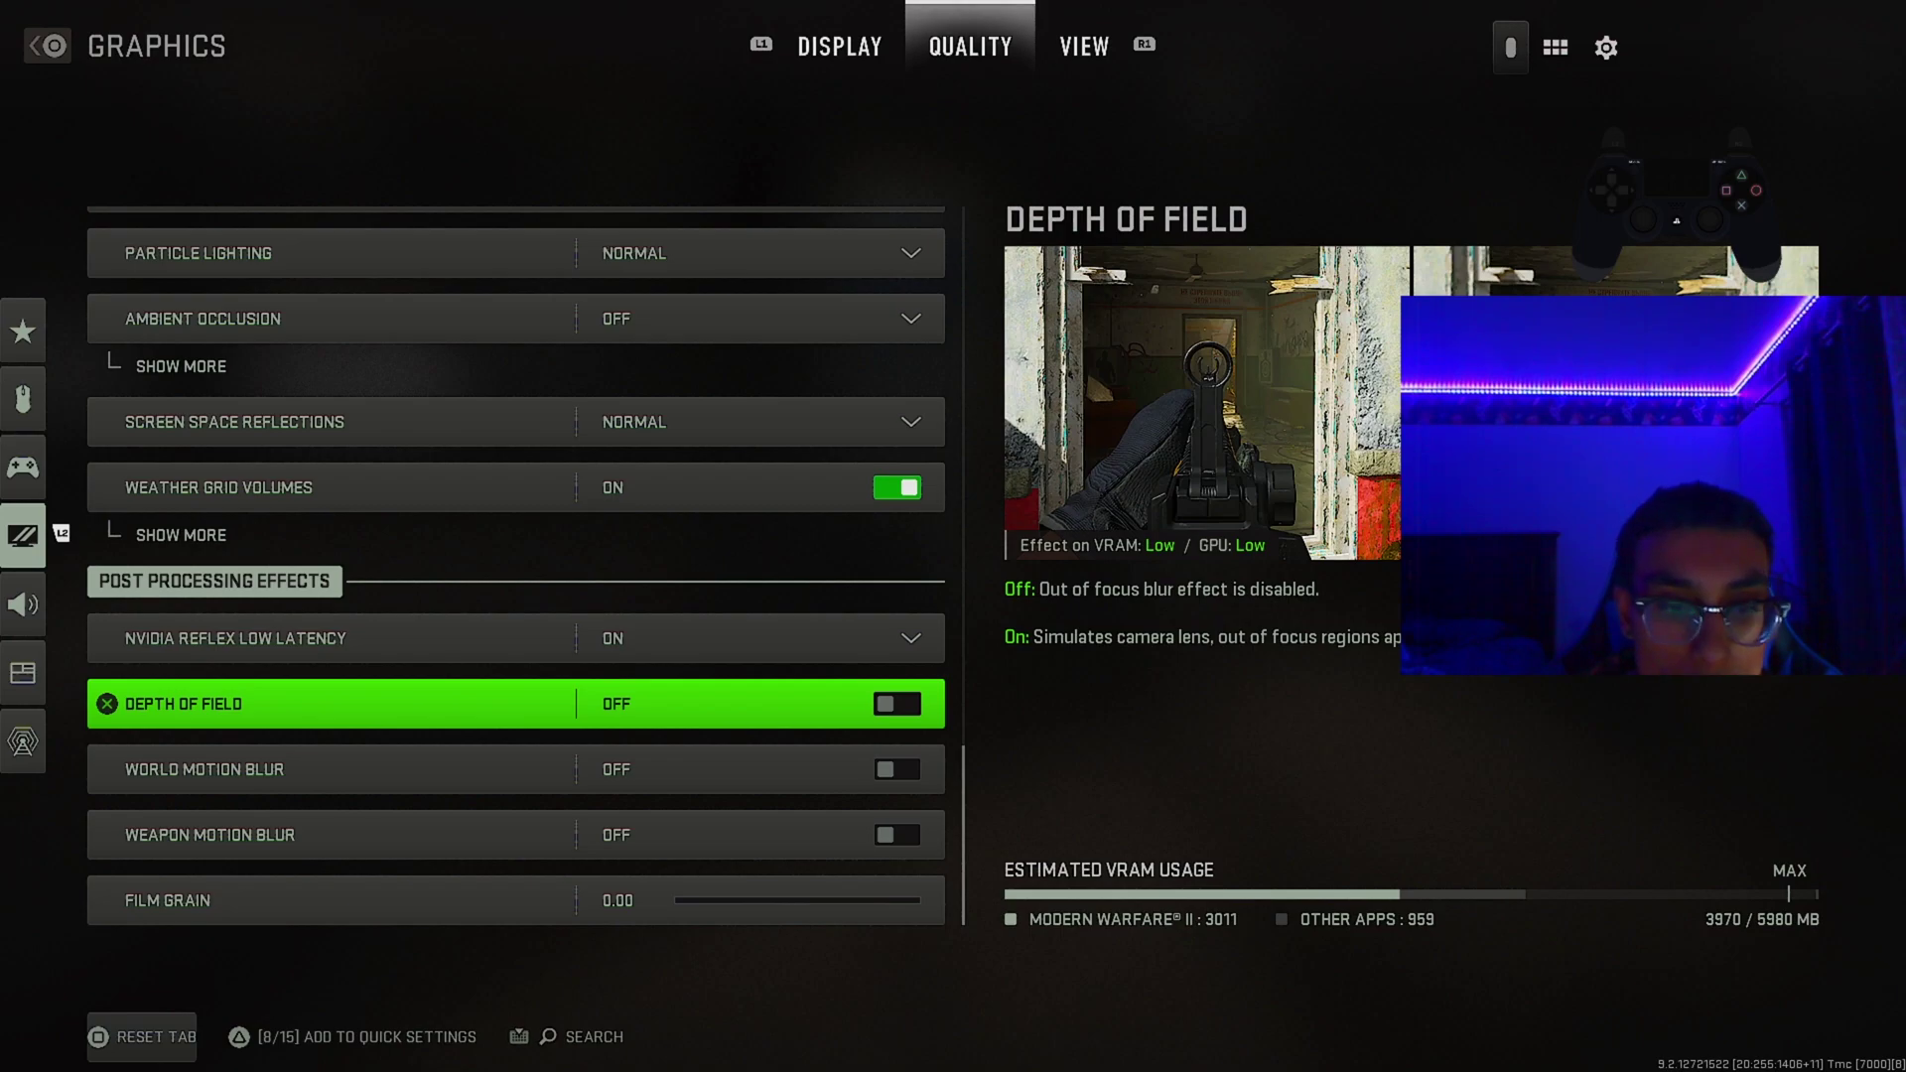
pyautogui.press('Down')
pyautogui.press('Down')
pyautogui.press('Down')
pyautogui.press('Up')
pyautogui.press('Up')
pyautogui.press('Up')
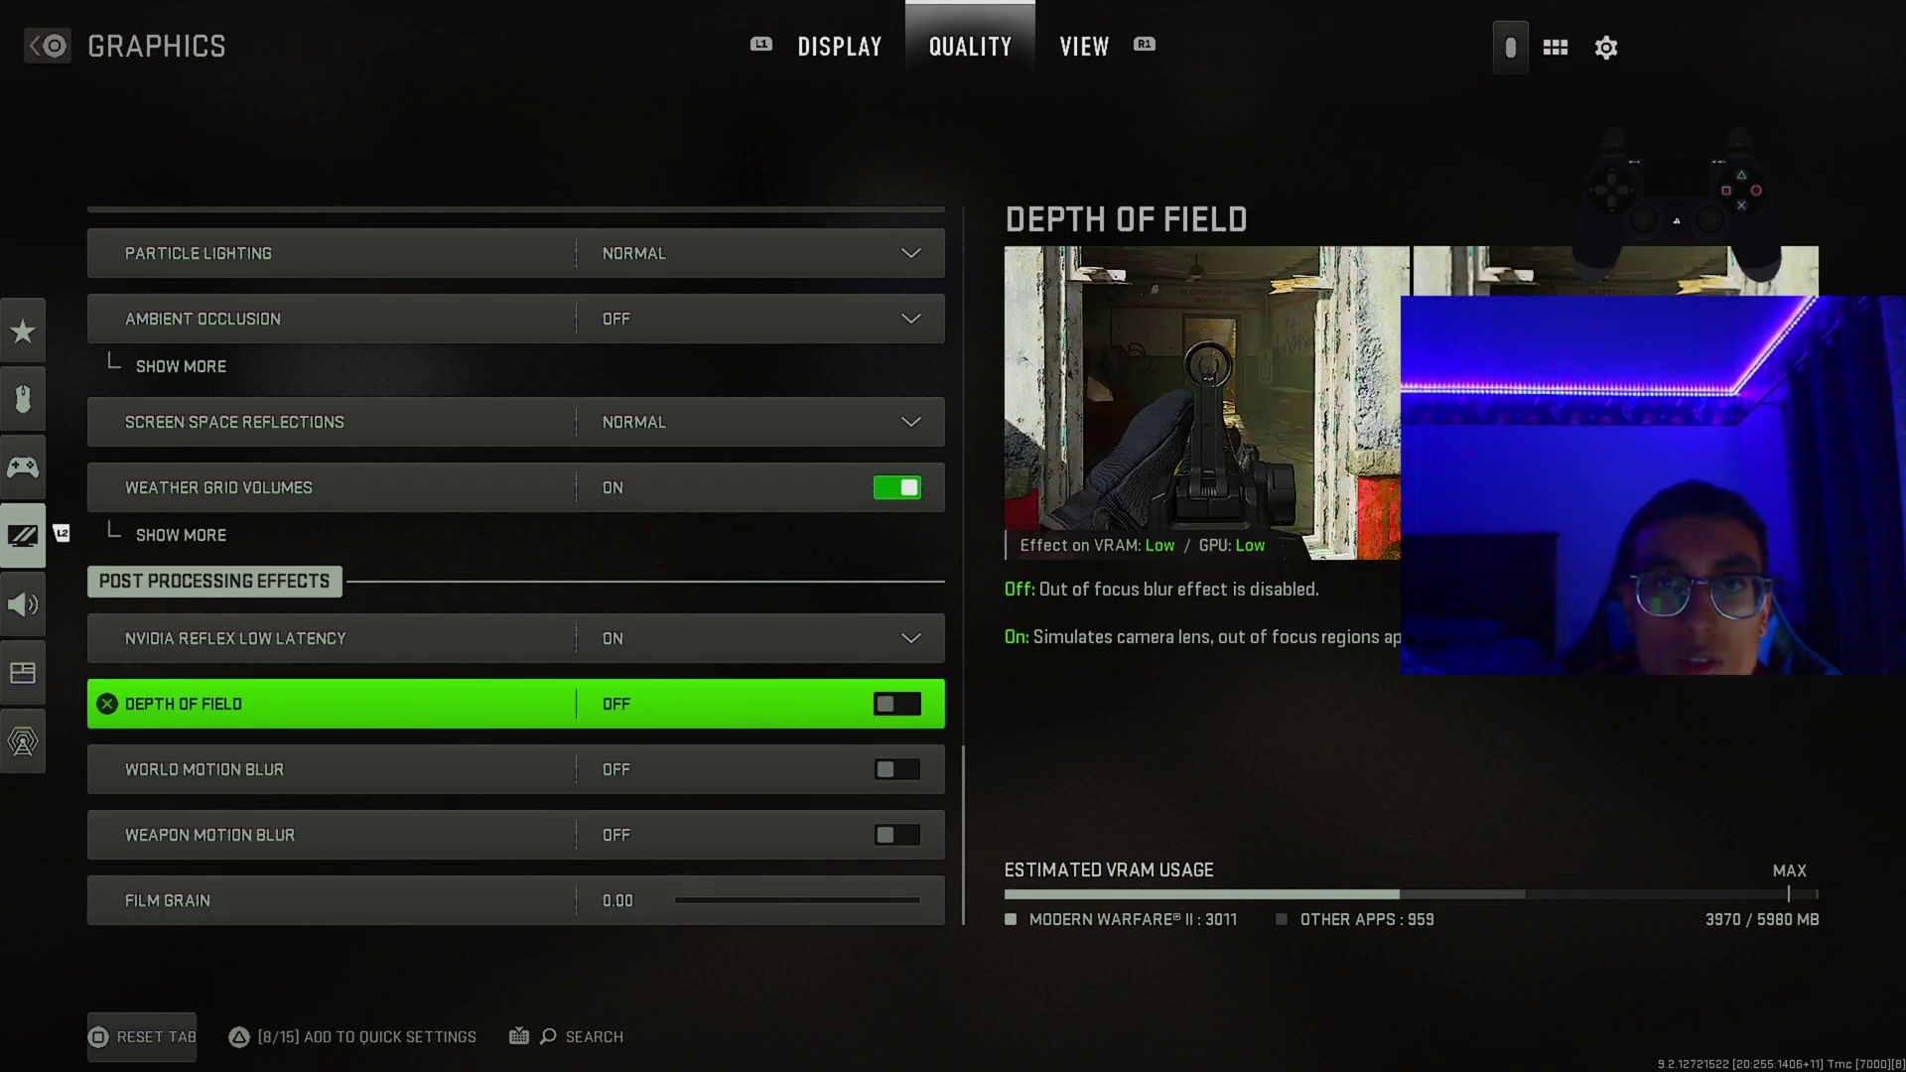
pyautogui.press('Down')
pyautogui.press('Down')
pyautogui.press('Down')
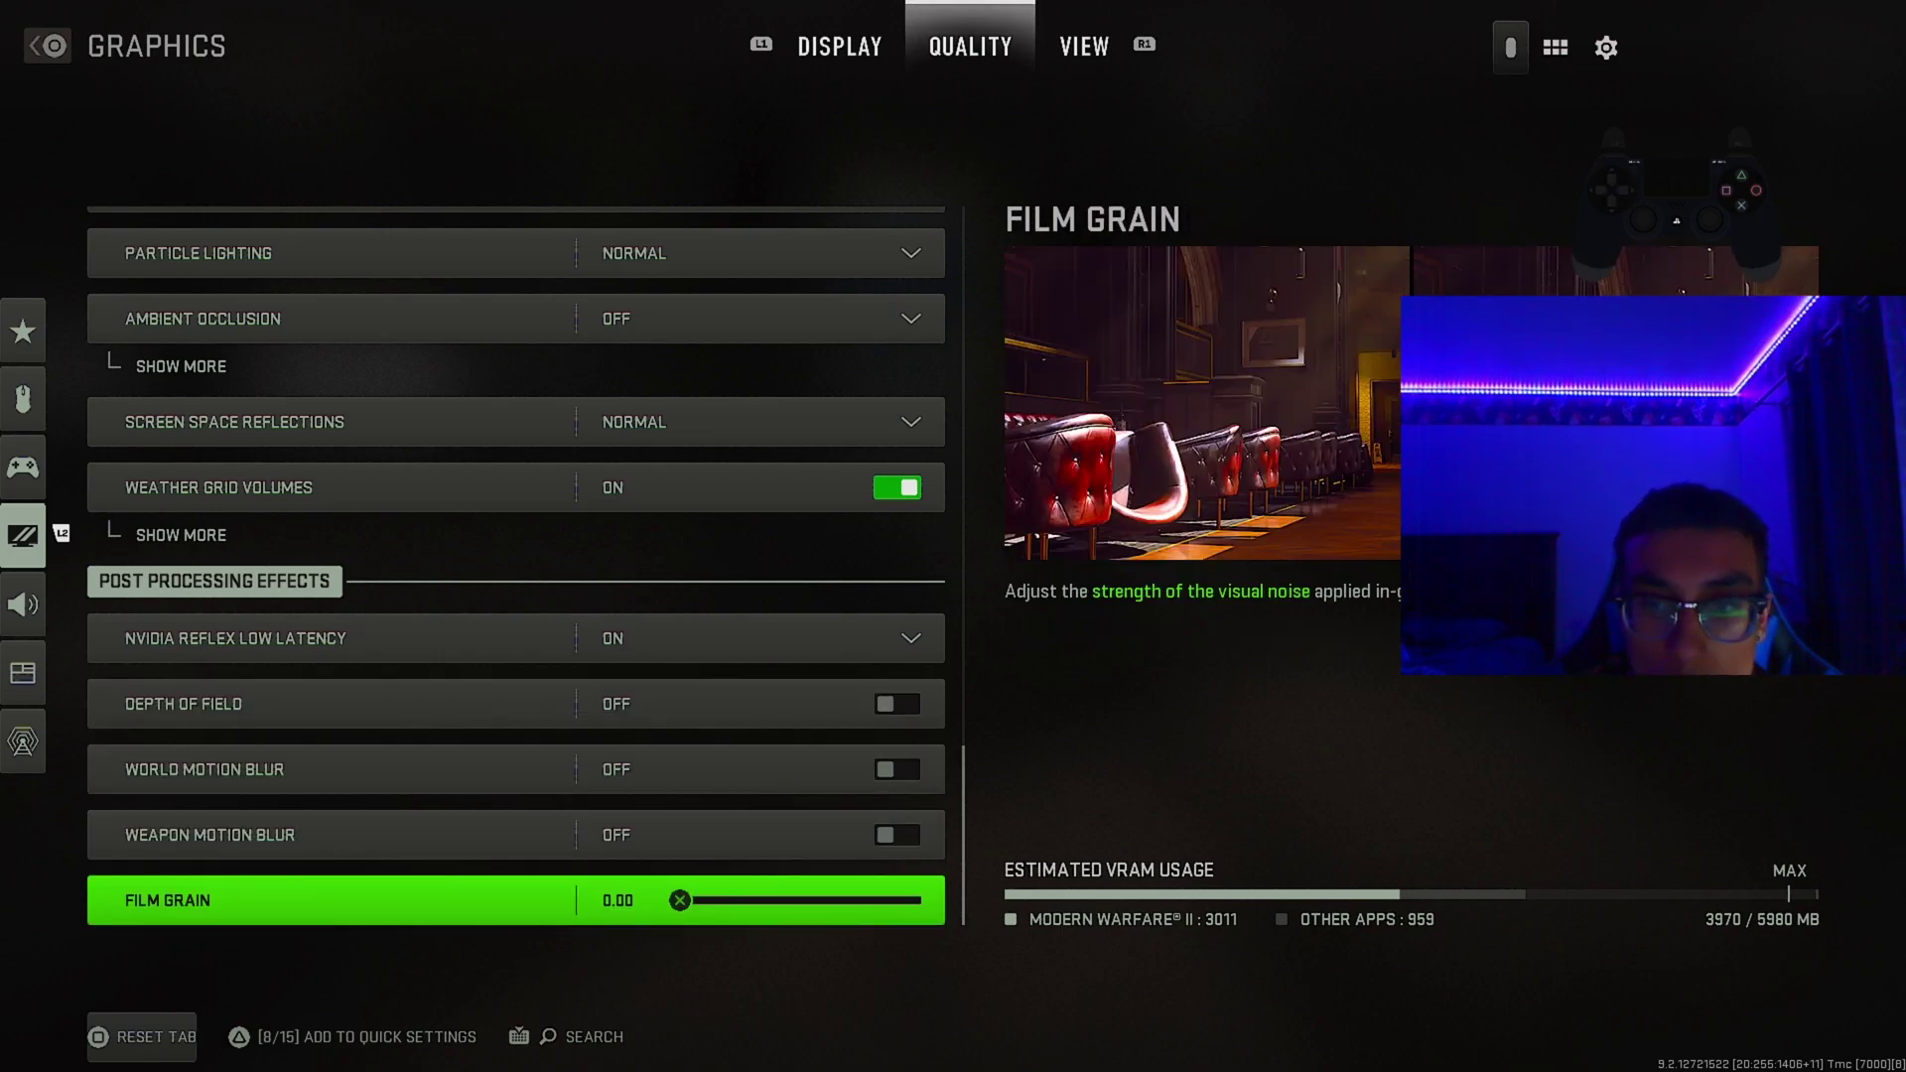
pyautogui.press('Return')
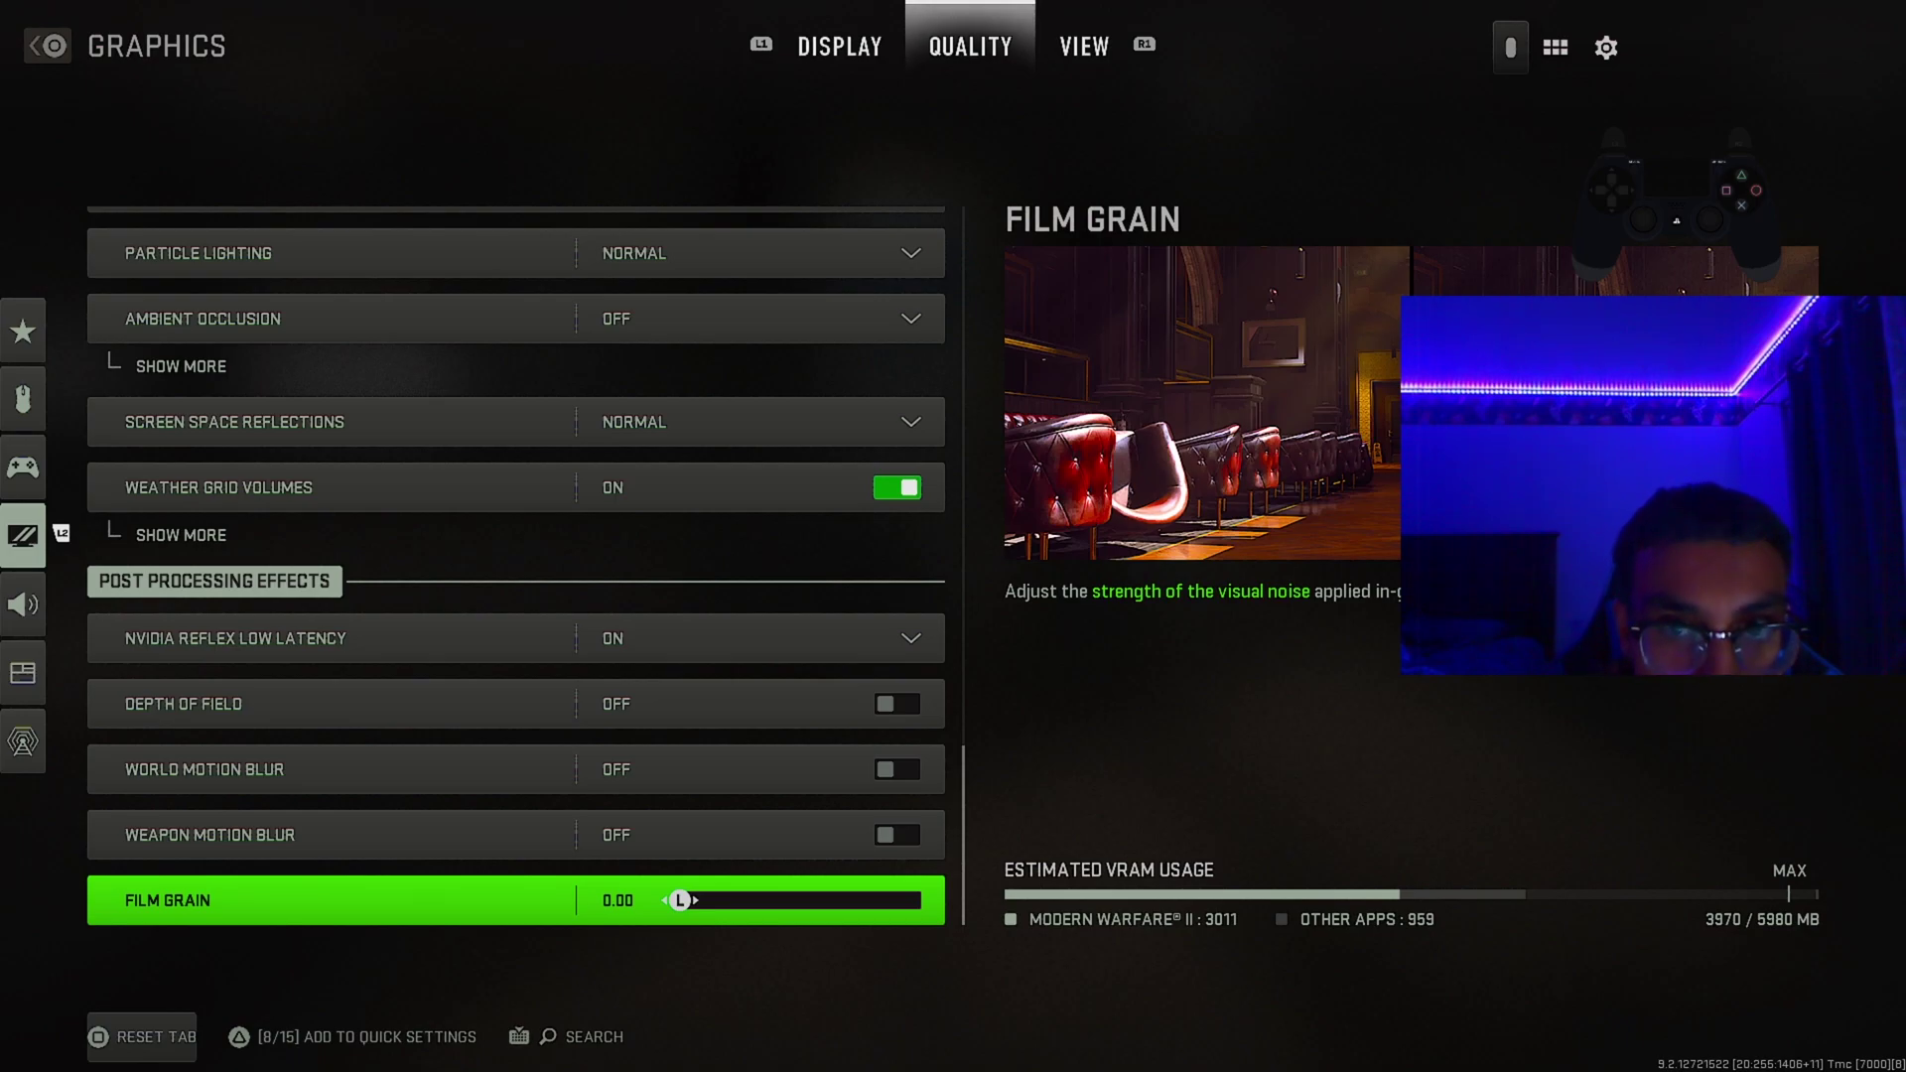
pyautogui.press('e')
pyautogui.press('Down')
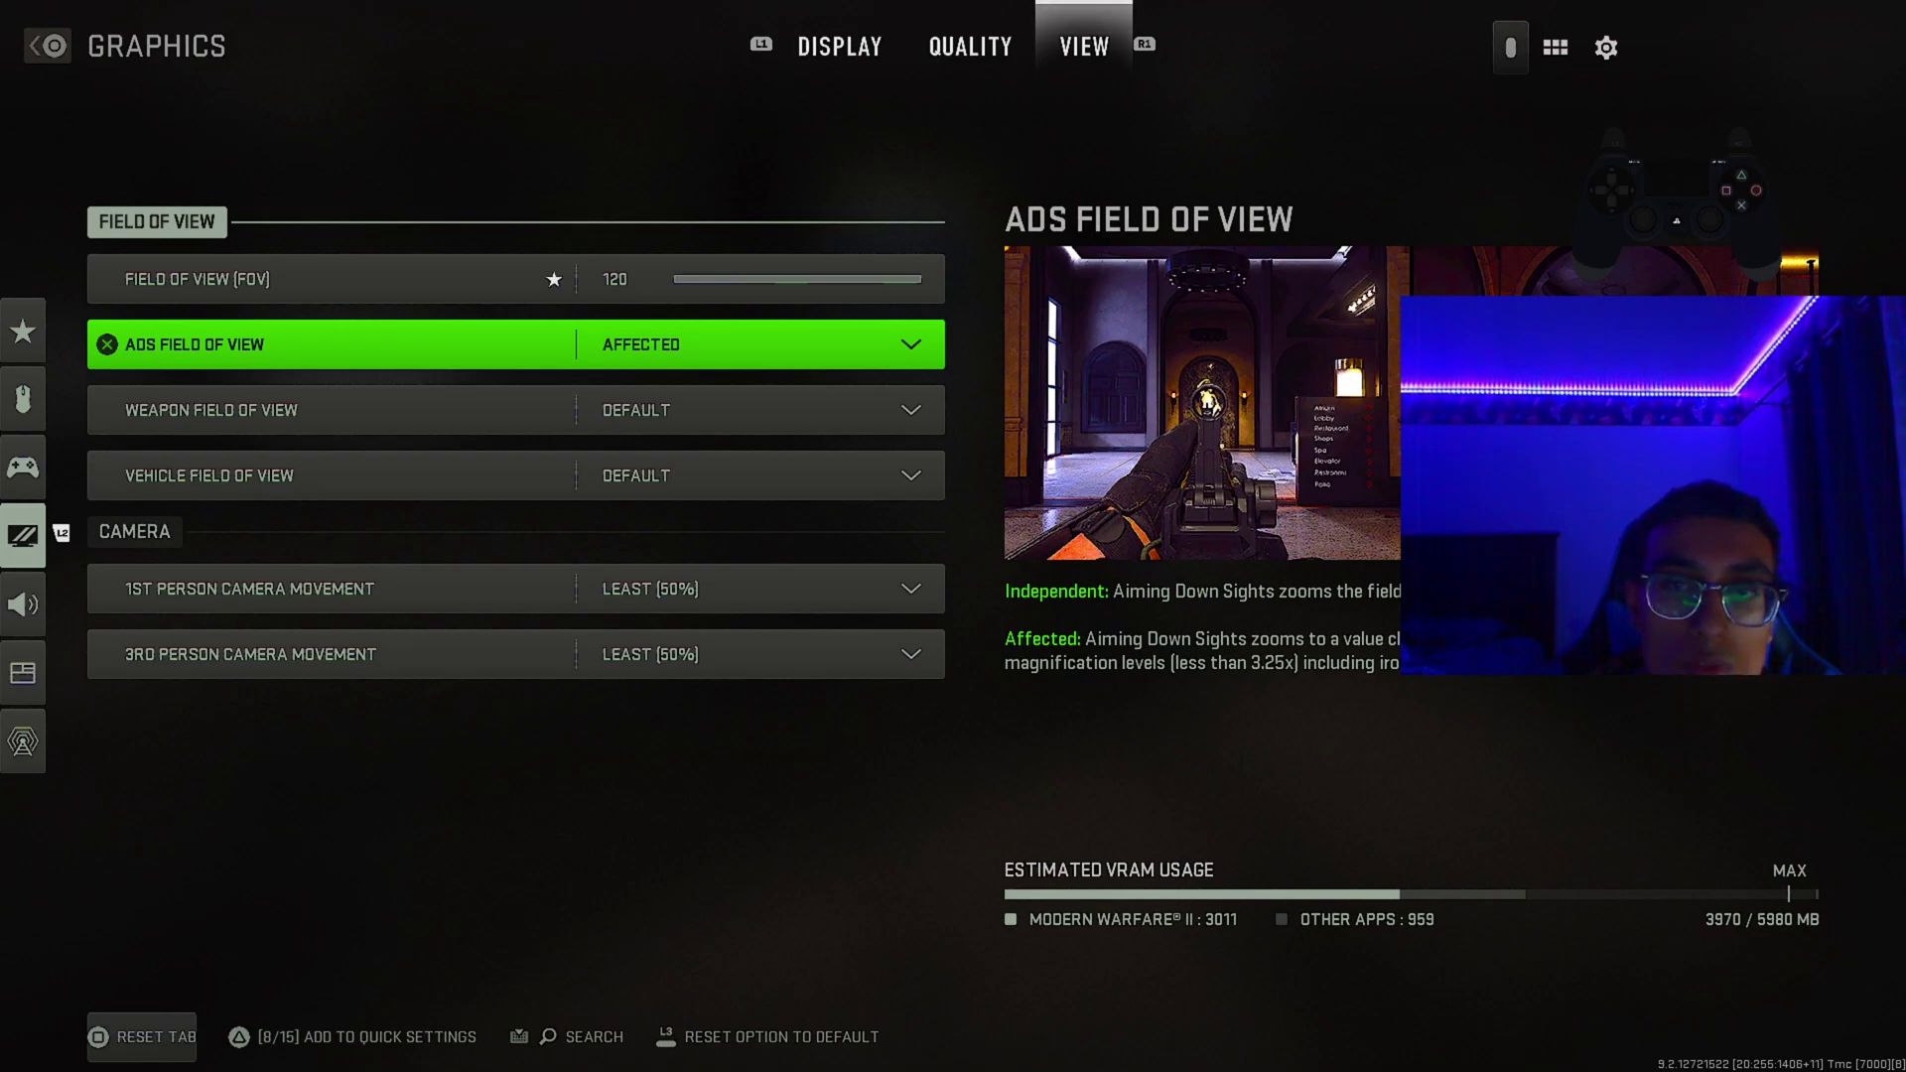
# Step: Review Weapon and Vehicle Field of View at Default and 1st Person Camera Movement at Least (50%)
pyautogui.press('Down')
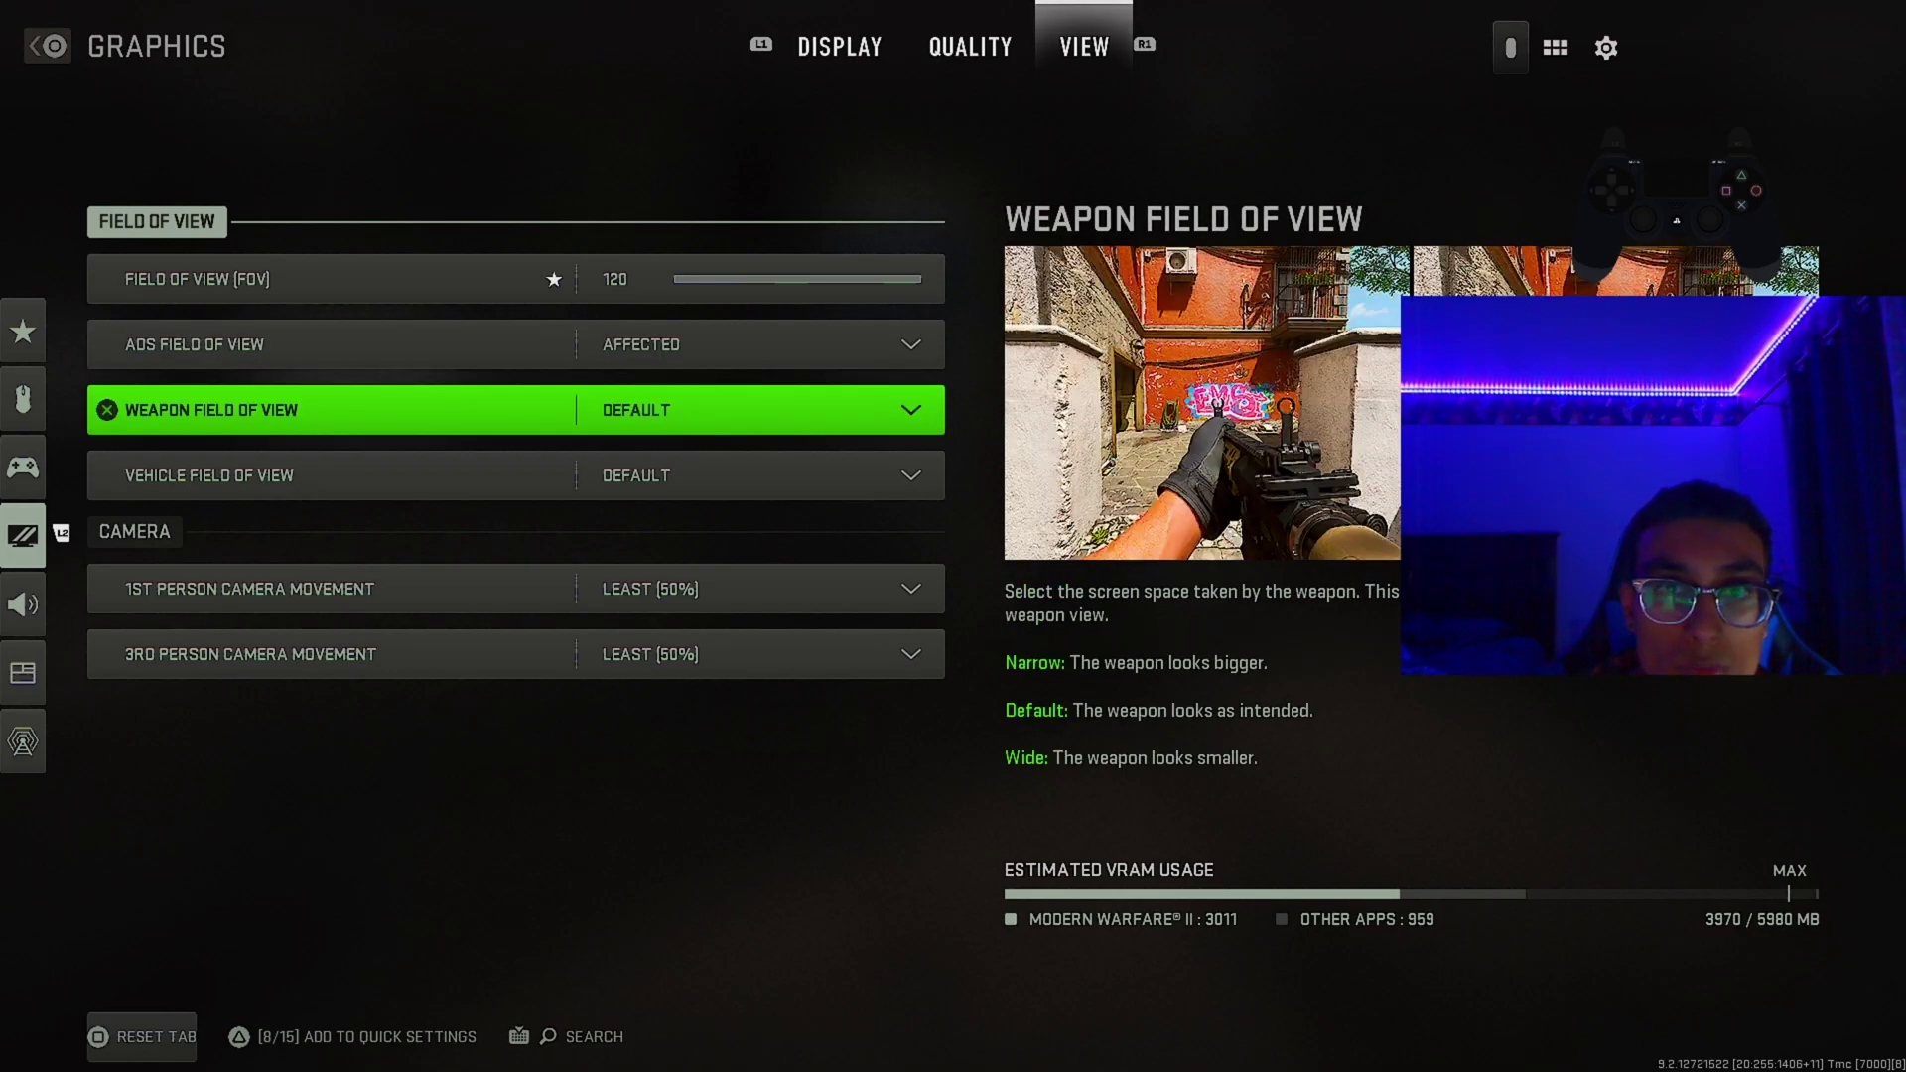
pyautogui.press('Down')
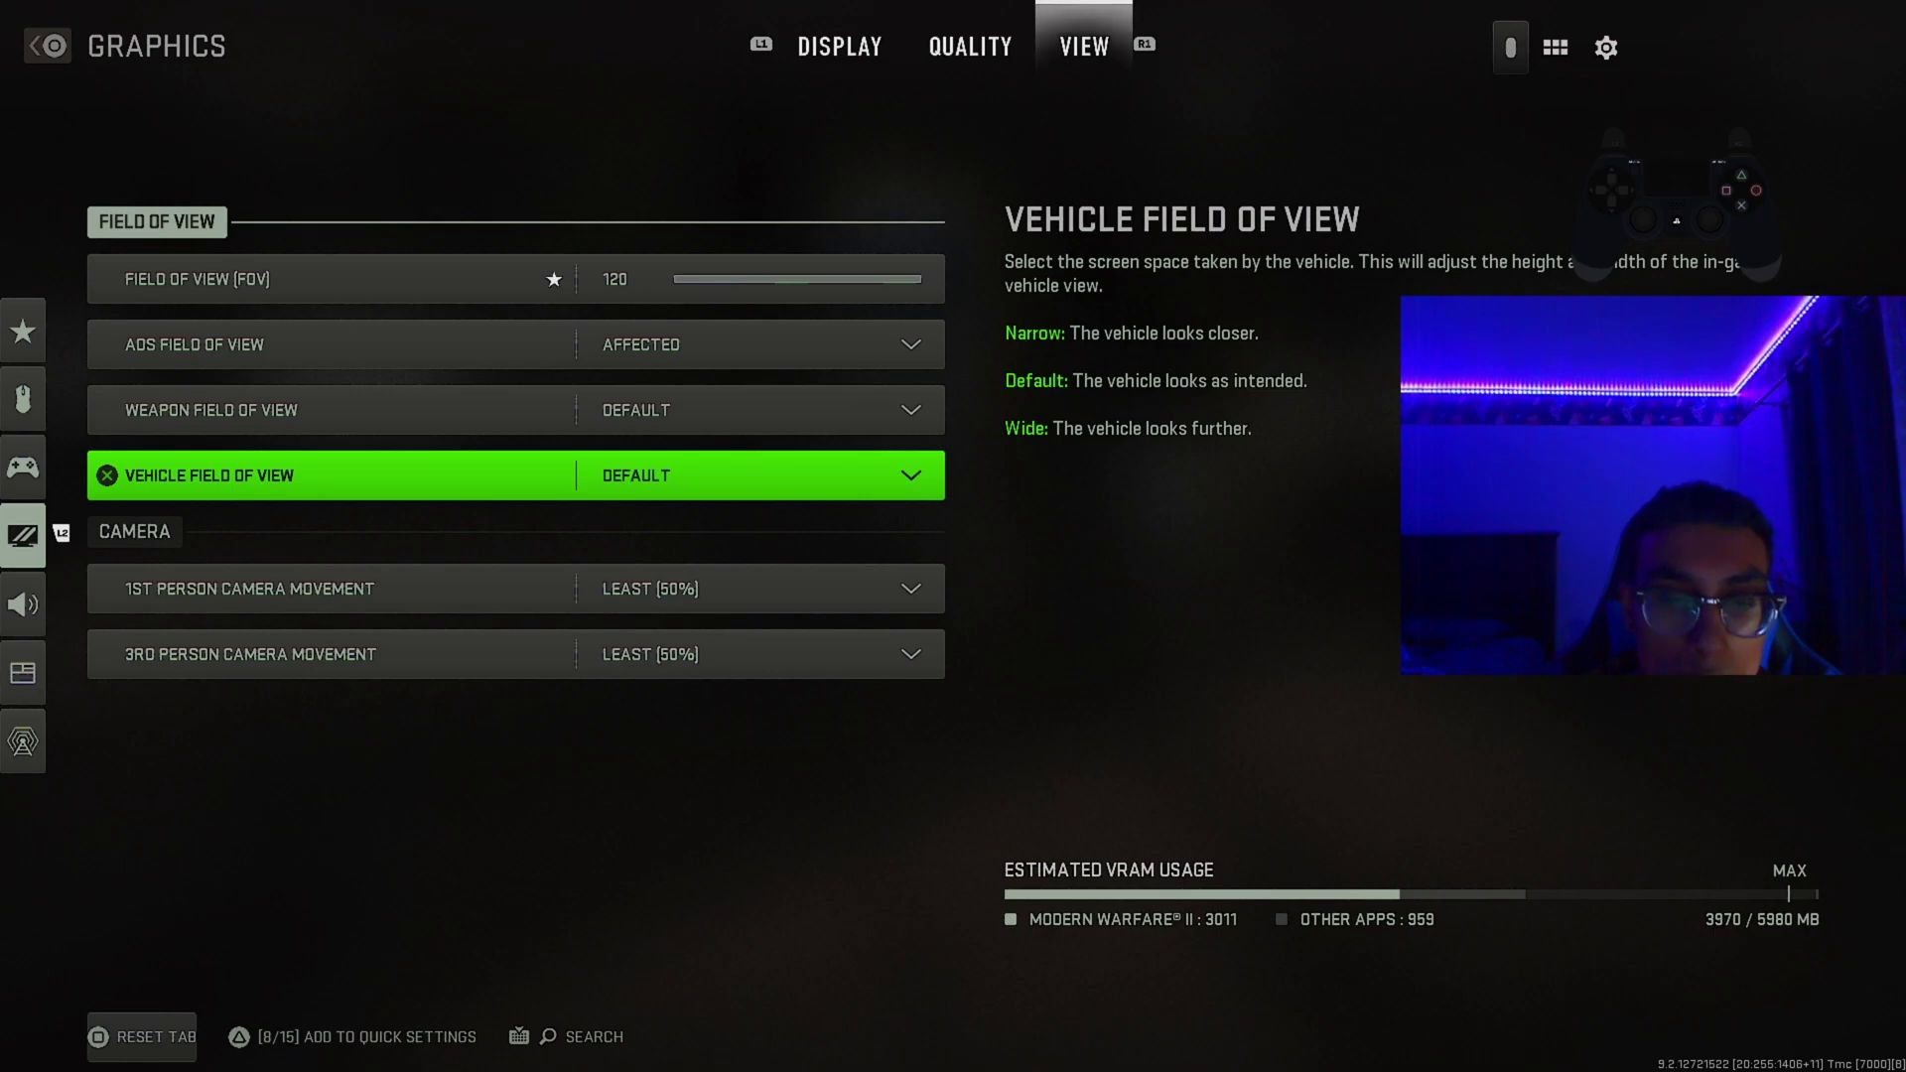
pyautogui.press('Down')
pyautogui.press('Up')
pyautogui.press('Down')
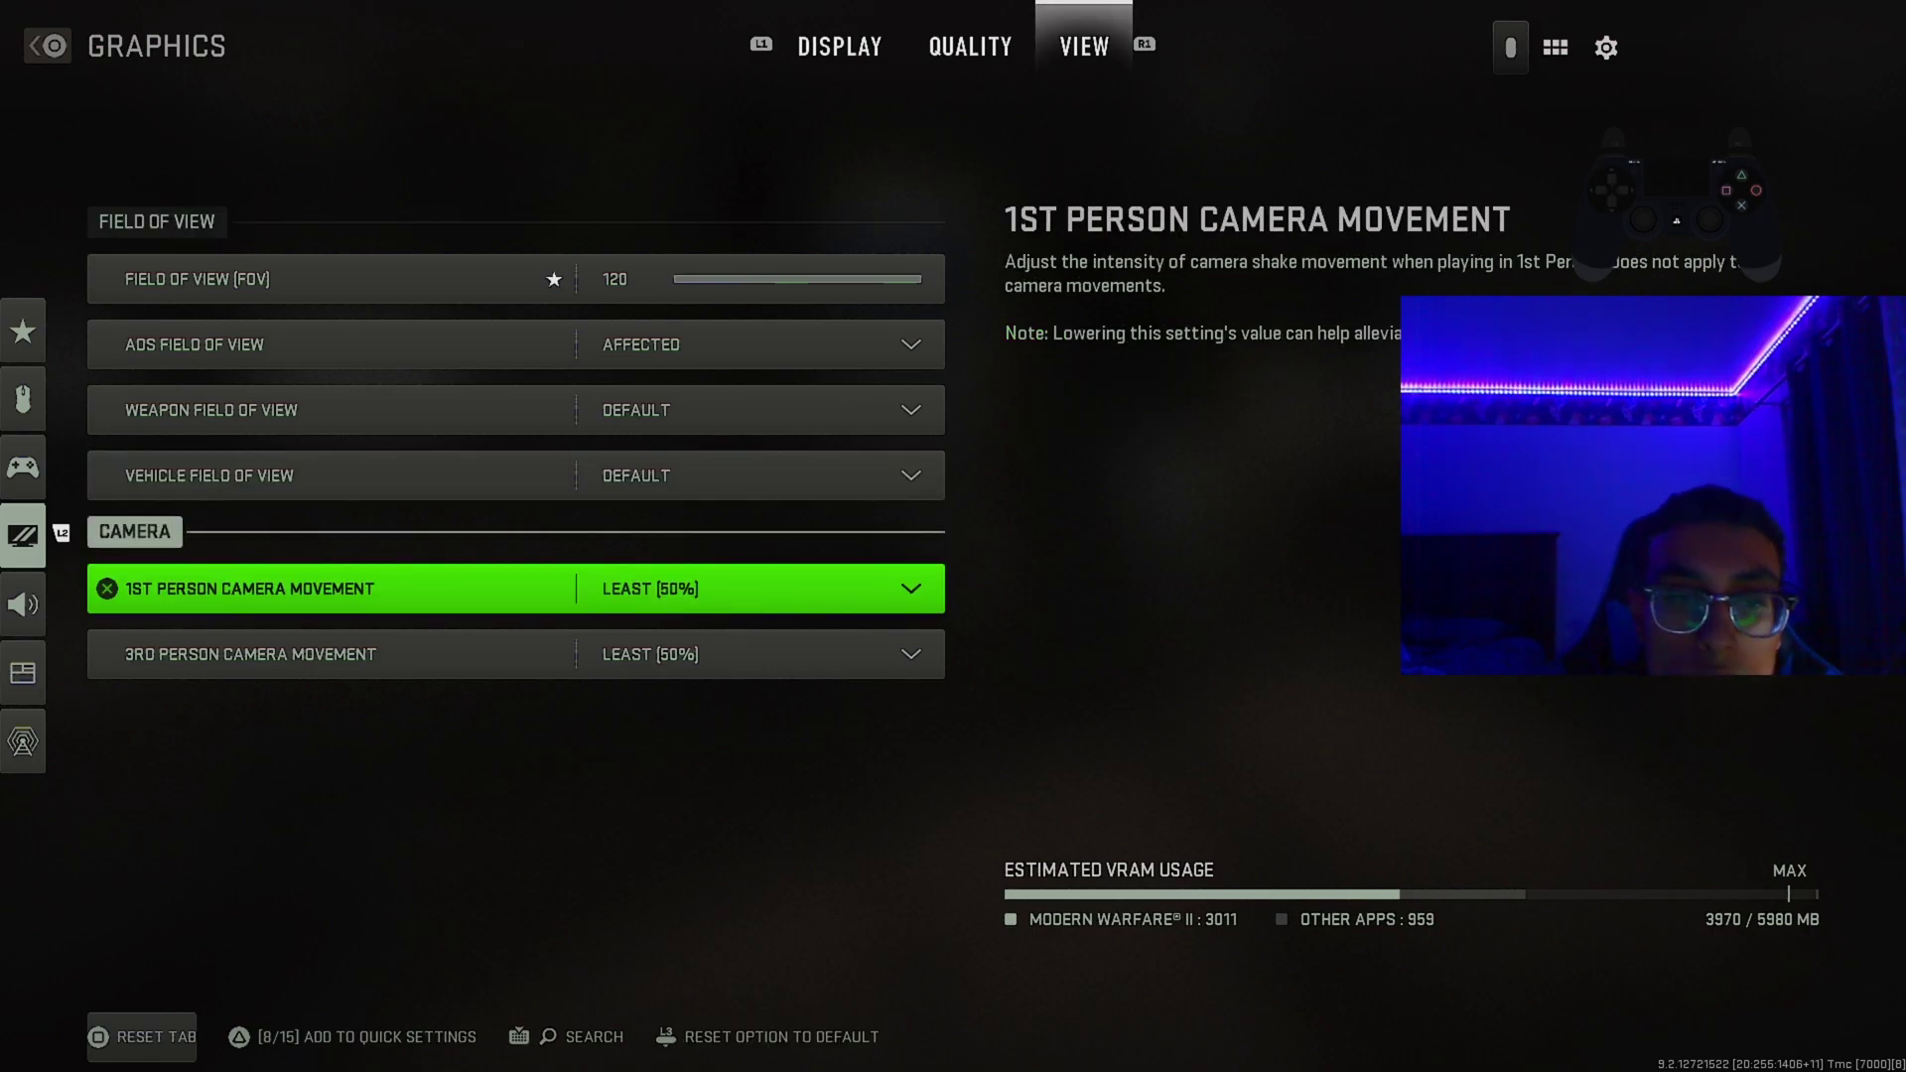